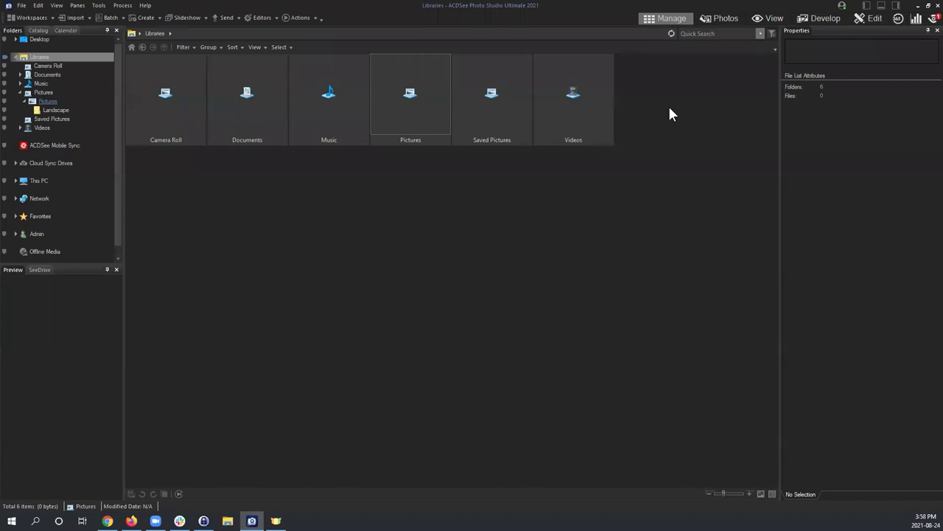
# Open the Landscape folder inside the Pictures library.
pyautogui.click(46, 100)
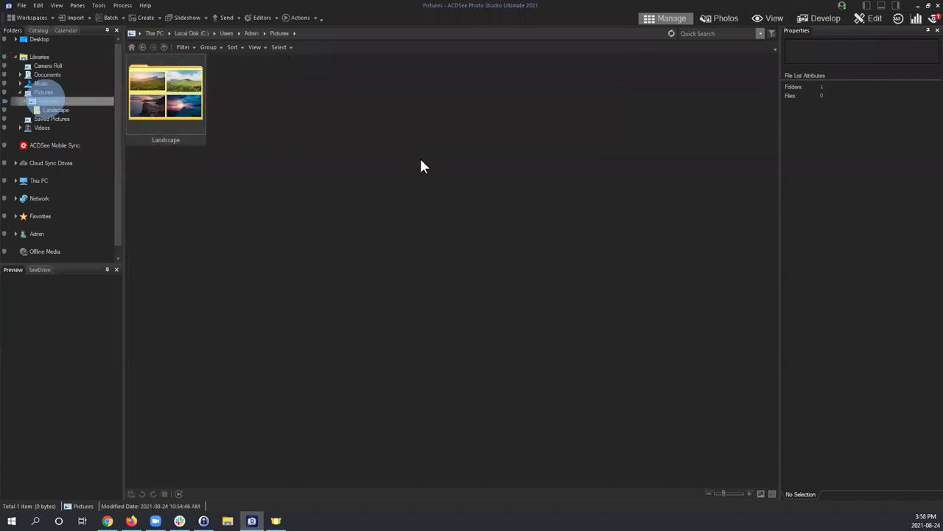
pyautogui.click(421, 160)
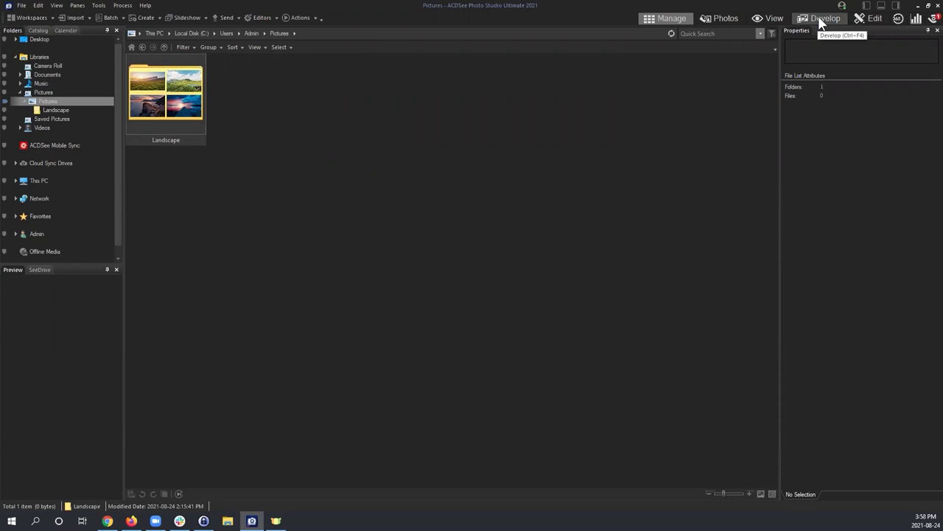
pyautogui.click(342, 113)
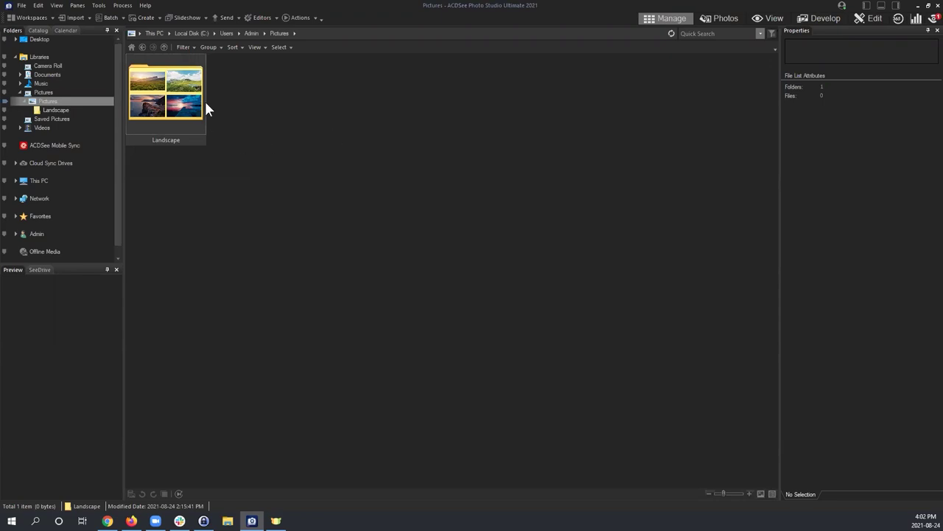
pyautogui.doubleClick(174, 89)
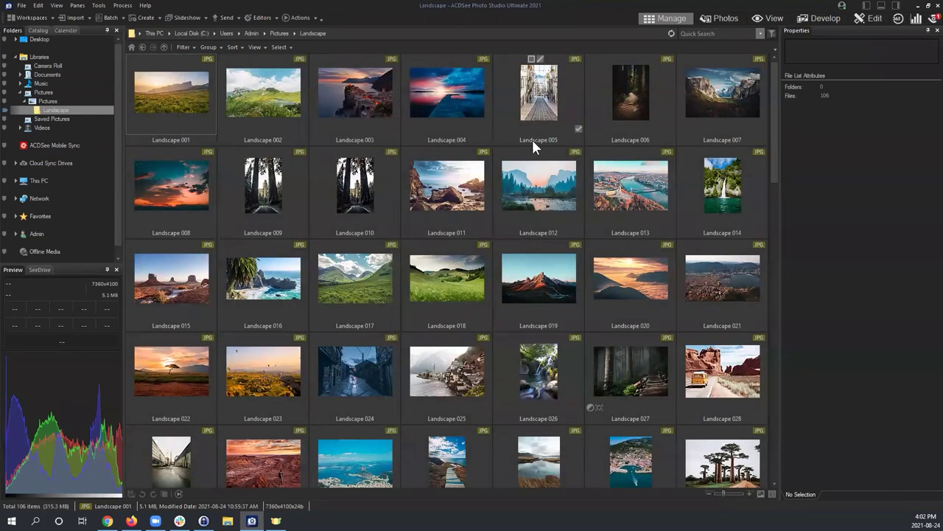
# Select the Landscape 027 photo and enlarge the thumbnails in the file list.
pyautogui.click(629, 359)
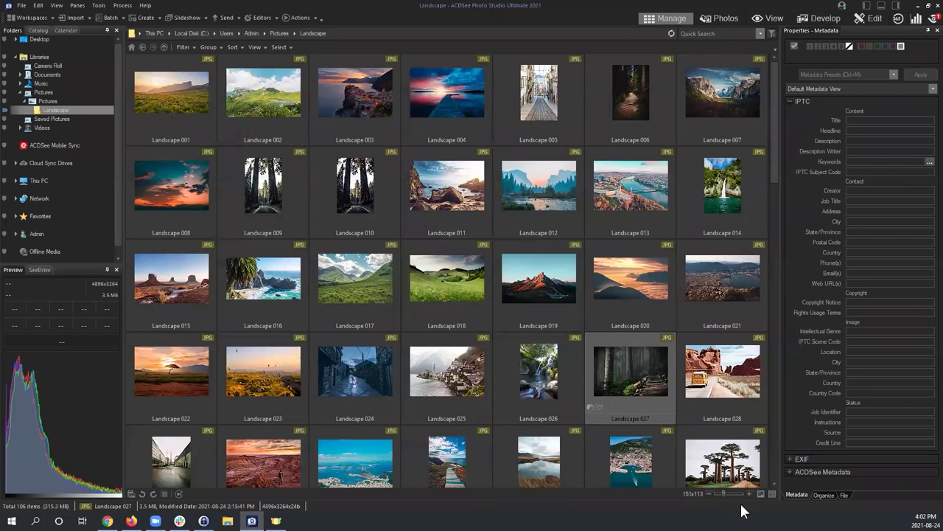
pyautogui.moveTo(723, 493); pyautogui.dragTo(734, 489)
pyautogui.scroll(-2, 567, 317)
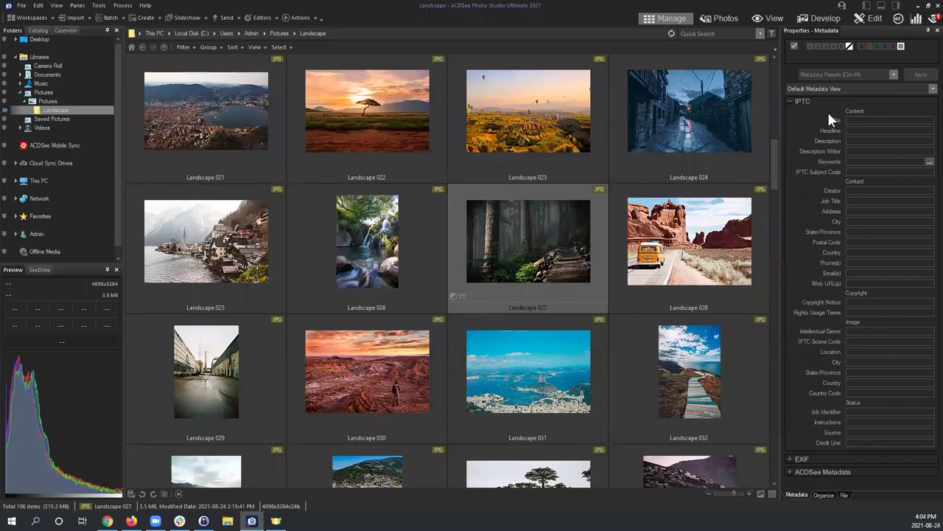
# Assign a color label to Landscape 027 and clear it again.
pyautogui.click(861, 45)
pyautogui.click(862, 46)
pyautogui.click(900, 45)
# Clear the Metadata and Face Data Embed Pending icons for Landscape 027.
pyautogui.rightClick(527, 225)
pyautogui.click(573, 184)
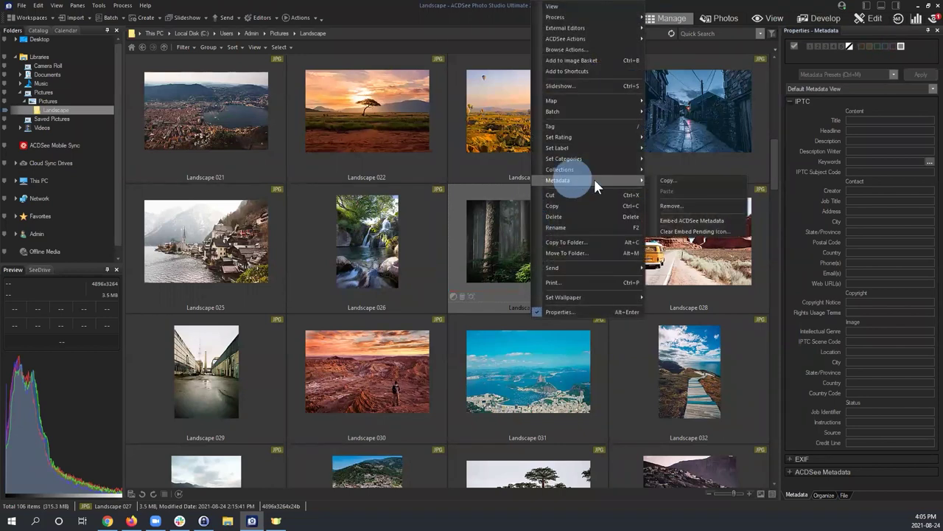
pyautogui.click(691, 217)
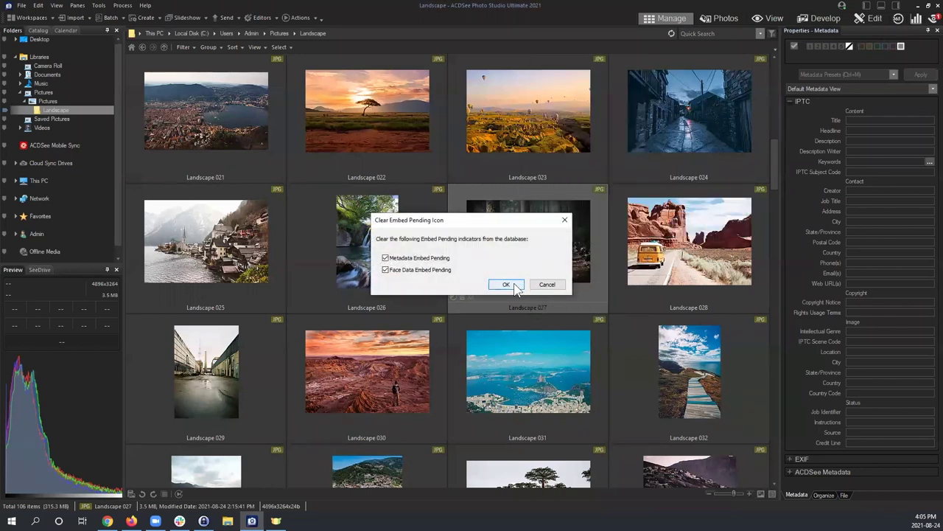
pyautogui.click(505, 281)
pyautogui.click(511, 250)
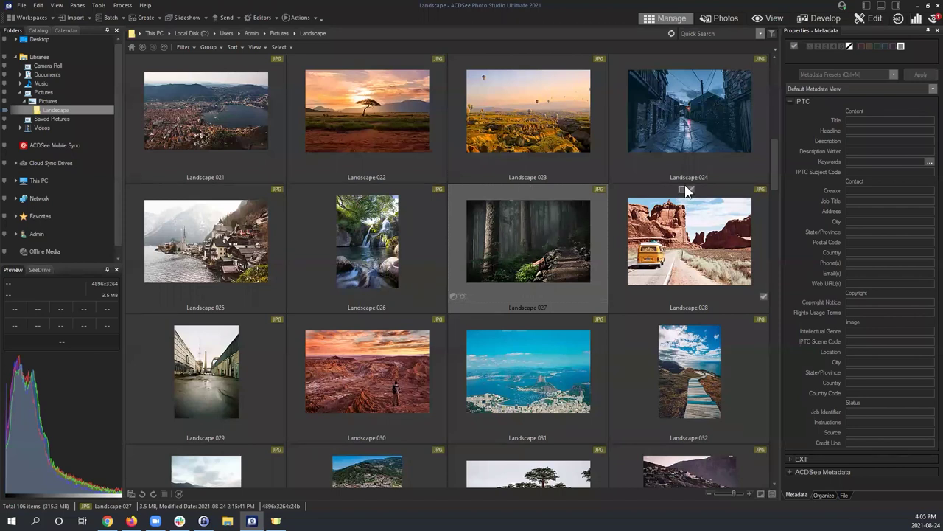
# Open Landscape 027 in Develop mode, preview its original version and return to Manage mode.
pyautogui.click(819, 19)
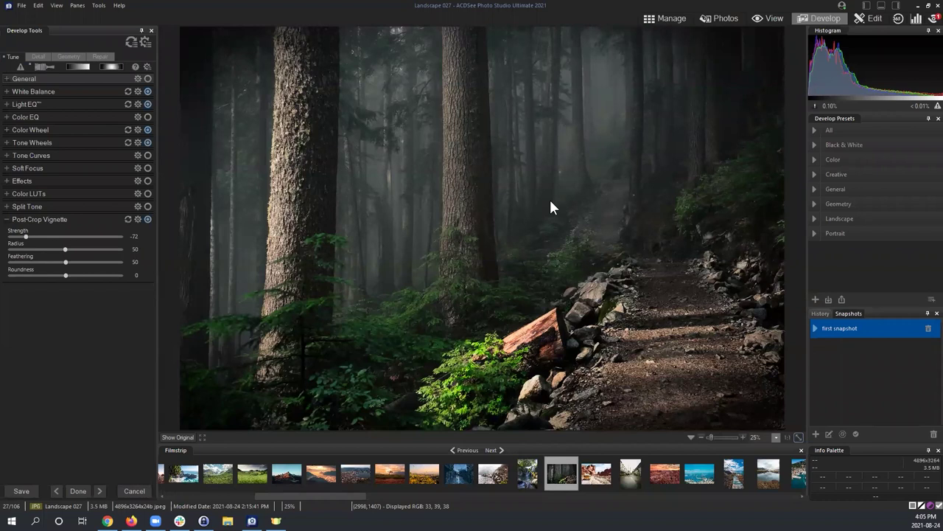
pyautogui.click(479, 177)
pyautogui.click(736, 405)
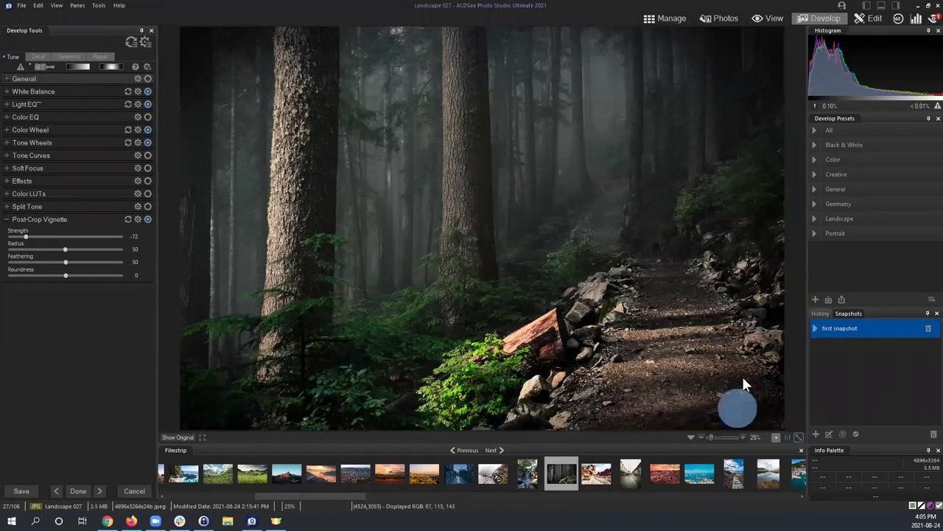
pyautogui.click(209, 38)
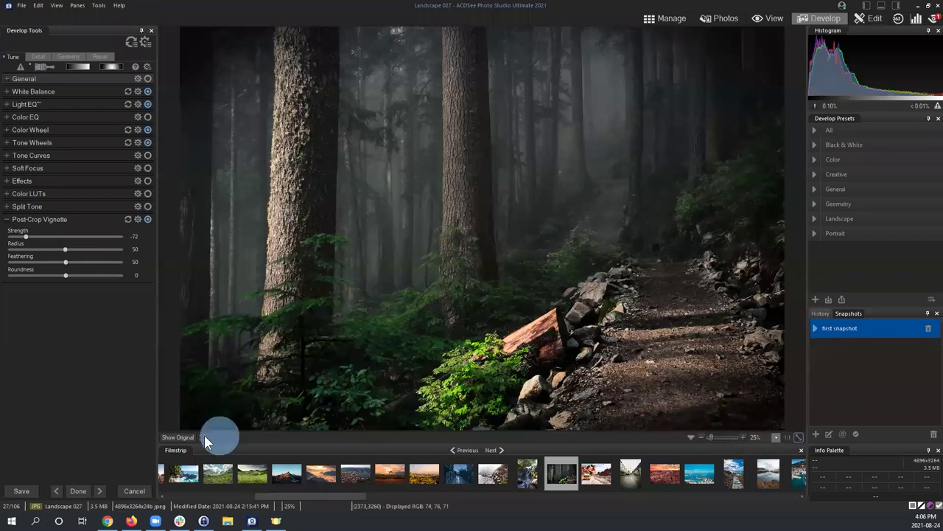
pyautogui.click(172, 436)
pyautogui.click(663, 19)
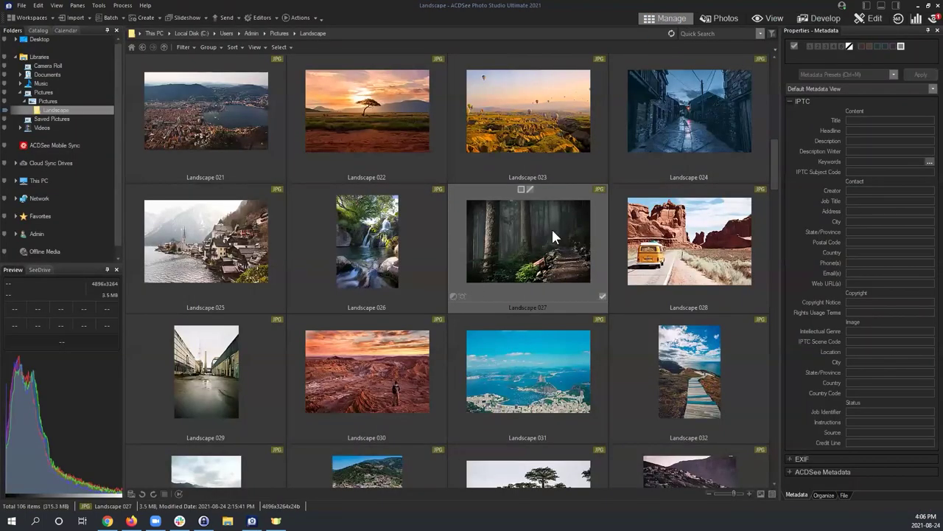
# Reopen Landscape 027 in Develop mode and compare the developed image with its original.
pyautogui.click(811, 19)
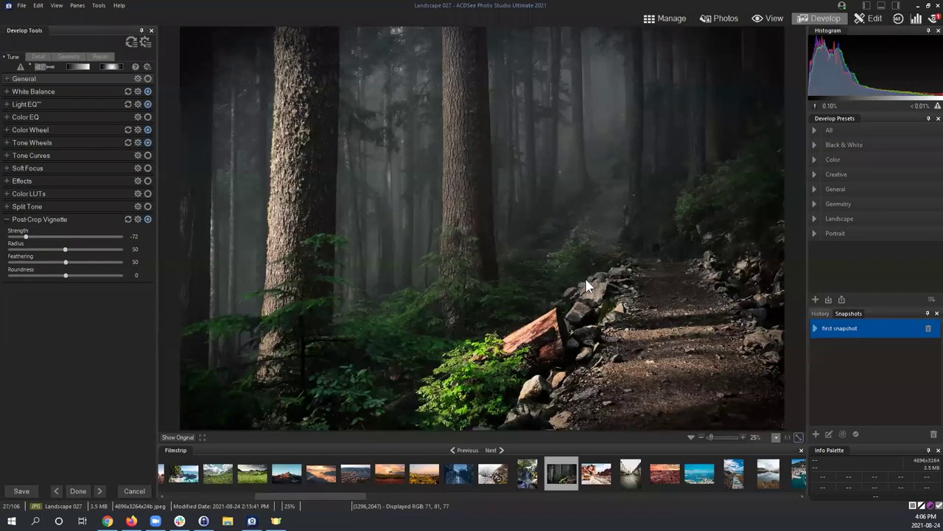
pyautogui.click(178, 437)
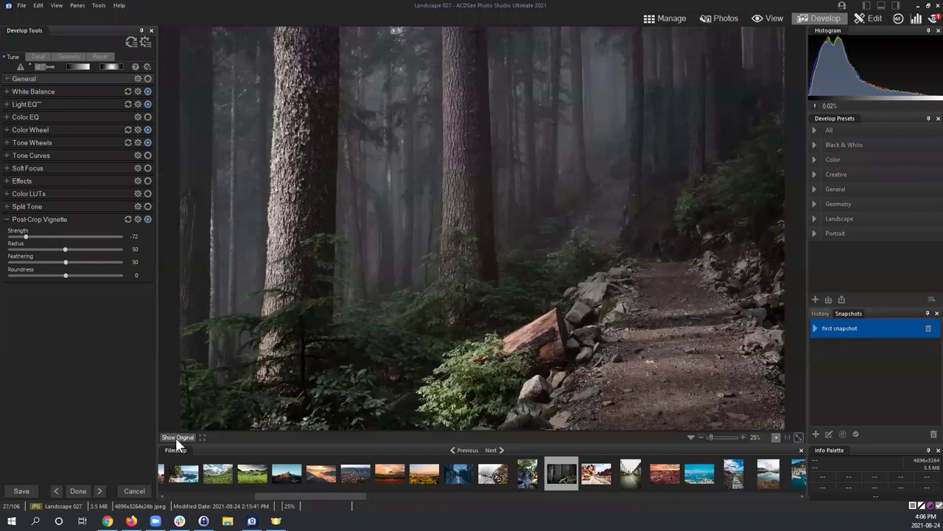
pyautogui.click(178, 436)
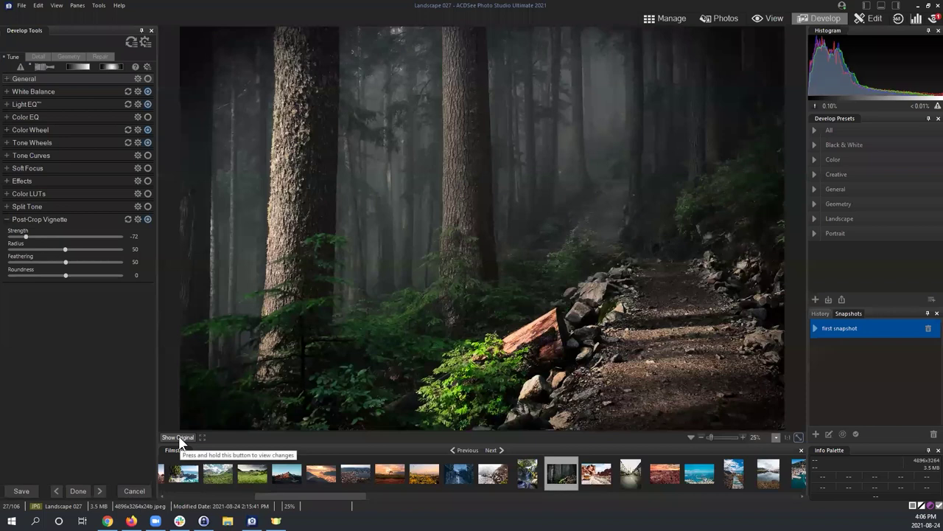
pyautogui.click(179, 440)
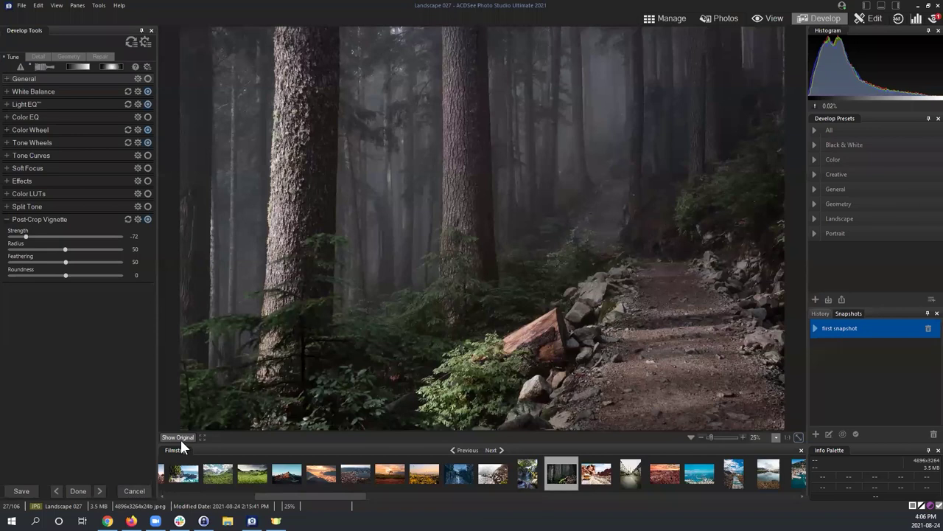
pyautogui.click(182, 436)
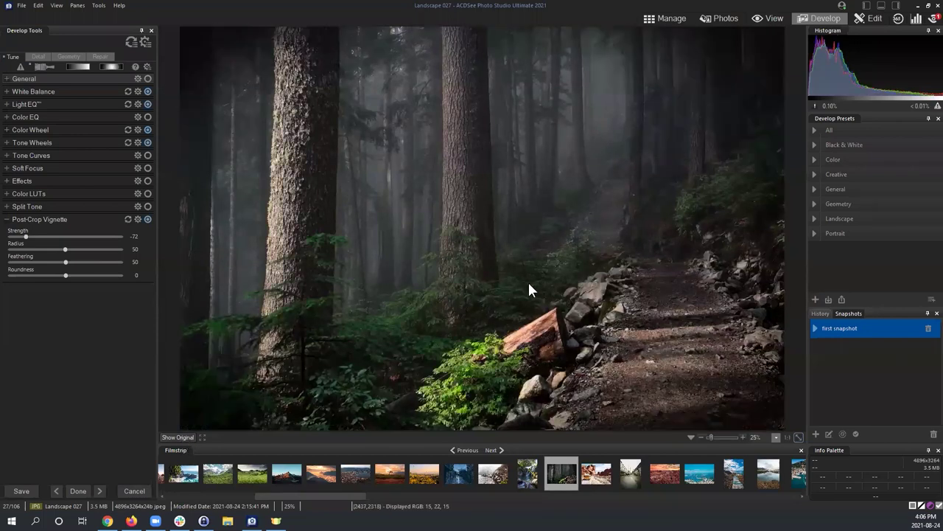
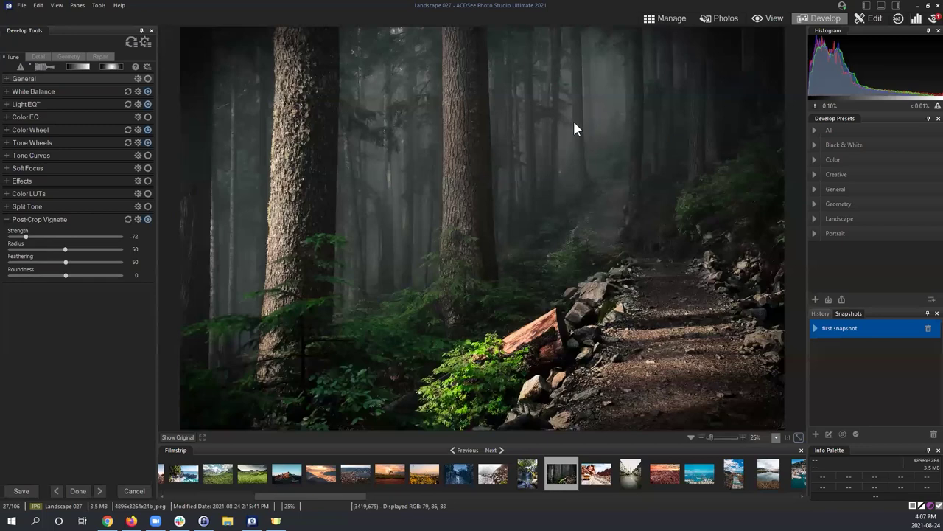
# Go back to Manage mode, select Landscape 026 and 028 together, and reopen only Landscape 027 in Develop mode.
pyautogui.click(673, 22)
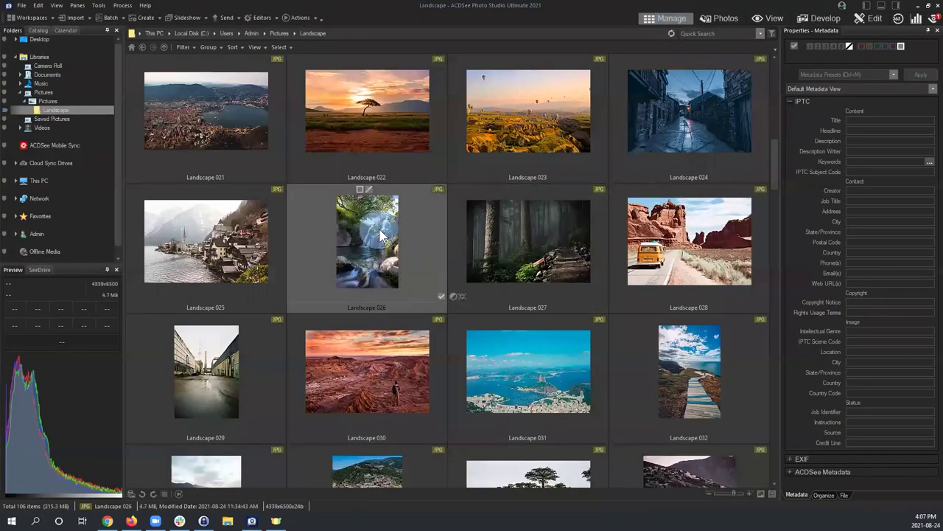
pyautogui.keyDown('ctrl'); pyautogui.click(686, 254); pyautogui.keyUp('ctrl')
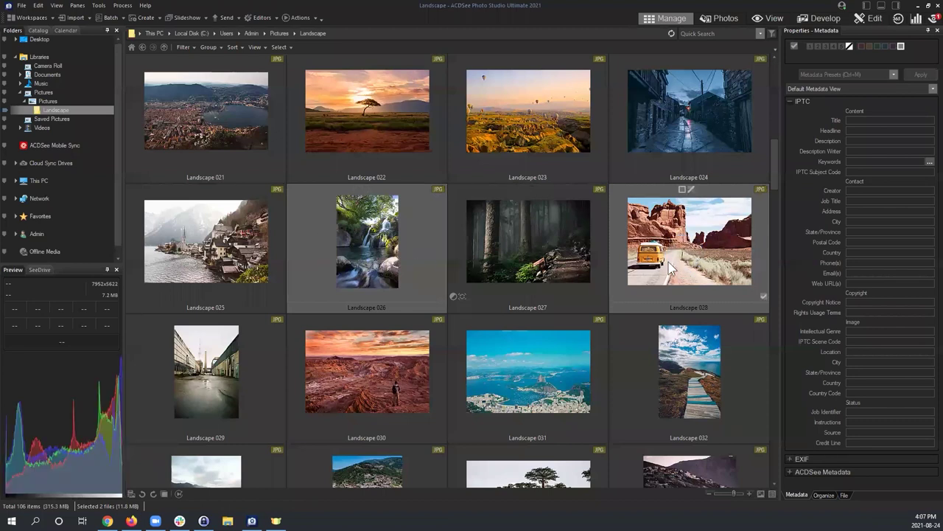
pyautogui.click(509, 257)
pyautogui.click(825, 20)
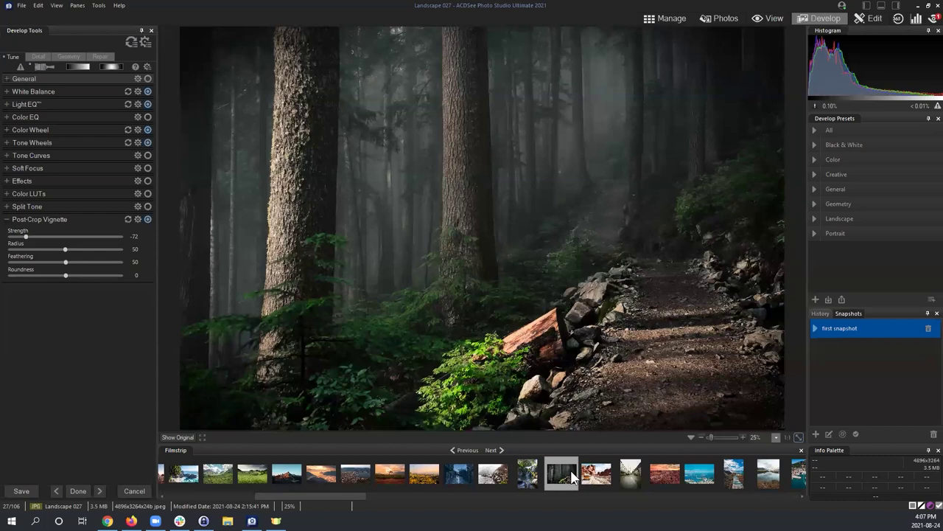
# Switch between Landscape 026 and Landscape 027 in the filmstrip, ending on Landscape 027.
pyautogui.click(528, 475)
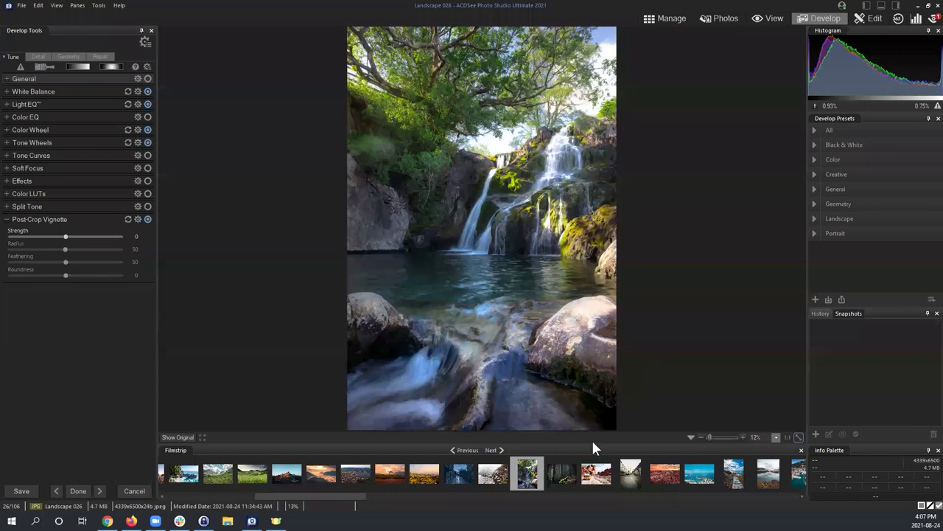
pyautogui.click(560, 475)
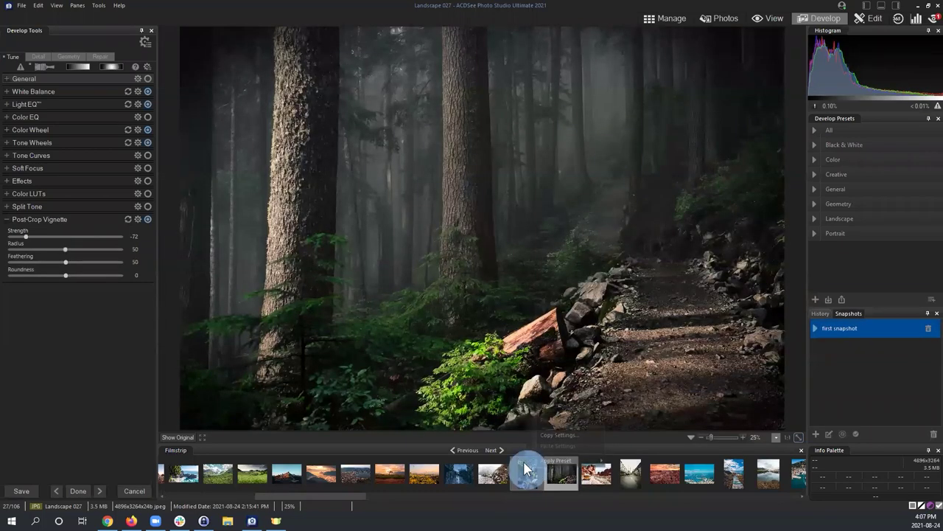
pyautogui.click(525, 478)
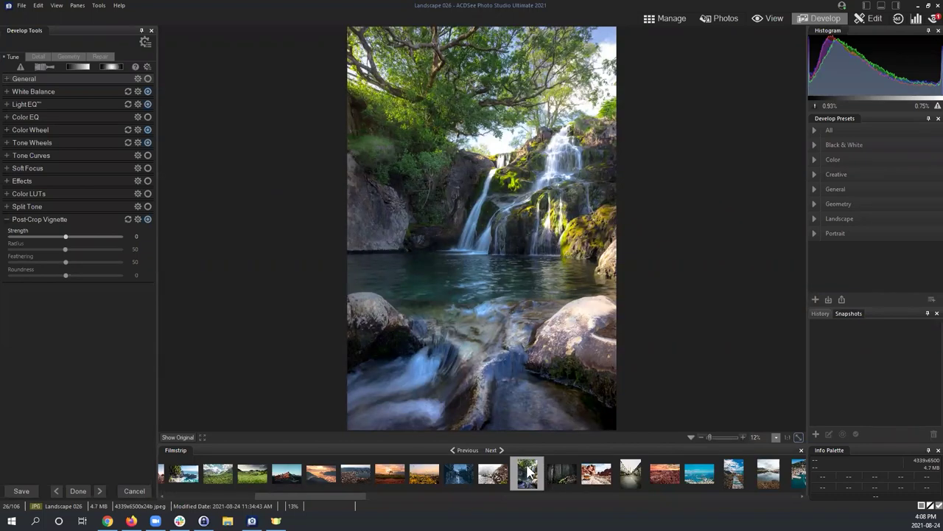
pyautogui.click(559, 469)
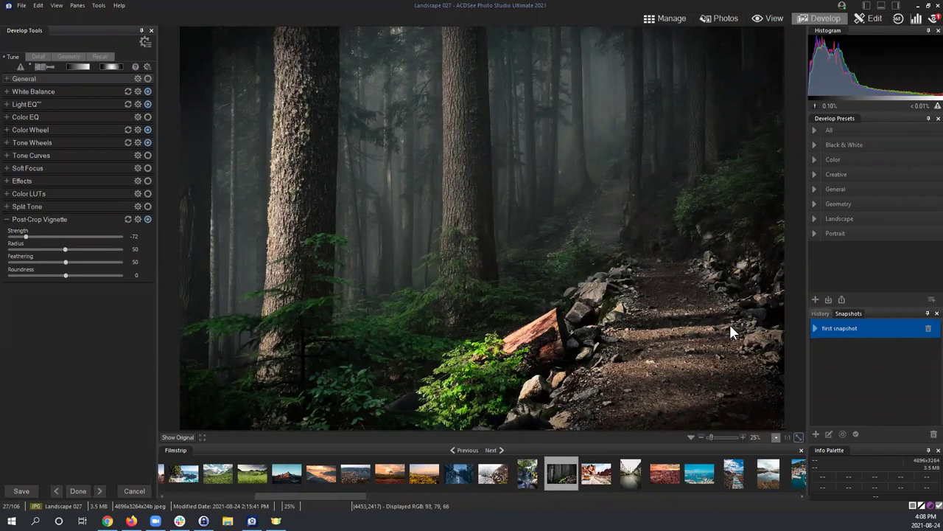
pyautogui.click(776, 437)
pyautogui.click(776, 437)
pyautogui.moveTo(801, 451); pyautogui.dragTo(759, 457)
# Hide and unhide the bottom panels of Develop mode several times, leaving them shown.
pyautogui.click(881, 6)
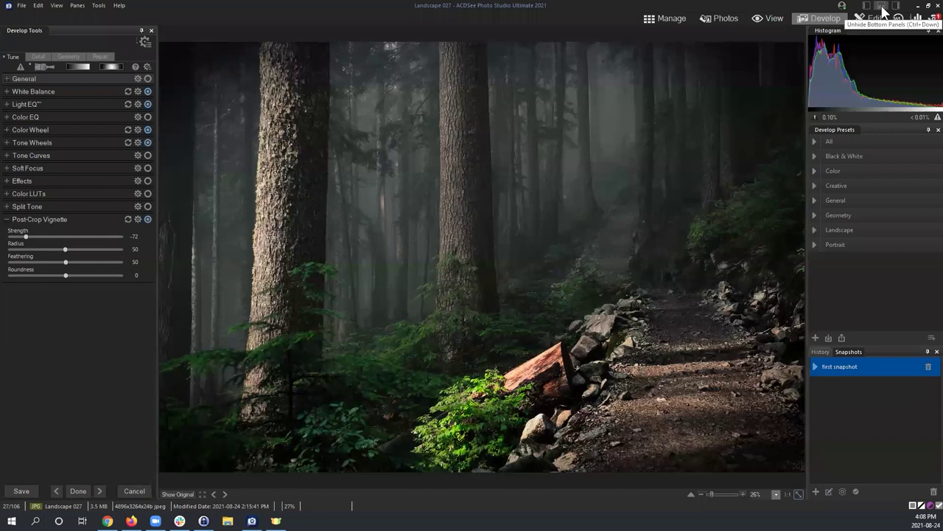
pyautogui.click(882, 7)
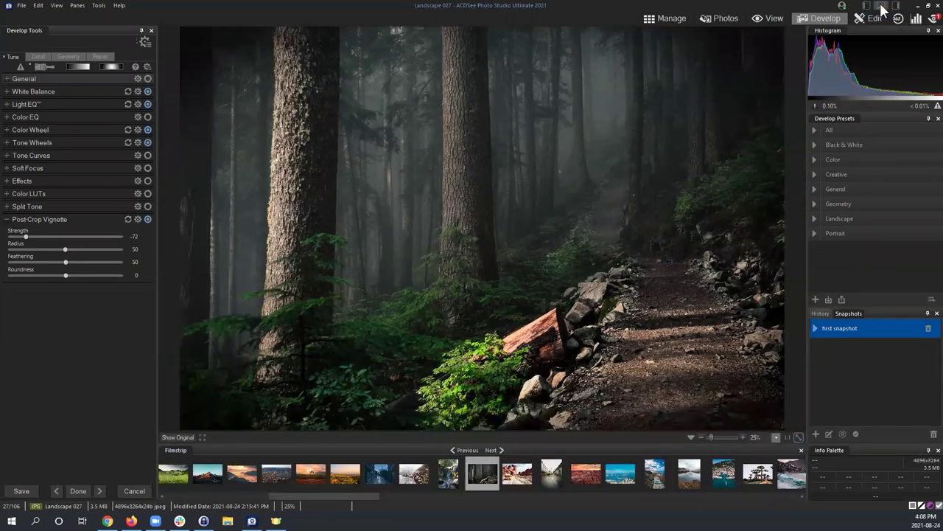
pyautogui.click(882, 7)
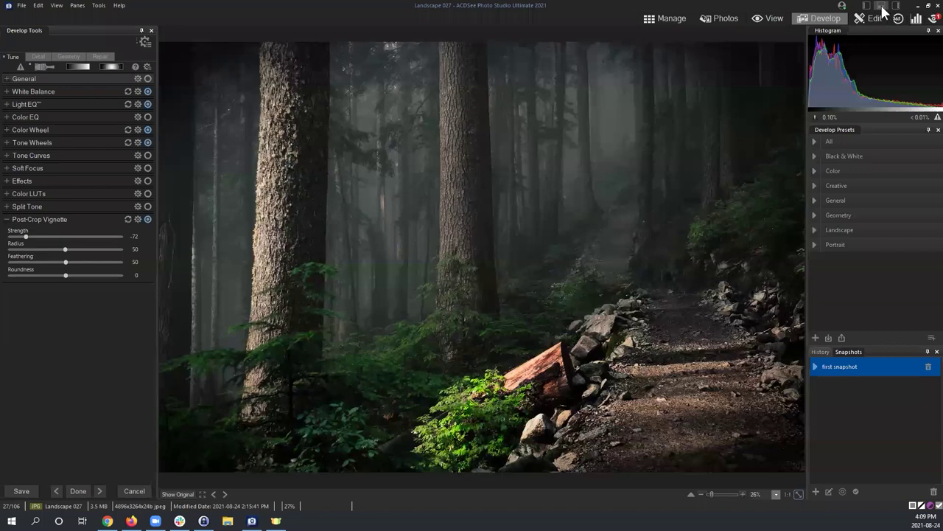
pyautogui.click(882, 7)
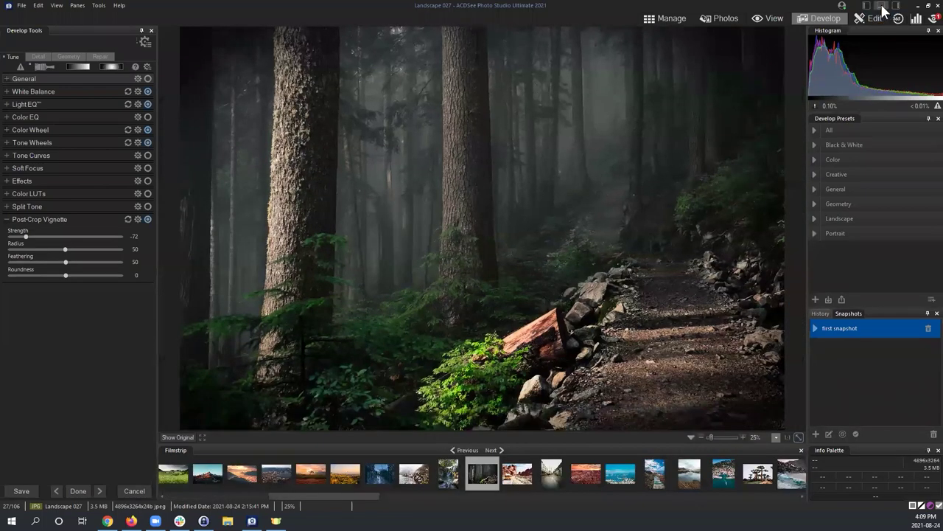
pyautogui.click(883, 7)
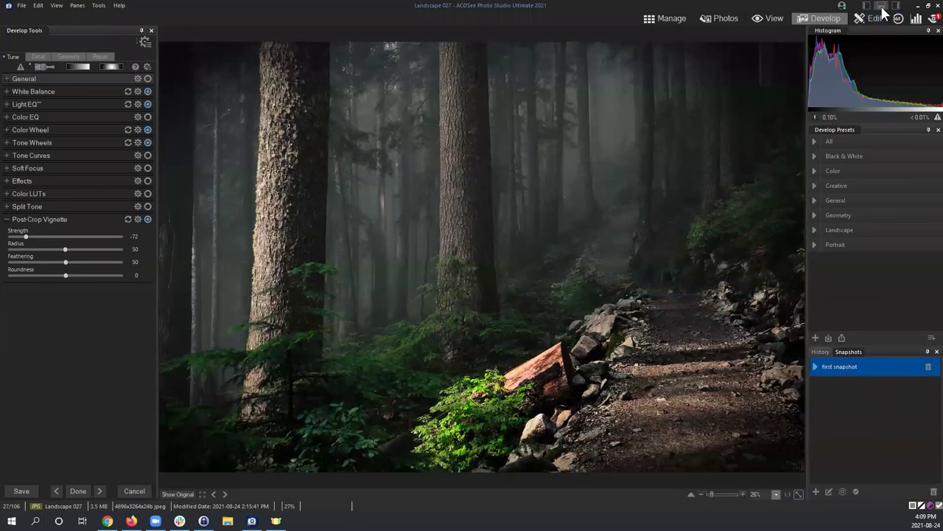
pyautogui.click(882, 7)
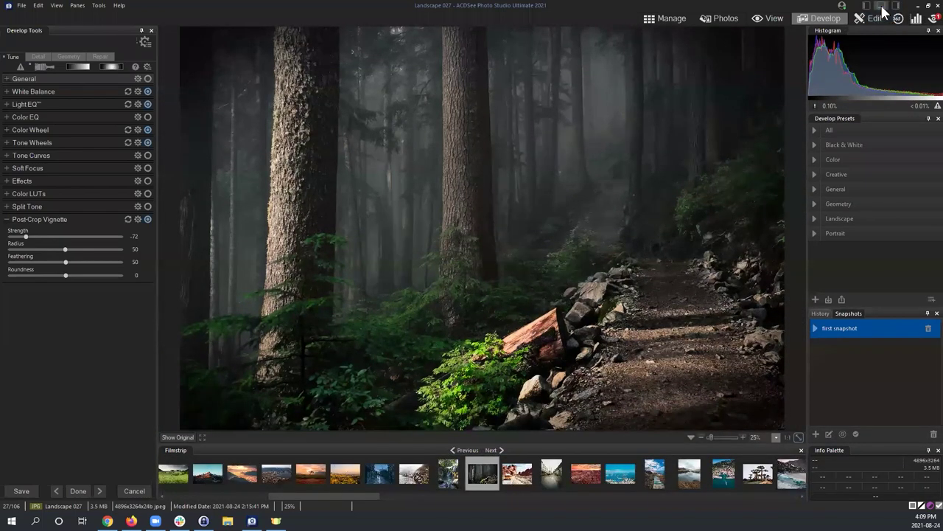
pyautogui.click(882, 7)
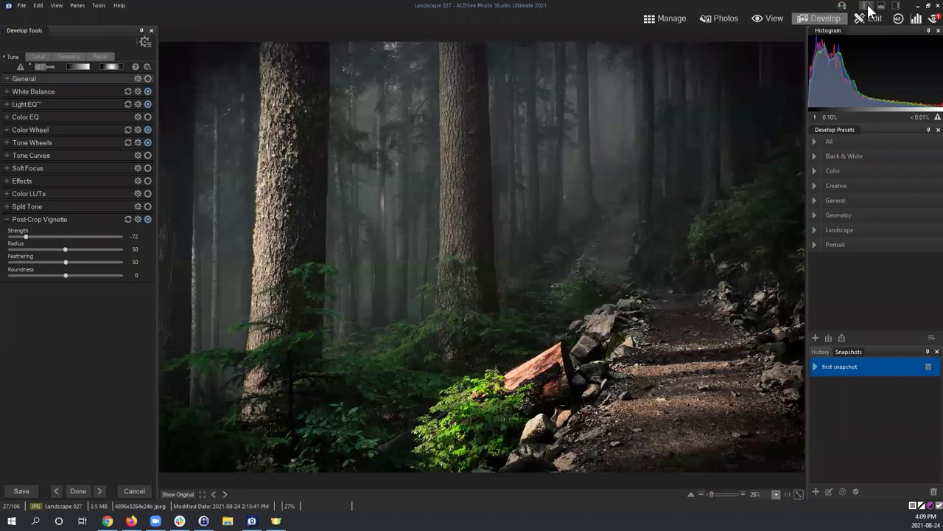
pyautogui.click(882, 7)
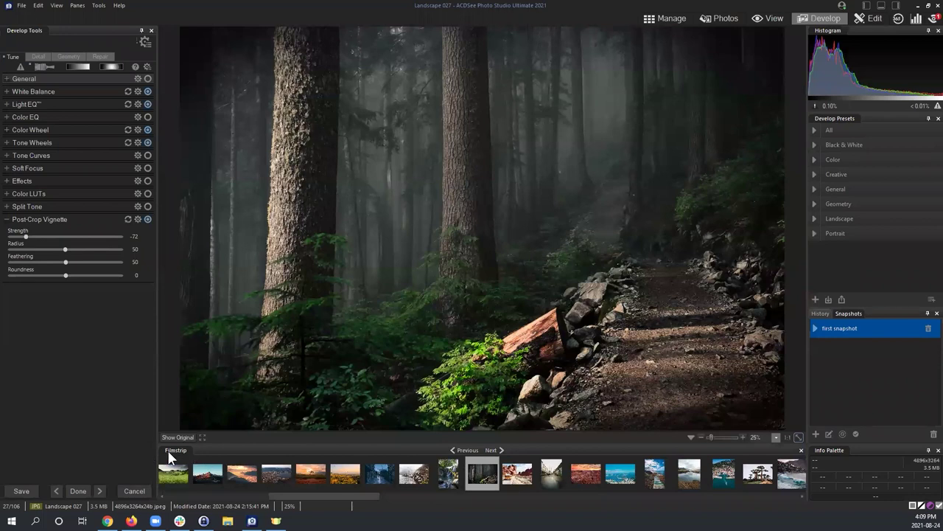
# Close the Filmstrip pane in Develop mode.
pyautogui.click(801, 452)
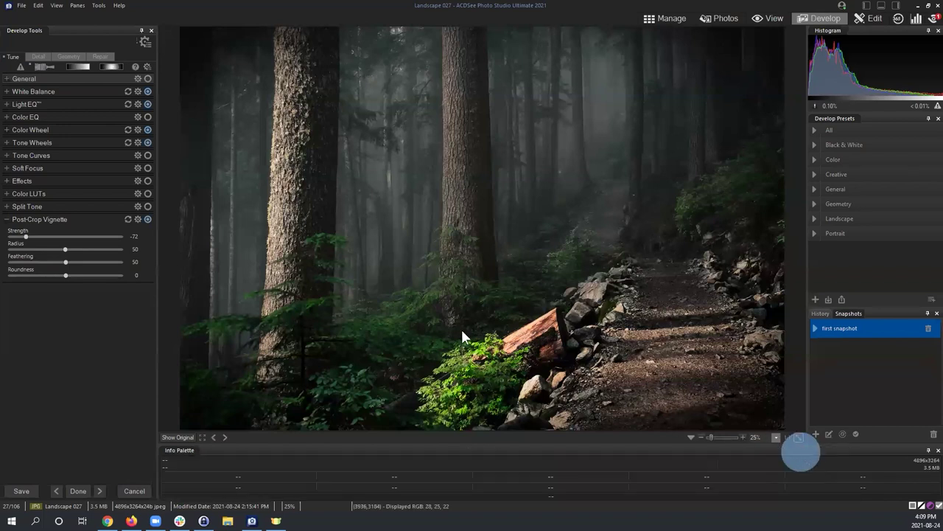
# Show the Filmstrip pane, close it and show it again, and hide and unhide the bottom panels once.
pyautogui.click(59, 6)
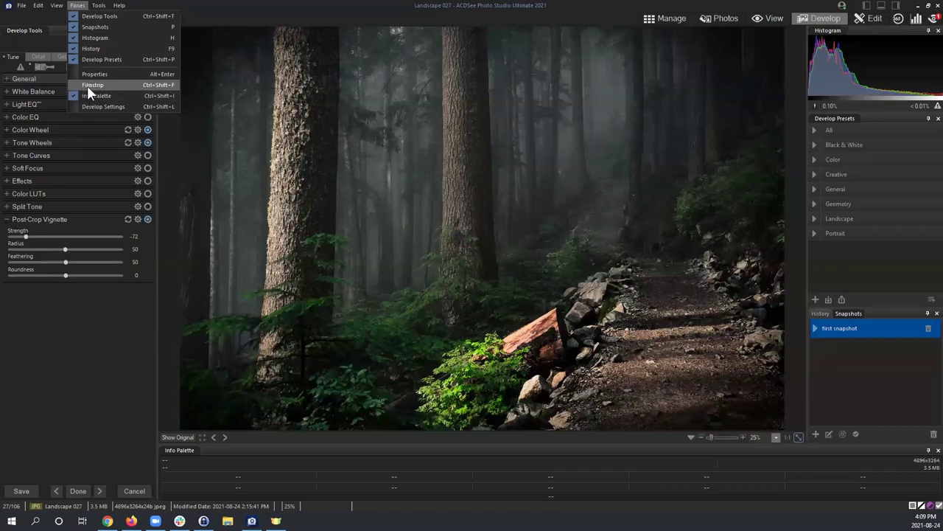
pyautogui.click(87, 86)
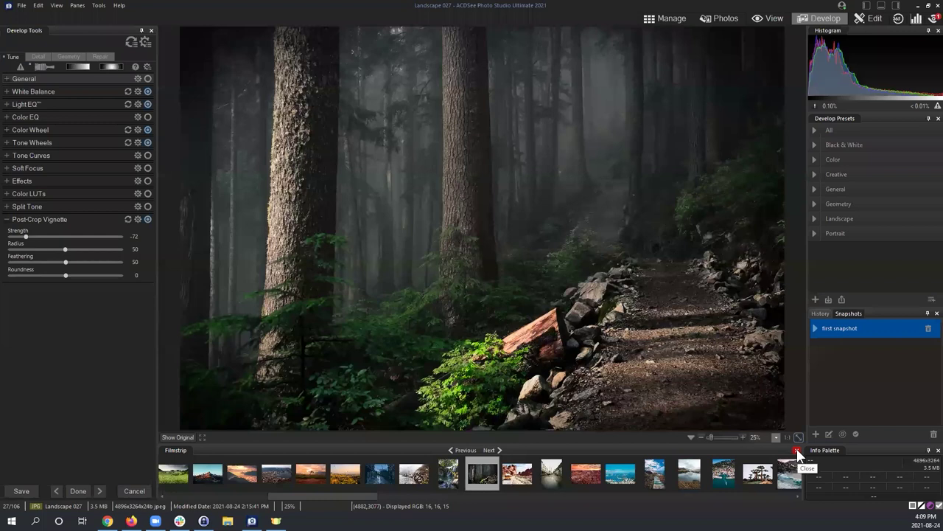
pyautogui.click(796, 450)
pyautogui.click(77, 5)
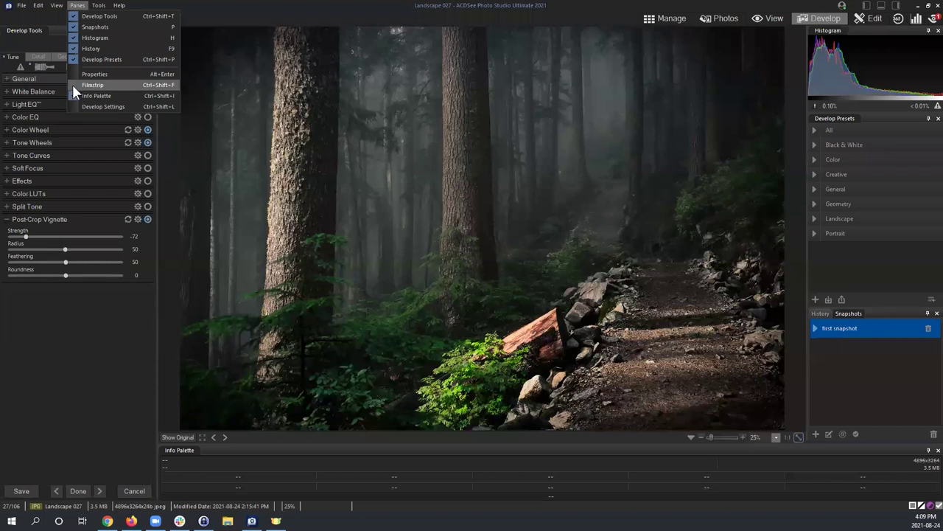
pyautogui.click(86, 85)
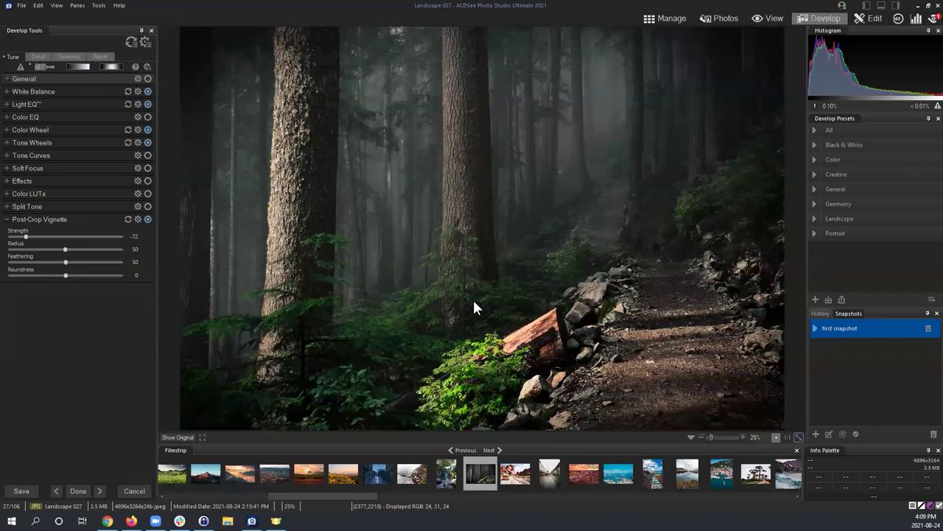
pyautogui.click(883, 6)
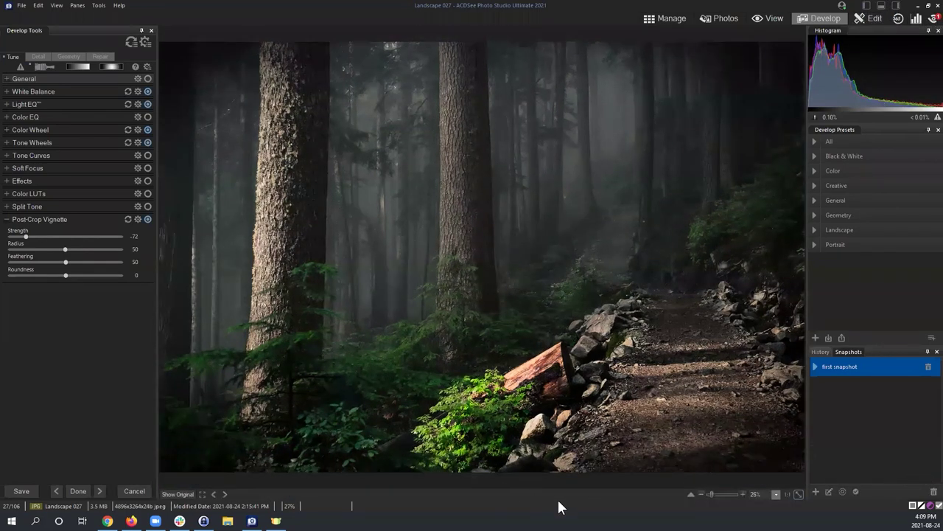
pyautogui.click(882, 6)
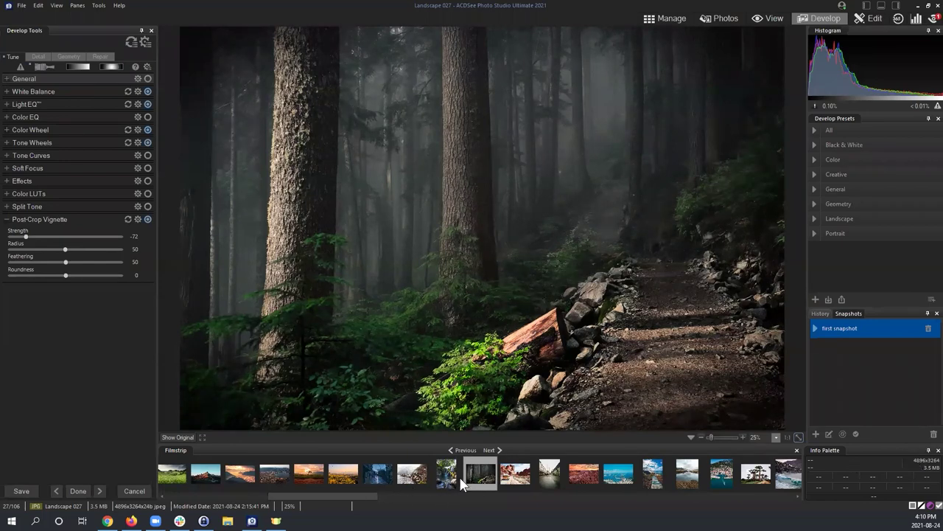
# Return to Manage mode, select Landscape 027 and reopen it in Develop mode.
pyautogui.click(678, 18)
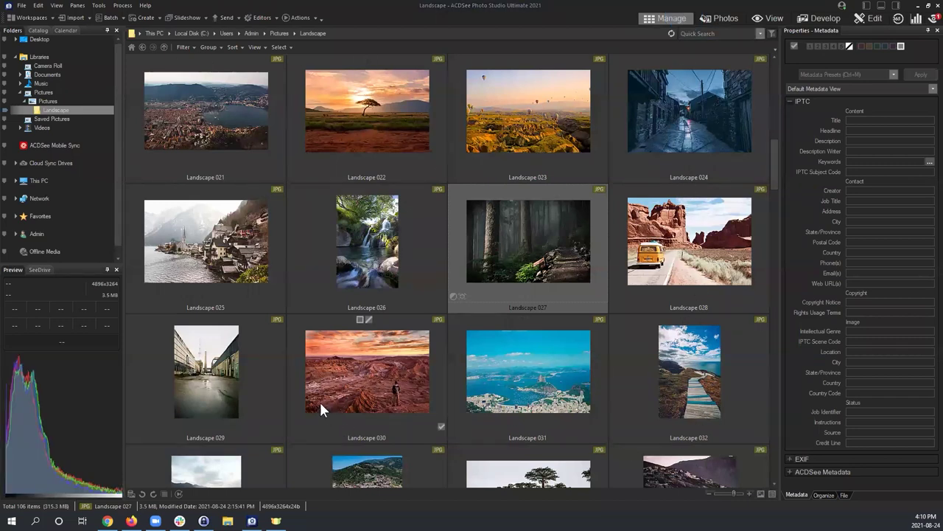
pyautogui.click(531, 249)
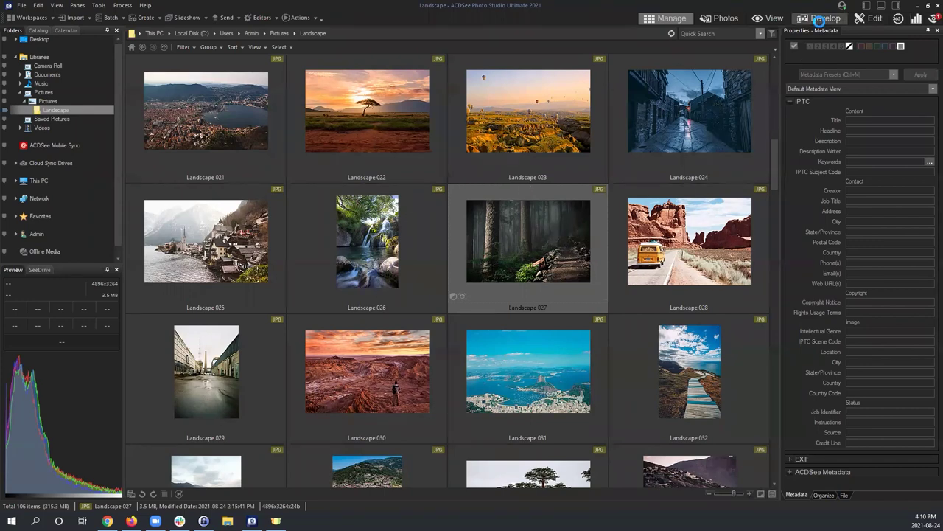
pyautogui.click(824, 19)
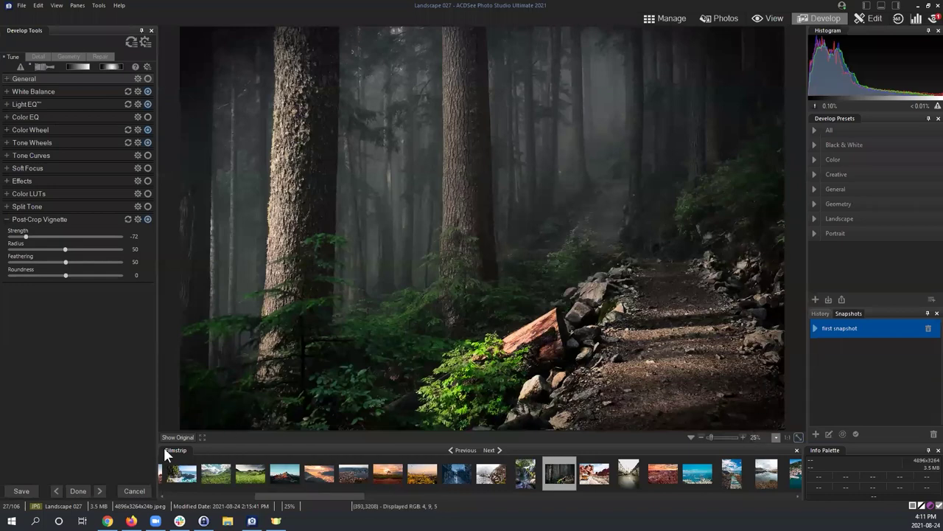
# Toggle the bottom panels of Develop mode several times, leaving them hidden, and dismiss the docking options of the Snapshots pane.
pyautogui.click(882, 7)
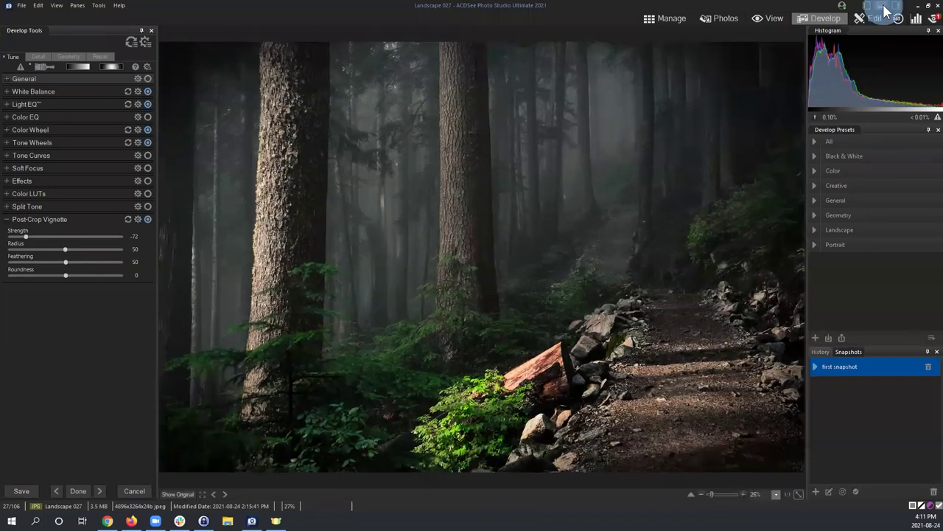
pyautogui.click(882, 7)
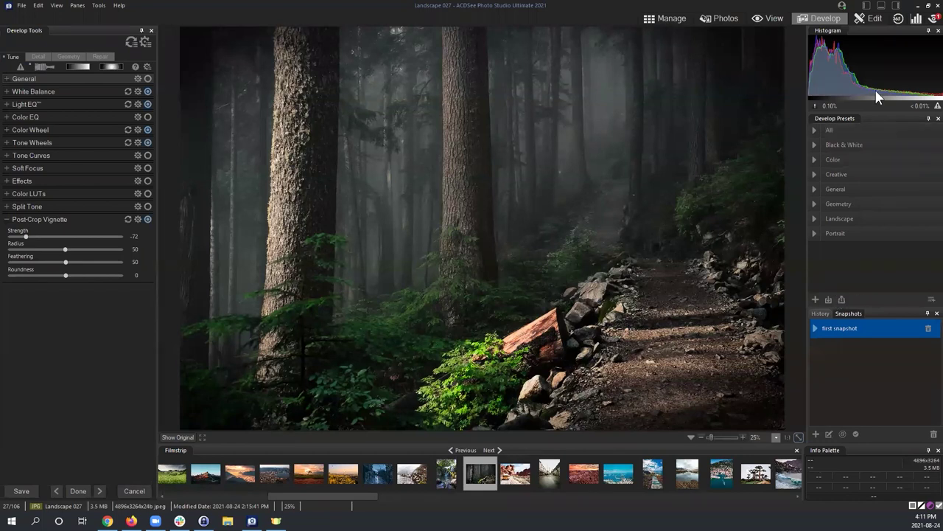
pyautogui.click(882, 8)
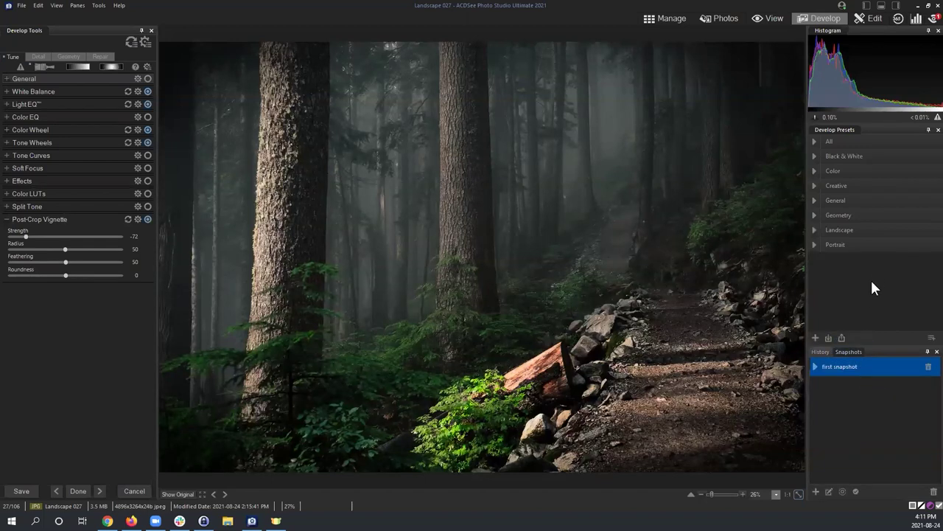
pyautogui.rightClick(838, 411)
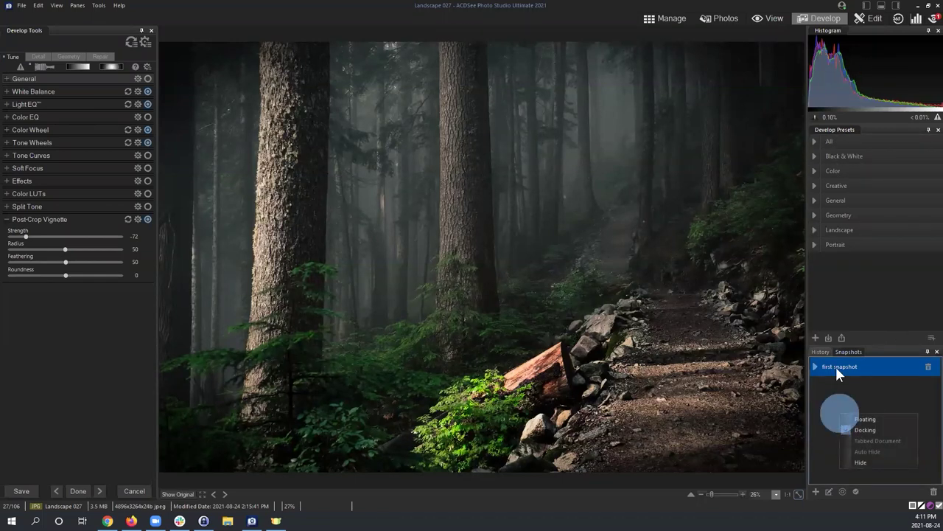
pyautogui.click(850, 314)
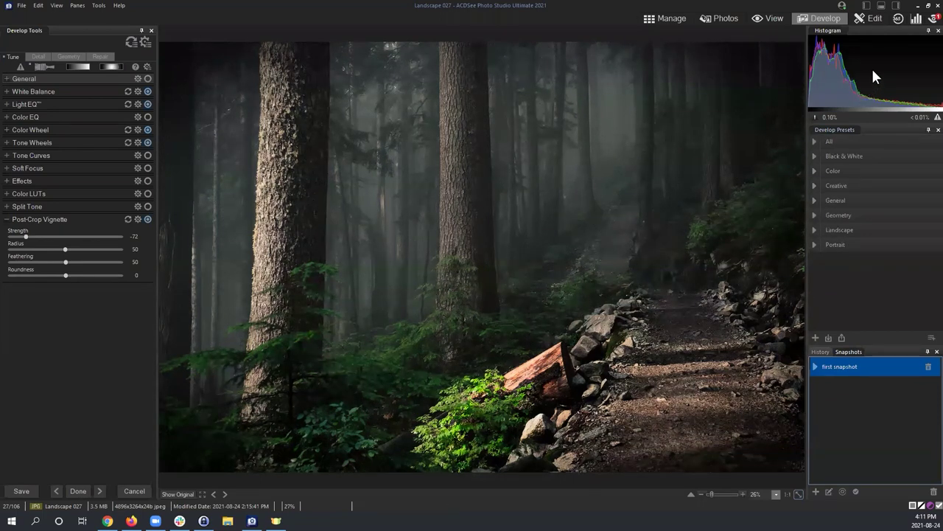
# Hide the Histogram pane, and turn the Develop Tools pane off and back on.
pyautogui.click(77, 6)
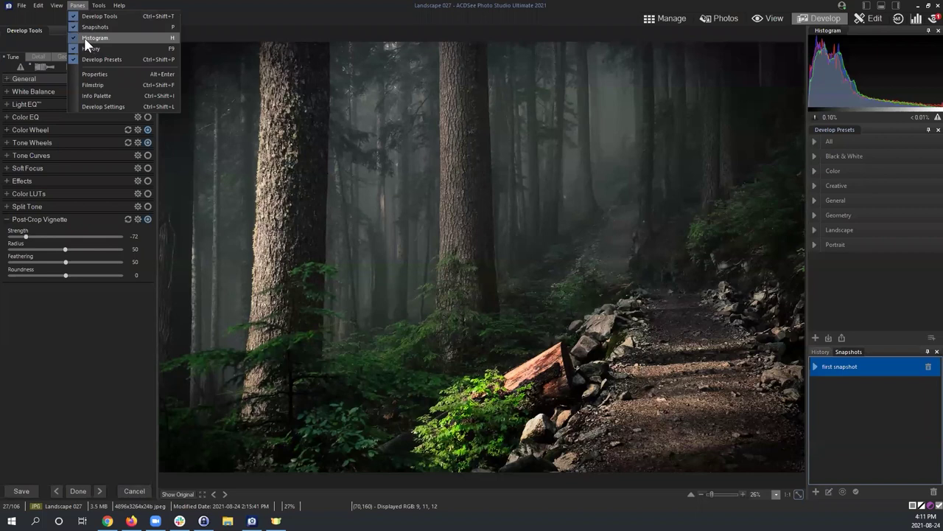
pyautogui.click(86, 37)
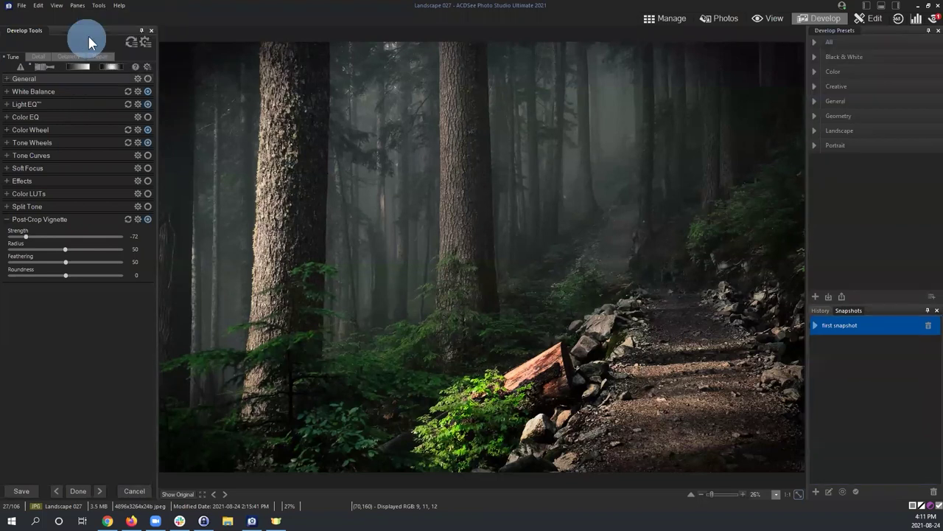
pyautogui.click(77, 7)
pyautogui.click(93, 19)
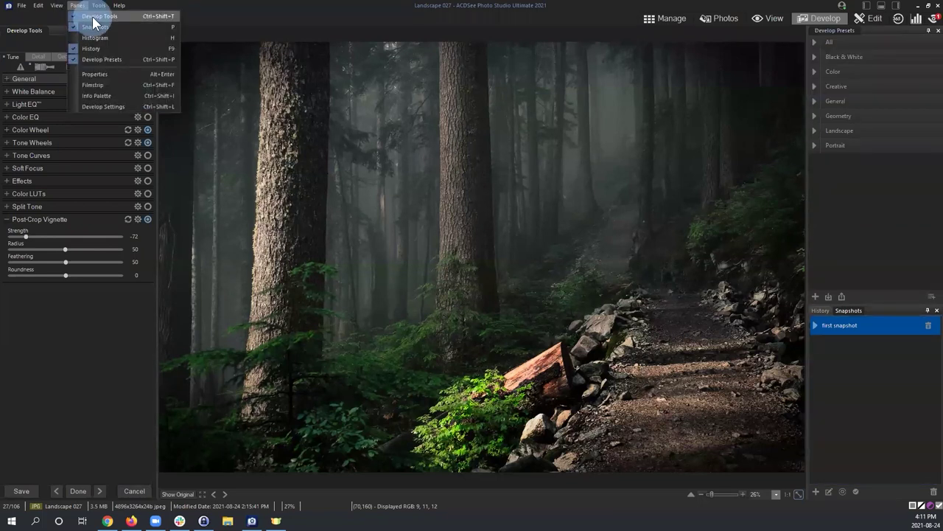
pyautogui.click(77, 7)
pyautogui.click(92, 15)
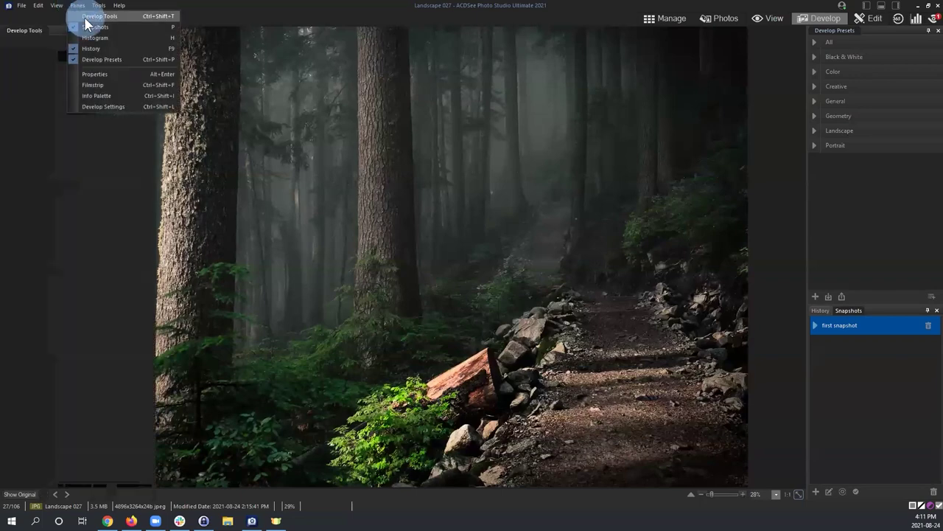
# Hide the Develop Presets, History and Snapshots panes.
pyautogui.click(78, 6)
pyautogui.click(96, 59)
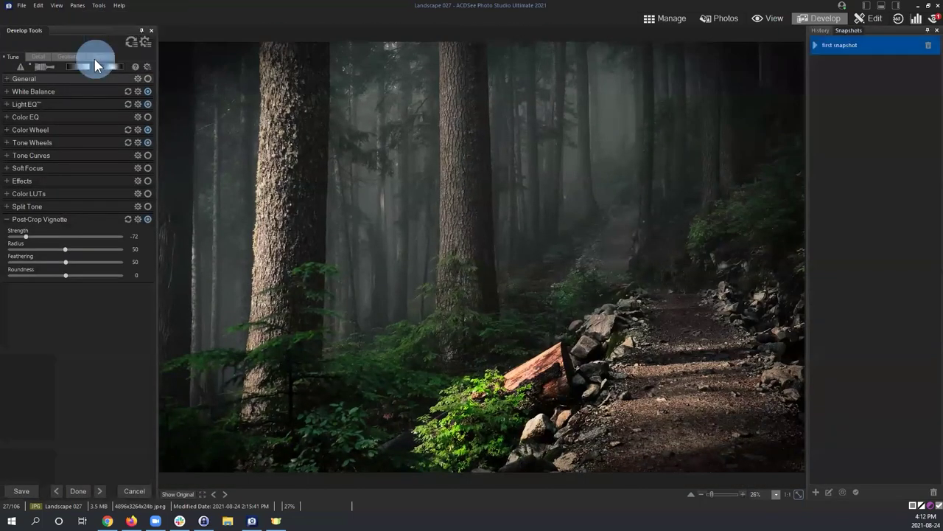
pyautogui.click(77, 7)
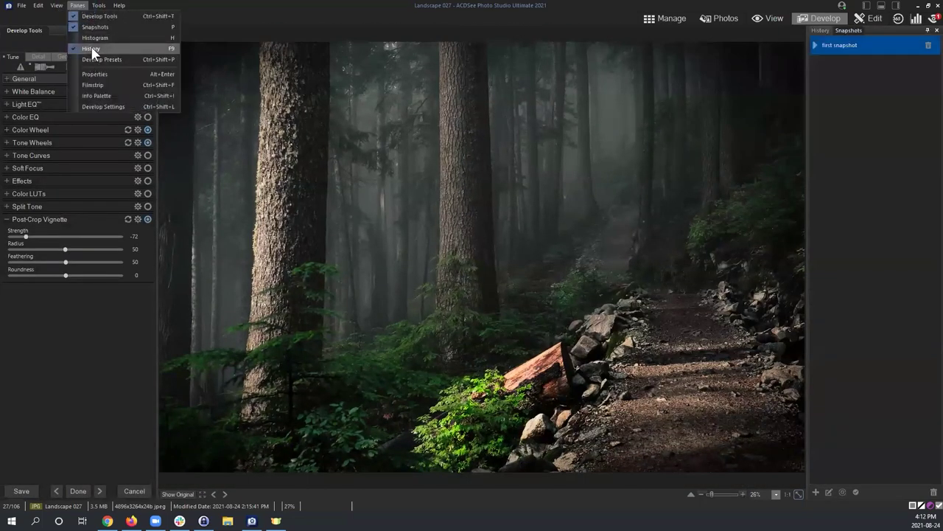
pyautogui.click(91, 49)
pyautogui.click(77, 6)
pyautogui.click(91, 26)
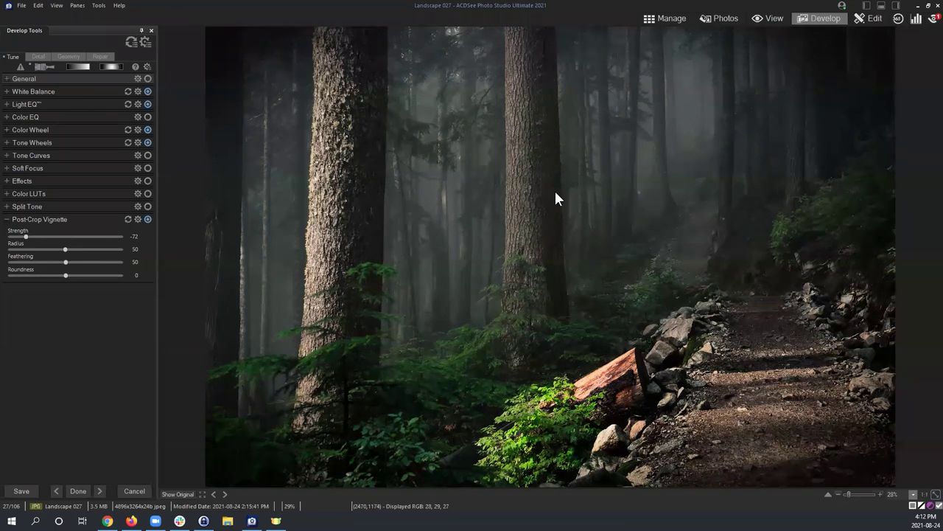
# Show the Snapshots, Develop Presets and Histogram panes again.
pyautogui.click(78, 6)
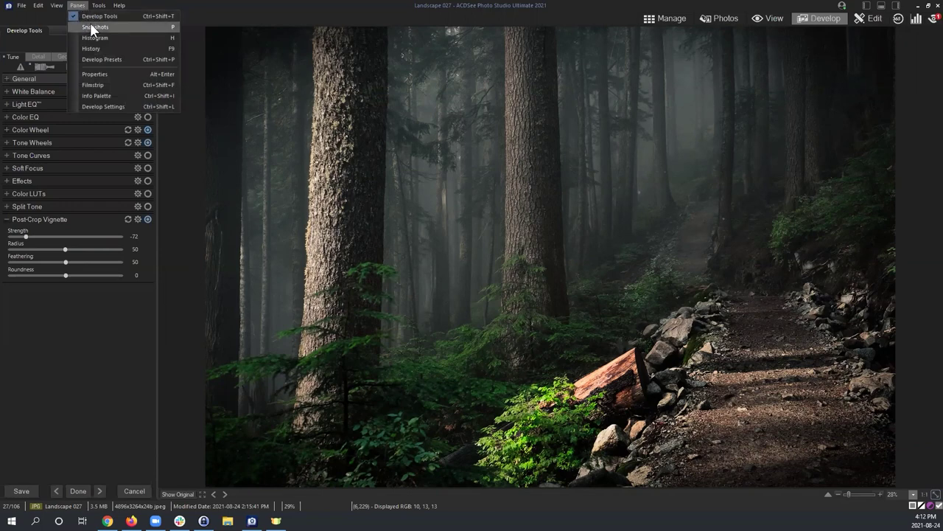
pyautogui.click(93, 27)
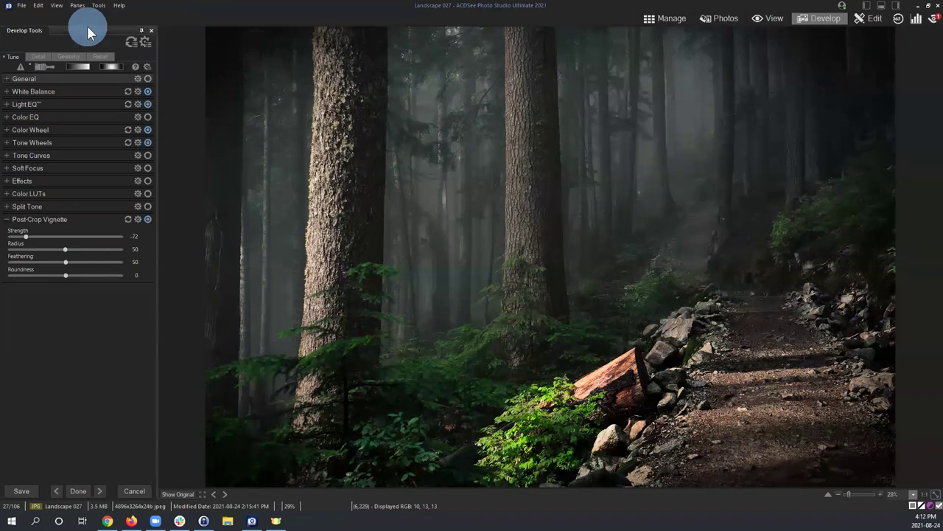
pyautogui.click(78, 6)
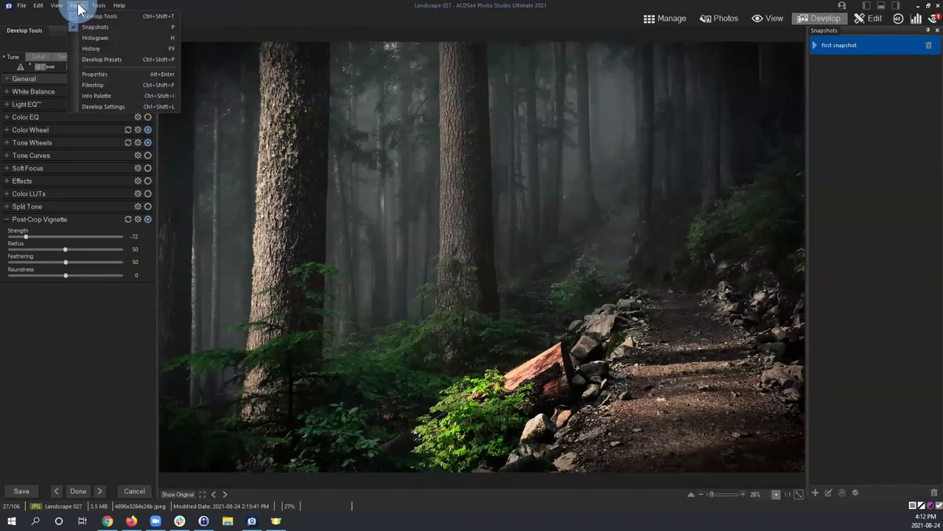
pyautogui.click(102, 59)
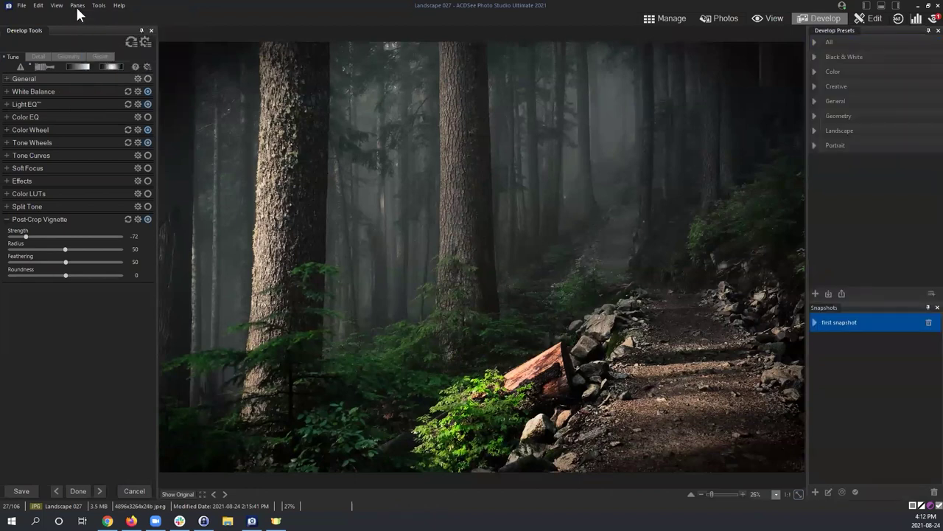
pyautogui.click(78, 6)
pyautogui.click(93, 38)
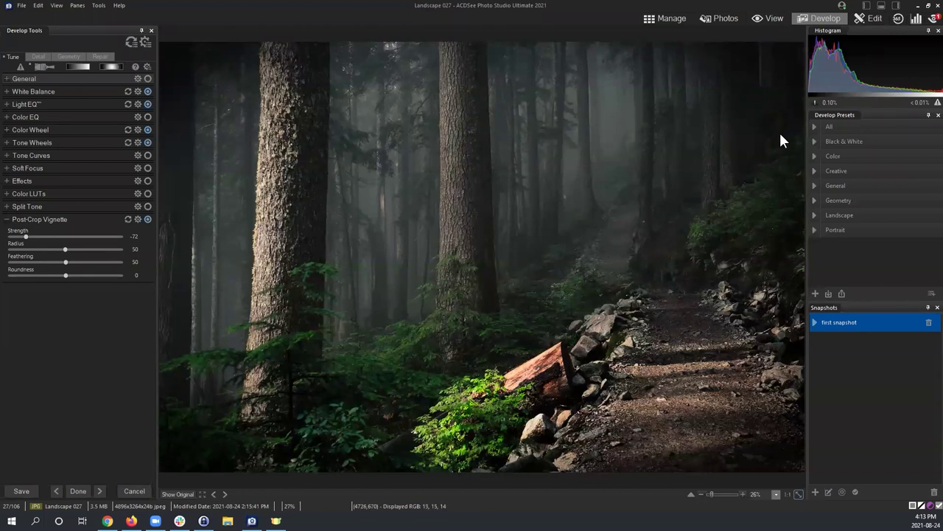
# Expand the General group of the Tune tools to view its adjustments, and collapse it again.
pyautogui.click(126, 327)
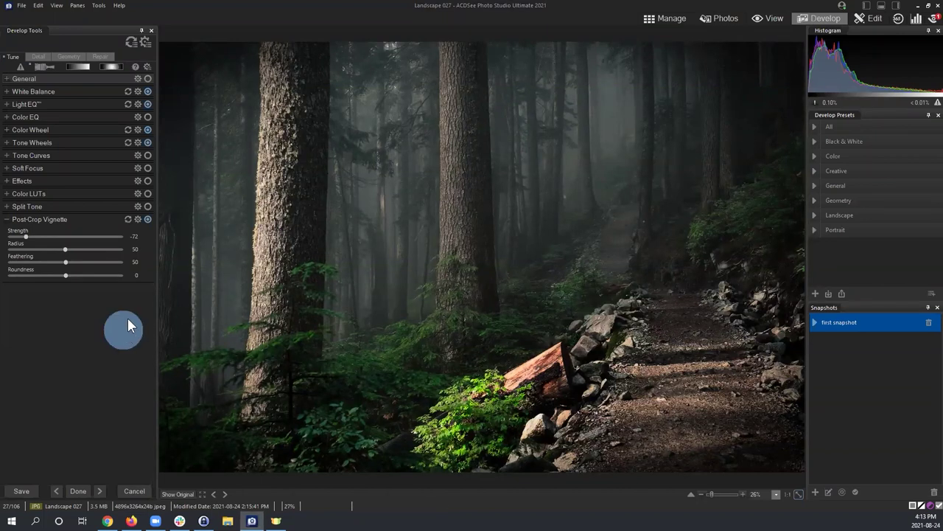
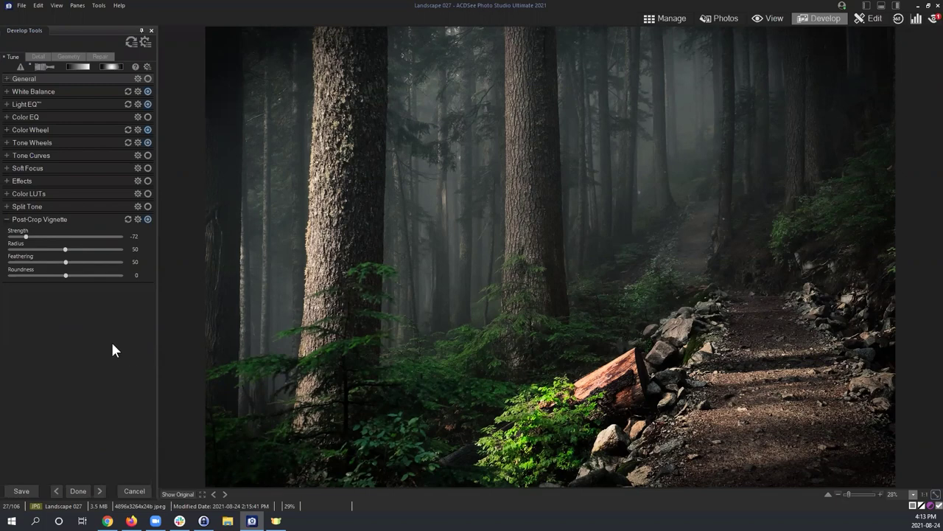
pyautogui.click(6, 78)
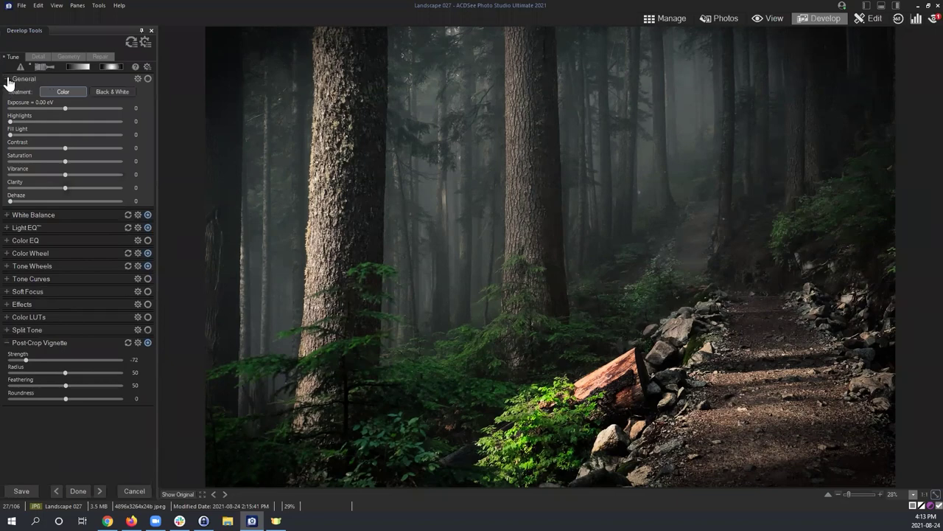
pyautogui.click(6, 78)
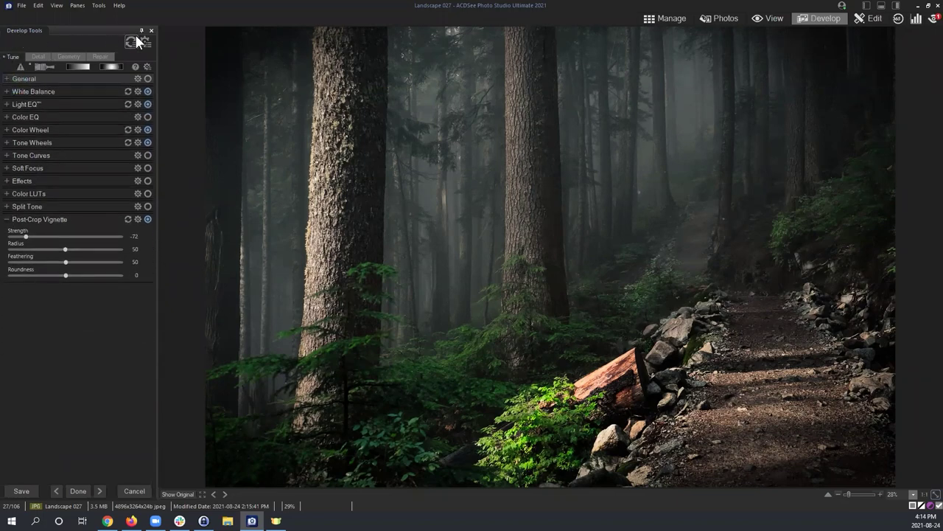
pyautogui.click(13, 59)
# Switch to the Detail tools and collapse the Sharpening, Noise Reduction and Skin Tune groups.
pyautogui.click(36, 57)
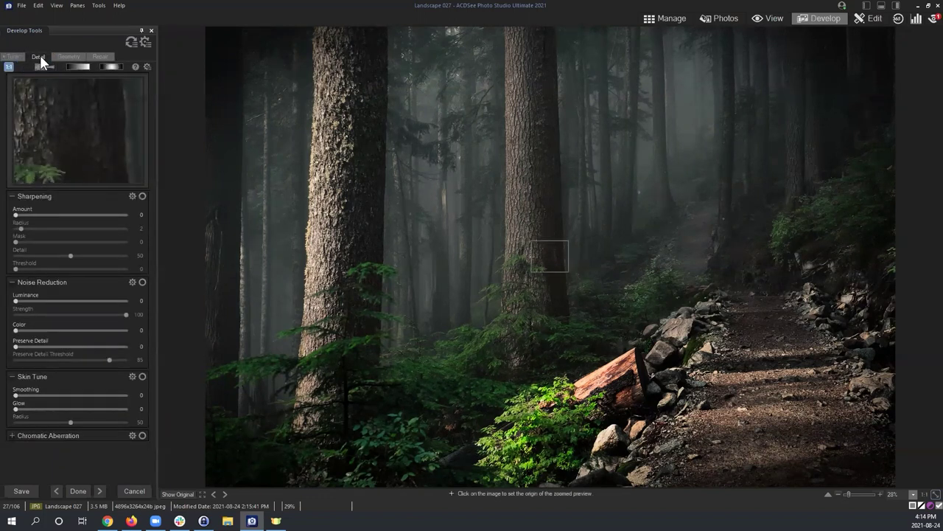
pyautogui.click(12, 198)
pyautogui.click(12, 208)
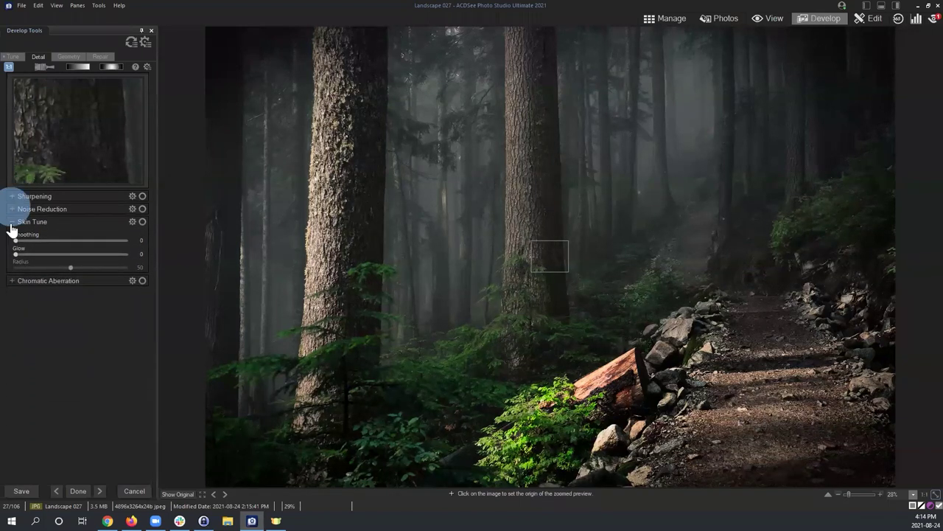
pyautogui.click(12, 222)
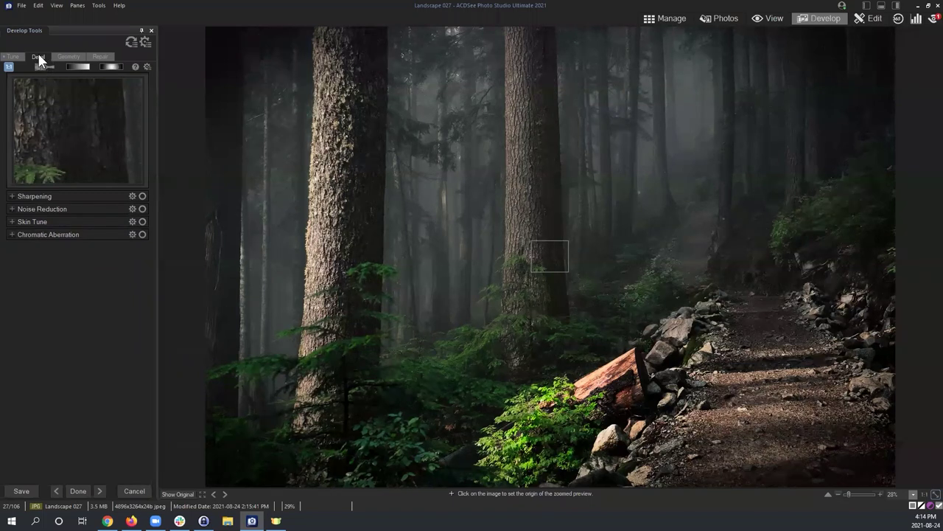
# Switch to the Geometry tools and collapse the Lens Correction, Rotate & Straighten, Perspective, Crop and Vignette Correction groups.
pyautogui.click(67, 56)
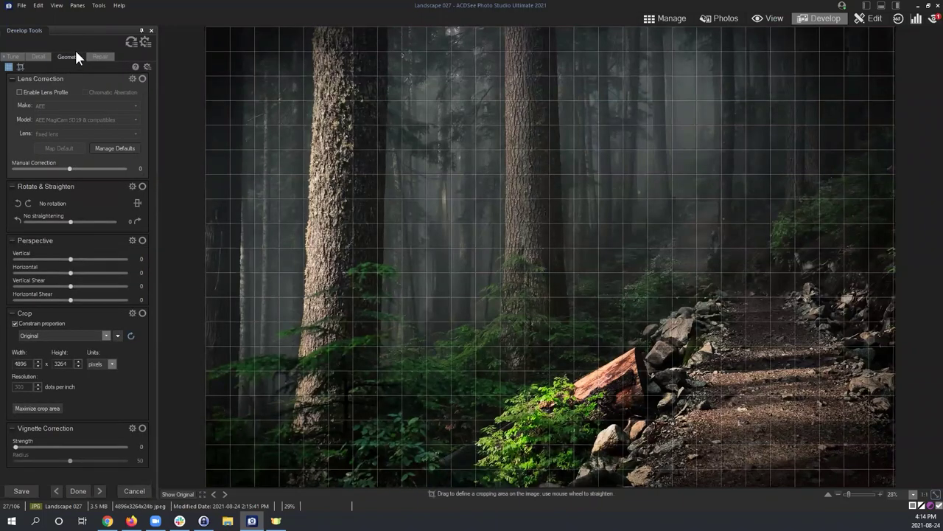
pyautogui.click(11, 79)
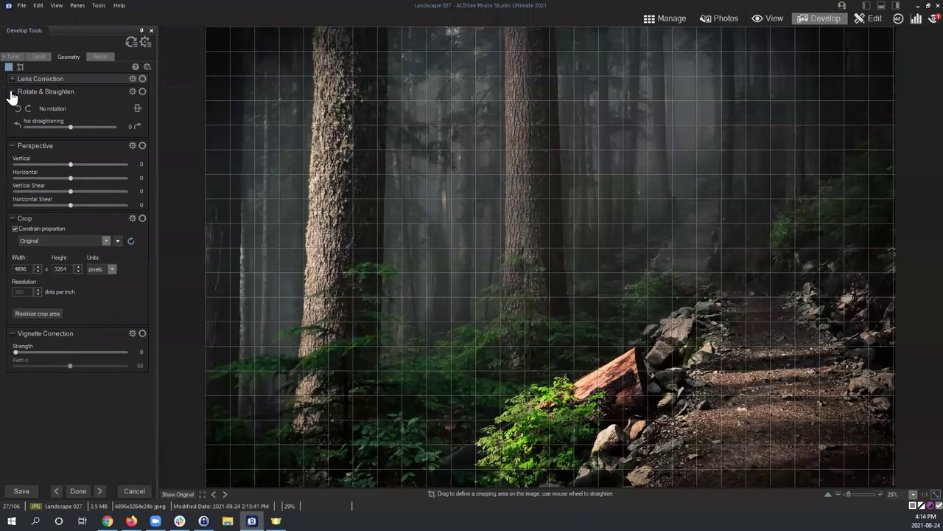
pyautogui.click(11, 92)
pyautogui.click(11, 110)
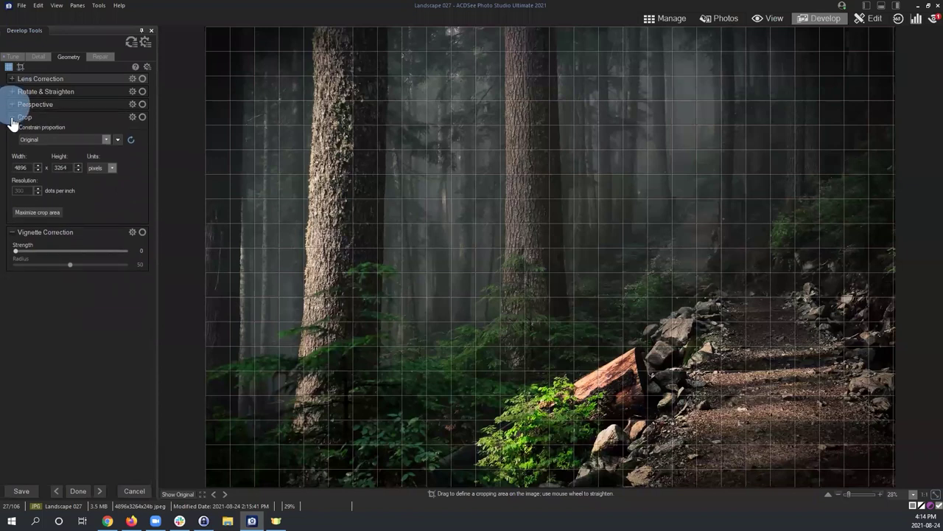
pyautogui.click(11, 117)
pyautogui.click(12, 130)
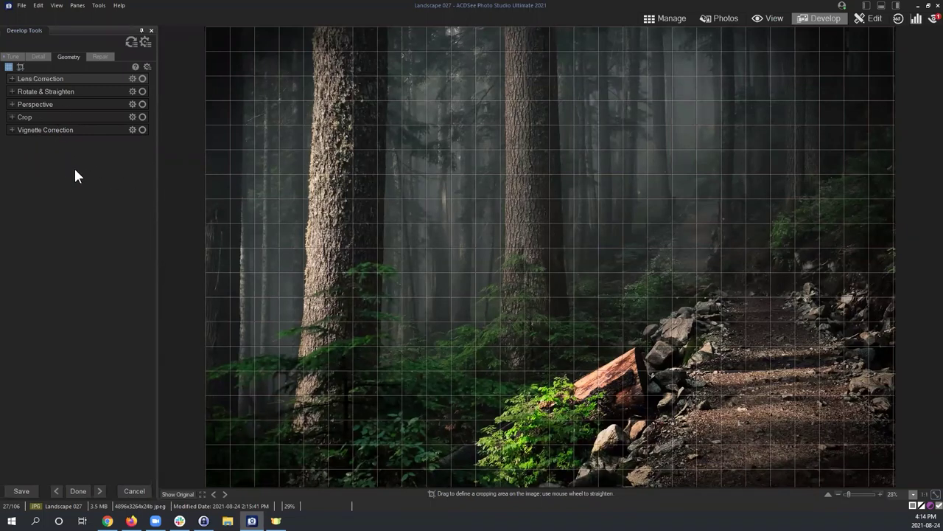
# Switch to the Repair tools and collapse the Repair and Red Eye Reduction groups.
pyautogui.click(101, 57)
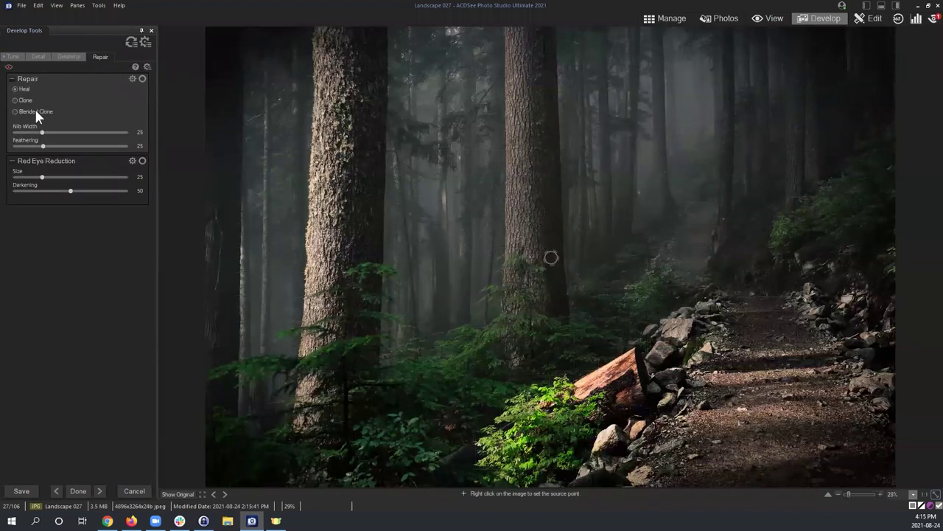
pyautogui.click(12, 80)
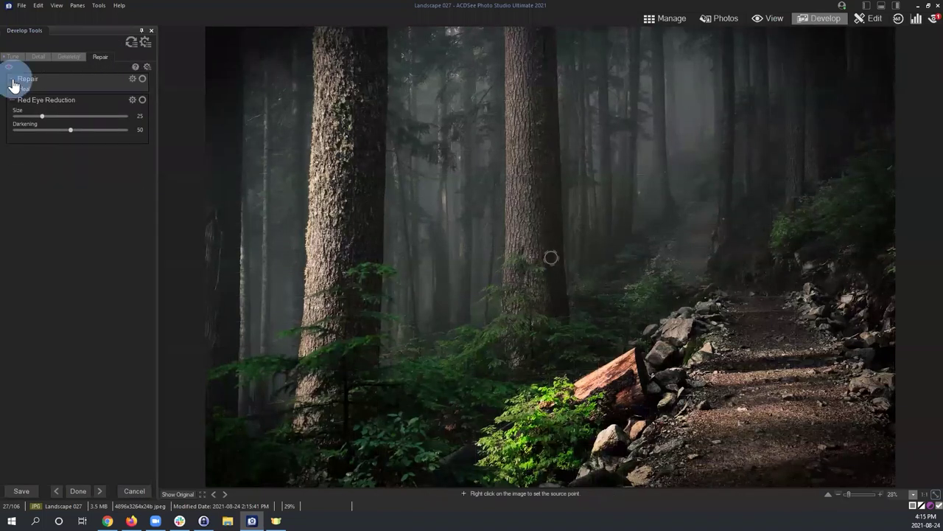
pyautogui.click(13, 98)
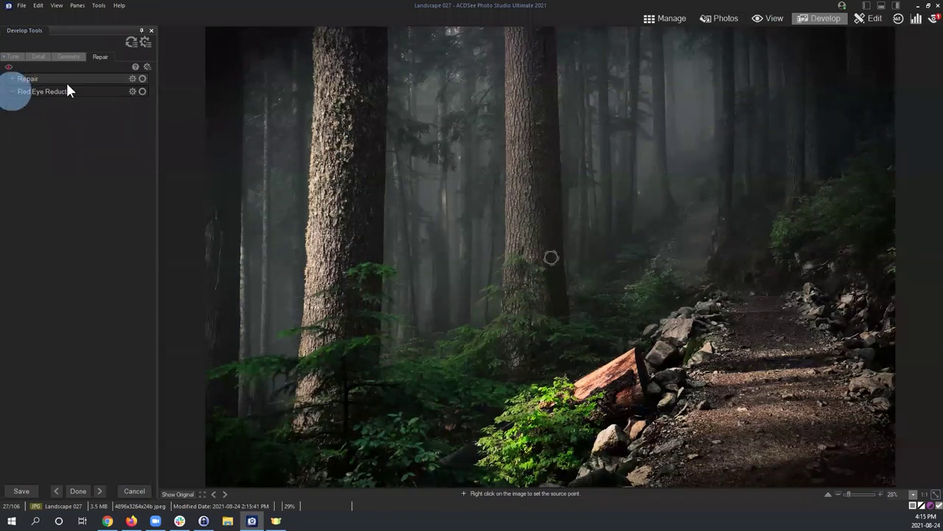
# Return to the Tune tools, turn on the exposure warning and expand the General group.
pyautogui.click(12, 56)
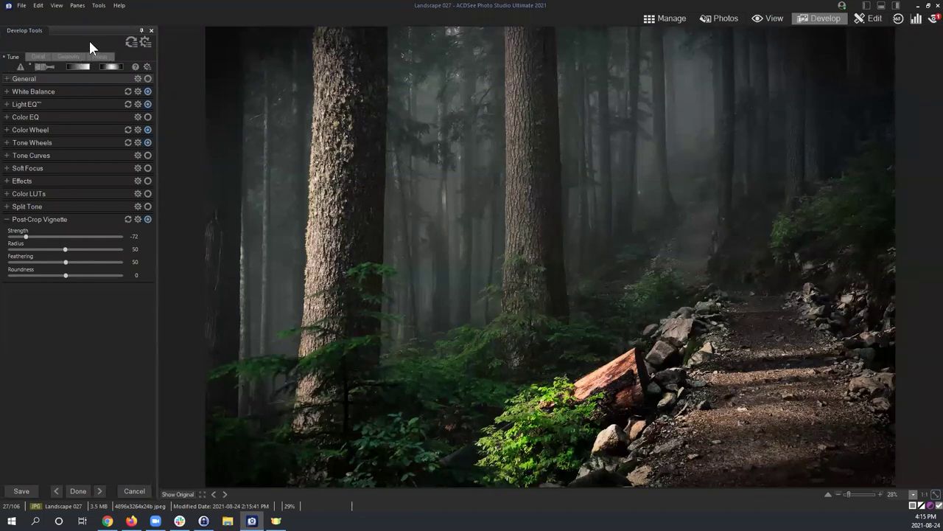
pyautogui.click(20, 67)
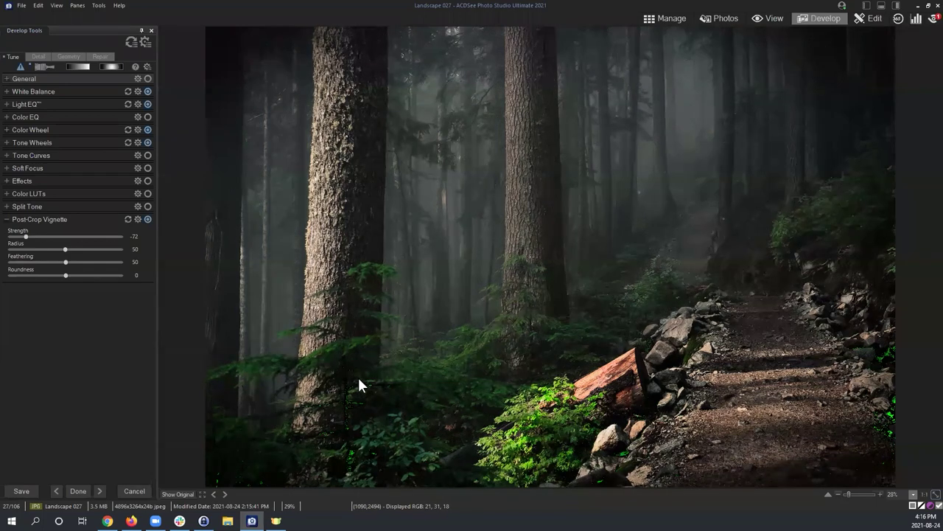
pyautogui.click(7, 81)
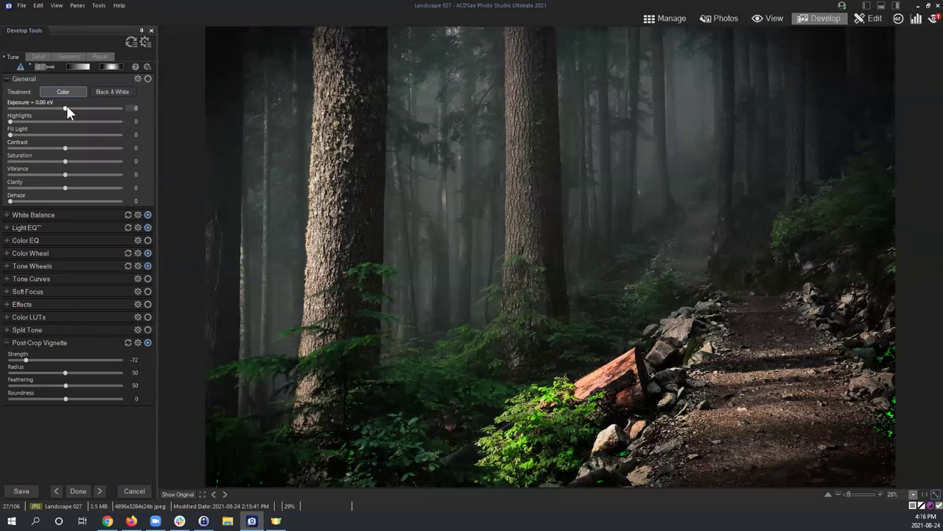
# Set Exposure to +4.00 eV and Fill Light to 100 with the exposure warning displayed.
pyautogui.moveTo(66, 109); pyautogui.dragTo(103, 108)
pyautogui.moveTo(106, 109); pyautogui.dragTo(122, 109)
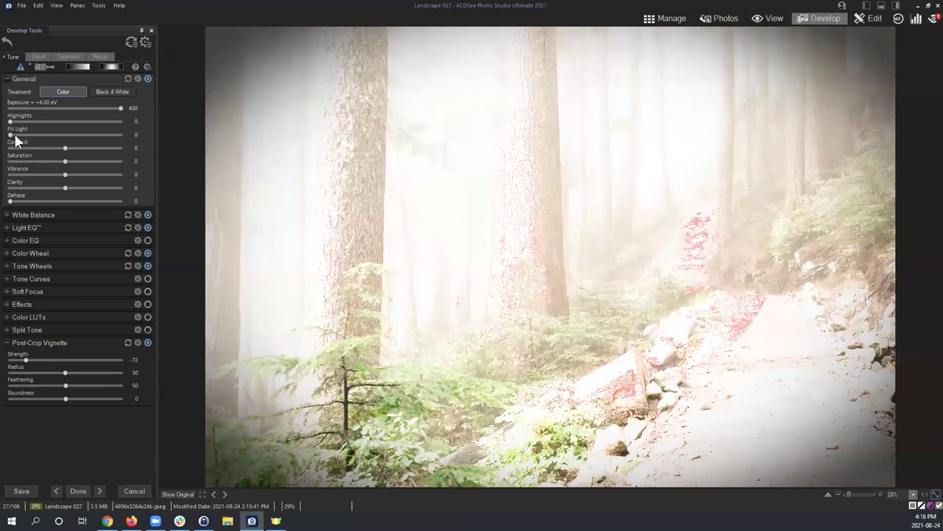
pyautogui.moveTo(12, 134); pyautogui.dragTo(160, 136)
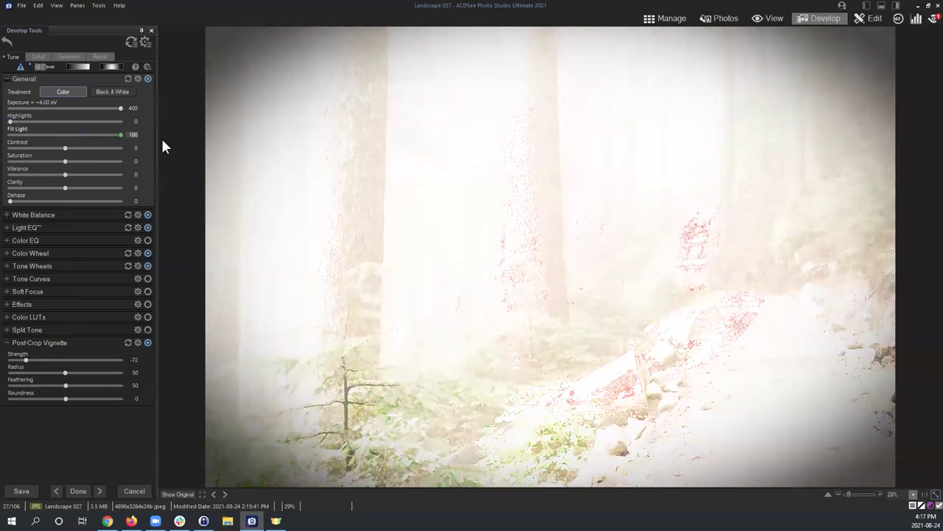
pyautogui.click(19, 67)
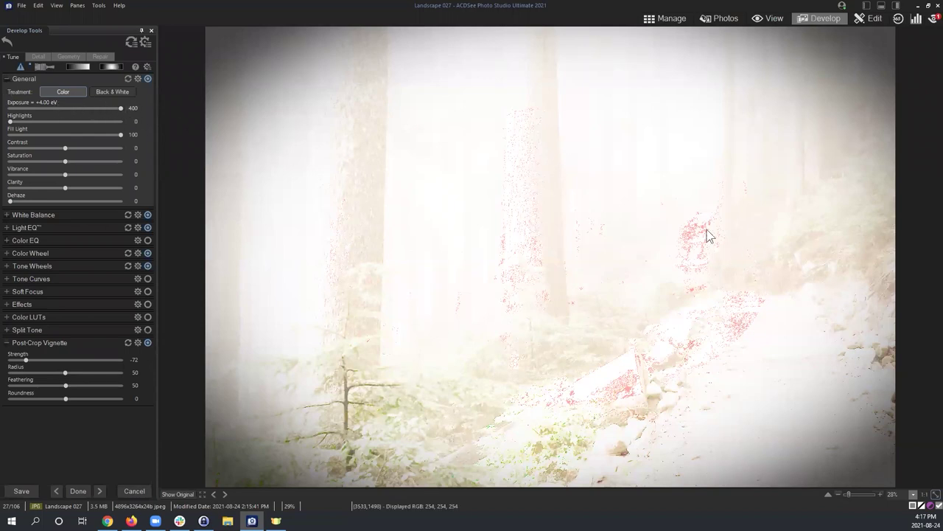
# Set Exposure to -4.00 eV, try raising Highlights and undo it, and turn off the exposure warning.
pyautogui.moveTo(119, 108); pyautogui.dragTo(5, 110)
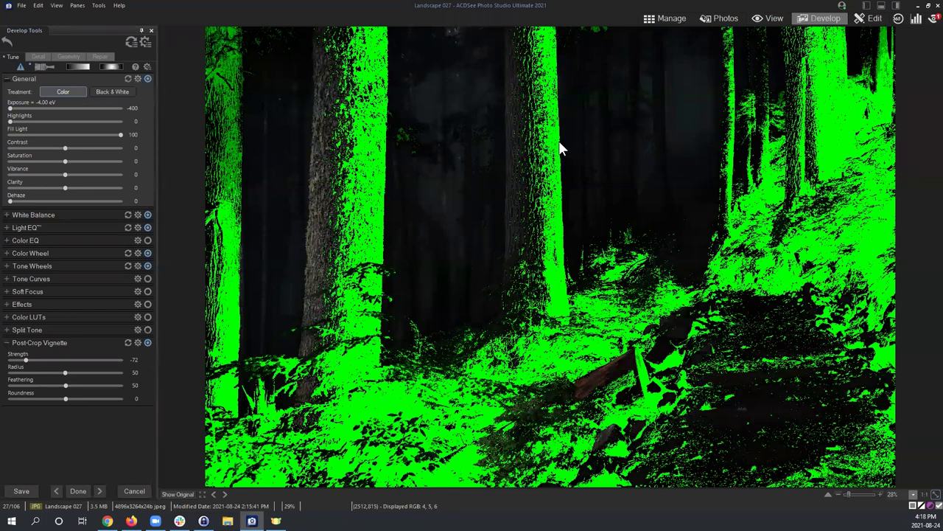
pyautogui.moveTo(17, 121); pyautogui.dragTo(139, 115)
pyautogui.hotkey('ctrl', 'z')
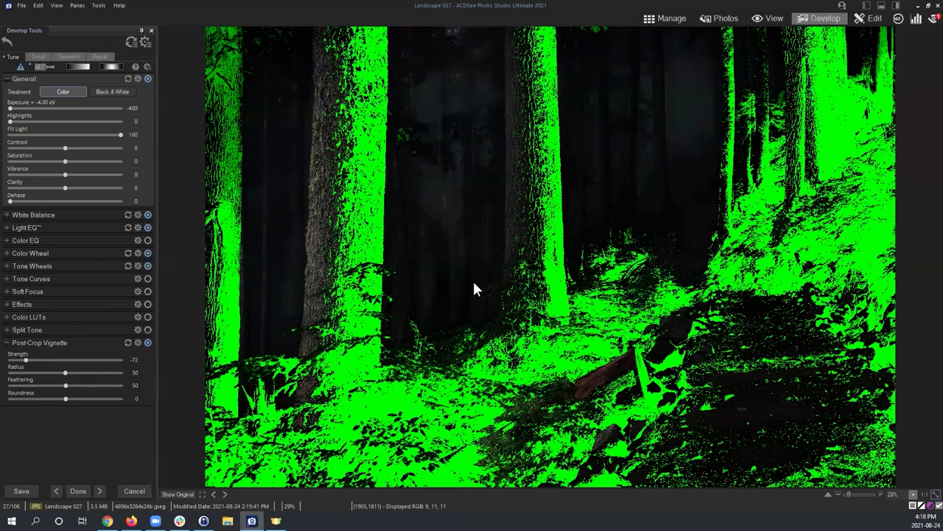
pyautogui.click(20, 67)
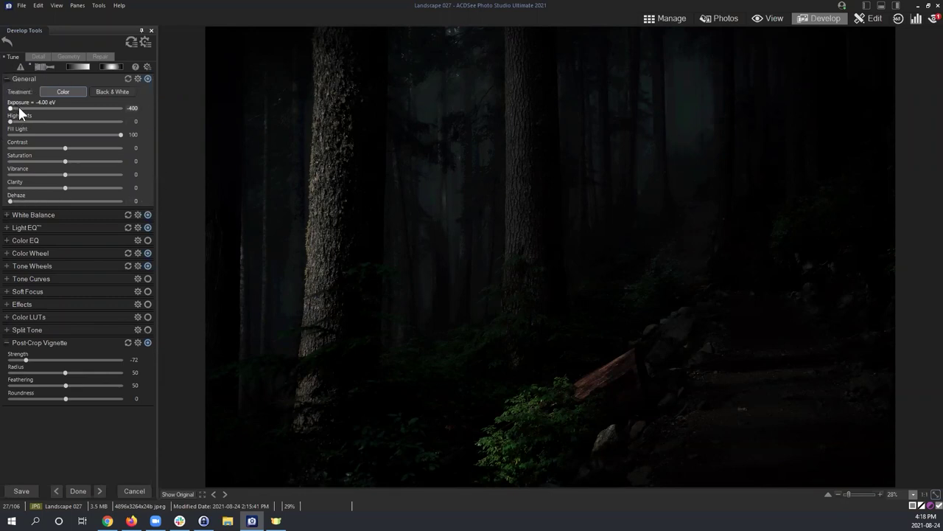
# Reset the General adjustments and collapse the General and Post-Crop Vignette groups.
pyautogui.click(127, 79)
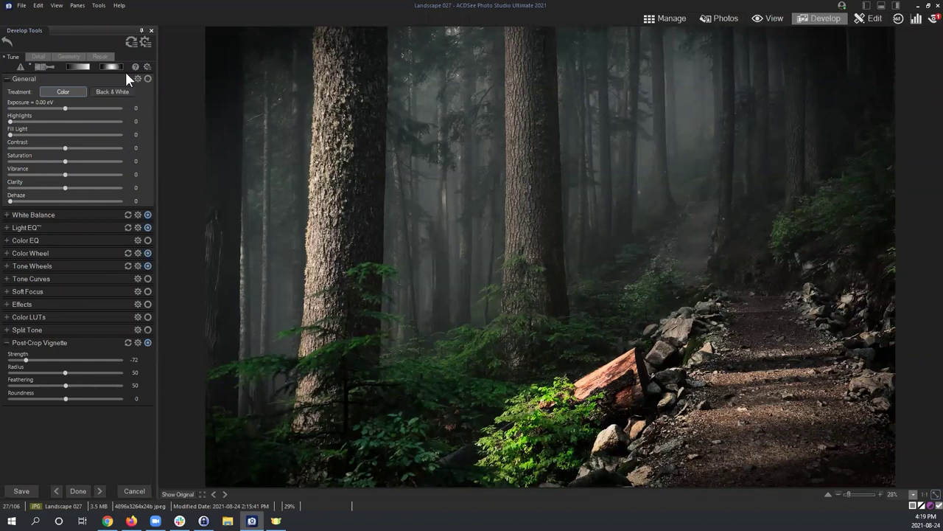
pyautogui.click(8, 83)
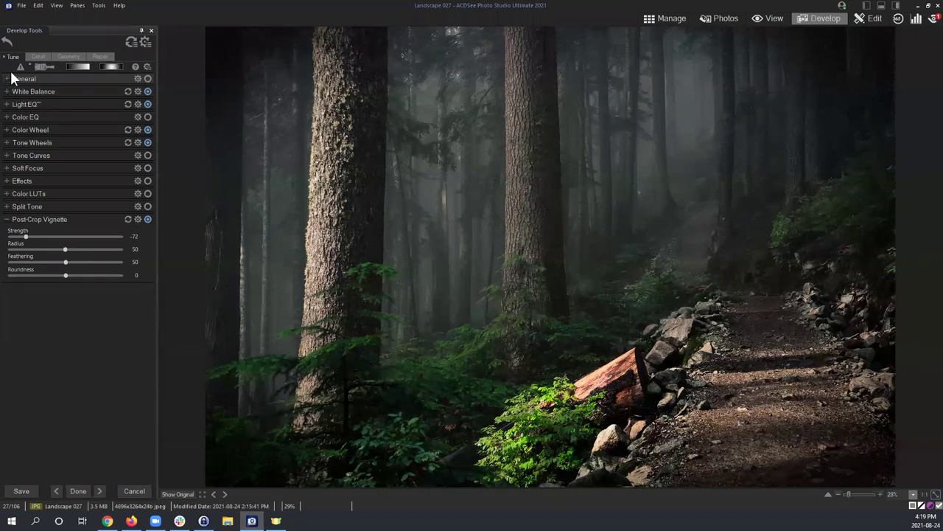
pyautogui.click(6, 219)
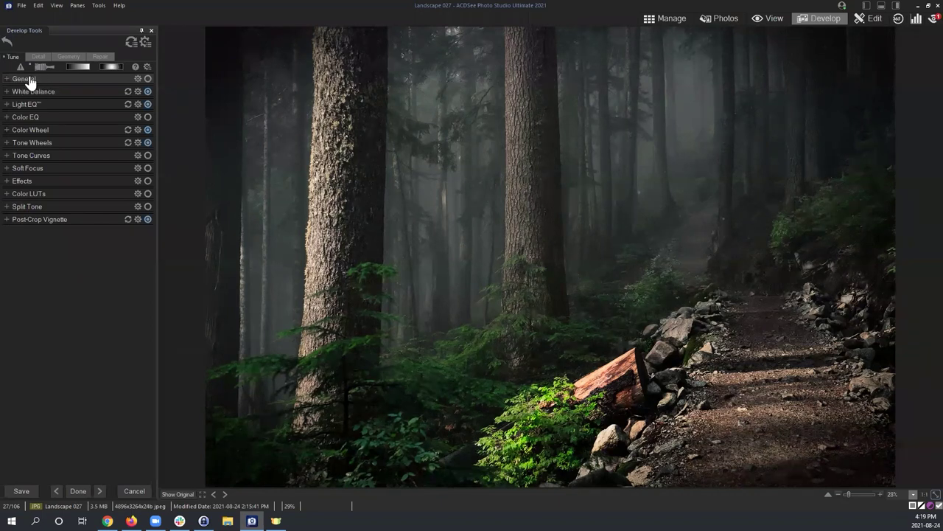
# Briefly expand and collapse the General, Light EQ and Color Wheel groups to view their controls.
pyautogui.click(56, 87)
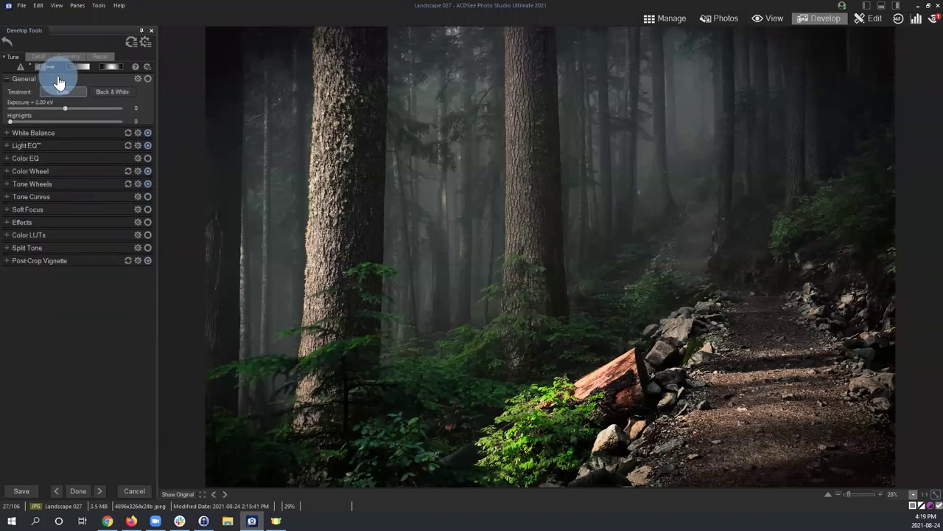
pyautogui.click(58, 81)
pyautogui.click(56, 96)
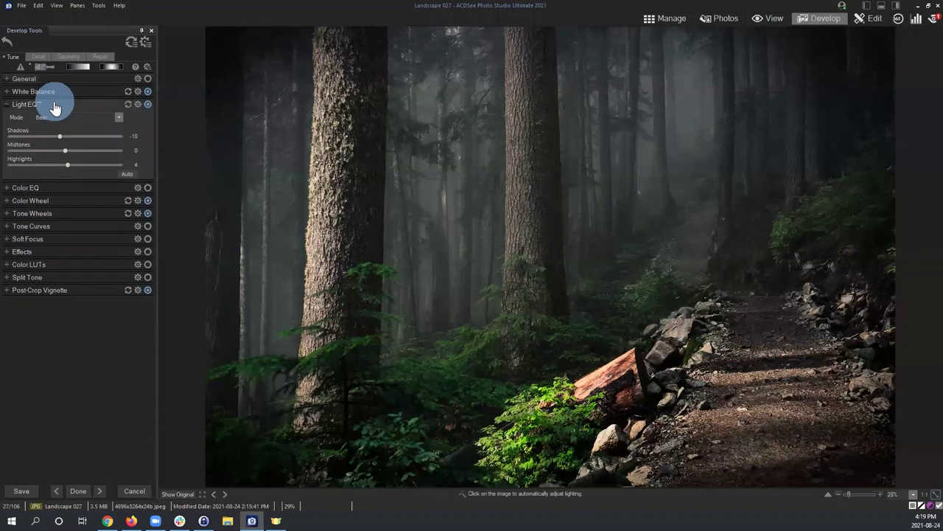
pyautogui.click(55, 99)
pyautogui.click(58, 131)
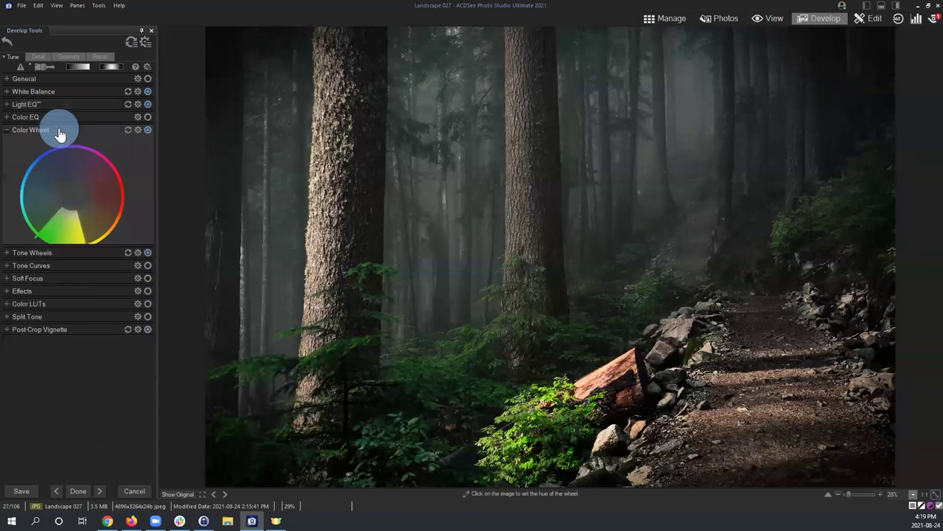
pyautogui.click(56, 130)
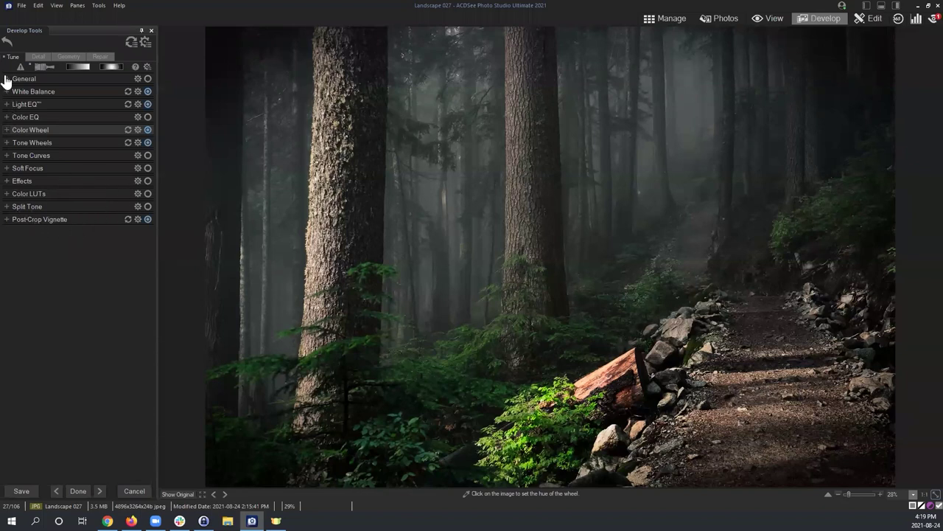
pyautogui.click(154, 81)
pyautogui.click(77, 239)
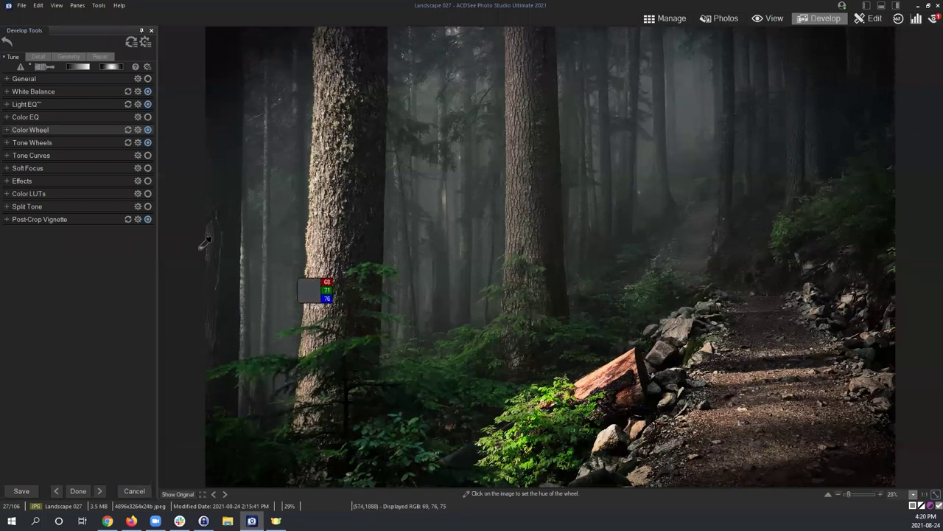
# Try a higher Exposure in the General group, return it to 0, and reset and collapse the group.
pyautogui.click(10, 80)
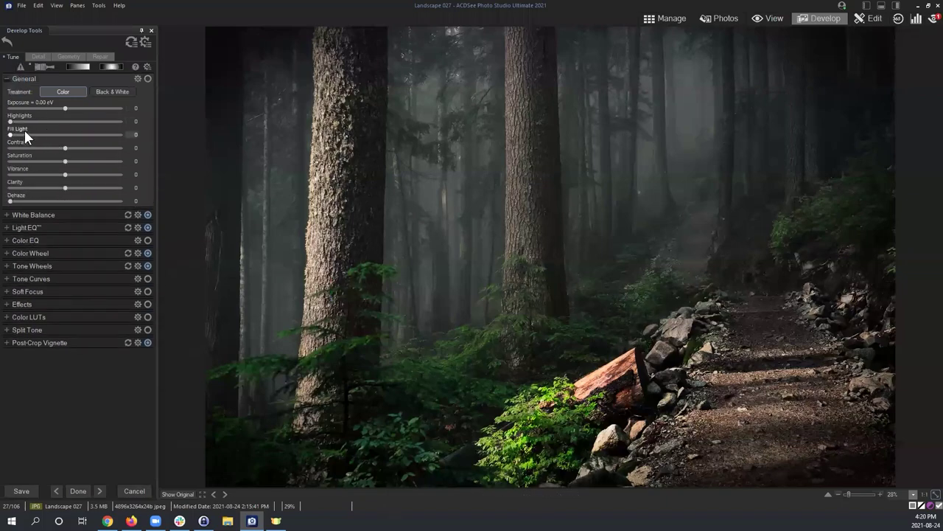
pyautogui.moveTo(65, 108); pyautogui.dragTo(93, 105)
pyautogui.moveTo(68, 108)
pyautogui.mouseDown()
pyautogui.moveTo(27, 110)
pyautogui.moveTo(65, 109)
pyautogui.mouseUp()
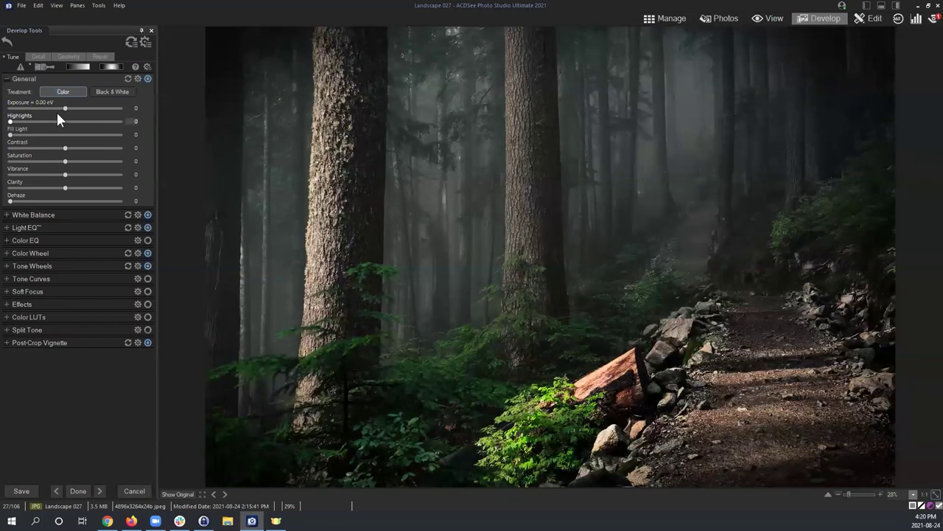
pyautogui.click(8, 79)
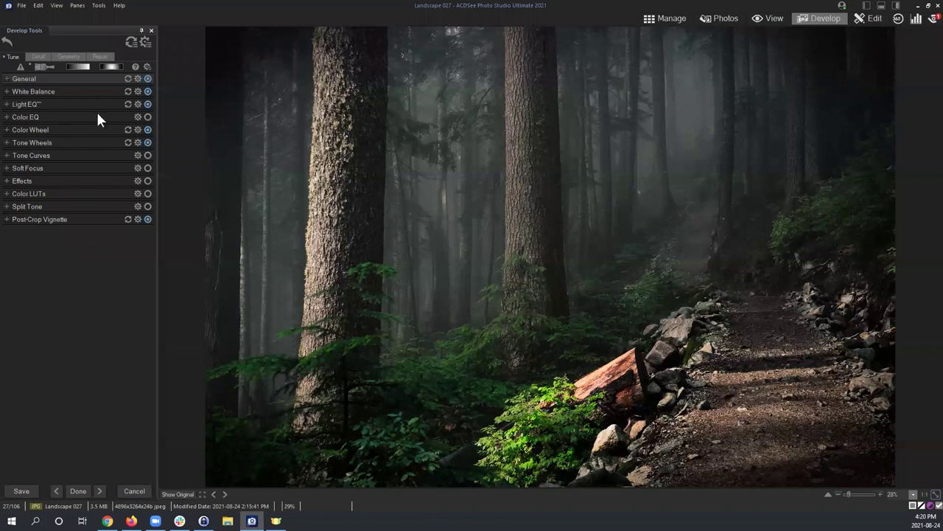
pyautogui.click(129, 80)
# Expand the White Balance group and toggle its adjustments off and on to compare the photo with and without them.
pyautogui.click(7, 91)
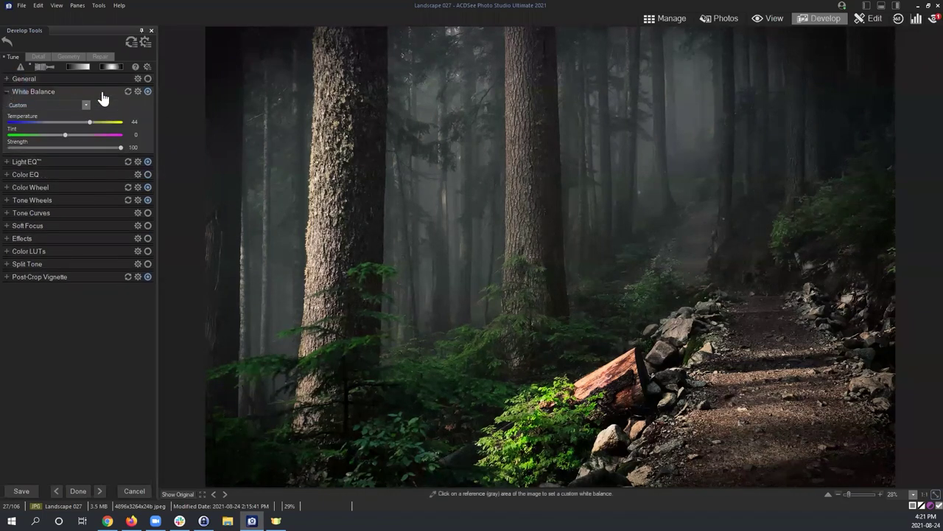
pyautogui.click(148, 93)
pyautogui.click(148, 91)
pyautogui.click(148, 93)
pyautogui.click(148, 96)
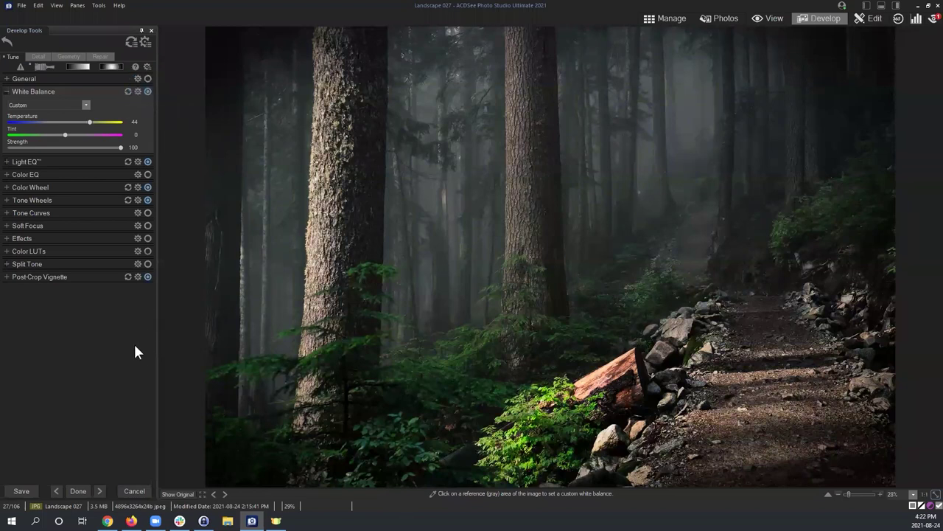
# Reset the White Balance adjustments to As Shot and collapse the group.
pyautogui.click(128, 92)
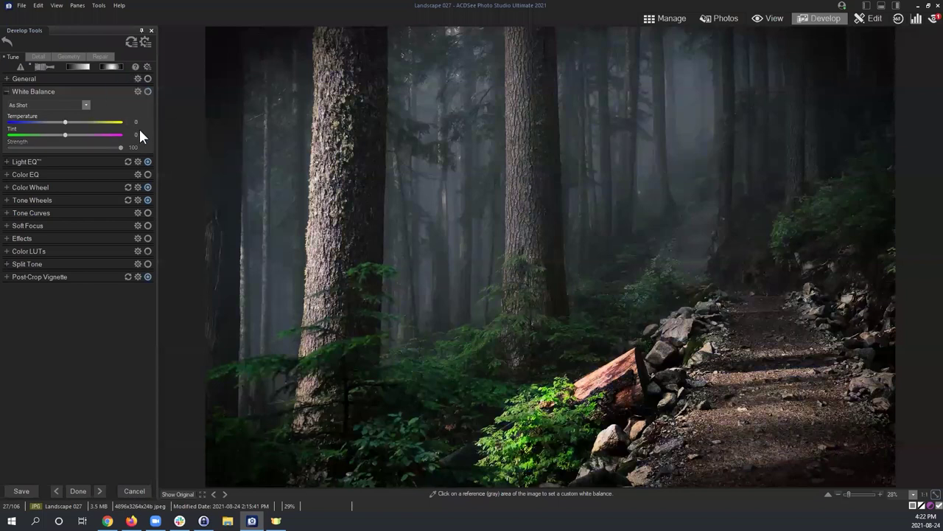
pyautogui.click(9, 95)
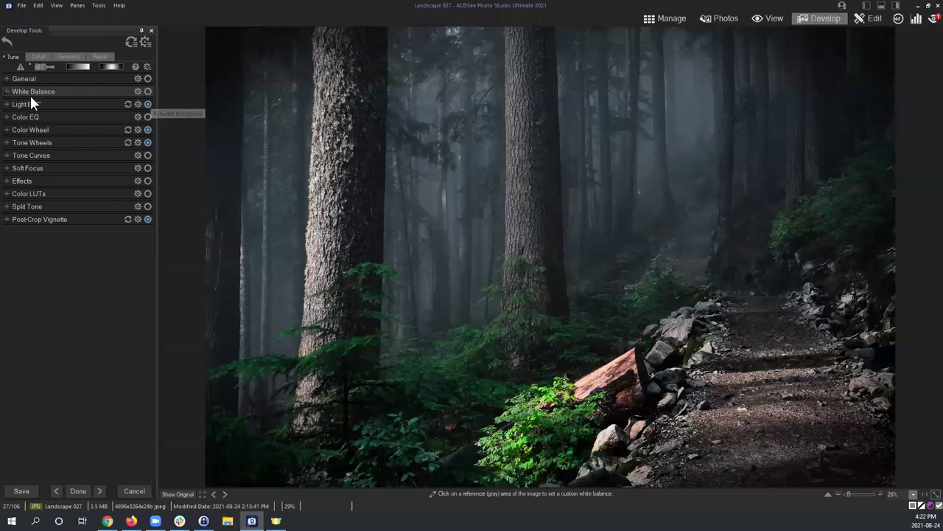
# Expand the White Balance group and set Temperature to 44.
pyautogui.click(9, 92)
pyautogui.click(134, 122)
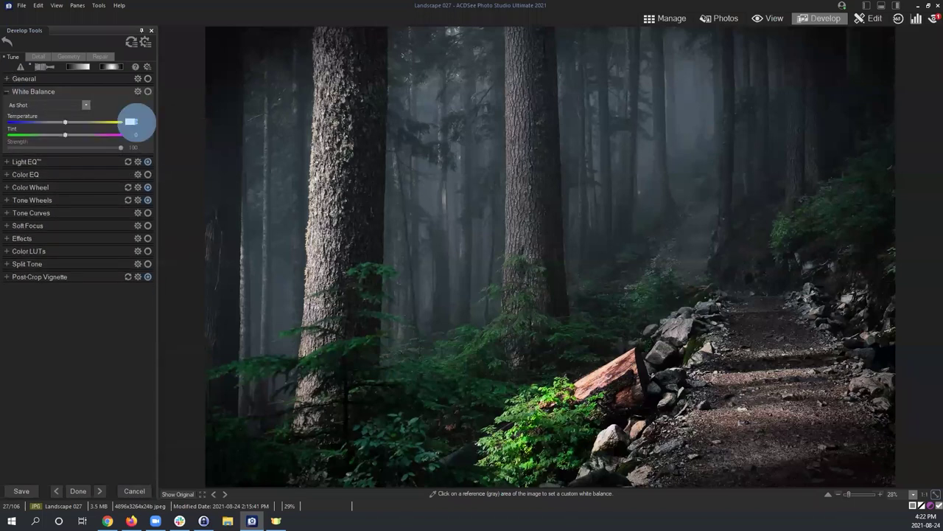
pyautogui.write('44')
pyautogui.press('Return')
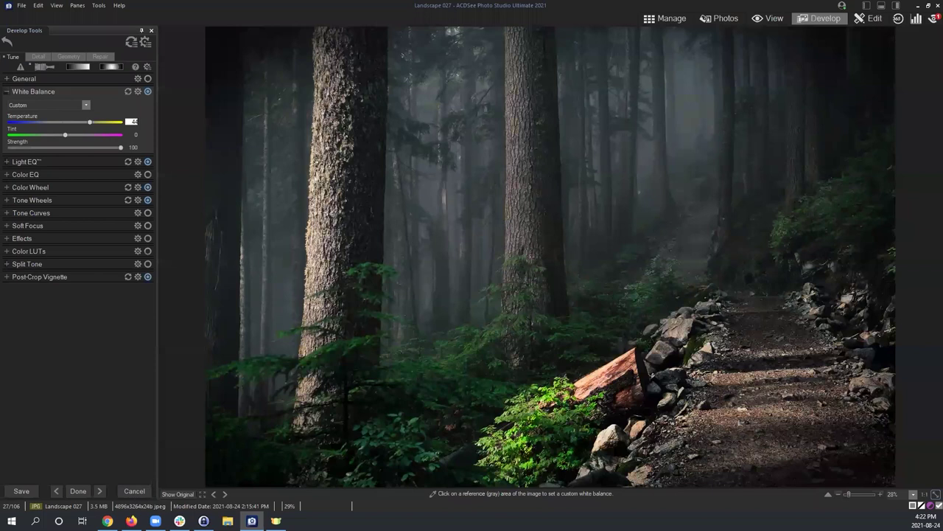
# Collapse the White Balance group, and open the Light EQ group to view its tone sliders before collapsing it.
pyautogui.click(7, 92)
pyautogui.click(7, 104)
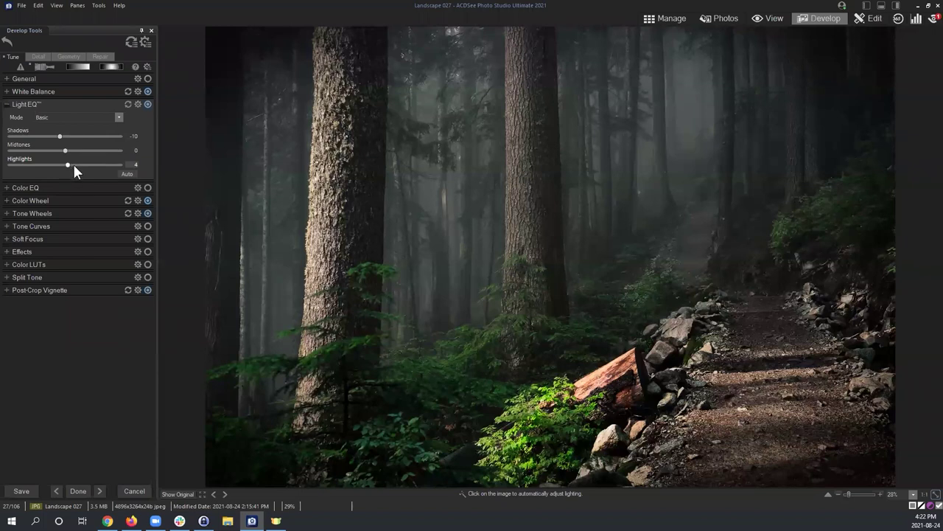
pyautogui.click(7, 105)
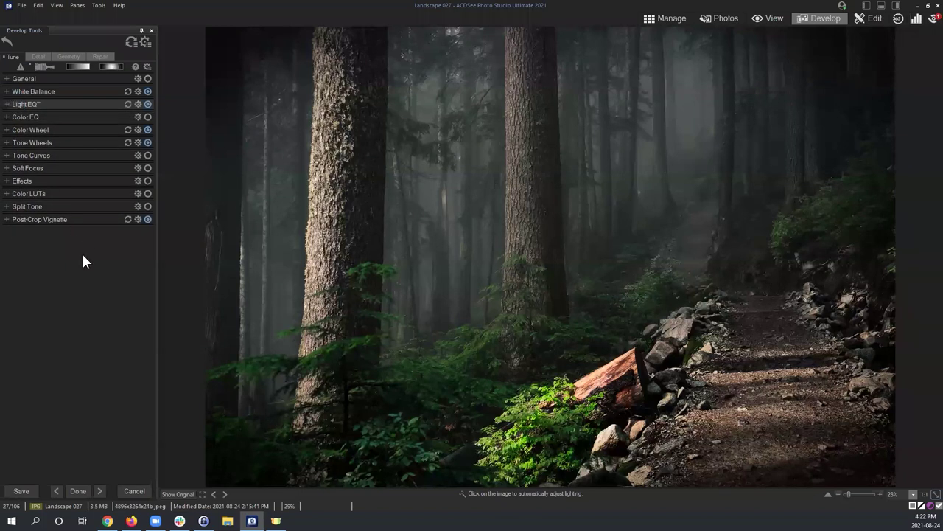
# Review the Color Wheel, Tone Wheels and Post-Crop Vignette settings, collapsing each group after viewing it.
pyautogui.click(7, 131)
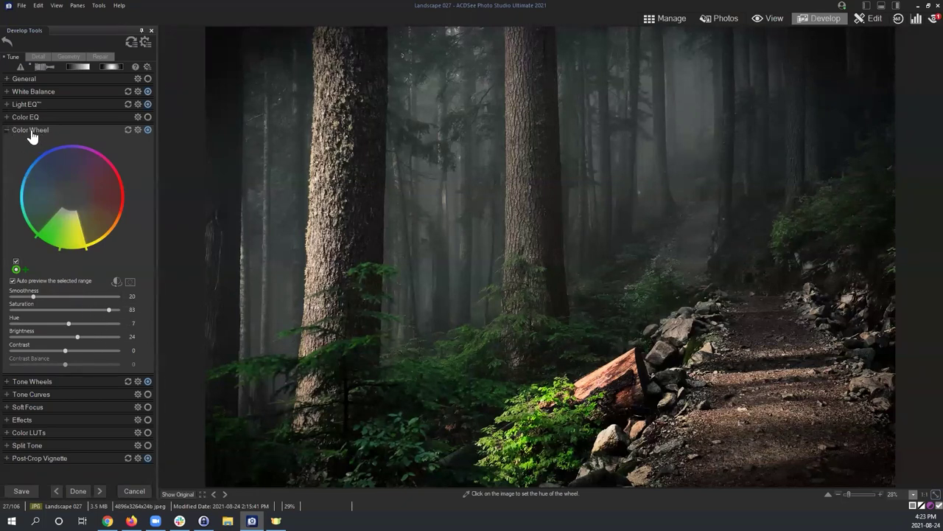
pyautogui.click(8, 134)
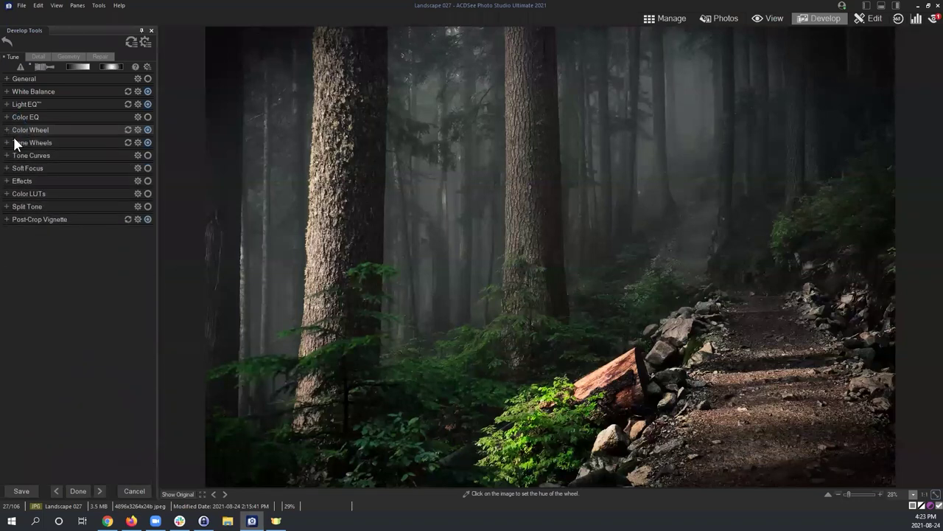
pyautogui.click(8, 144)
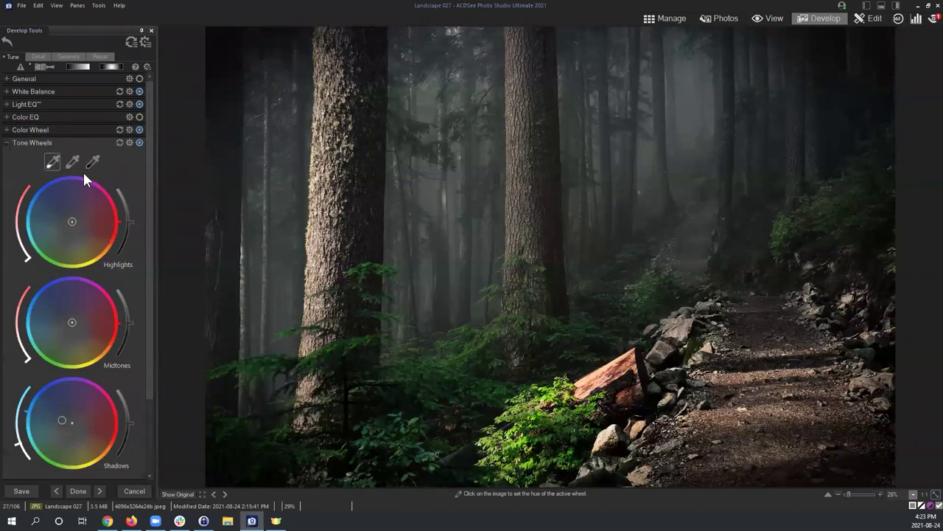
pyautogui.moveTo(153, 161)
pyautogui.mouseDown()
pyautogui.moveTo(156, 203)
pyautogui.moveTo(160, 169)
pyautogui.mouseUp()
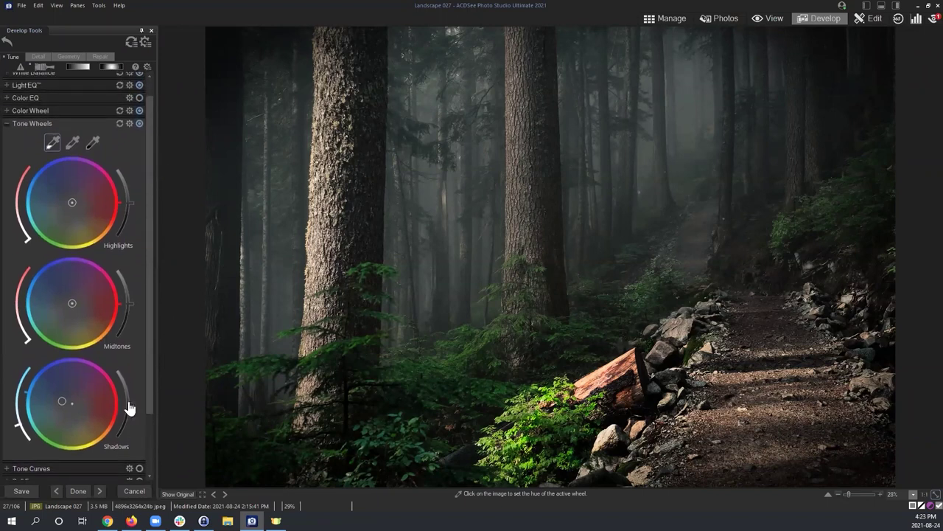
pyautogui.click(8, 130)
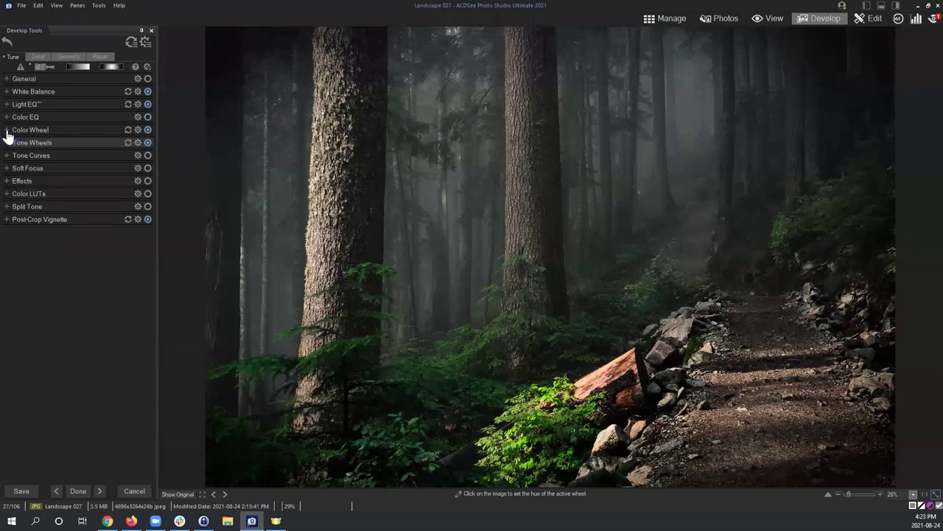
pyautogui.click(8, 219)
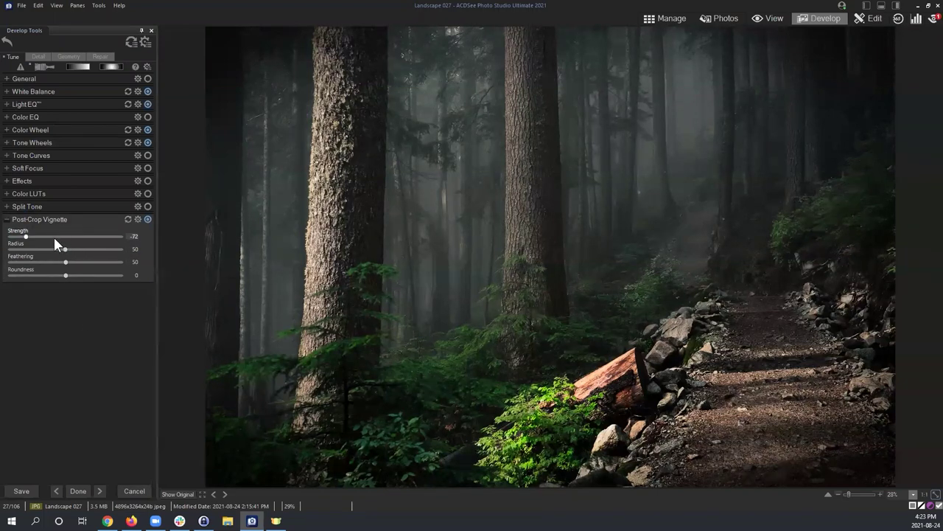
pyautogui.click(10, 223)
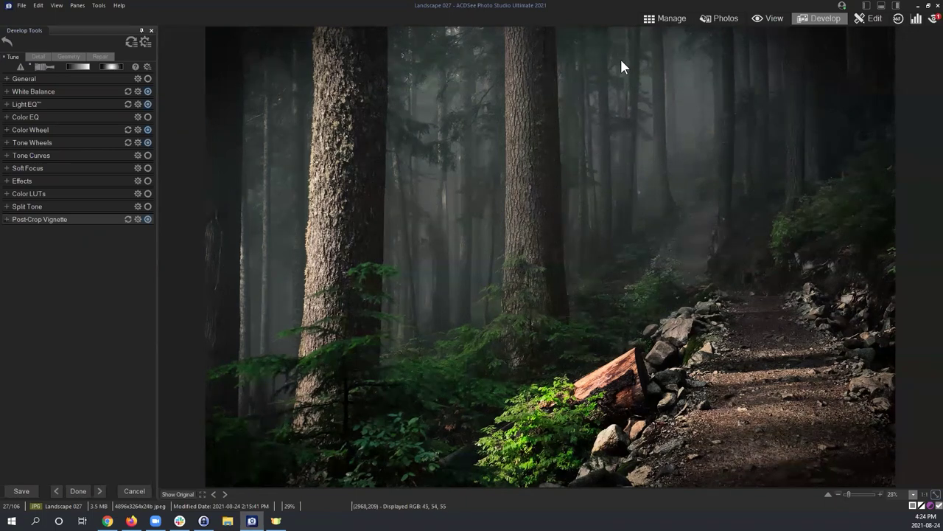
# Return to Manage mode and select the Landscape 027 photo.
pyautogui.click(661, 21)
pyautogui.click(480, 246)
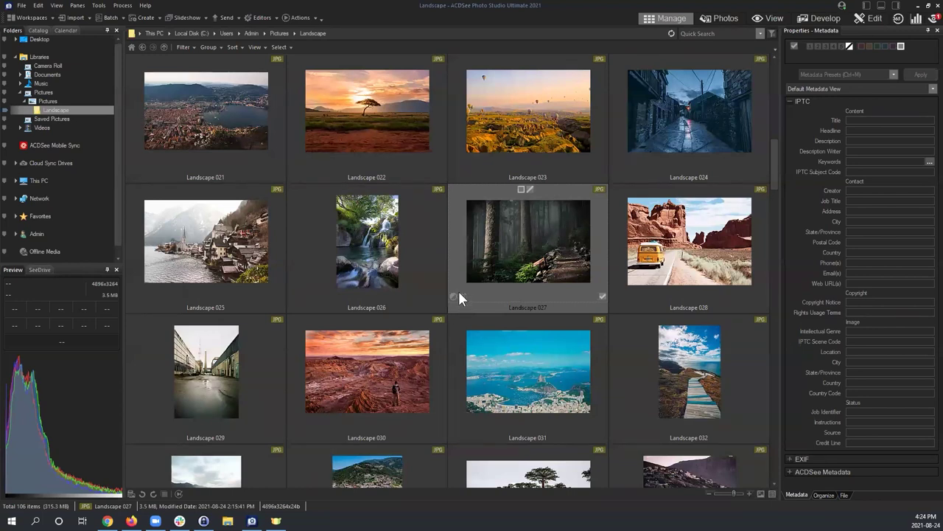
pyautogui.click(516, 234)
pyautogui.rightClick(512, 212)
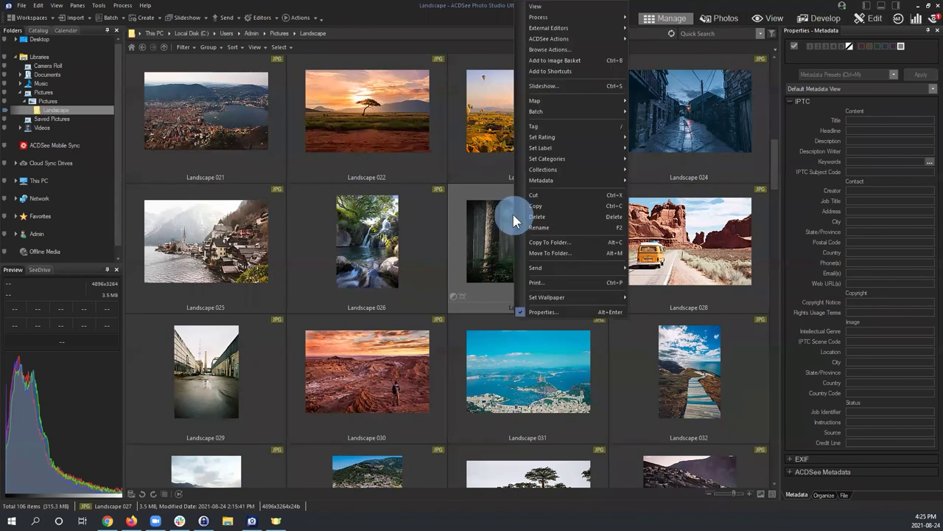
pyautogui.moveTo(580, 17)
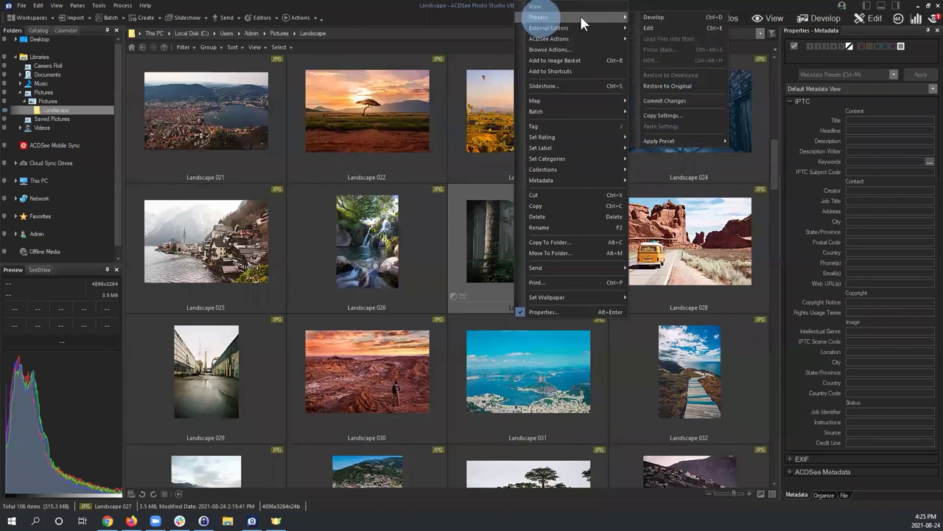
pyautogui.click(684, 86)
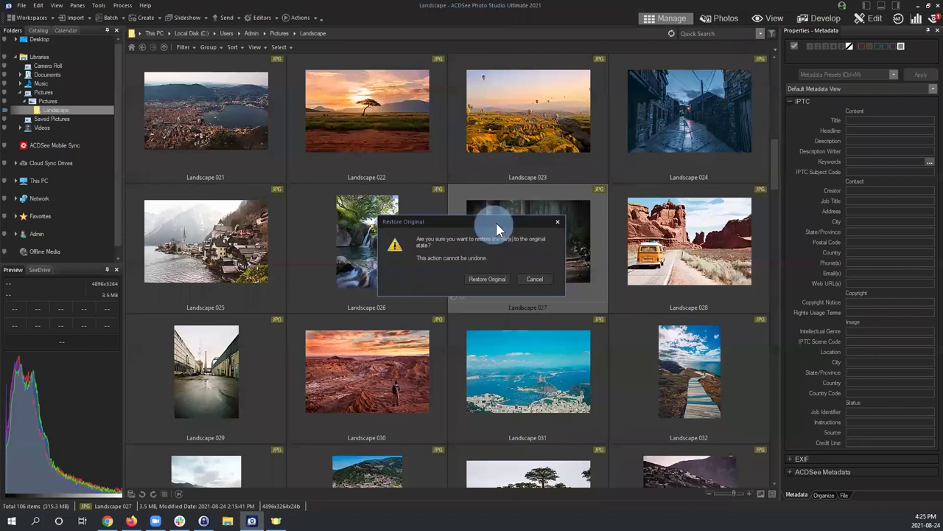
pyautogui.moveTo(496, 222); pyautogui.dragTo(553, 101)
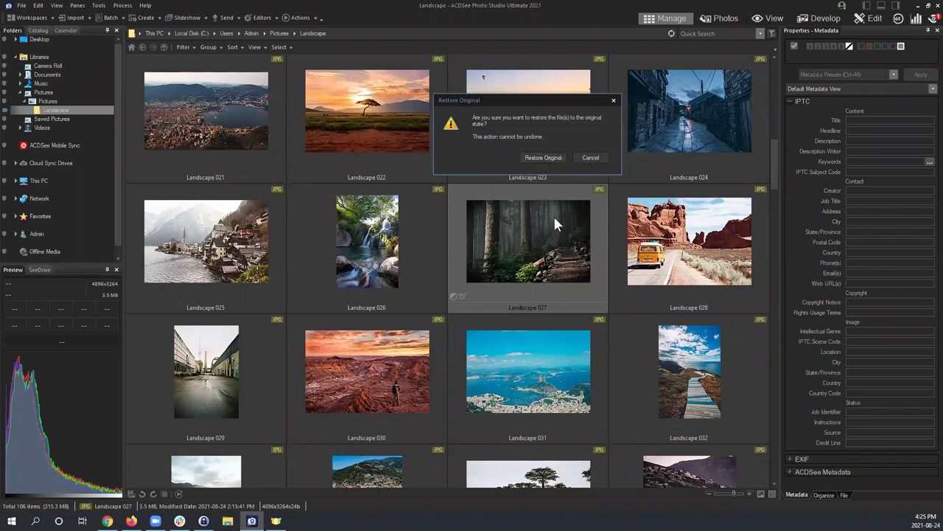
pyautogui.click(590, 158)
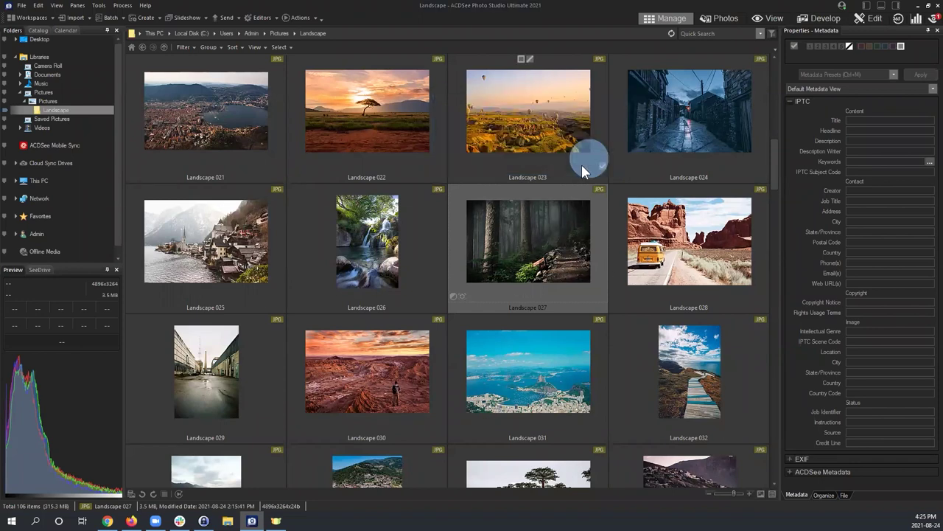
# Restore the Landscape 027 photo to its original state and confirm the restoration.
pyautogui.rightClick(515, 239)
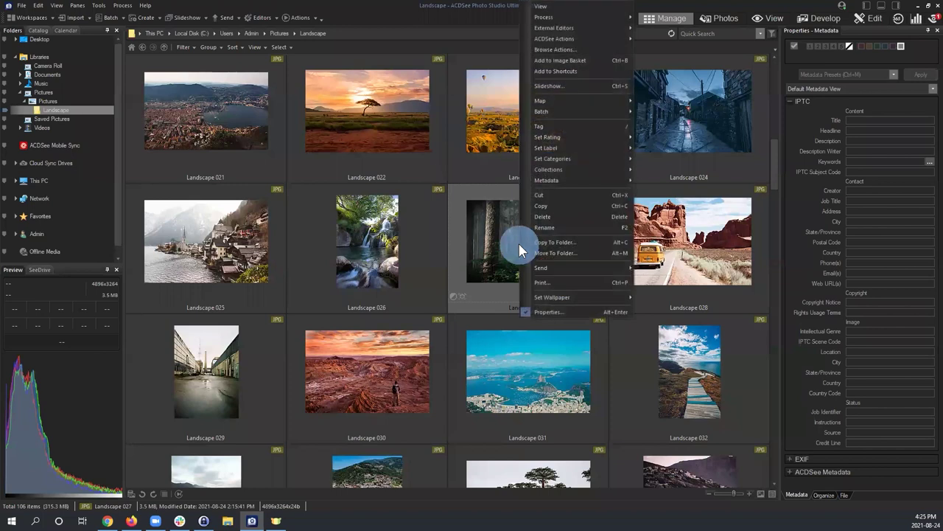
pyautogui.moveTo(543, 17)
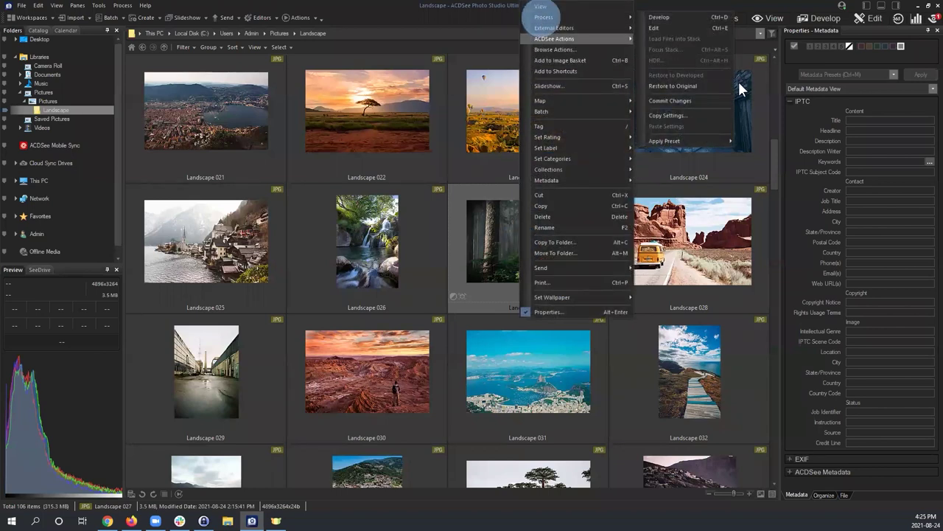
pyautogui.click(693, 86)
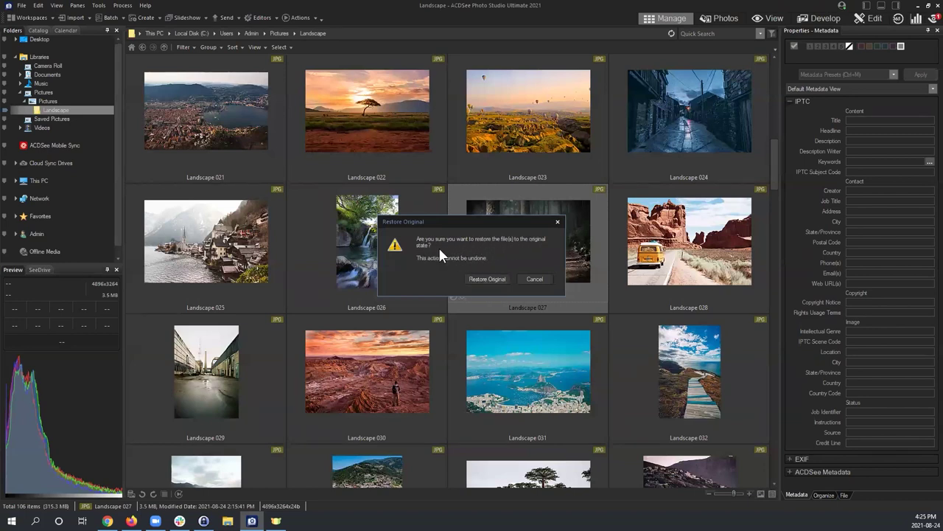
pyautogui.click(484, 280)
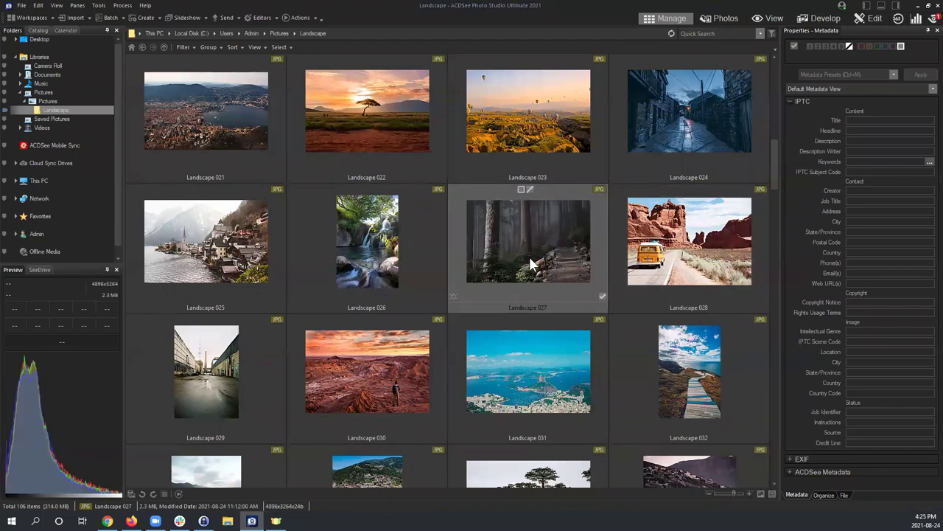
# Open Landscape 027 in Develop mode with the Snapshots pane shown, and apply the snapshot named "first snapshot".
pyautogui.click(815, 22)
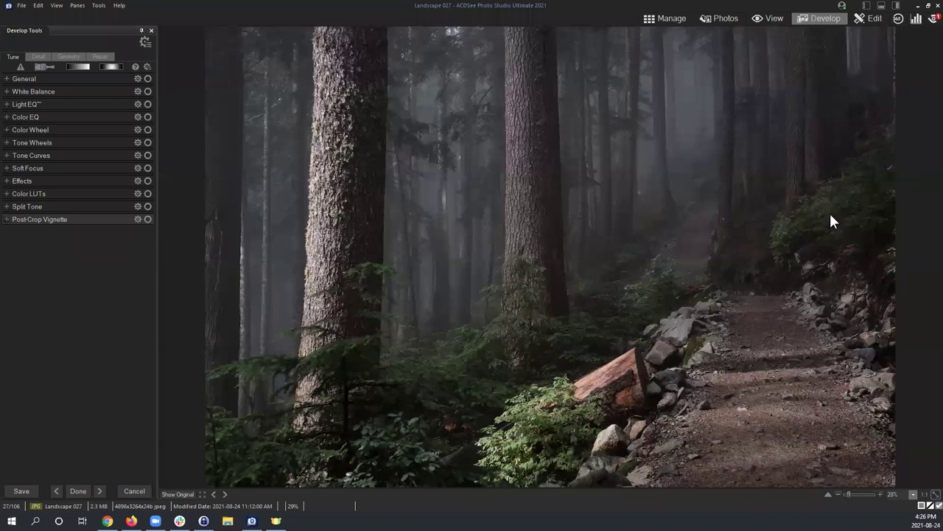
pyautogui.click(896, 6)
pyautogui.click(860, 388)
pyautogui.click(838, 321)
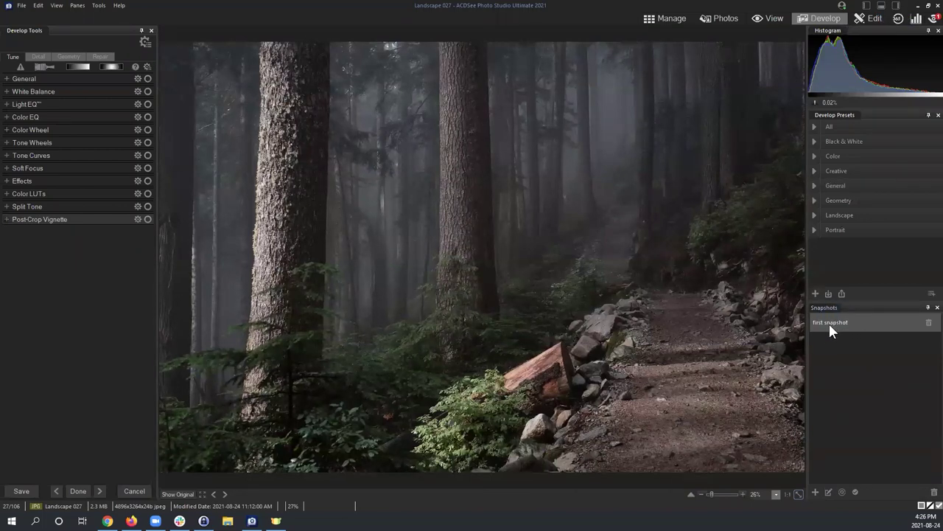
pyautogui.click(832, 322)
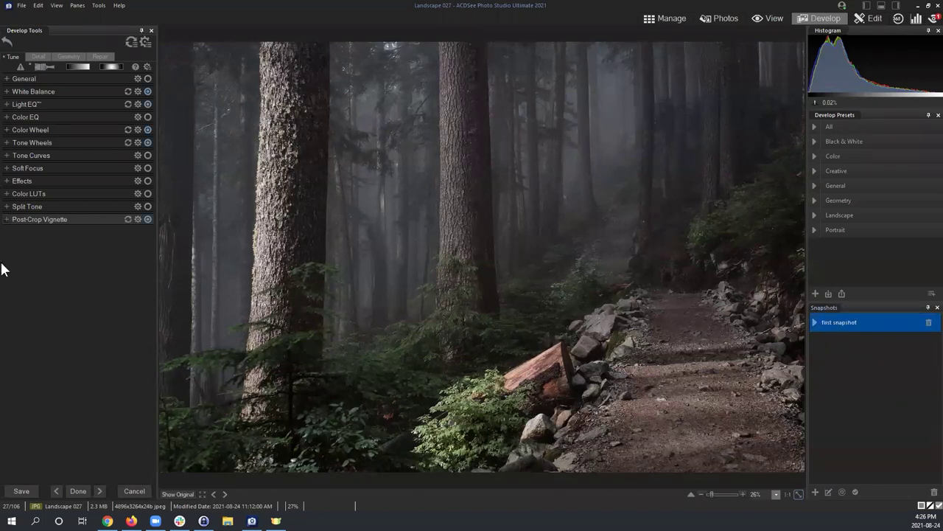
# Compare the photo with its original and review the snapshot's White Balance, Light EQ and Color Wheel settings.
pyautogui.click(59, 294)
pyautogui.click(177, 494)
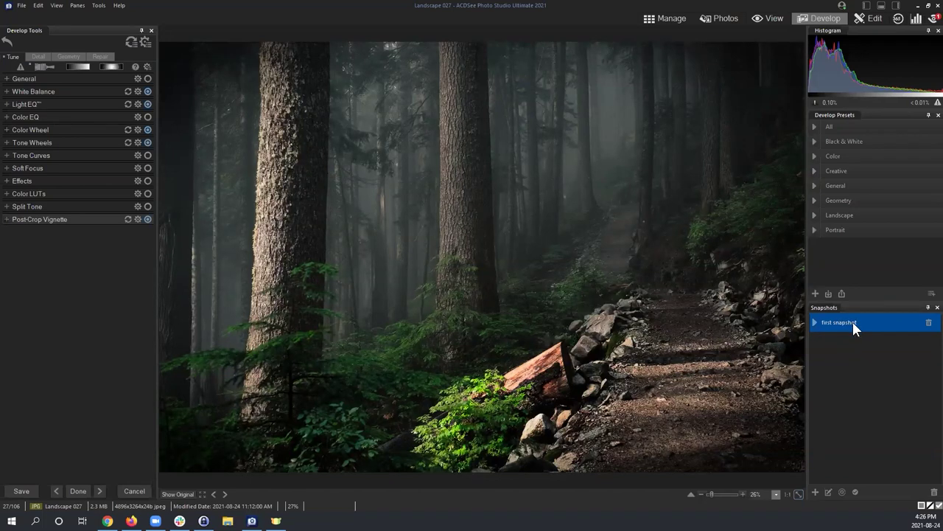
pyautogui.click(7, 93)
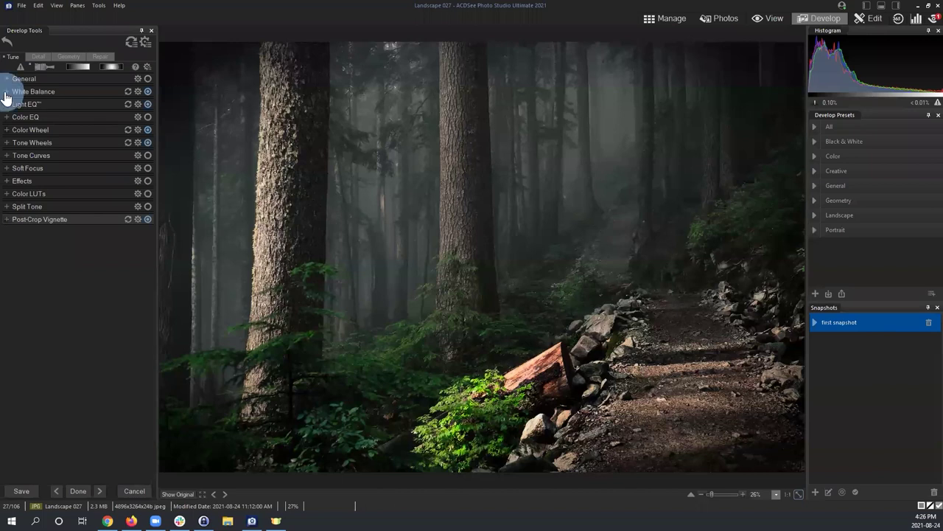
pyautogui.click(7, 94)
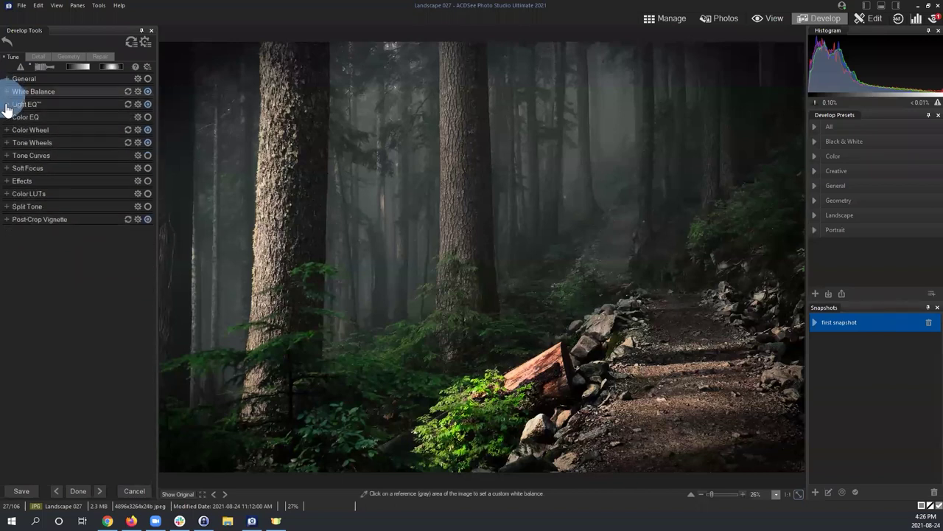
pyautogui.click(6, 107)
pyautogui.click(6, 107)
pyautogui.click(8, 130)
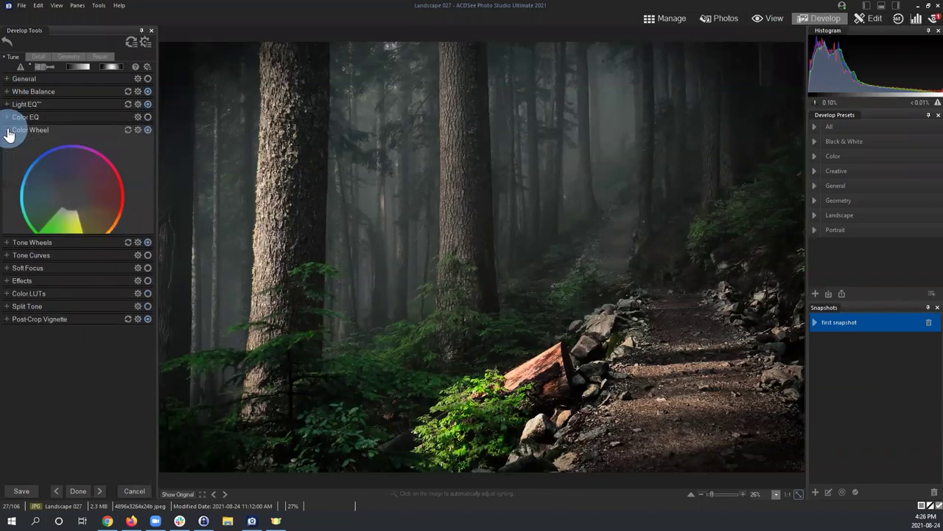
pyautogui.click(10, 133)
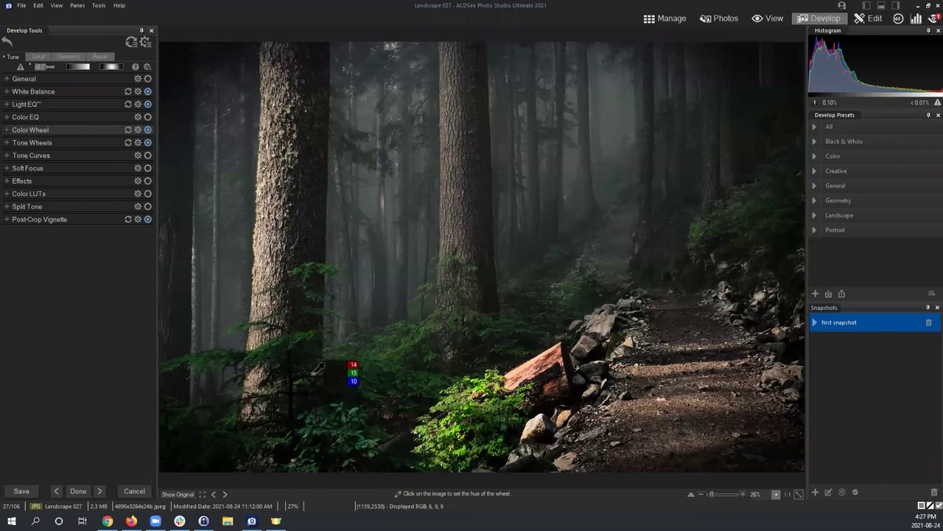
# Switch back to Manage mode, saving the snapshot's edits to Landscape 027, and select its thumbnail.
pyautogui.click(661, 20)
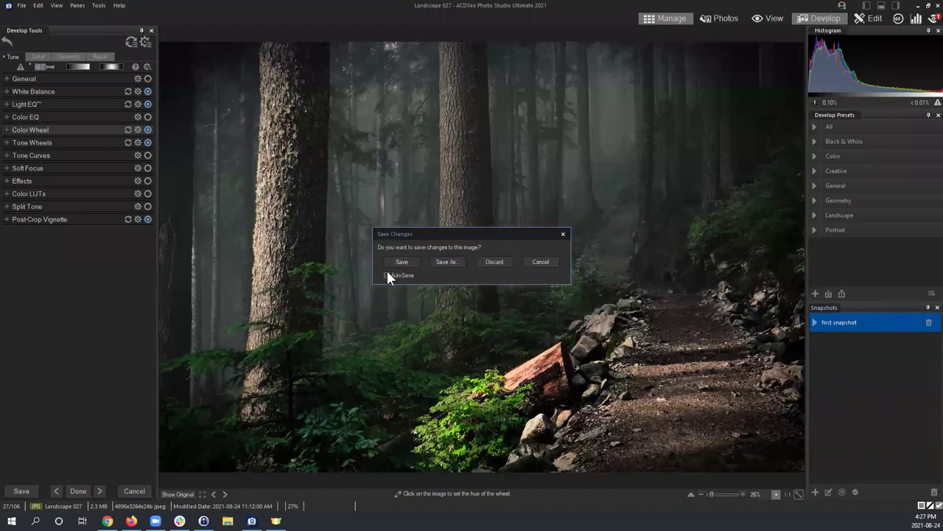
pyautogui.click(407, 260)
pyautogui.click(517, 273)
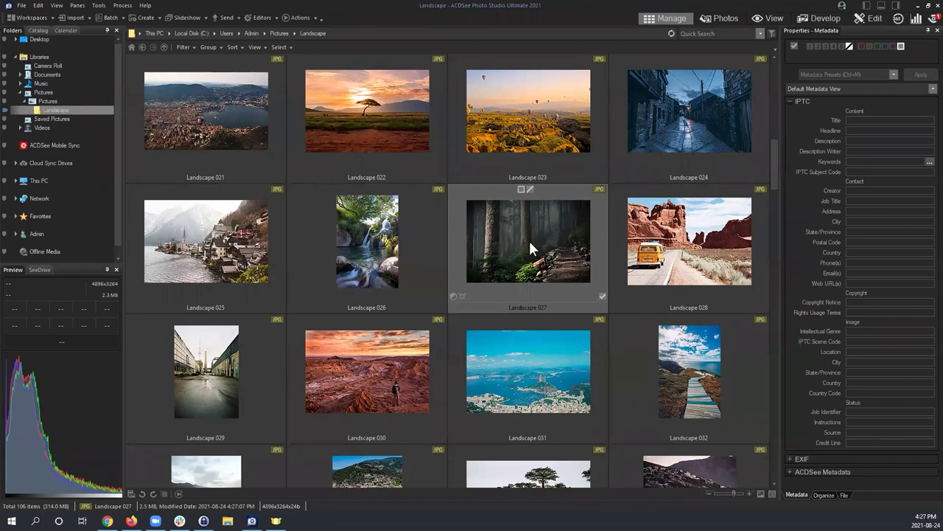
# Reopen Landscape 027 in Develop mode and reset White Balance, Light EQ and all remaining adjustments to default settings.
pyautogui.click(822, 18)
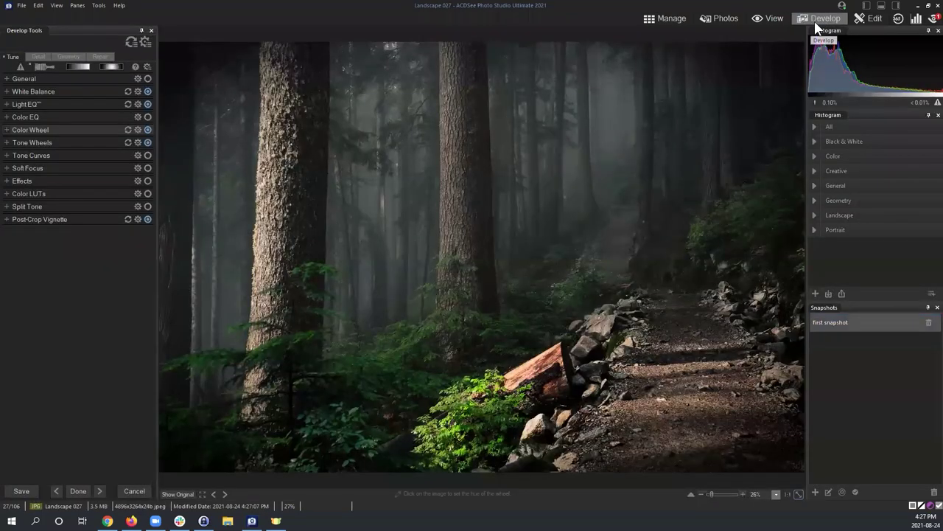
pyautogui.click(78, 344)
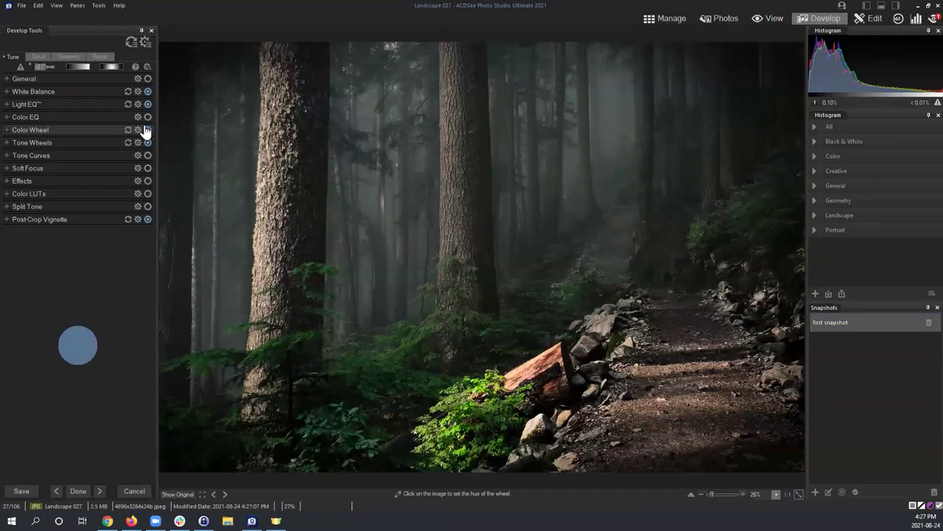
pyautogui.click(127, 92)
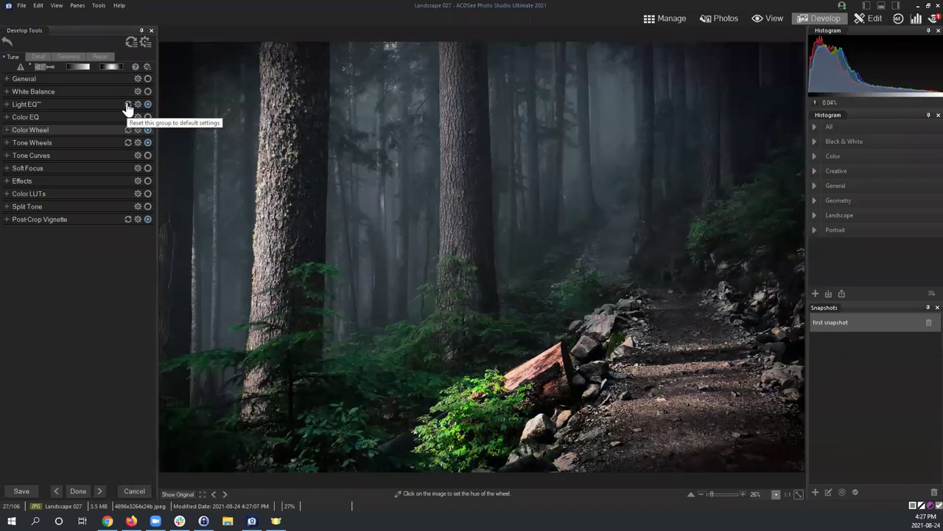
pyautogui.click(128, 105)
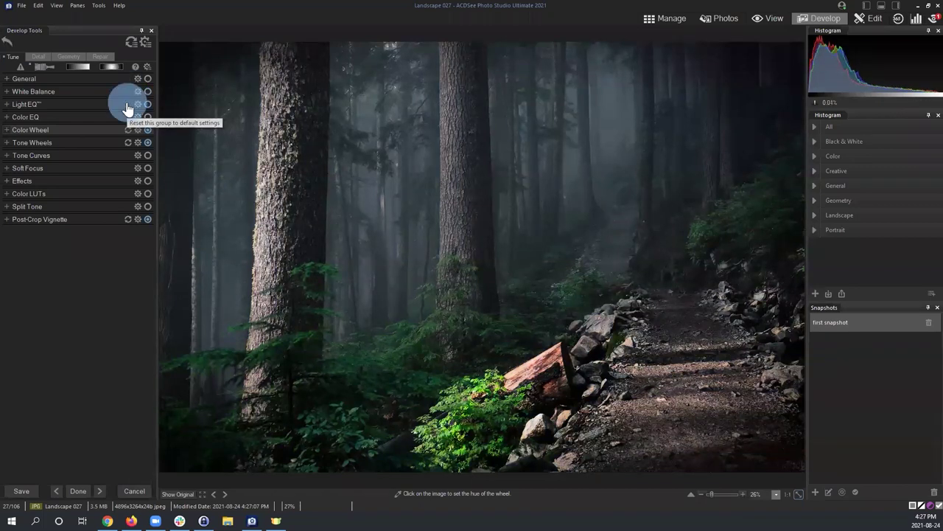
pyautogui.click(130, 43)
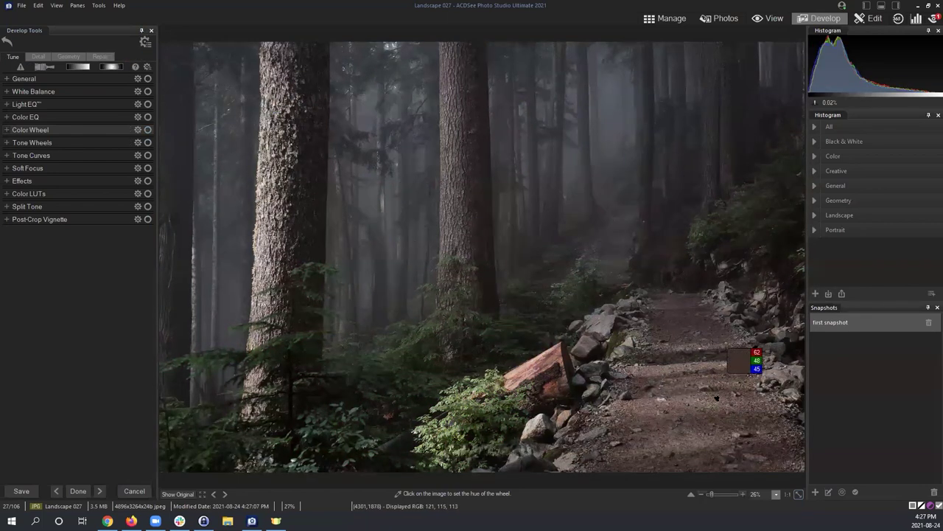
# Switch to Manage mode, saving the reset adjustments, and restore Landscape 027 to its original.
pyautogui.click(660, 19)
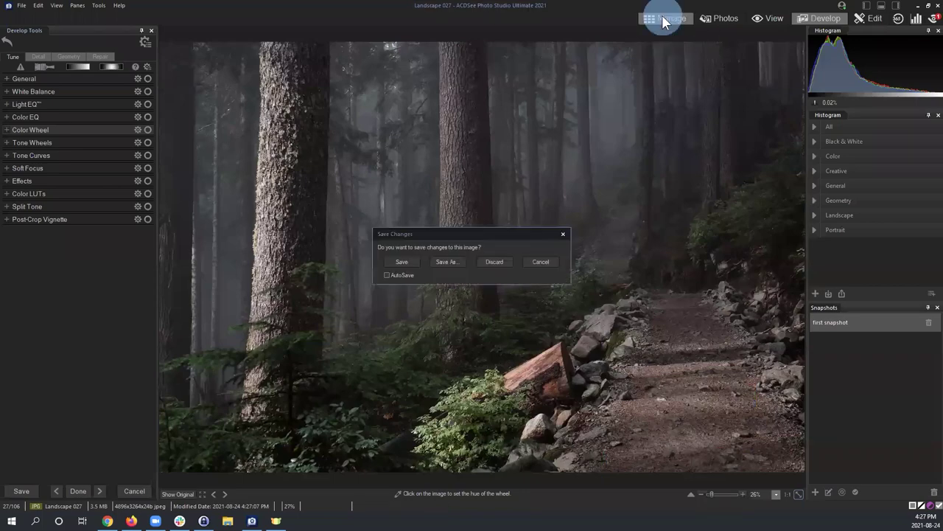
pyautogui.click(402, 264)
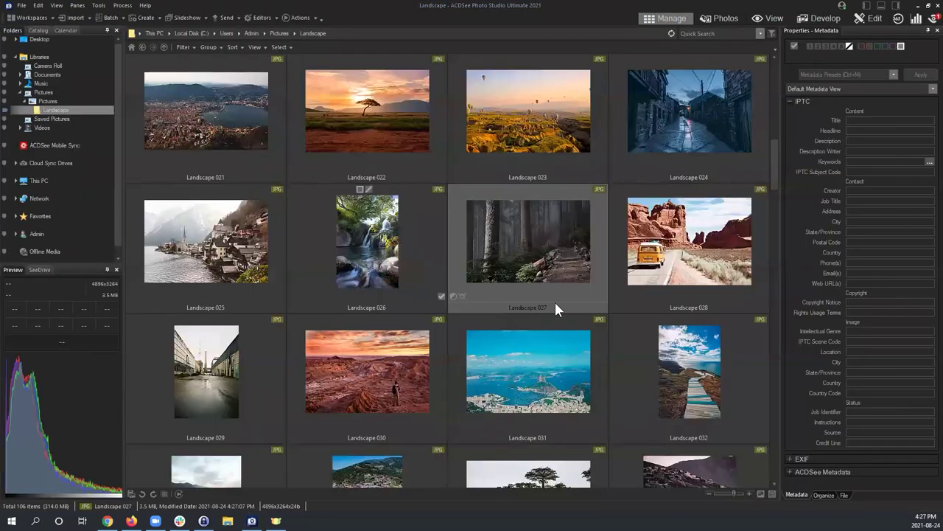
pyautogui.rightClick(550, 231)
pyautogui.click(581, 17)
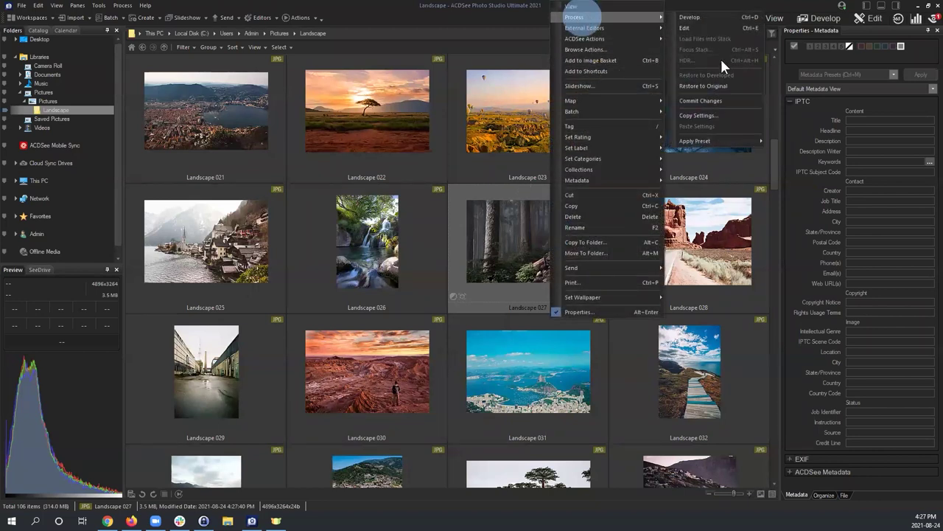
pyautogui.click(704, 86)
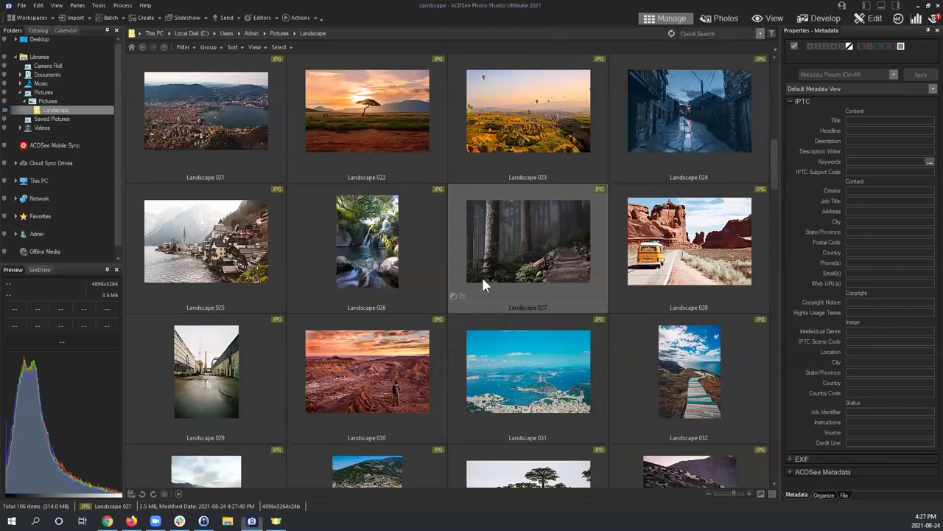
pyautogui.press('Return')
# Select the restored Landscape 027 photo and open it in Develop mode.
pyautogui.click(518, 247)
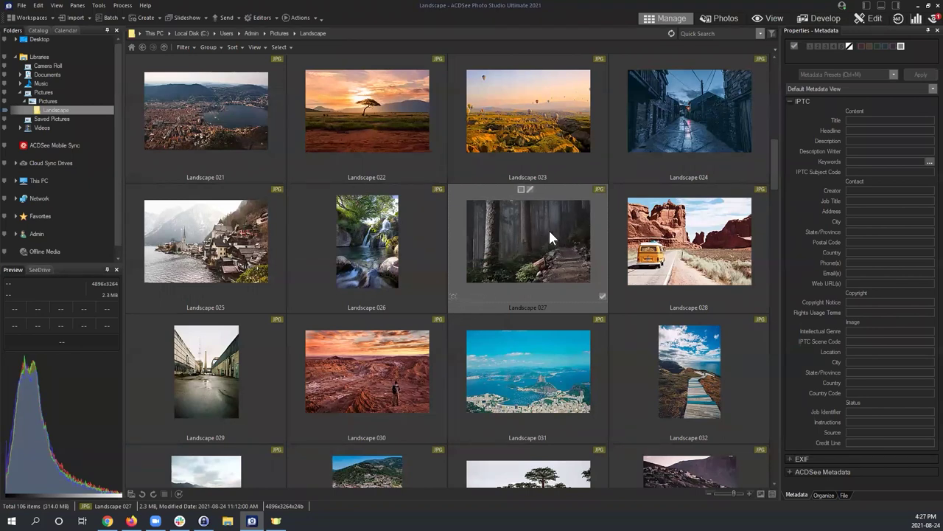
pyautogui.doubleClick(511, 233)
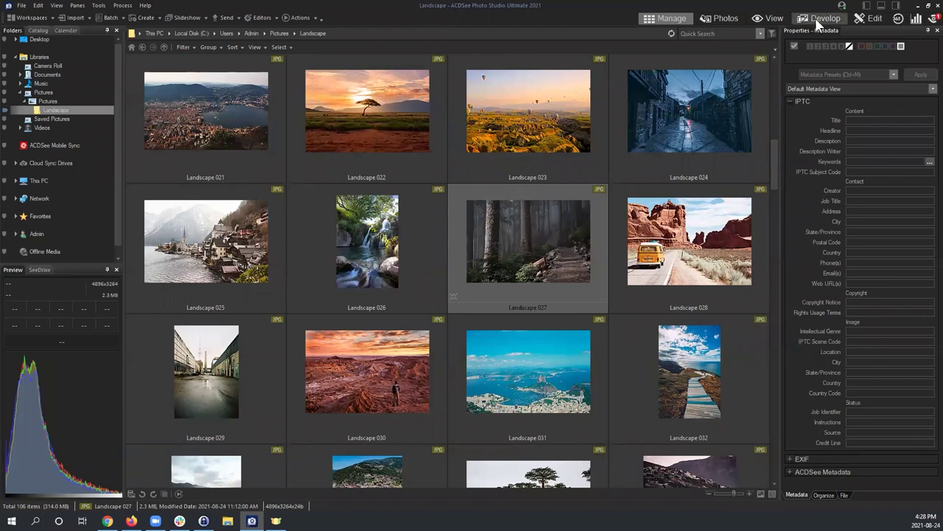
pyautogui.click(513, 234)
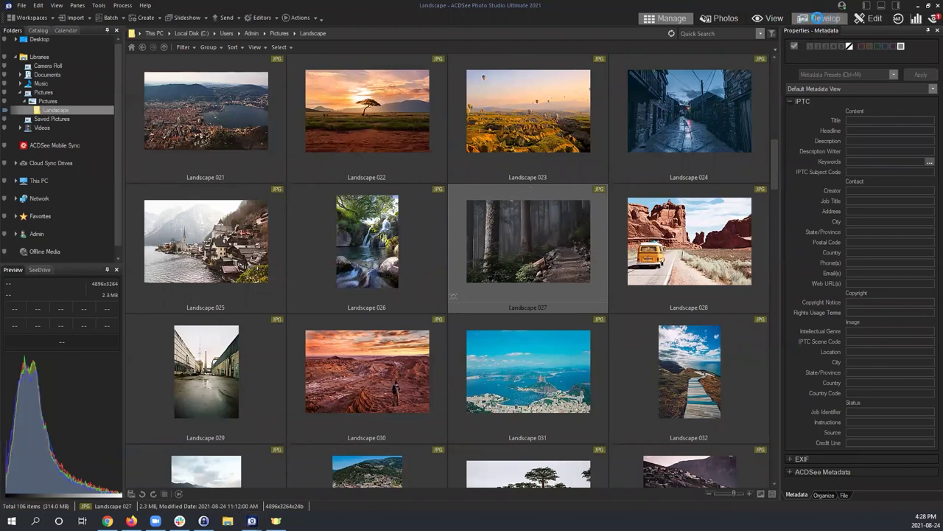
pyautogui.click(820, 24)
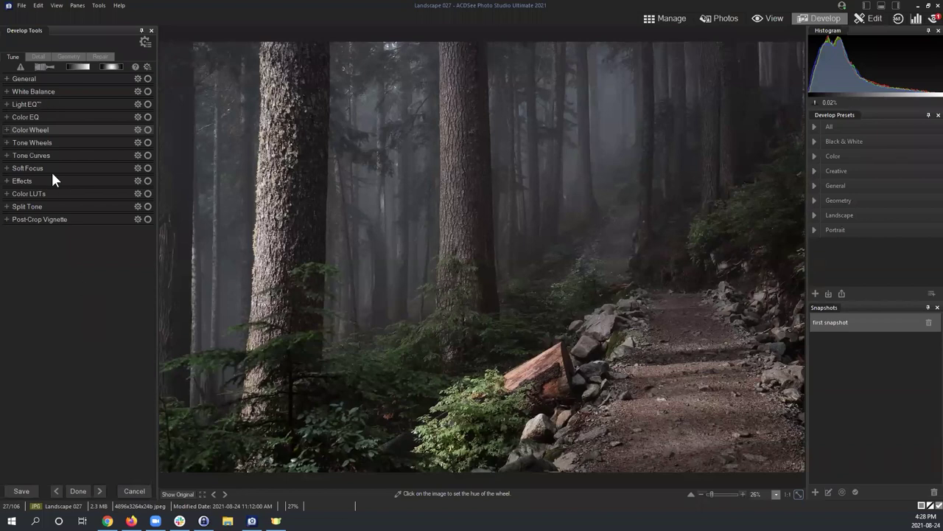
# Warm the photo by setting the White Balance temperature to 44, and collapse the White Balance group.
pyautogui.click(41, 93)
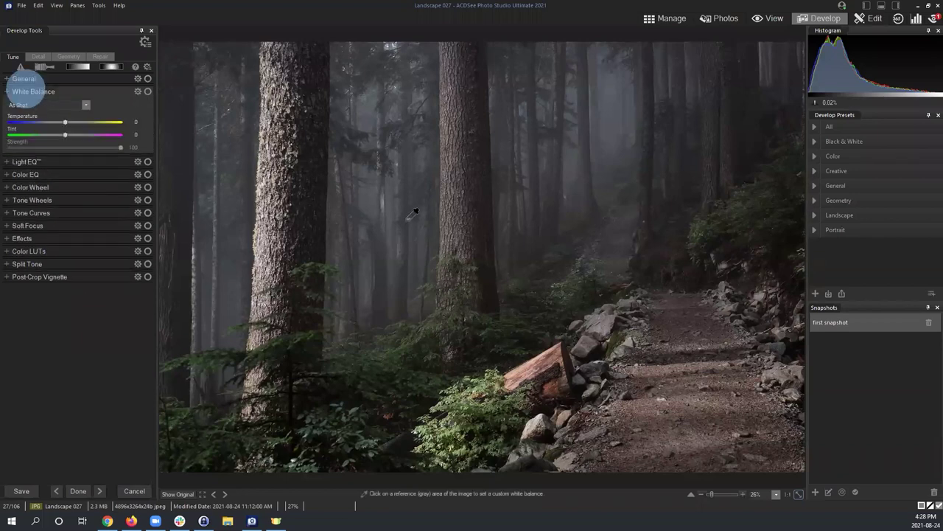
pyautogui.click(131, 121)
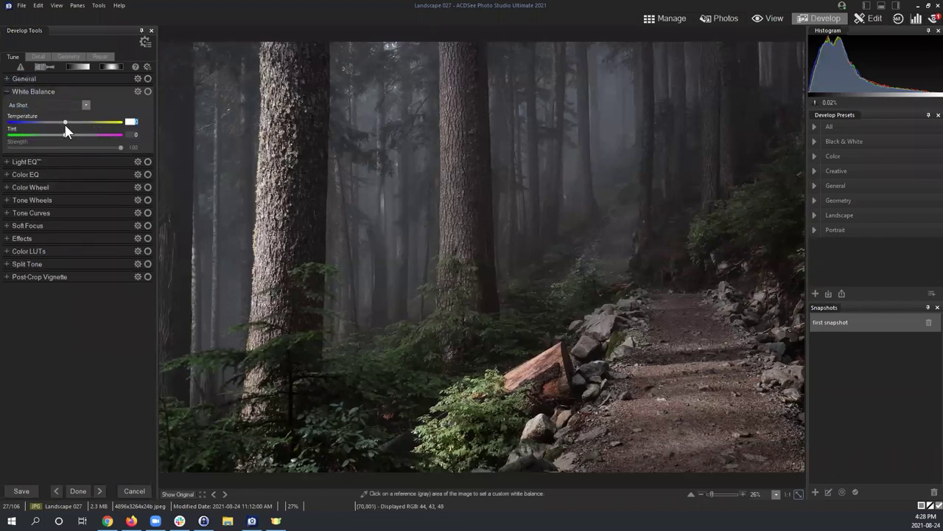
pyautogui.moveTo(65, 122); pyautogui.dragTo(89, 121)
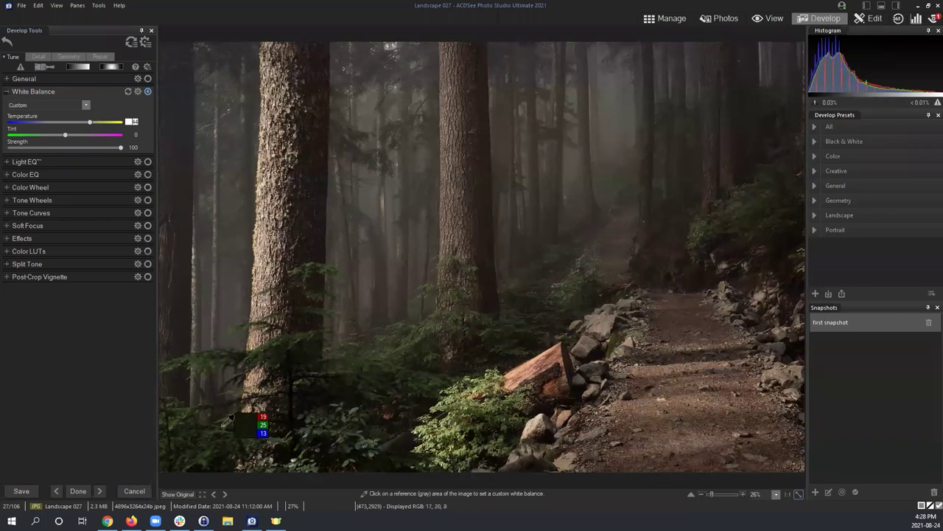
pyautogui.click(7, 91)
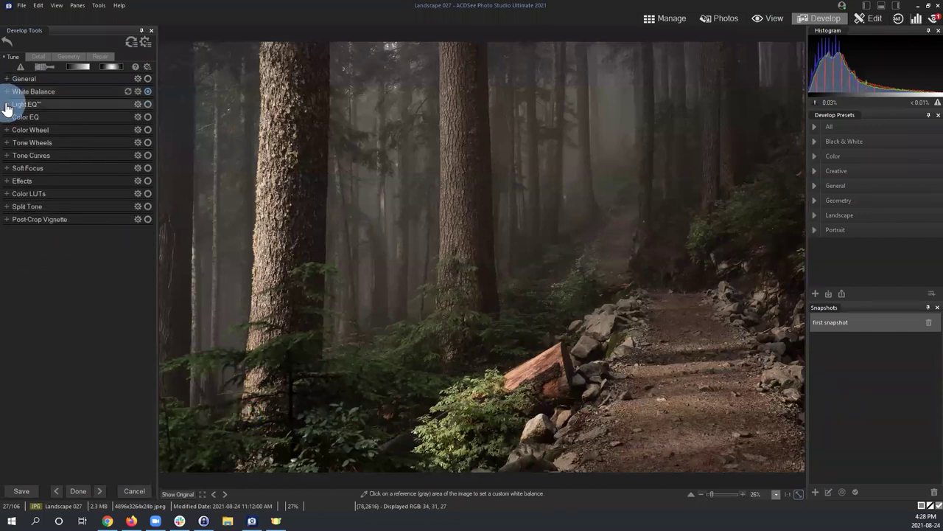
# Set Light EQ Shadows to -10 and Highlights to 4 in Basic mode.
pyautogui.click(8, 104)
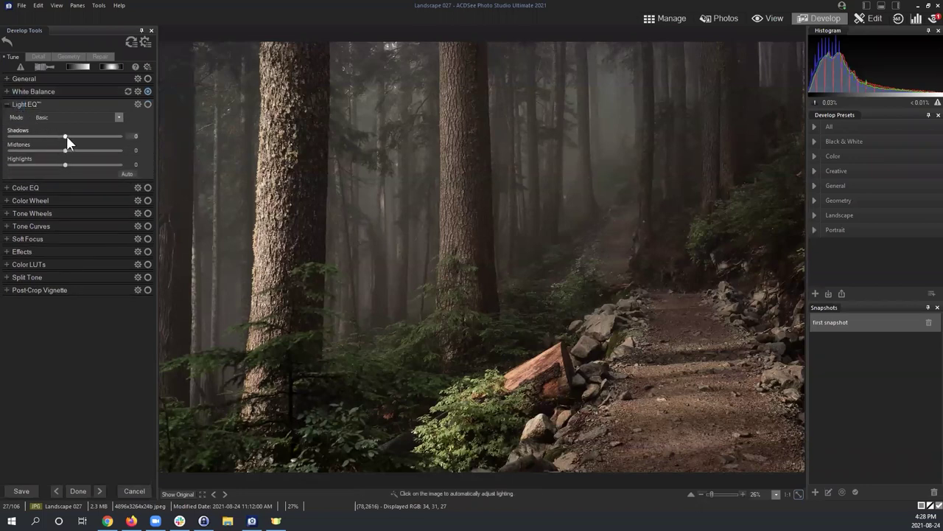
pyautogui.moveTo(65, 137); pyautogui.dragTo(60, 135)
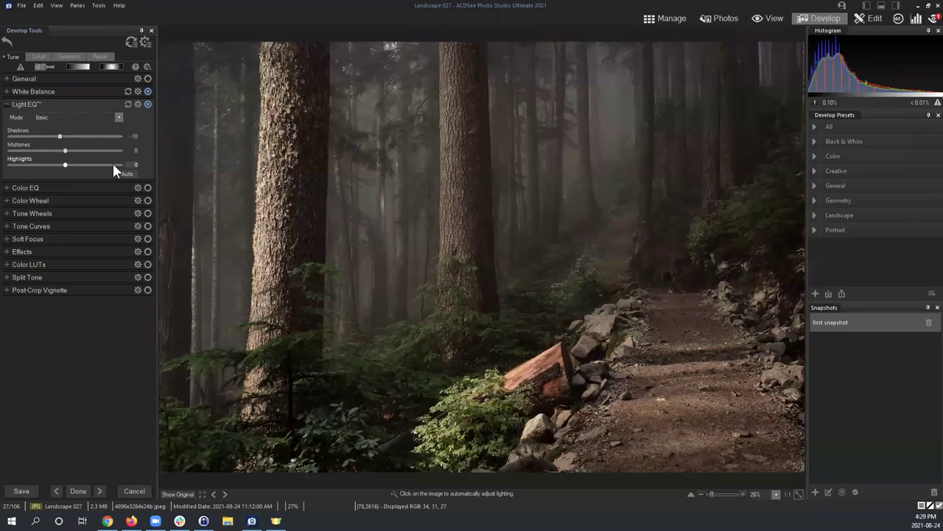
pyautogui.moveTo(66, 162); pyautogui.dragTo(67, 163)
# Review the controls of Light EQ's Standard and Advanced modes, return to Basic mode and collapse the group.
pyautogui.click(120, 115)
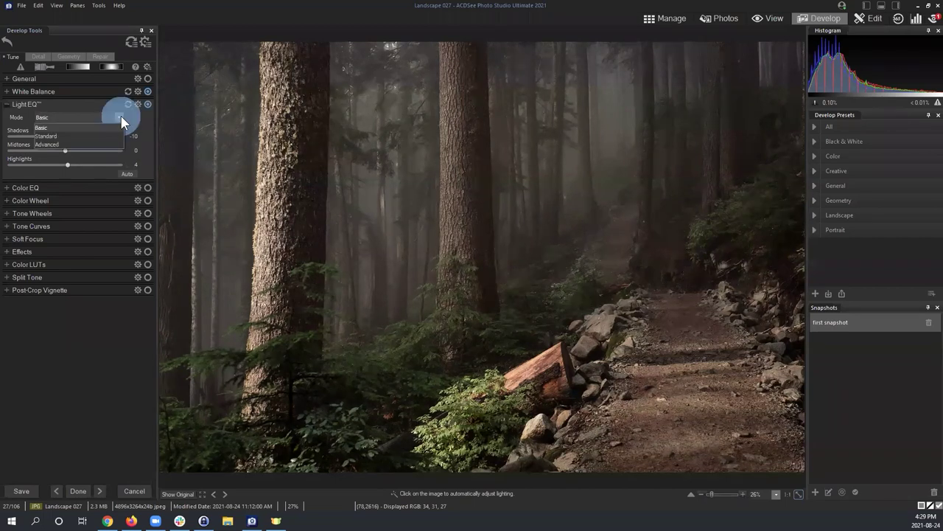
pyautogui.click(42, 136)
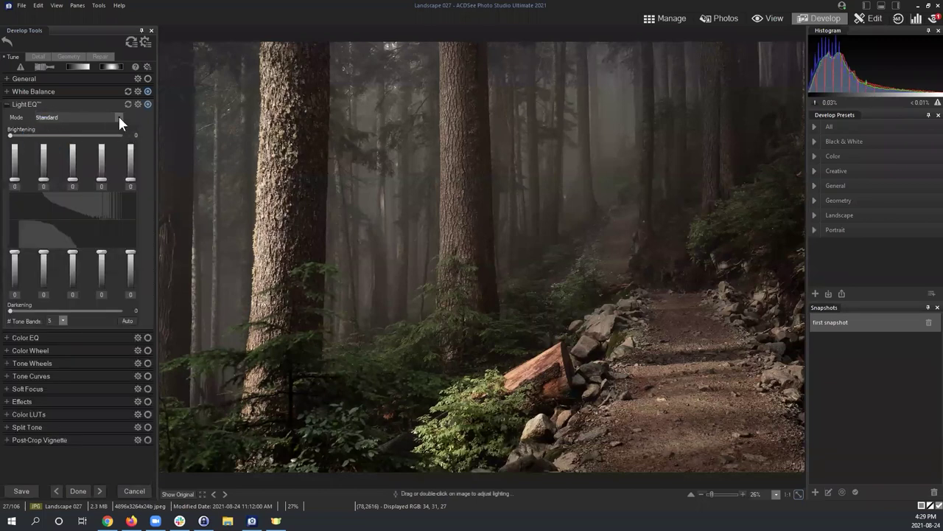
pyautogui.click(120, 117)
pyautogui.click(44, 145)
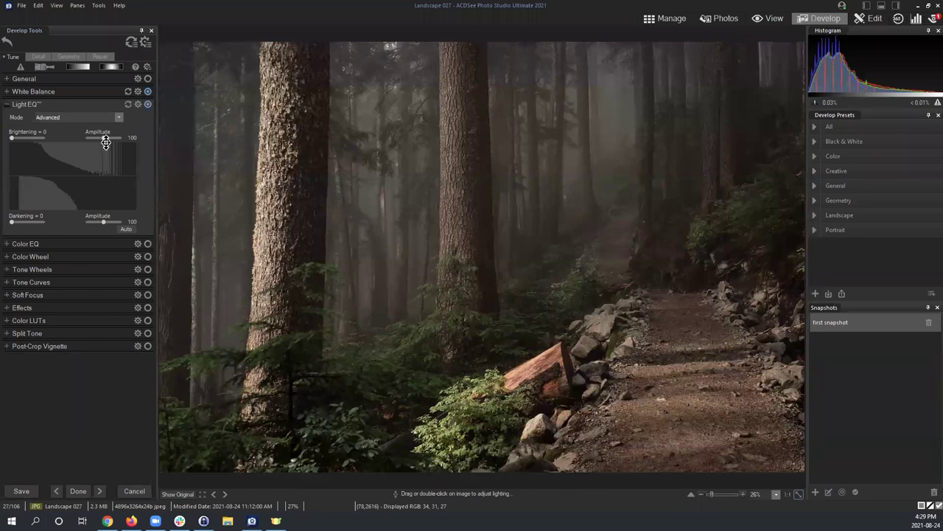
pyautogui.click(119, 118)
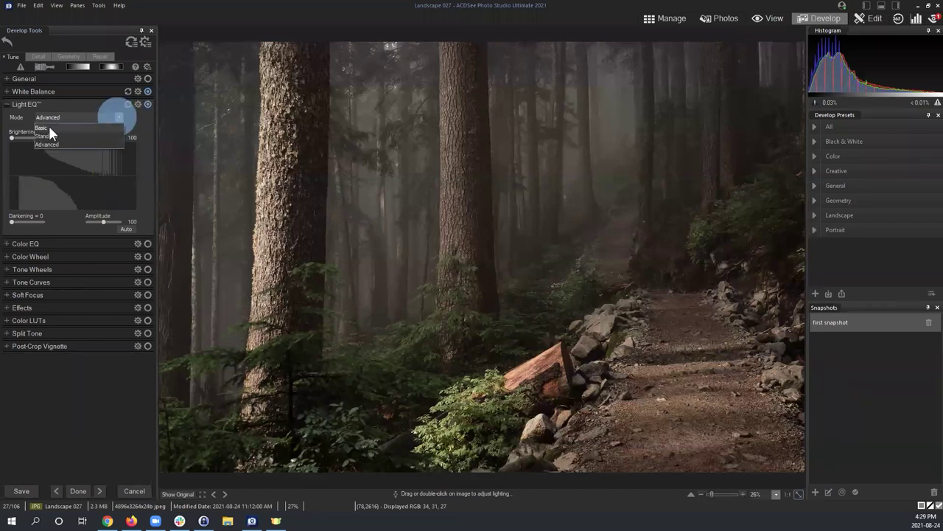
pyautogui.click(55, 127)
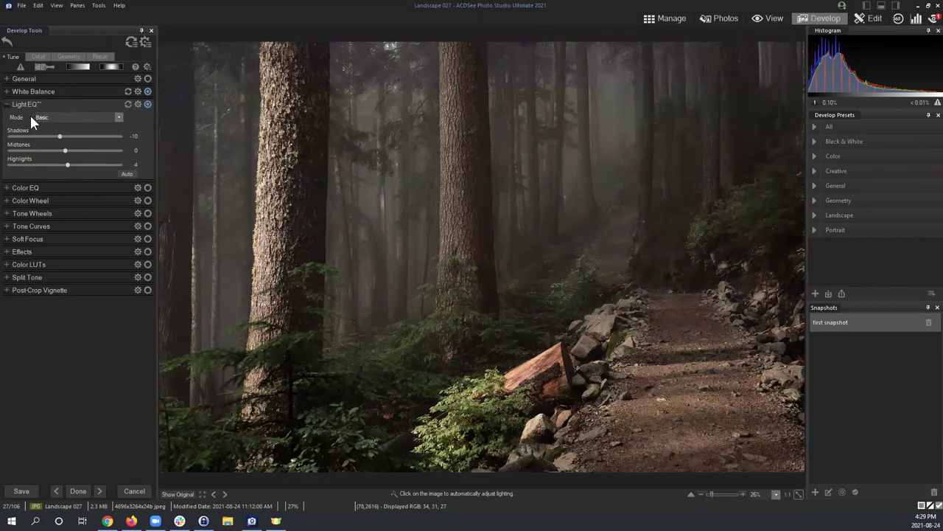
pyautogui.click(66, 117)
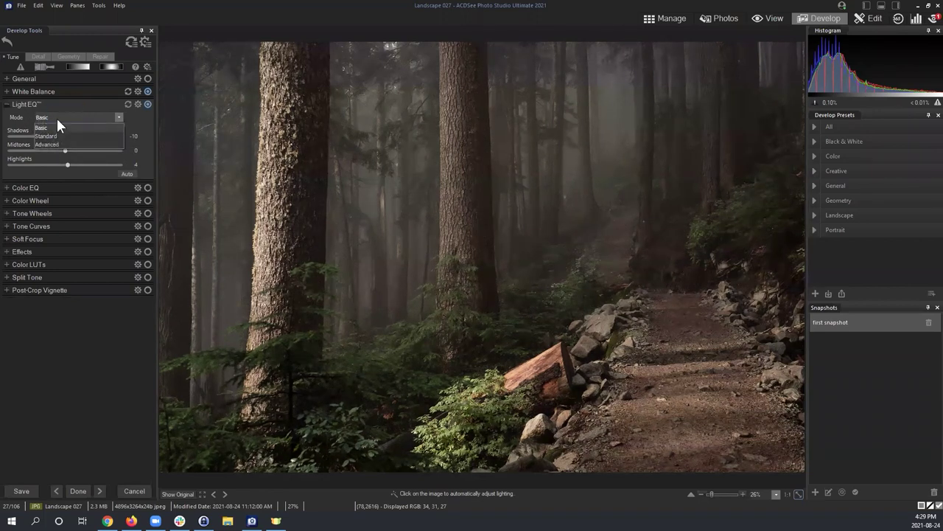
pyautogui.click(58, 120)
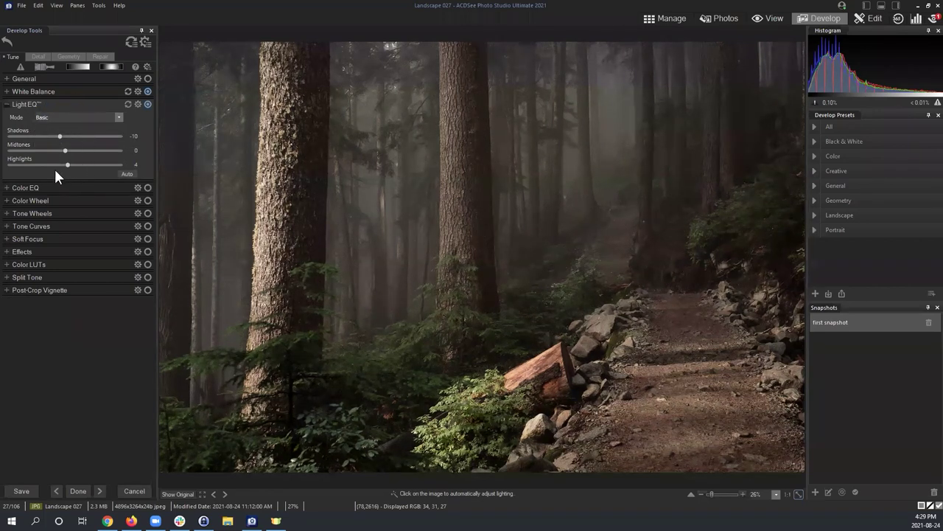
pyautogui.click(8, 106)
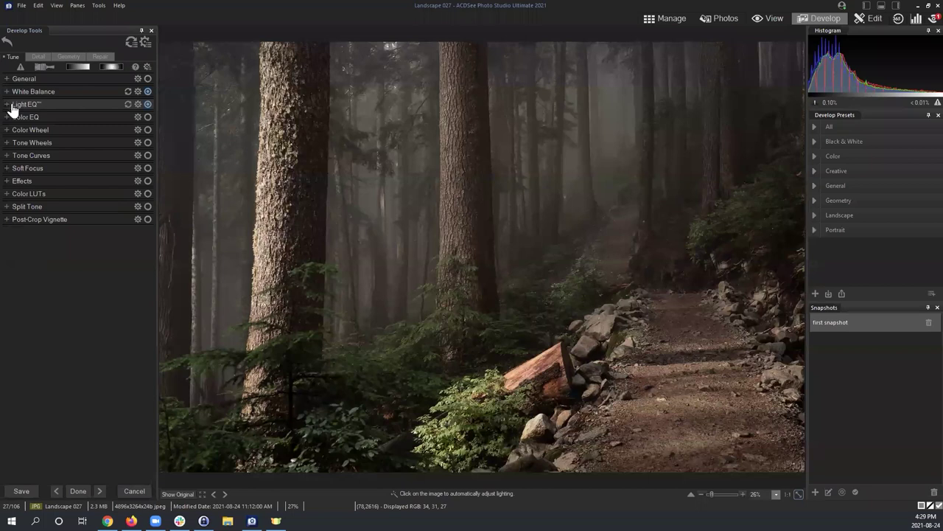
# Open the Color Wheel and sample hues from the bush, dark foliage, misty background and cut log in the photo.
pyautogui.click(15, 131)
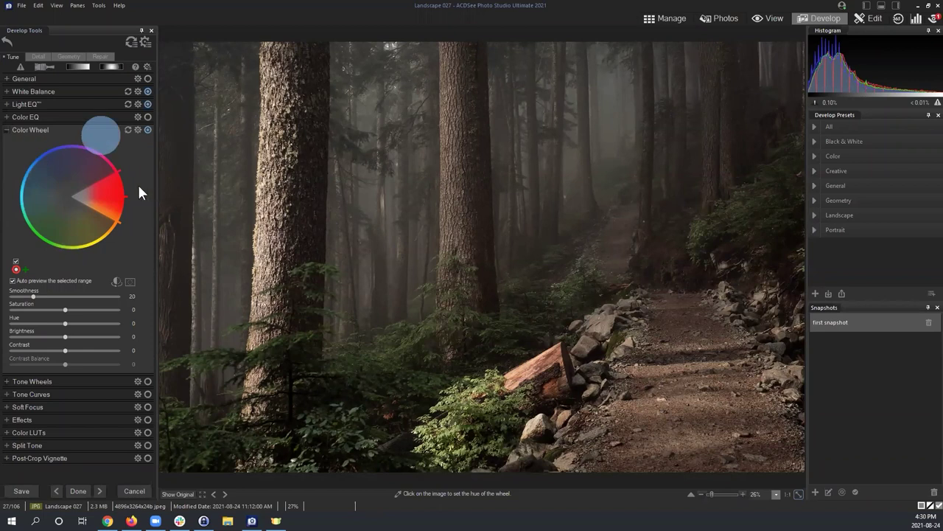
pyautogui.click(473, 395)
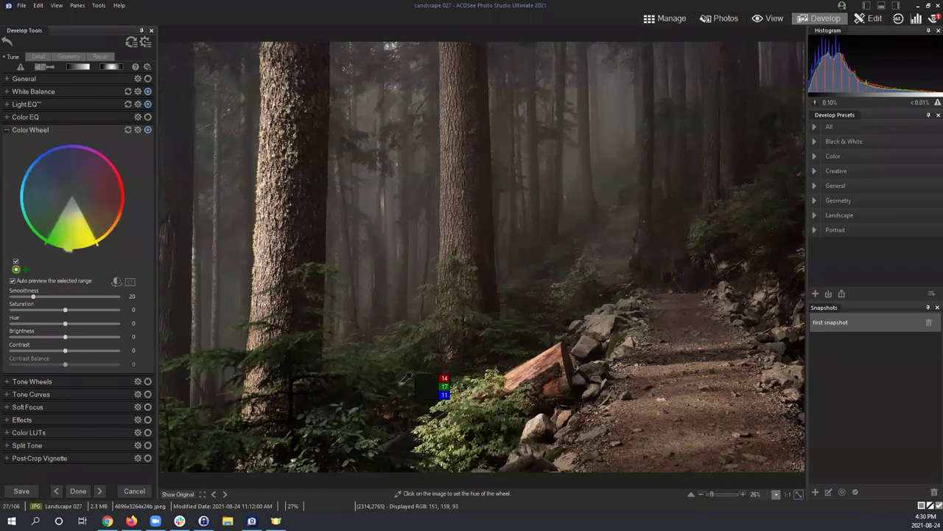
pyautogui.click(408, 364)
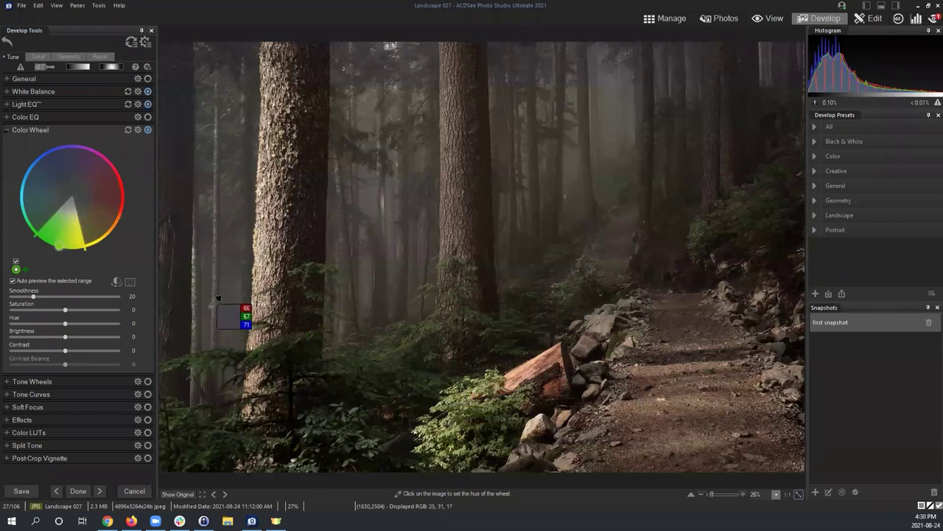
pyautogui.click(237, 297)
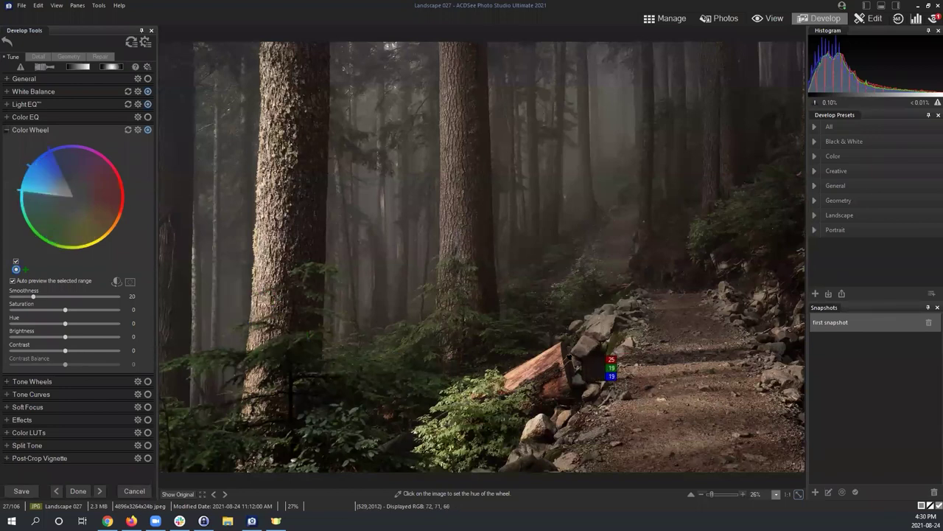
pyautogui.click(560, 345)
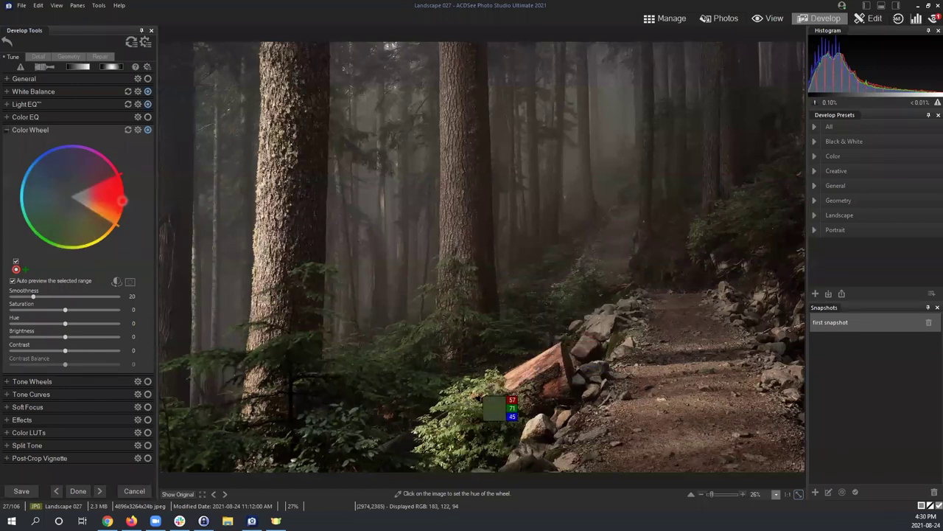
pyautogui.click(475, 396)
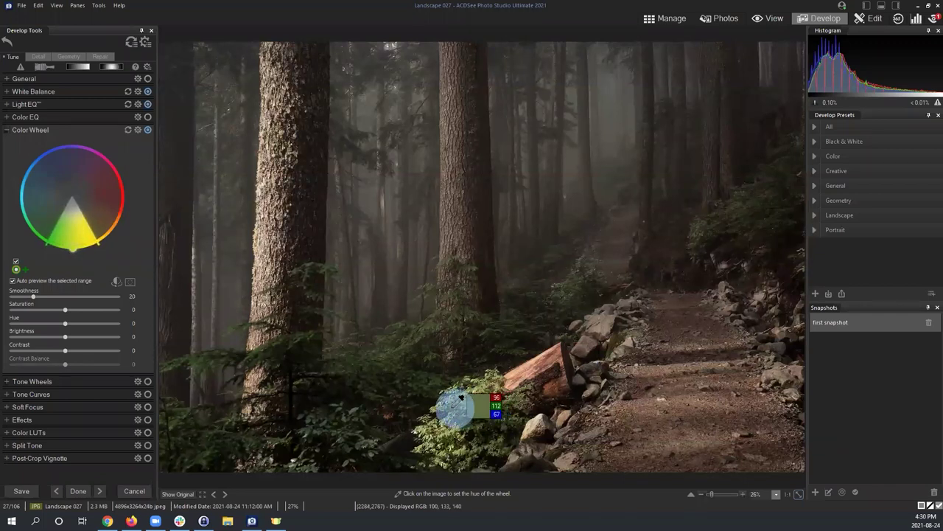
pyautogui.click(237, 296)
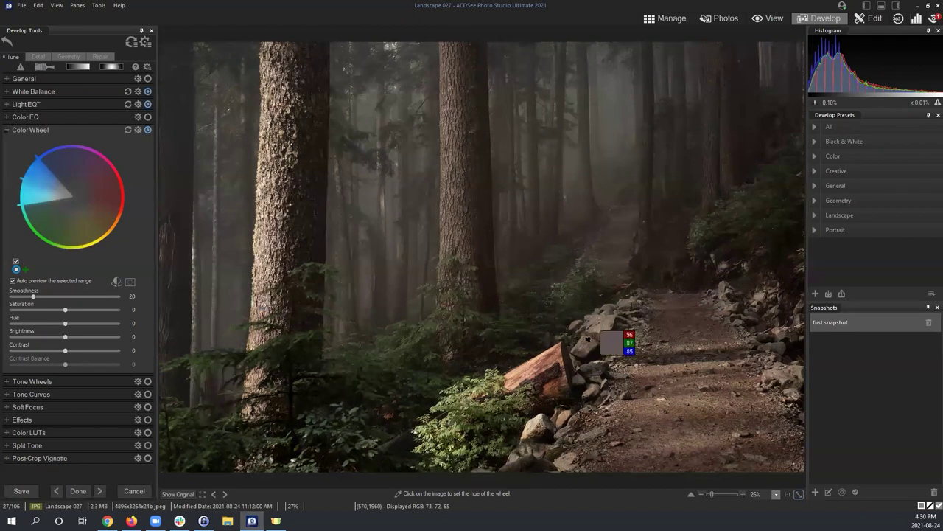
pyautogui.click(555, 354)
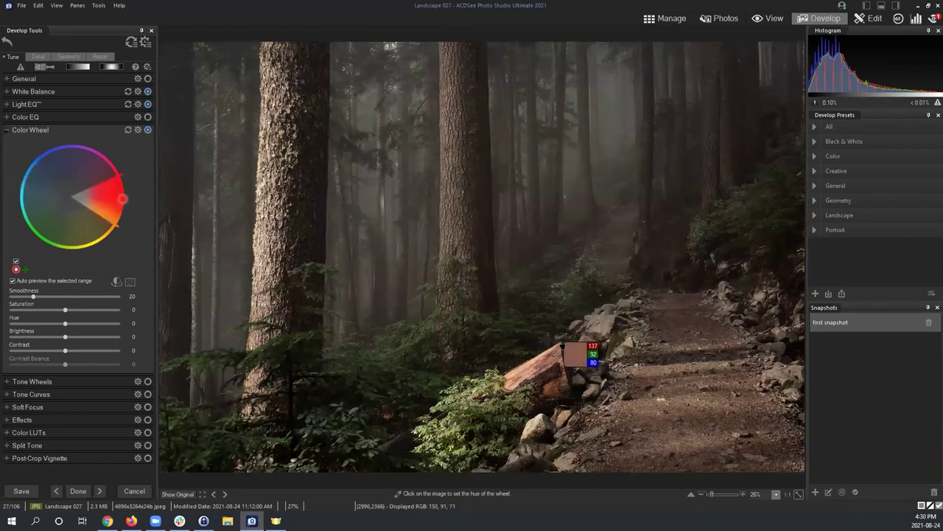
# Sample the green foliage beside the bright bush for the Color Wheel and slightly shift the selected green-yellow hue range.
pyautogui.click(421, 379)
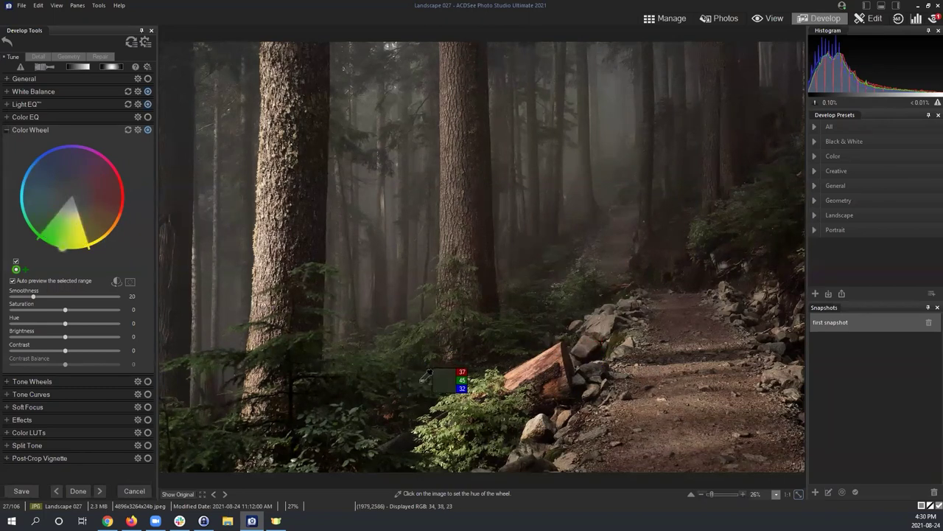
pyautogui.click(424, 383)
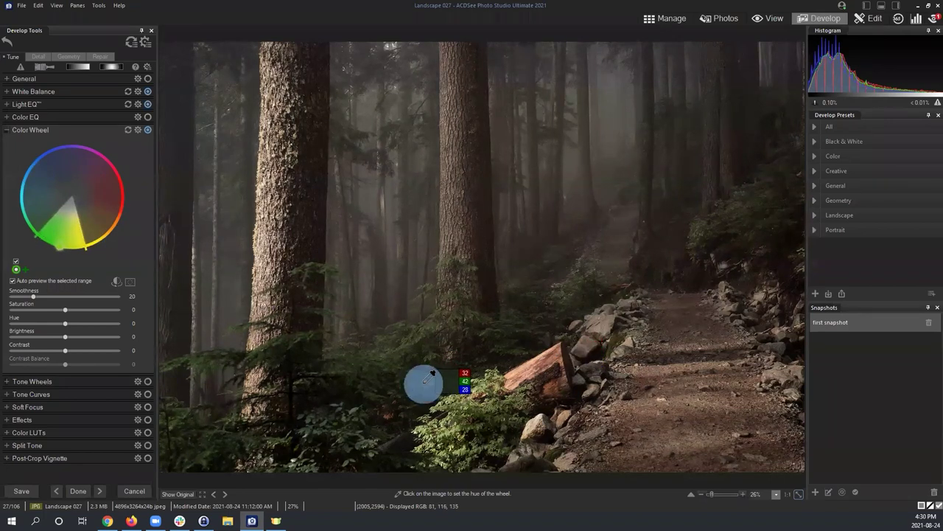
pyautogui.click(427, 381)
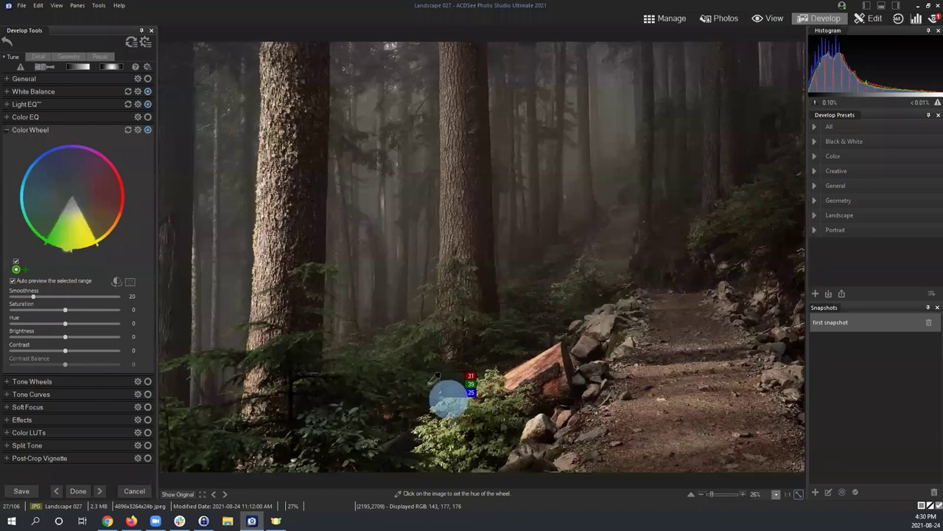
pyautogui.click(427, 380)
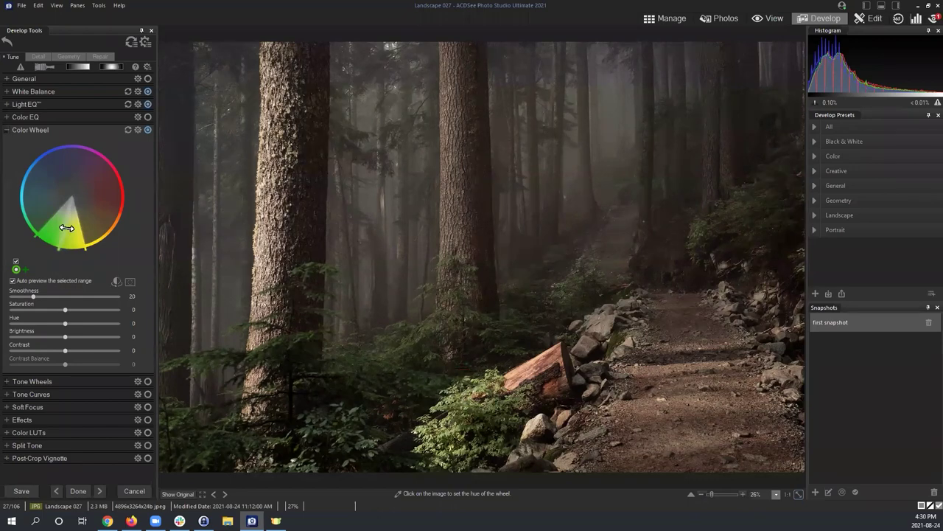
pyautogui.moveTo(66, 227); pyautogui.dragTo(66, 228)
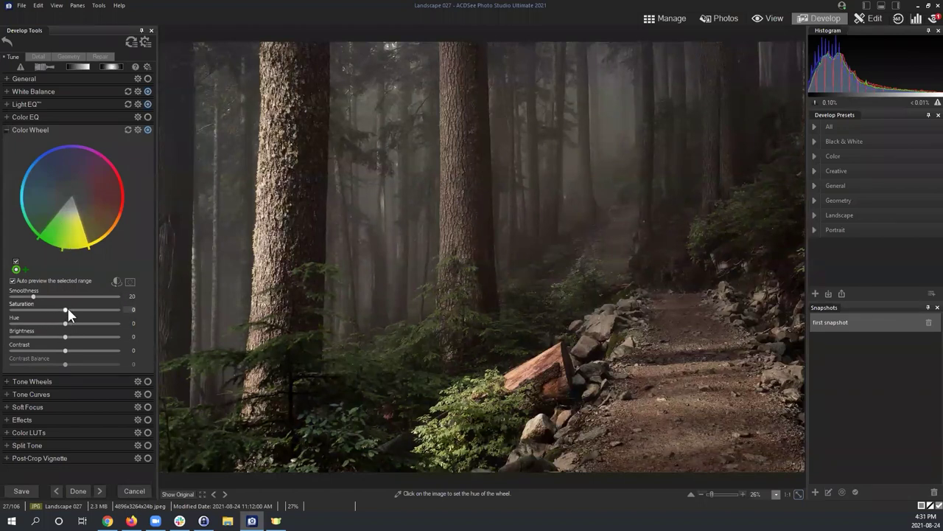
# Set the Color Wheel Saturation to 83 for the green-yellow range, try strong hue shifts both ways, and settle Hue at 7.
pyautogui.moveTo(66, 309); pyautogui.dragTo(108, 311)
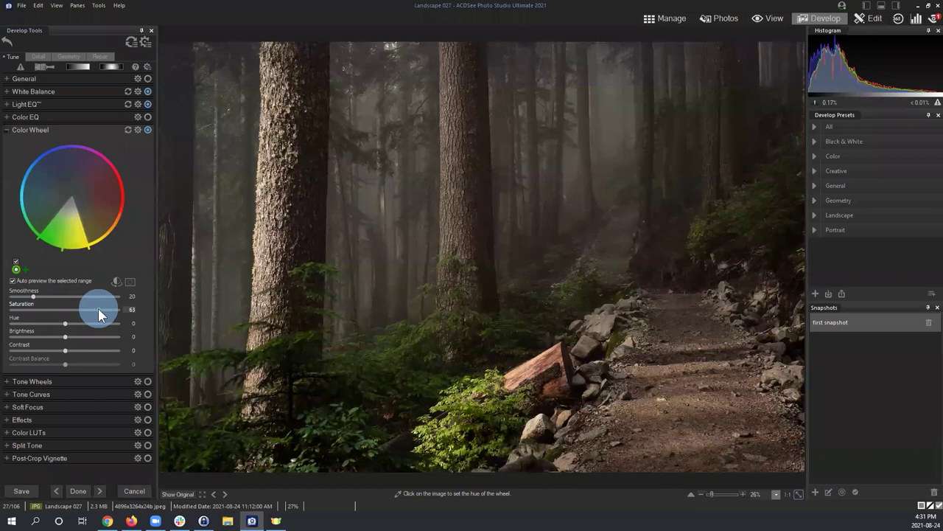
pyautogui.moveTo(98, 308); pyautogui.dragTo(109, 308)
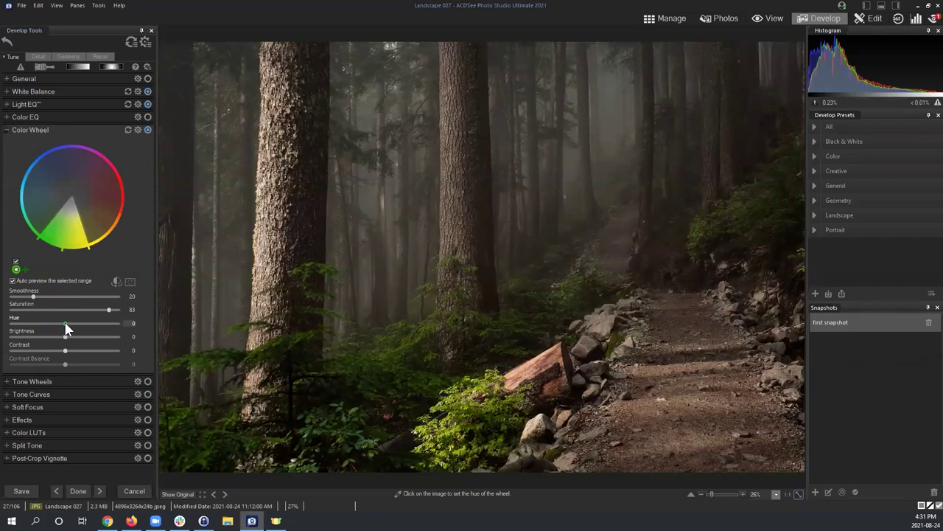
pyautogui.moveTo(65, 324); pyautogui.dragTo(130, 324)
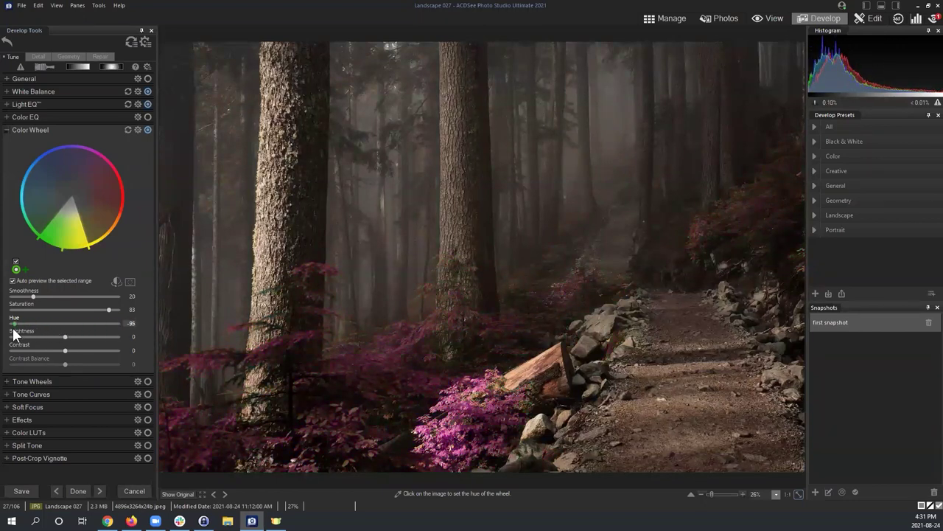
pyautogui.moveTo(14, 333); pyautogui.dragTo(23, 329)
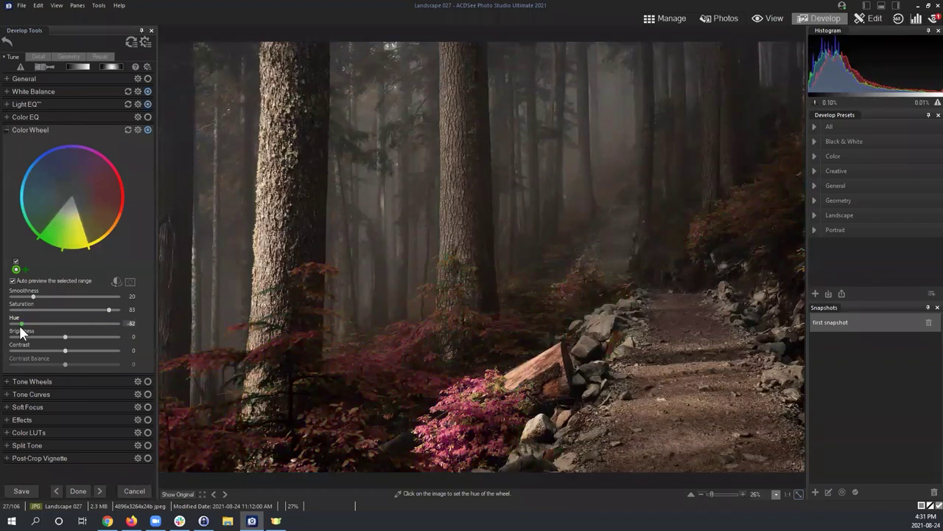
pyautogui.moveTo(20, 329); pyautogui.dragTo(35, 324)
pyautogui.moveTo(14, 328); pyautogui.dragTo(3, 329)
pyautogui.moveTo(62, 329); pyautogui.dragTo(126, 327)
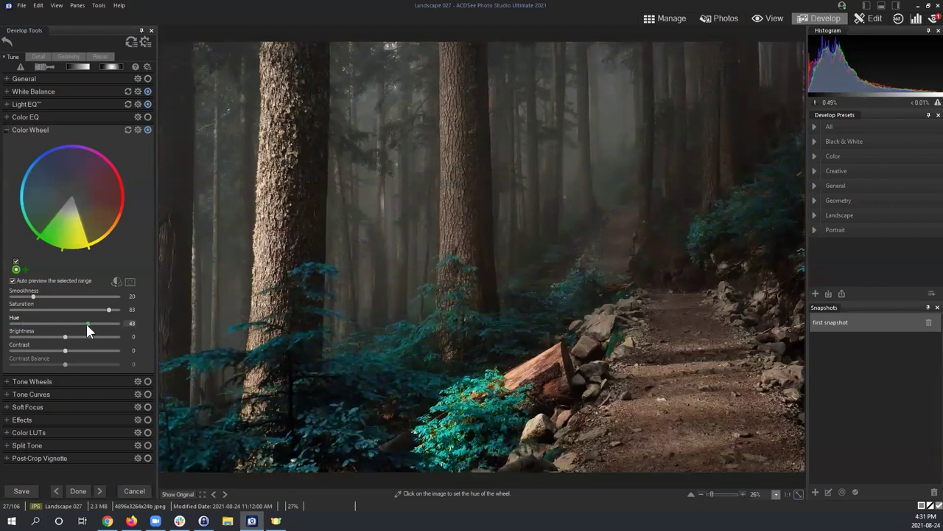
pyautogui.moveTo(15, 329); pyautogui.dragTo(66, 325)
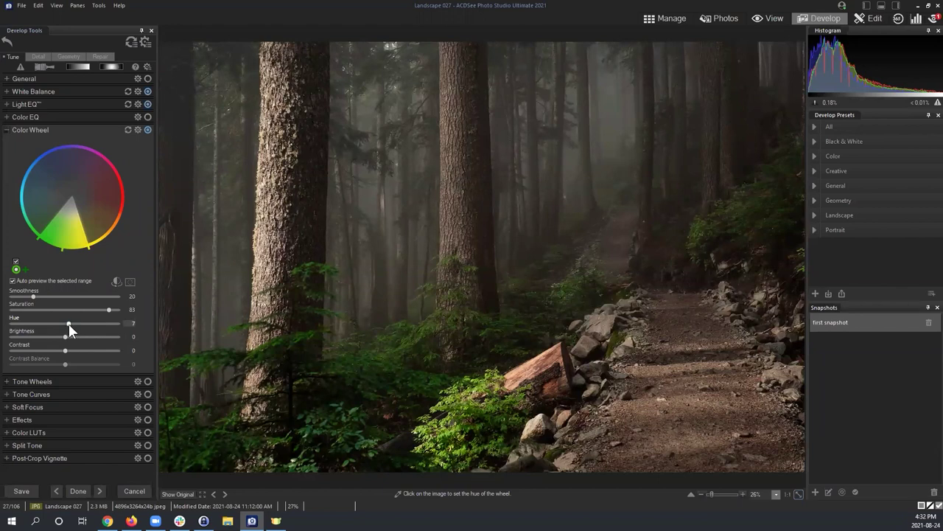
pyautogui.moveTo(69, 324); pyautogui.dragTo(69, 323)
# Compare the photo with and without the Color Wheel adjustment, leave it enabled and collapse the group.
pyautogui.click(148, 131)
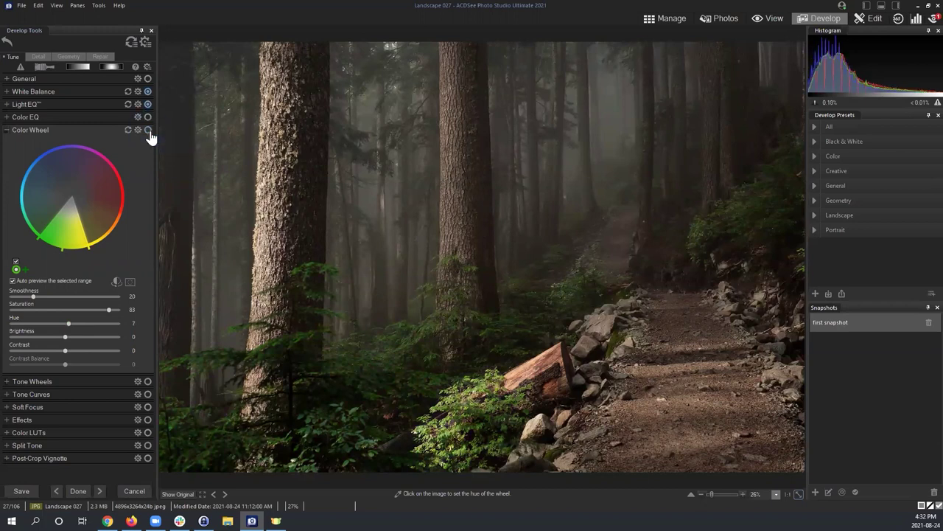
pyautogui.click(148, 131)
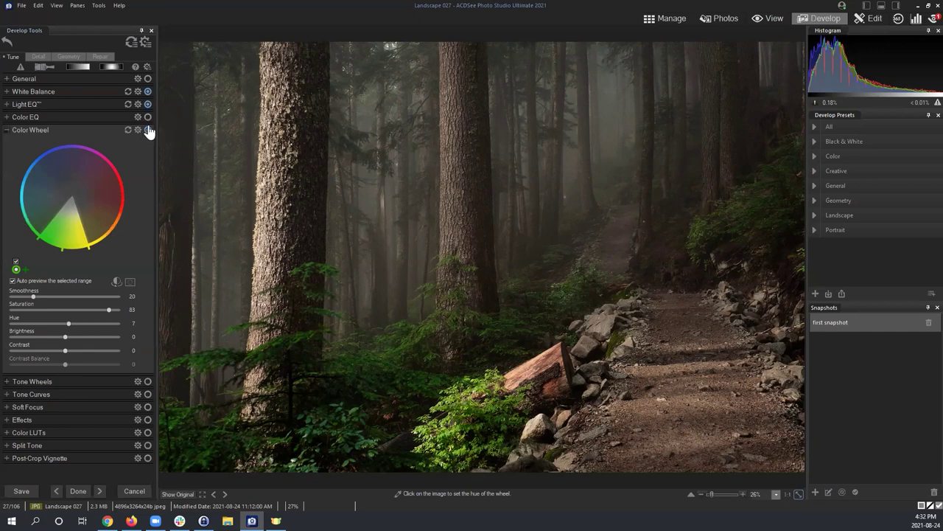
pyautogui.click(149, 132)
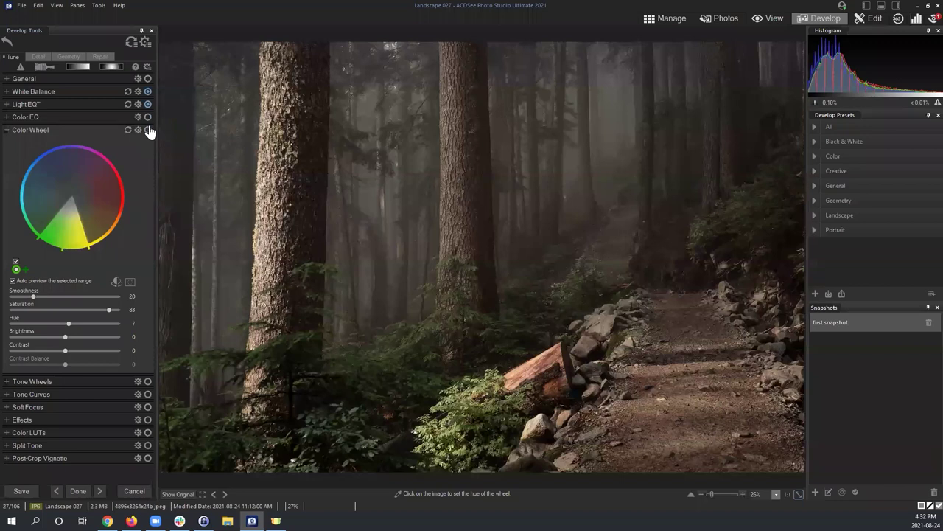
pyautogui.click(148, 131)
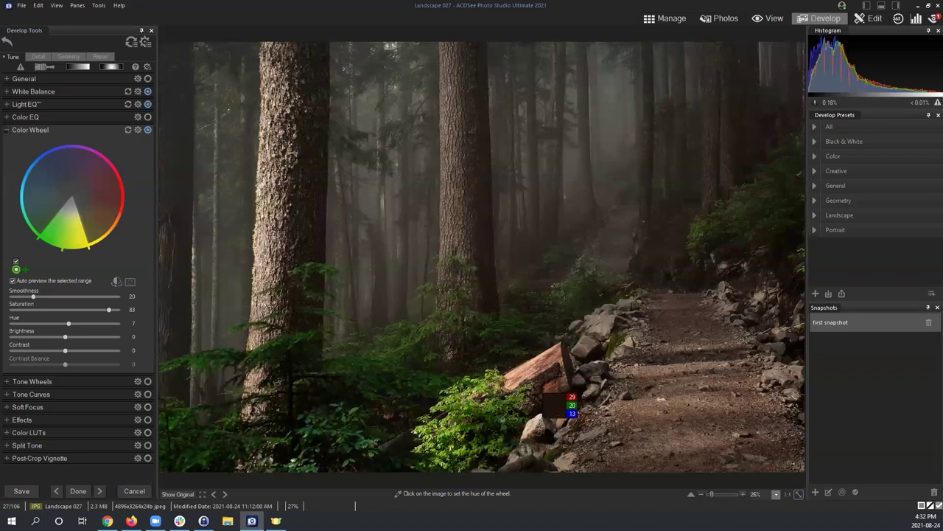
pyautogui.click(9, 131)
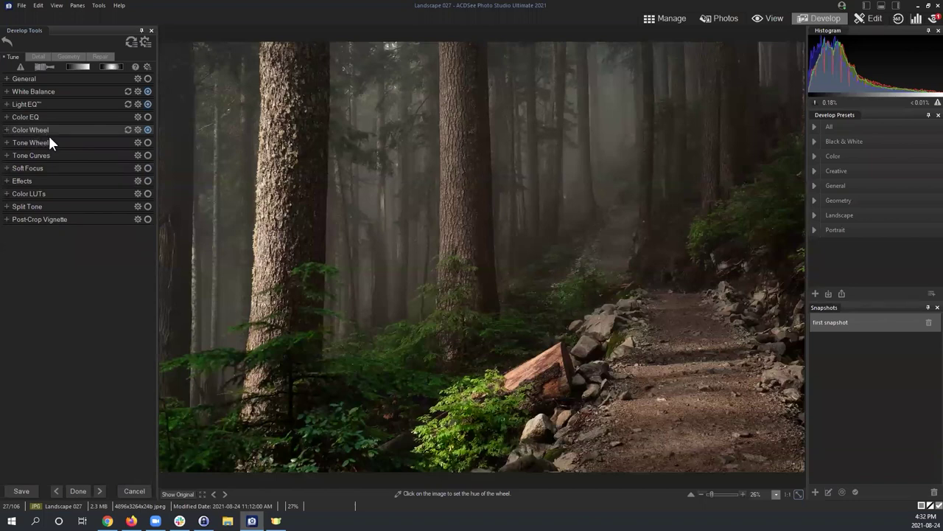
# Open the Tone Wheels and shift the Shadows hue slightly toward blue.
pyautogui.click(8, 144)
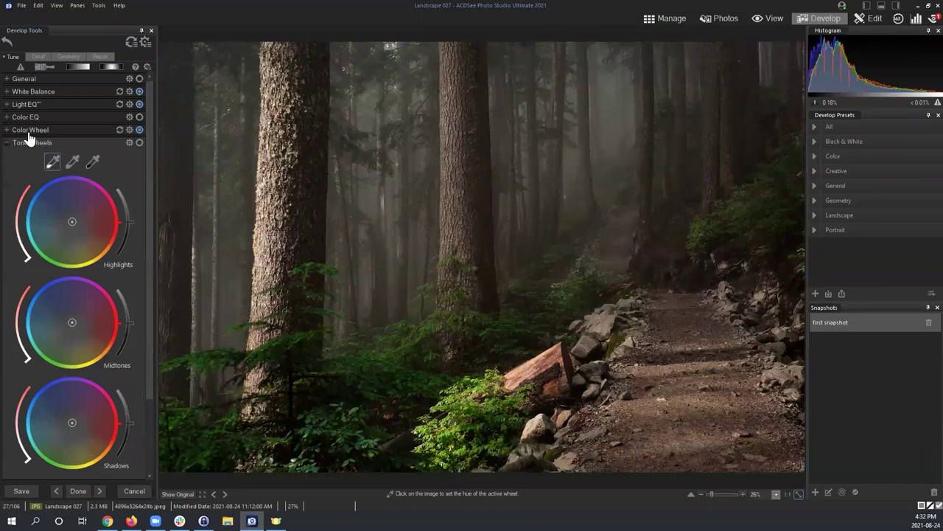
pyautogui.moveTo(150, 166); pyautogui.dragTo(149, 211)
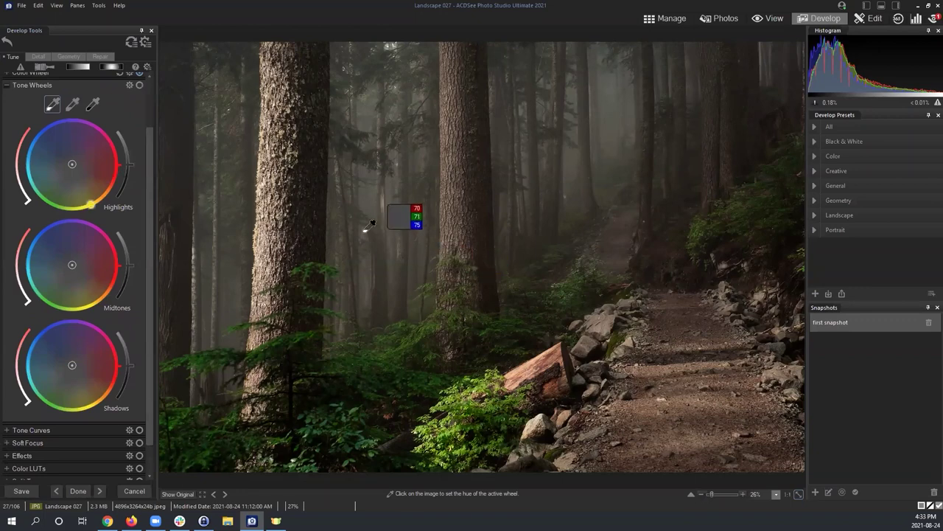
pyautogui.moveTo(71, 366); pyautogui.dragTo(53, 361)
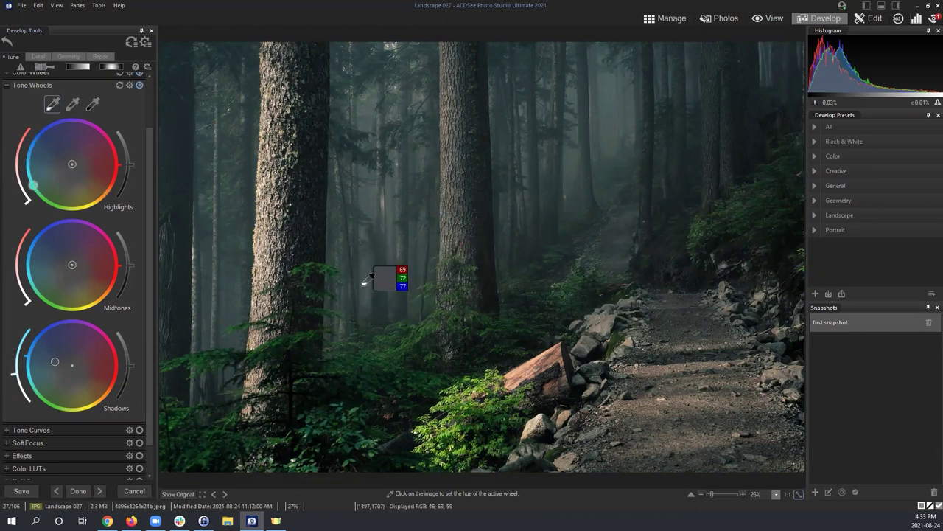
pyautogui.moveTo(56, 362)
pyautogui.mouseDown()
pyautogui.moveTo(87, 376)
pyautogui.moveTo(72, 363)
pyautogui.mouseUp()
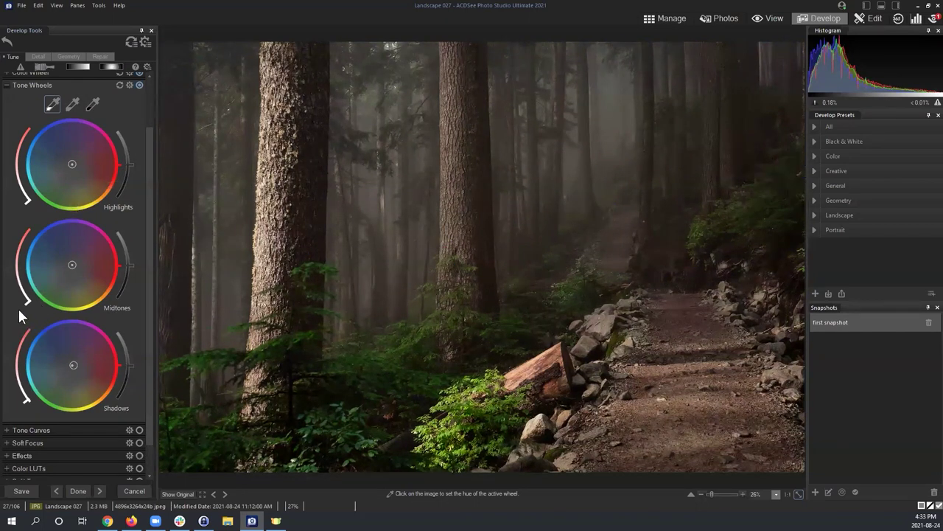
pyautogui.moveTo(74, 361); pyautogui.dragTo(62, 368)
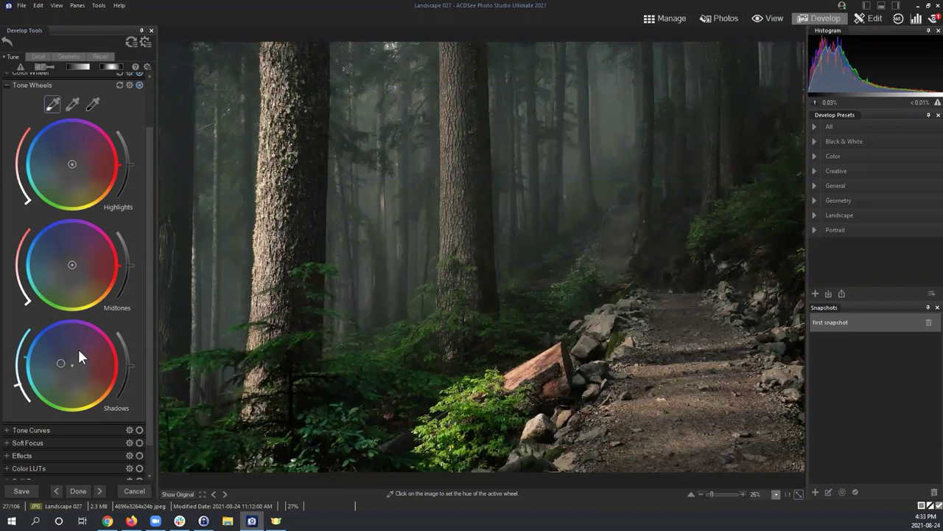
pyautogui.moveTo(64, 362)
pyautogui.mouseDown()
pyautogui.moveTo(56, 357)
pyautogui.moveTo(64, 363)
pyautogui.mouseUp()
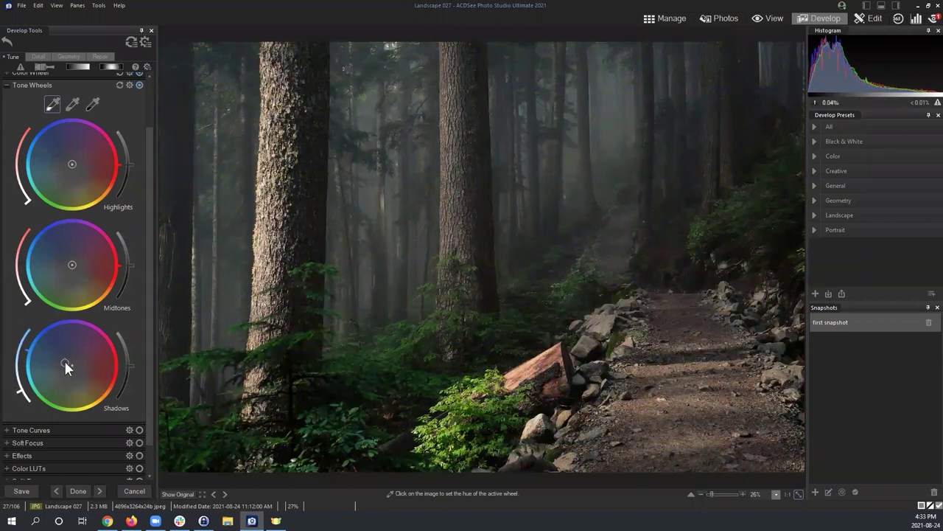
# Try a very strong blue saturation on the Shadows tone wheel, and bring it back to a subtle tint.
pyautogui.moveTo(22, 389); pyautogui.dragTo(25, 337)
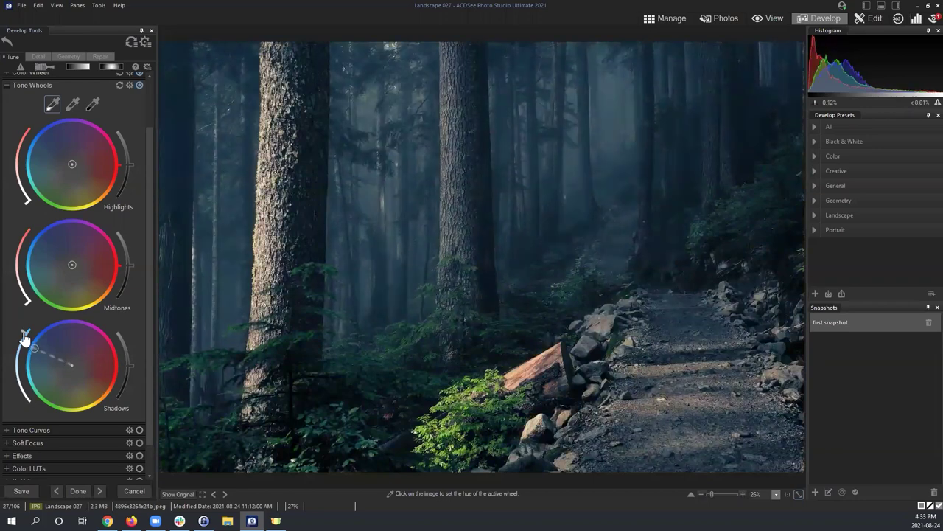
pyautogui.moveTo(28, 376); pyautogui.dragTo(58, 307)
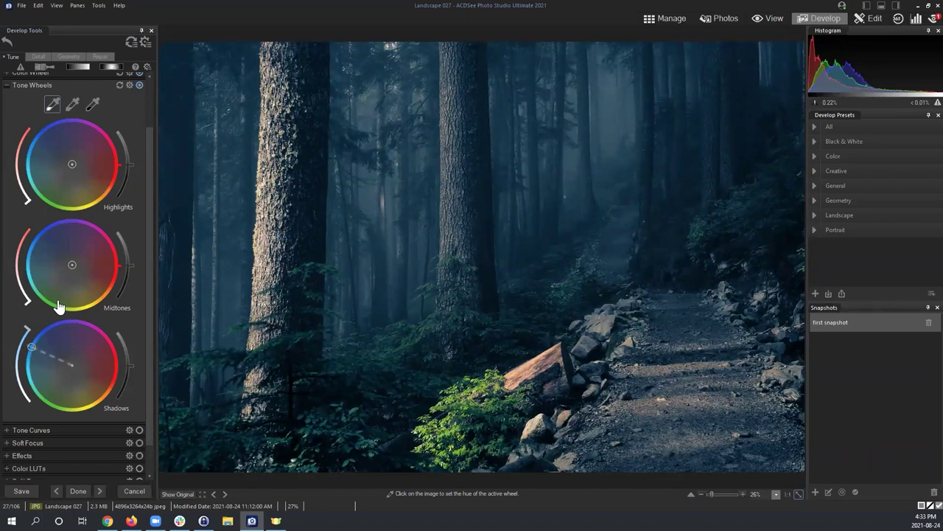
pyautogui.moveTo(24, 337); pyautogui.dragTo(25, 382)
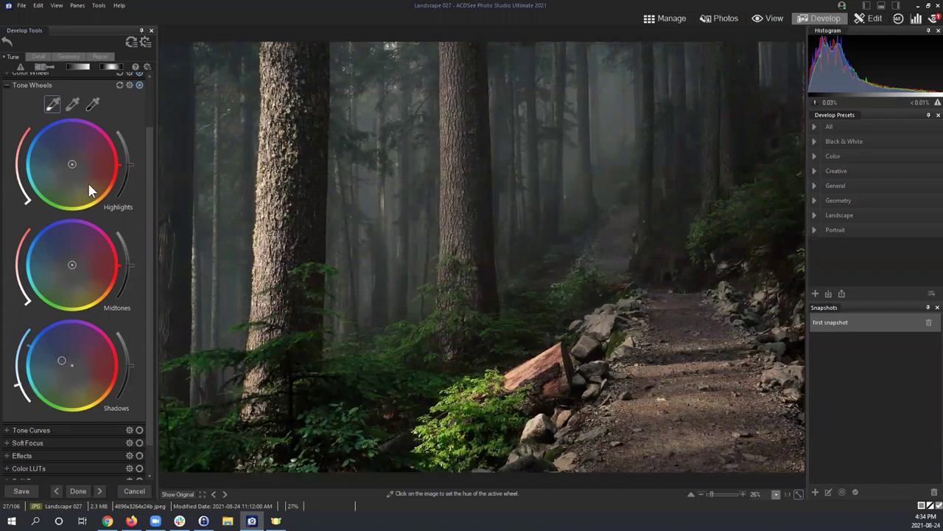
# Compare the photo with and without the Tone Wheels adjustment, leave it enabled and collapse the group.
pyautogui.moveTo(148, 306); pyautogui.dragTo(150, 262)
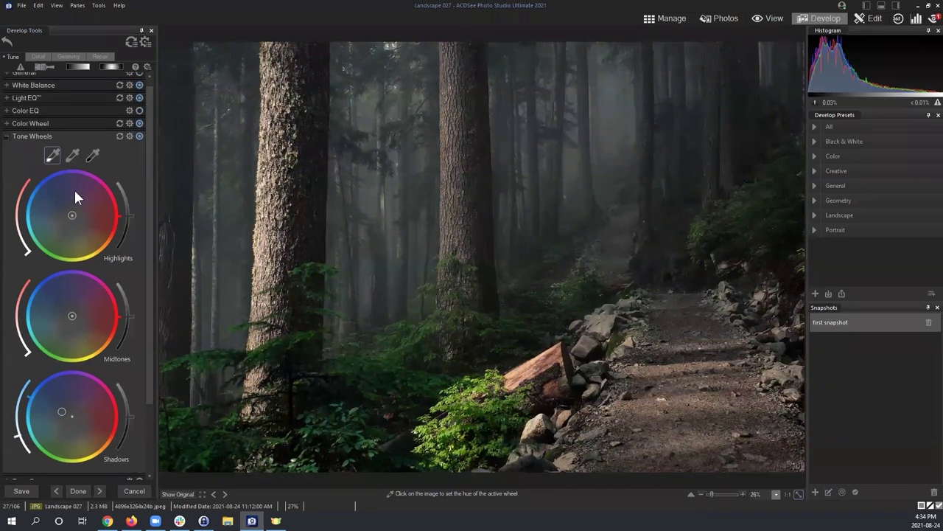
pyautogui.click(141, 137)
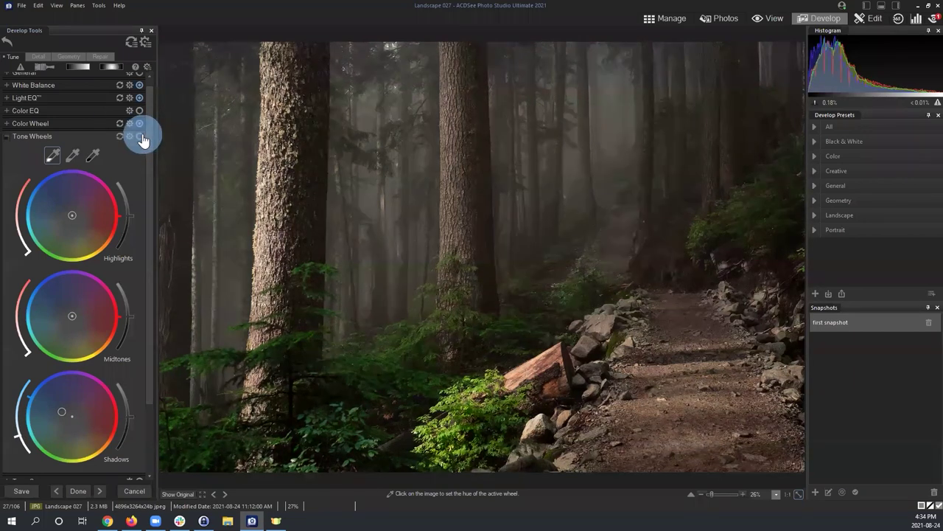
pyautogui.click(141, 138)
pyautogui.click(142, 138)
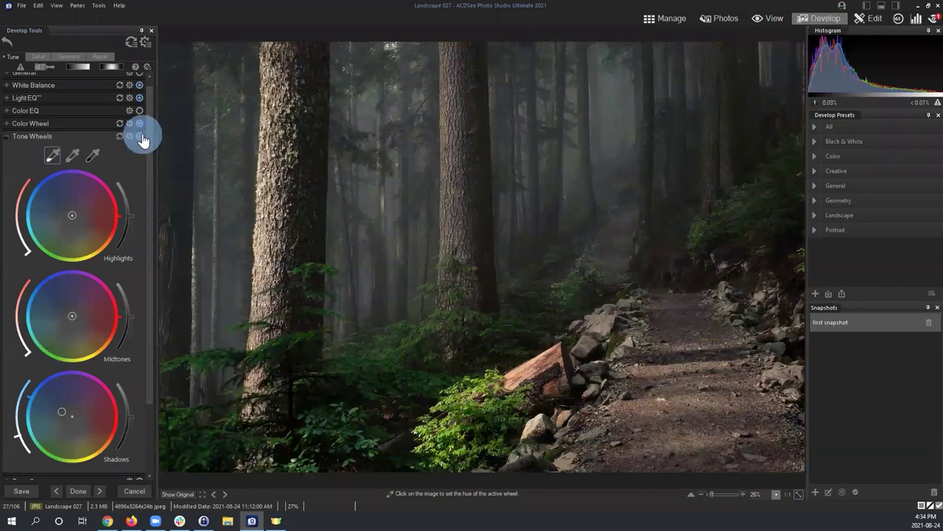
pyautogui.click(141, 139)
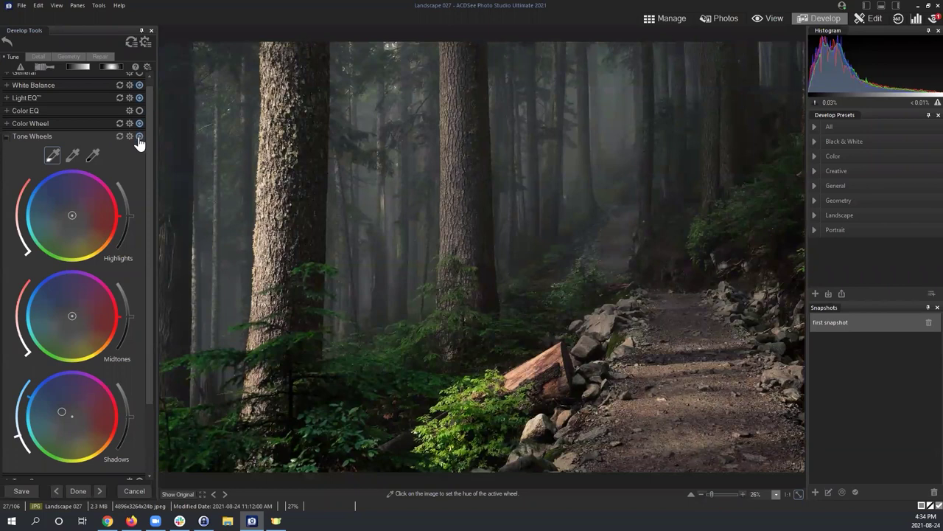
pyautogui.click(141, 141)
pyautogui.click(141, 139)
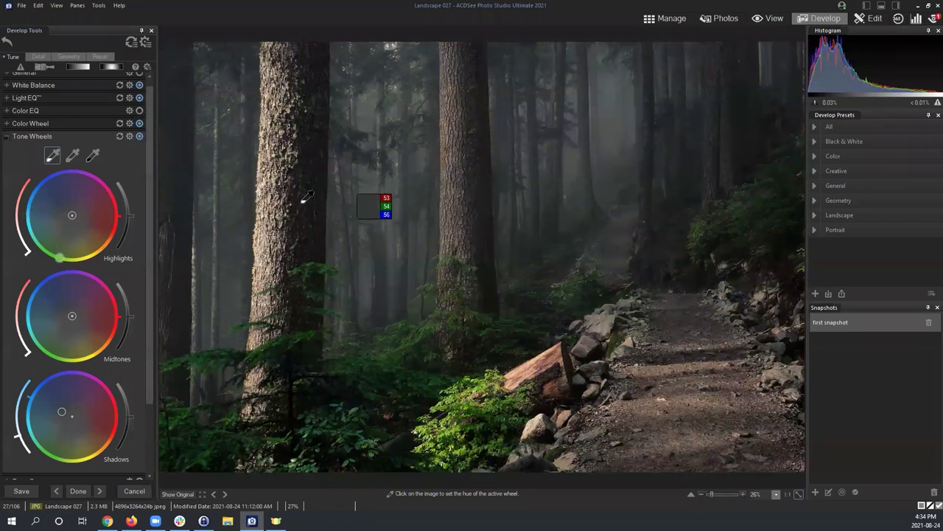
pyautogui.click(7, 137)
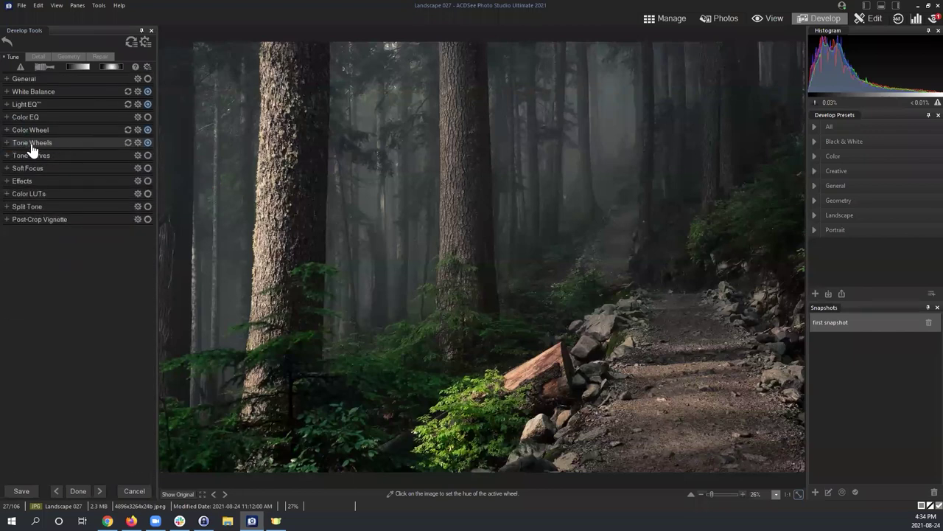
# Add a dark Post-Crop Vignette with Strength -73 and collapse its group.
pyautogui.click(38, 225)
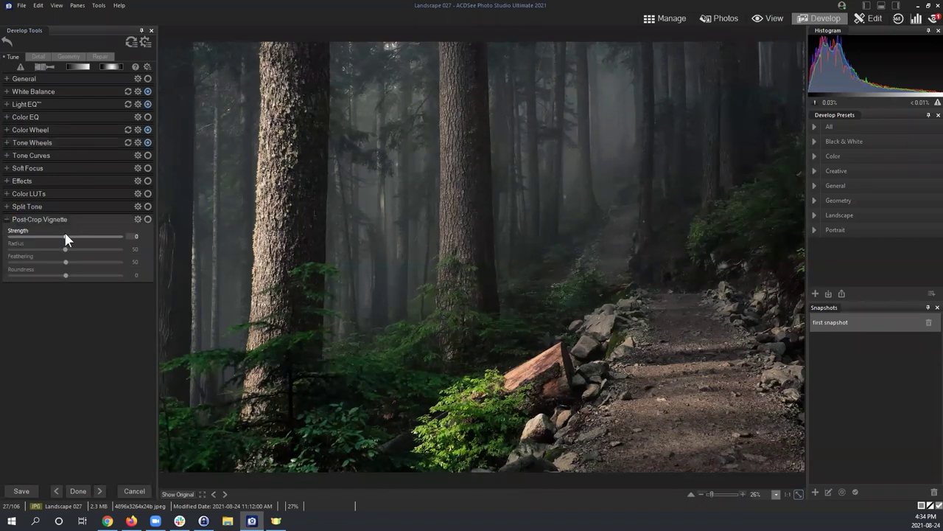
pyautogui.moveTo(65, 236); pyautogui.dragTo(25, 241)
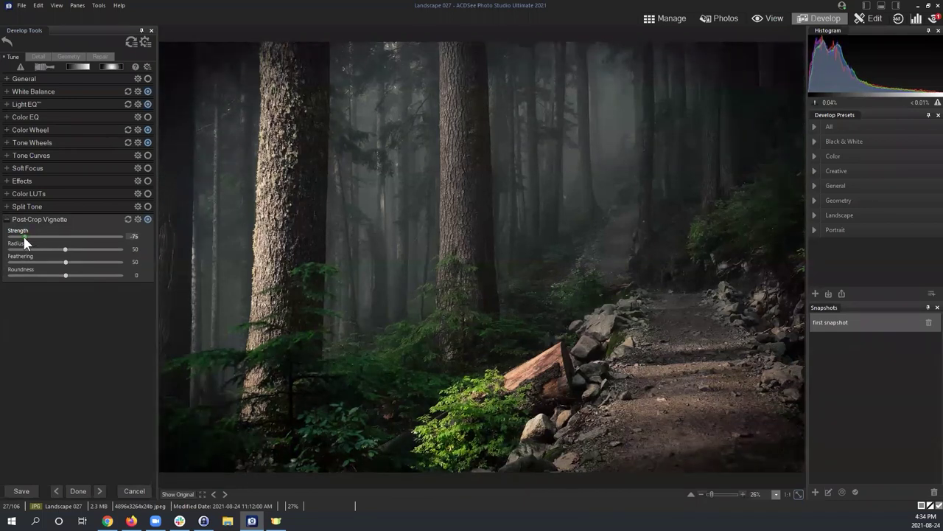
pyautogui.click(64, 340)
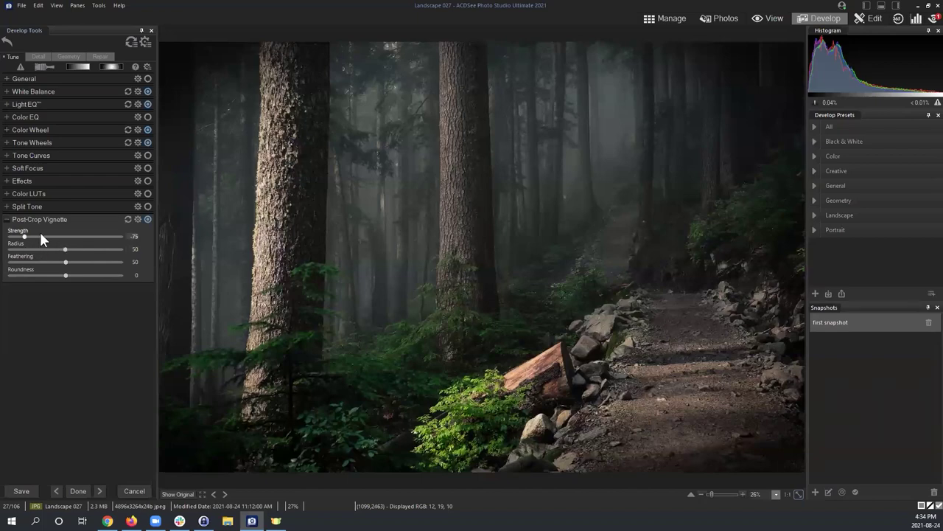
pyautogui.moveTo(26, 238)
pyautogui.mouseDown()
pyautogui.moveTo(98, 237)
pyautogui.moveTo(25, 236)
pyautogui.mouseUp()
pyautogui.click(59, 336)
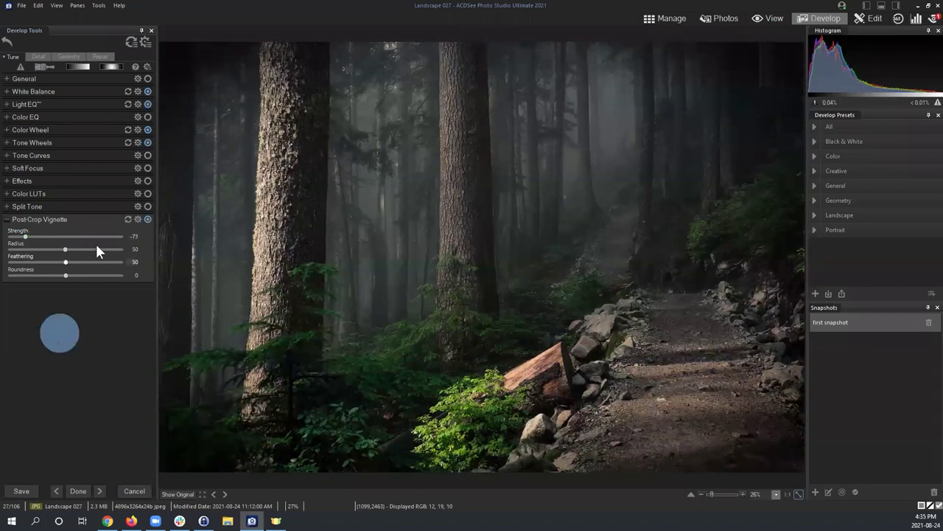
pyautogui.click(17, 215)
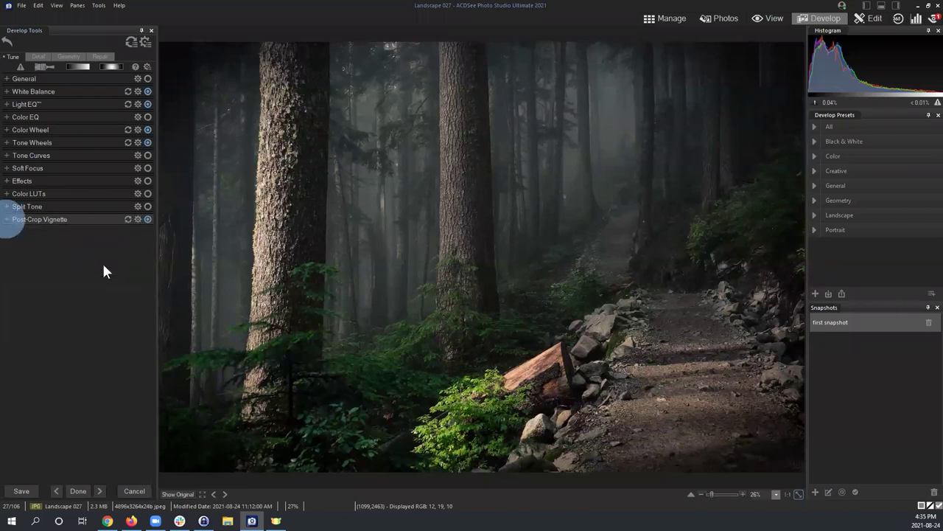
pyautogui.click(103, 267)
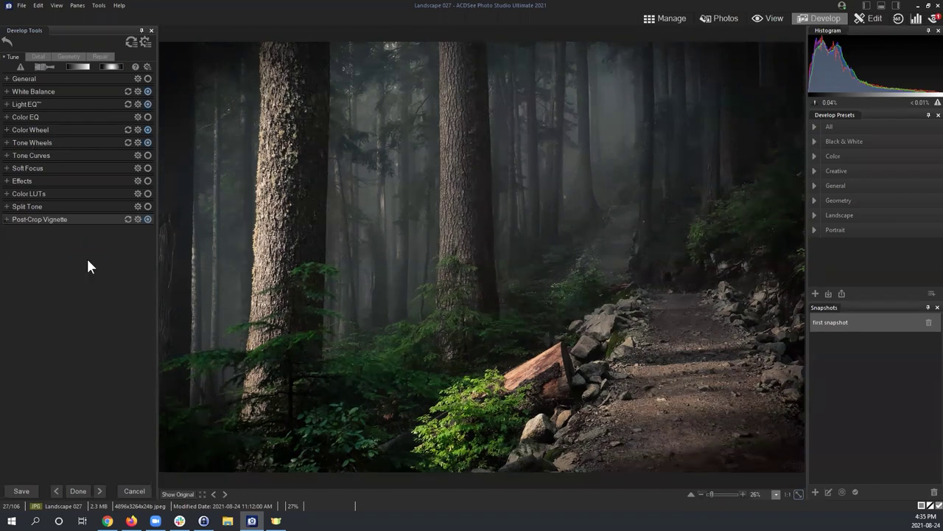
# Create a snapshot of the current edits named "Tune Adjustments".
pyautogui.click(877, 384)
pyautogui.click(814, 490)
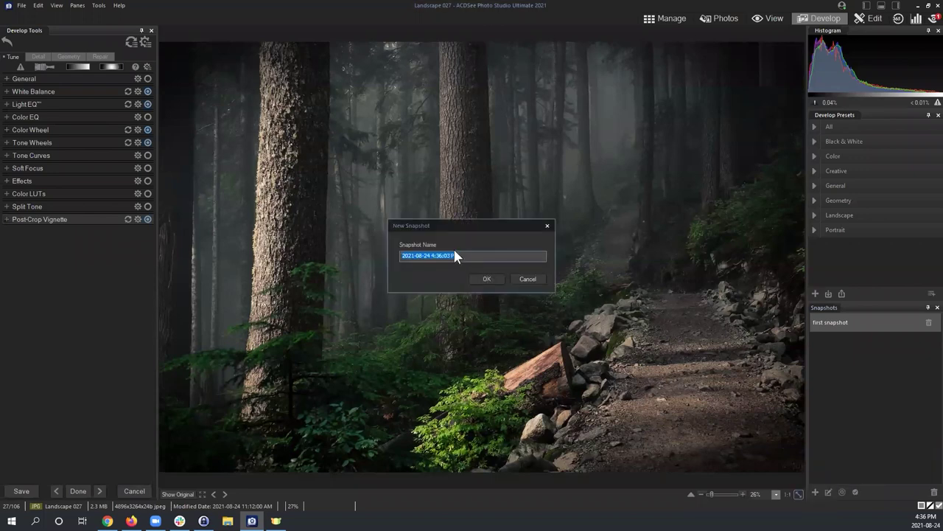
pyautogui.moveTo(464, 224); pyautogui.dragTo(565, 225)
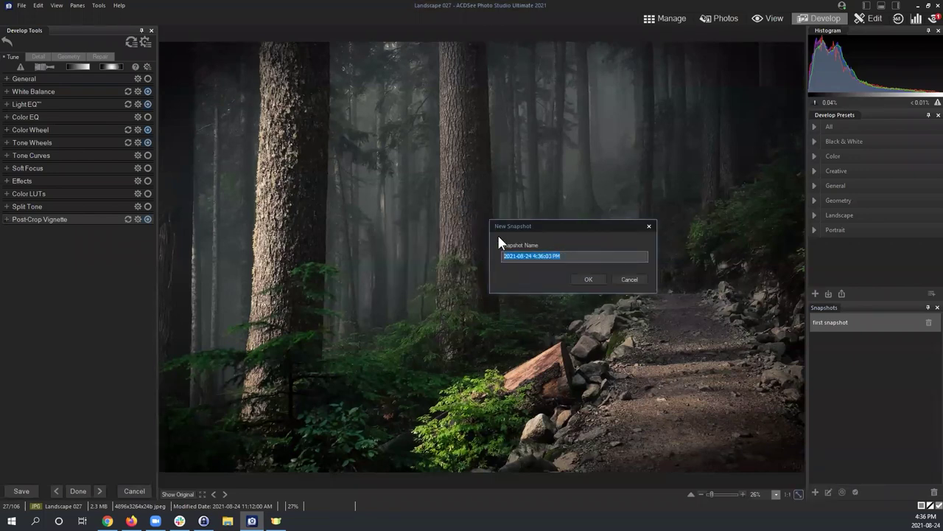
pyautogui.write('Tune Adjustments')
pyautogui.click(591, 277)
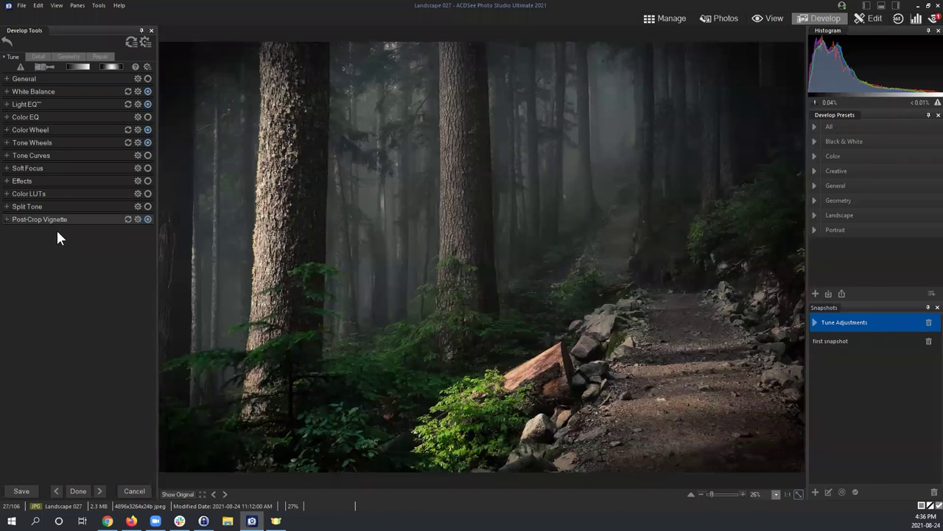
# Lower the General exposure to -0.98 eV and shift the greens toward teal with a Color Wheel Hue of 44.
pyautogui.click(7, 80)
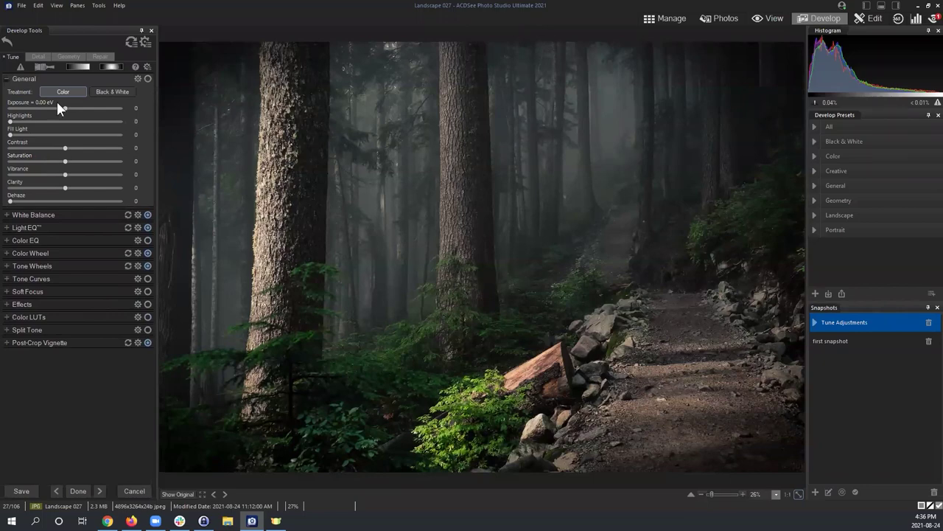
pyautogui.moveTo(65, 108); pyautogui.dragTo(52, 107)
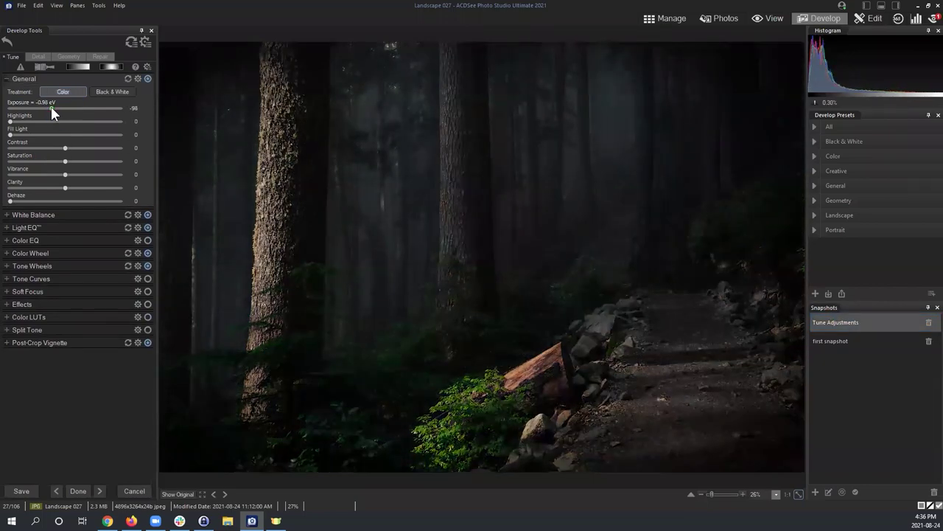
pyautogui.click(6, 254)
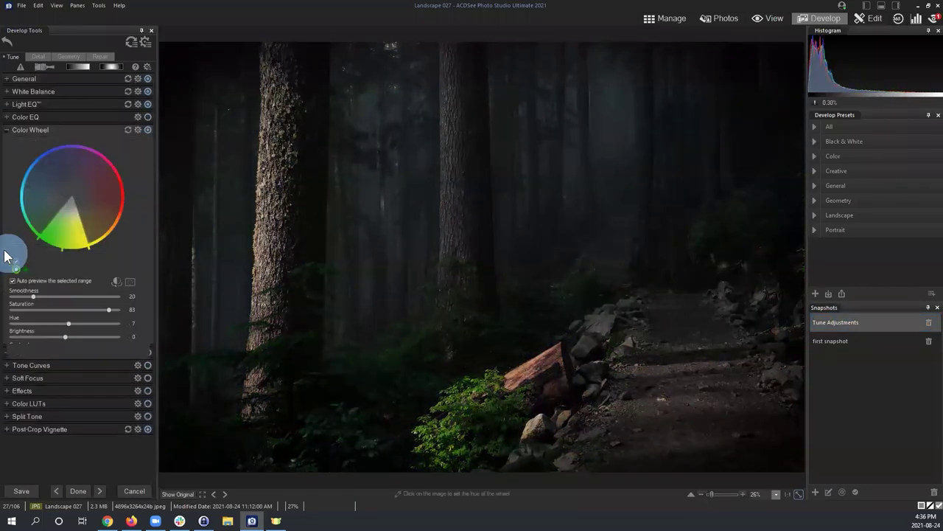
pyautogui.moveTo(76, 248)
pyautogui.mouseDown()
pyautogui.moveTo(58, 231)
pyautogui.moveTo(68, 235)
pyautogui.mouseUp()
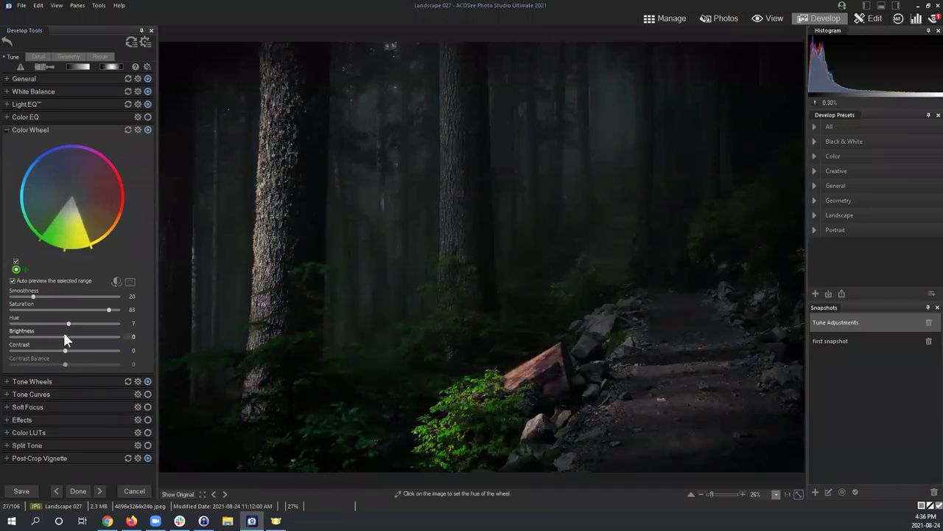
pyautogui.moveTo(69, 324); pyautogui.dragTo(89, 323)
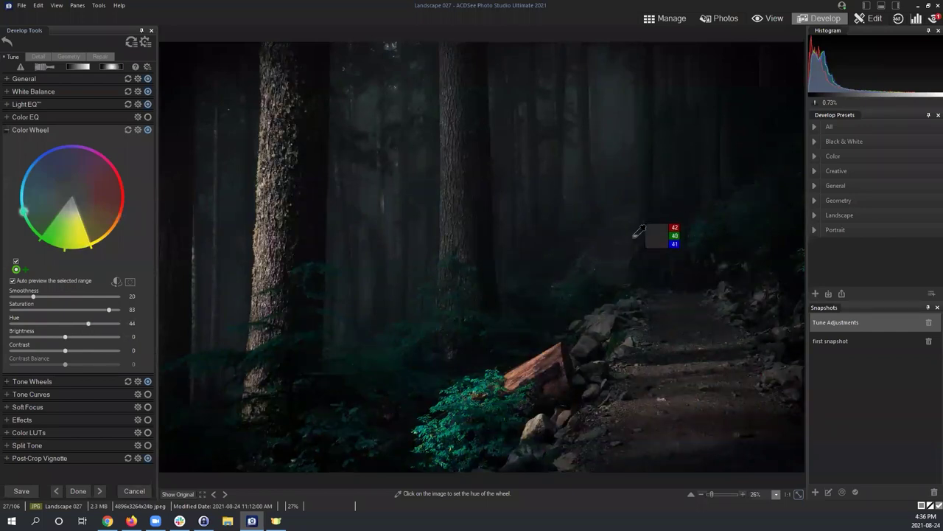
pyautogui.click(5, 133)
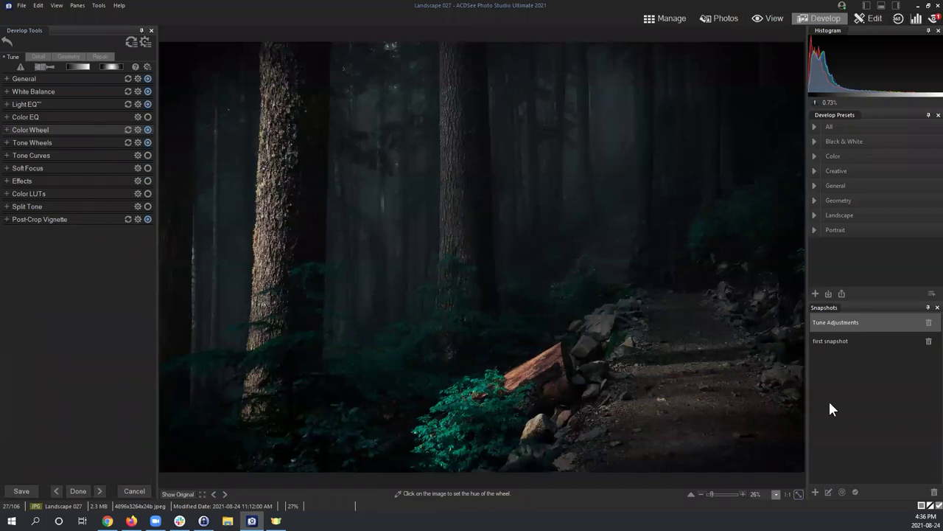
# Create a snapshot of the darkened teal version named "Moody Forest".
pyautogui.click(816, 493)
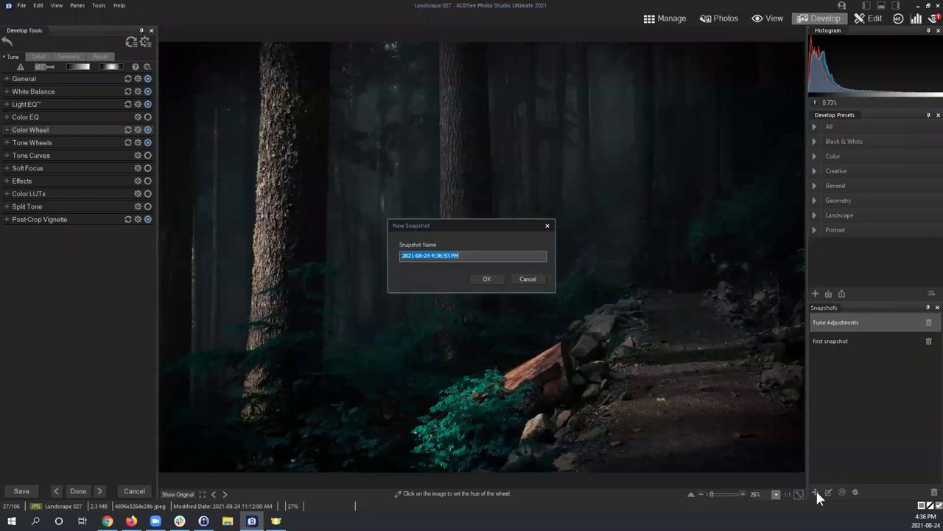
pyautogui.click(502, 255)
pyautogui.hotkey('ctrl', 'a')
pyautogui.press('BackSpace')
pyautogui.write('Moody Forest')
pyautogui.click(482, 281)
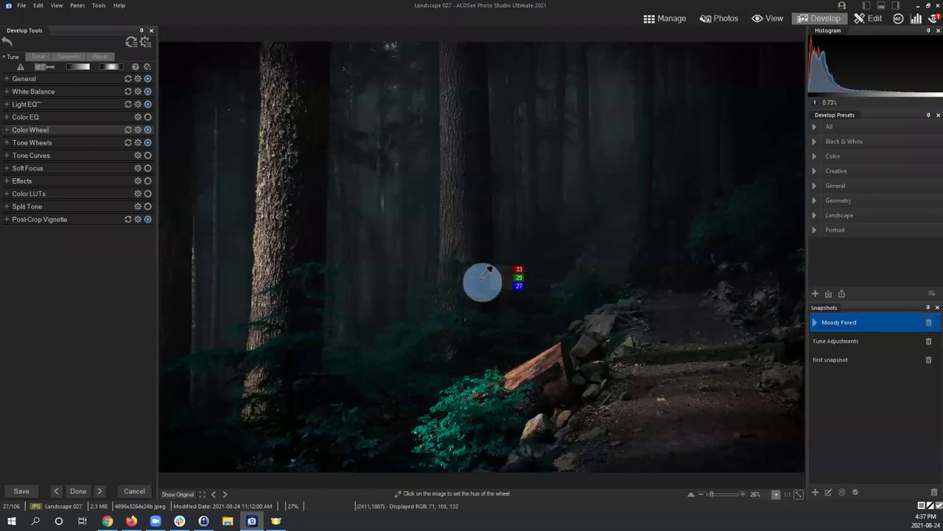
pyautogui.click(872, 423)
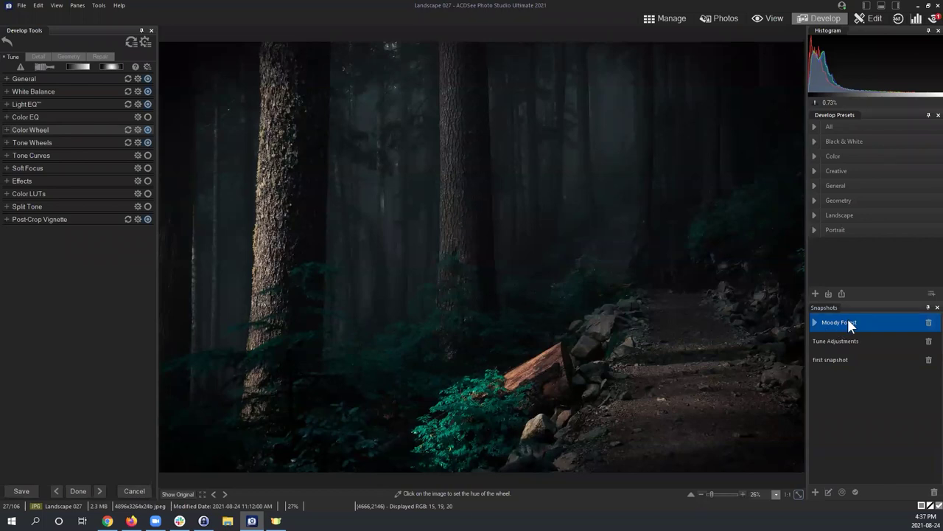
# Switch between the Tune Adjustments and Moody Forest snapshots, ending on Tune Adjustments.
pyautogui.click(833, 338)
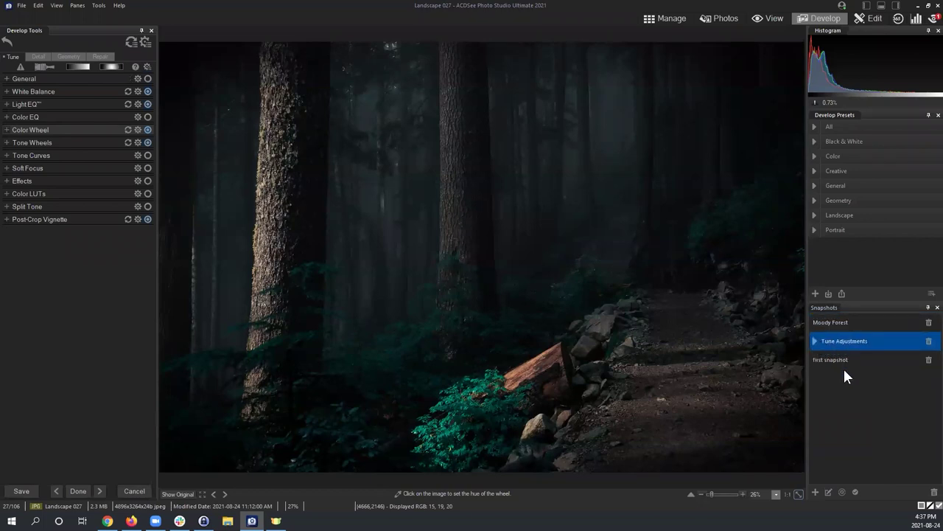
pyautogui.click(814, 340)
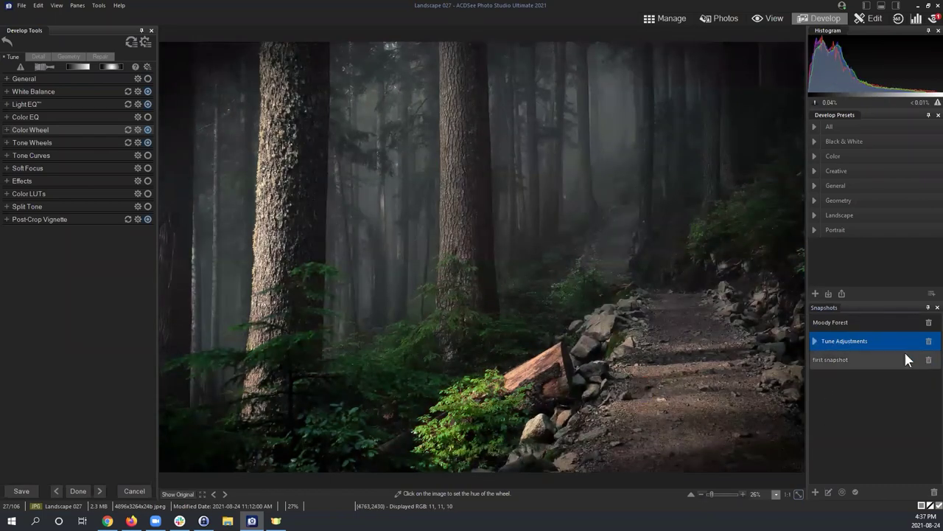
pyautogui.click(815, 322)
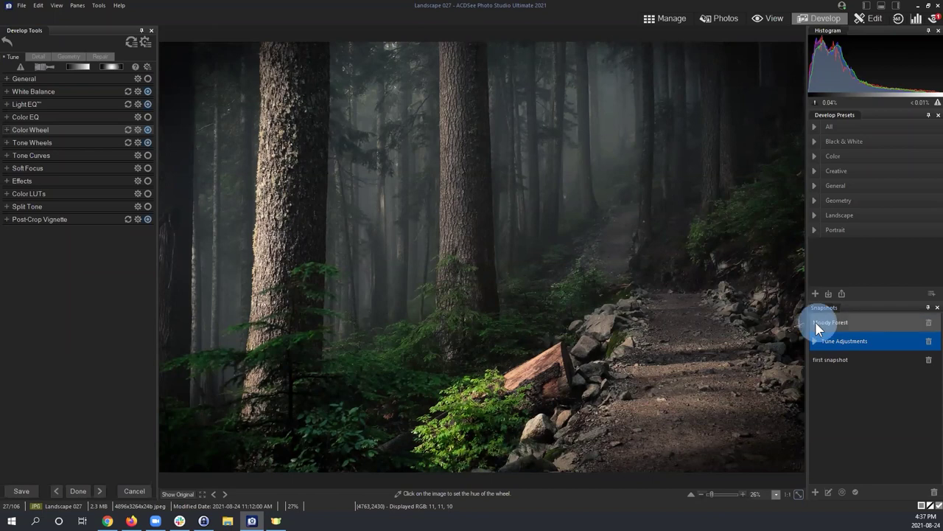
pyautogui.click(818, 322)
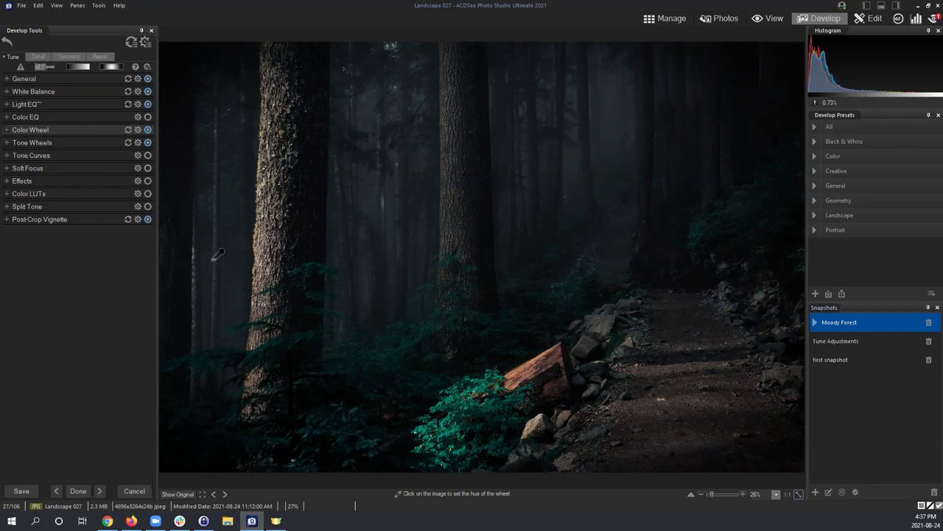
pyautogui.click(838, 342)
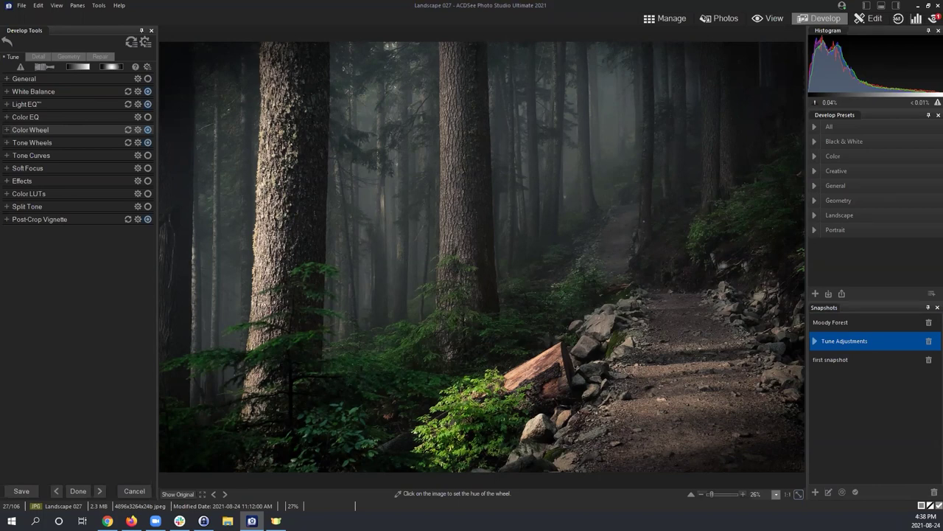
# Compare the Tune Adjustments version of the forest photo with the original image.
pyautogui.click(181, 495)
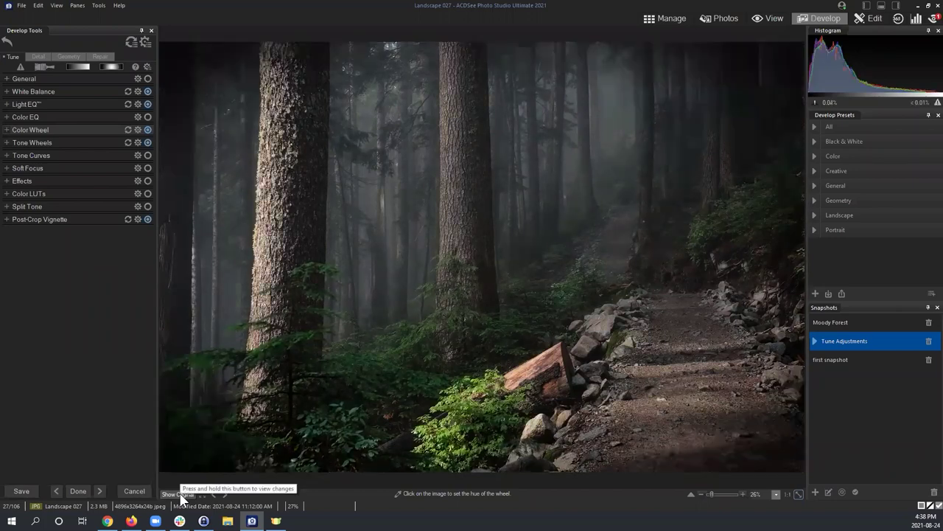
pyautogui.click(181, 496)
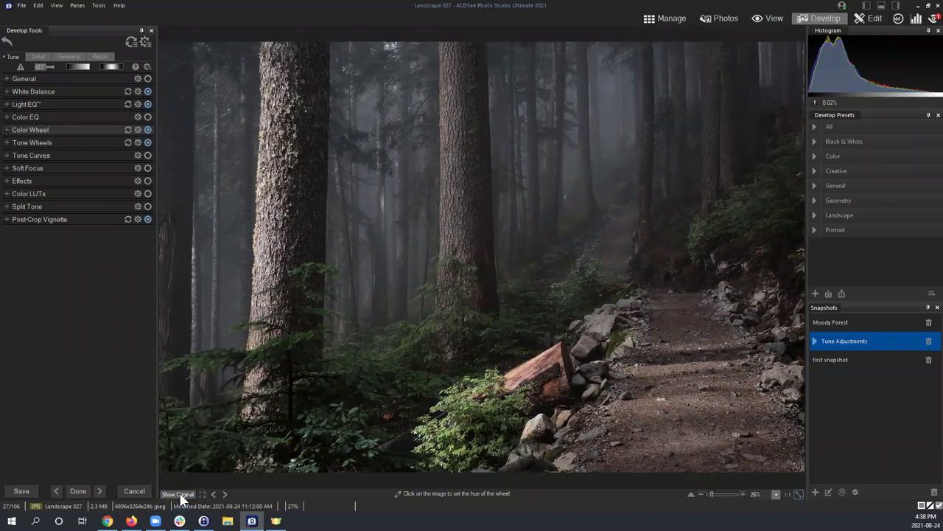
pyautogui.click(181, 495)
pyautogui.click(180, 496)
pyautogui.click(180, 495)
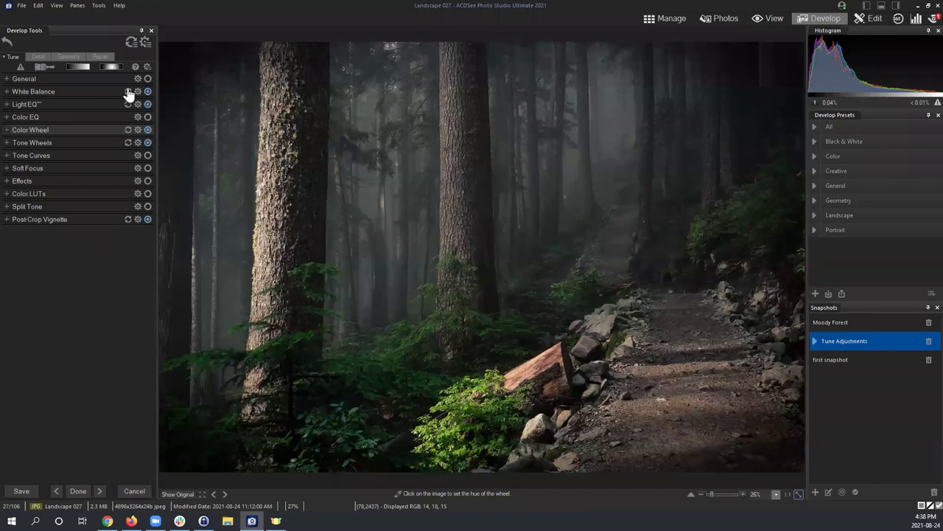
# Look through the Detail, Geometry and Repair tools, and return to the Tune adjustments.
pyautogui.click(127, 272)
pyautogui.click(35, 56)
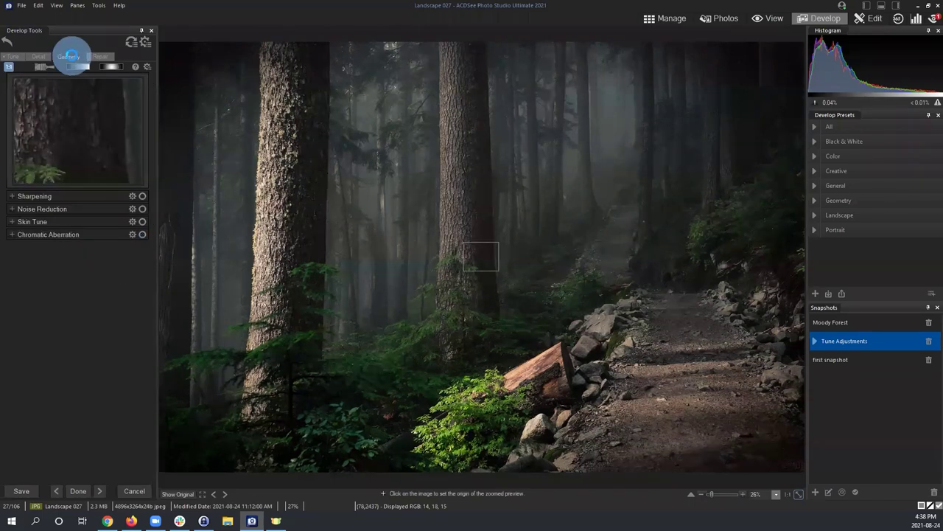
pyautogui.click(69, 56)
pyautogui.click(100, 56)
pyautogui.click(12, 56)
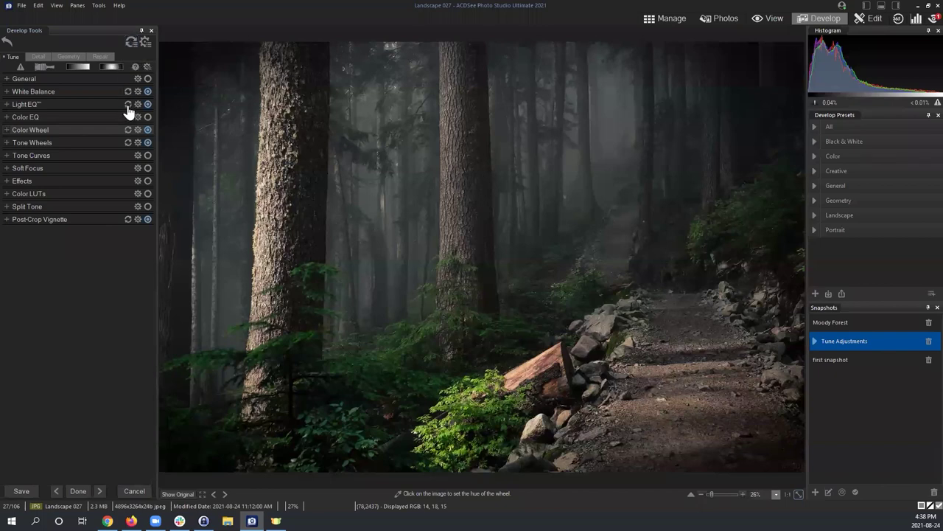
# Reset all Develop adjustments on the photo and restore them from the Tune Adjustments snapshot.
pyautogui.click(130, 43)
pyautogui.click(130, 42)
pyautogui.click(108, 325)
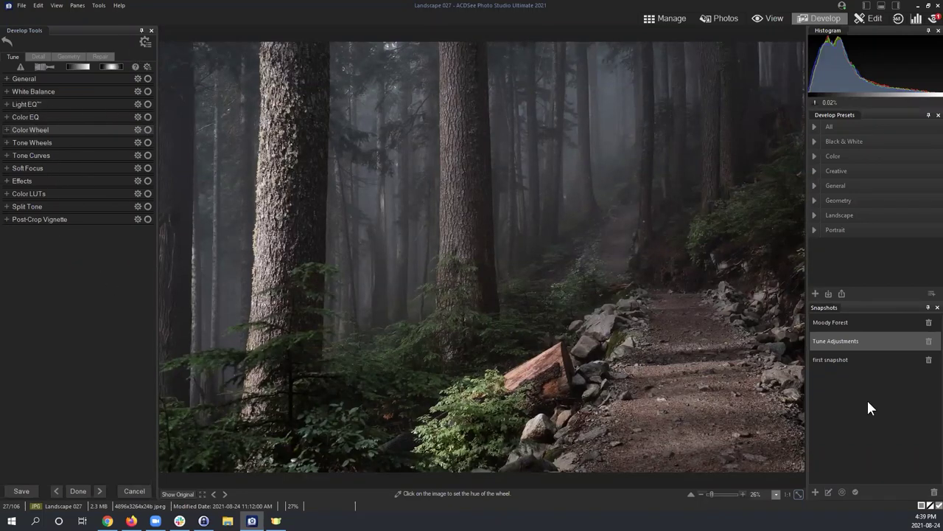
pyautogui.click(831, 344)
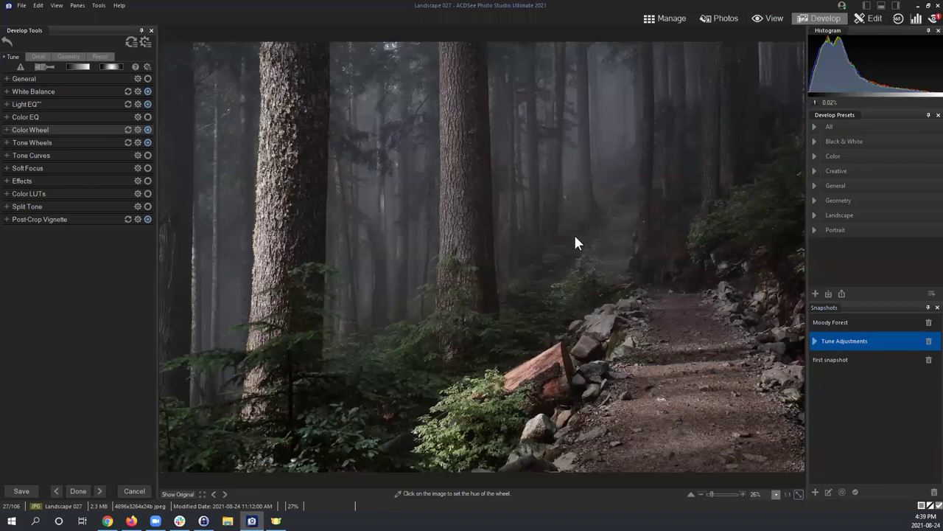
pyautogui.click(906, 403)
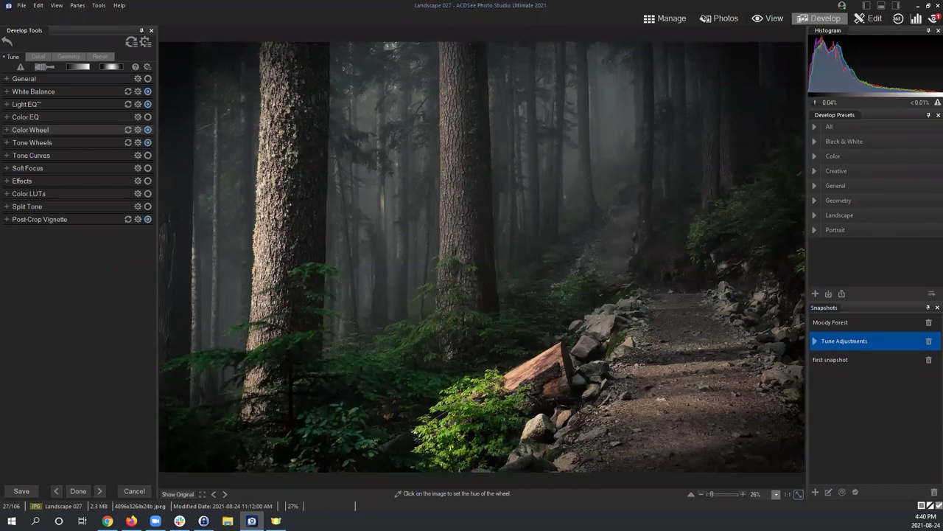
# Check the restored edits against the unedited original several times.
pyautogui.click(180, 494)
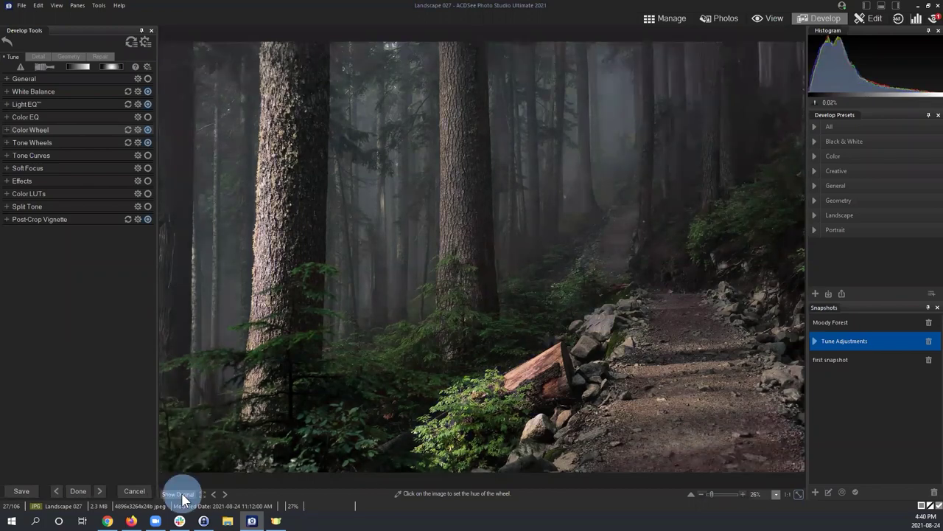
pyautogui.click(181, 498)
pyautogui.click(181, 497)
pyautogui.click(180, 497)
pyautogui.click(179, 497)
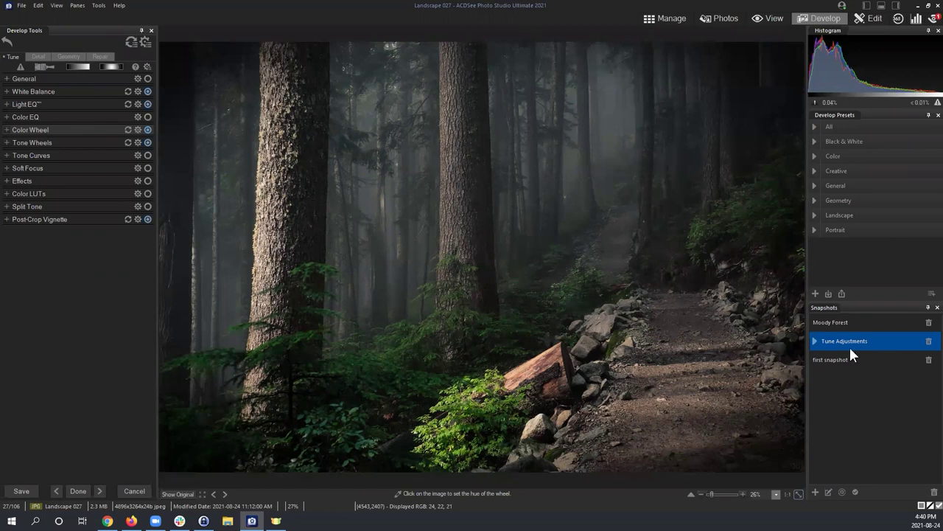
pyautogui.click(872, 410)
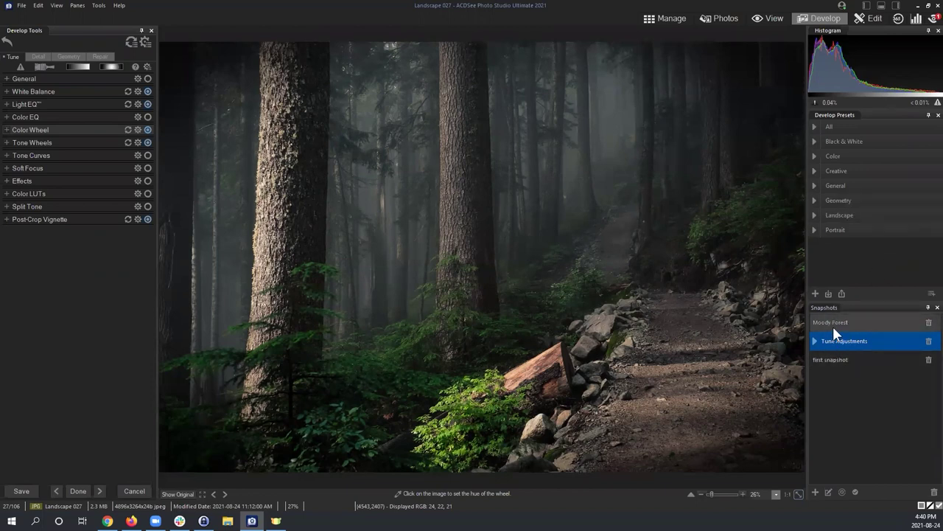
pyautogui.click(842, 395)
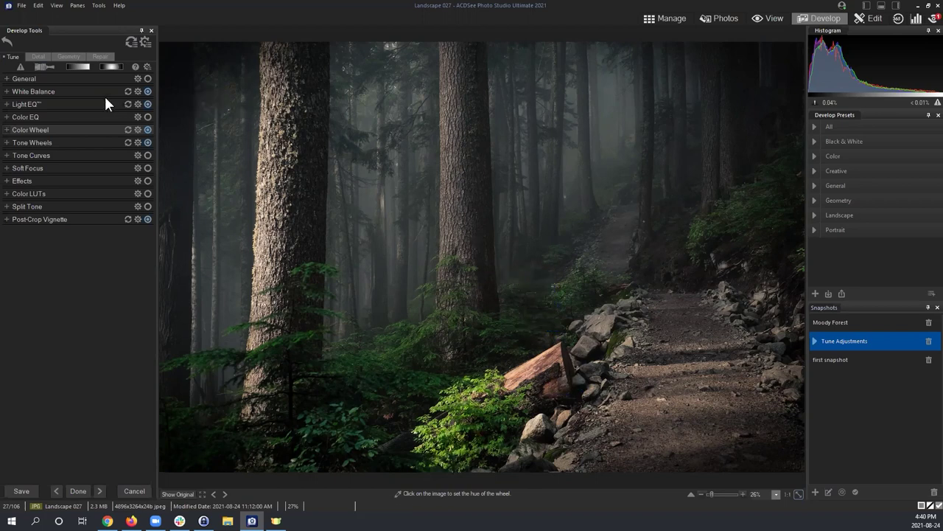
# Activate the Develop Brush and set its Contrast to 37.
pyautogui.click(41, 64)
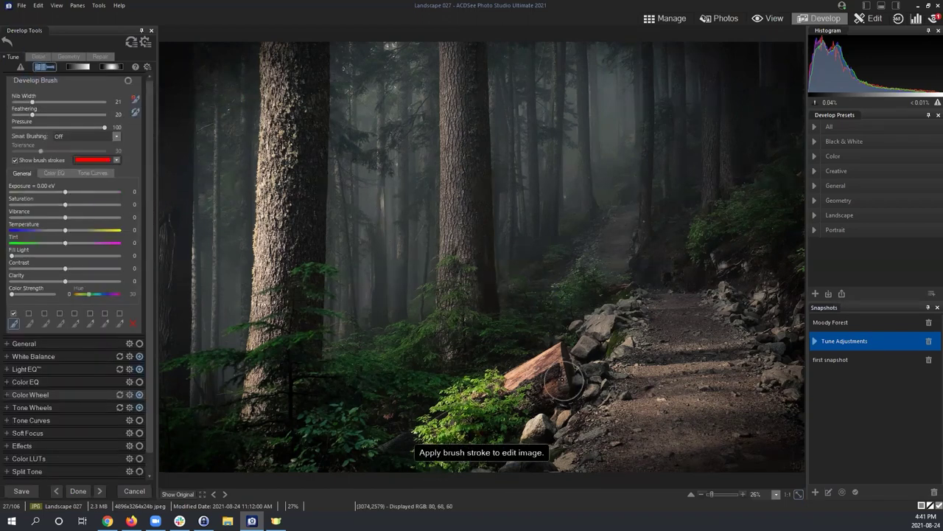
pyautogui.scroll(7, 563, 378)
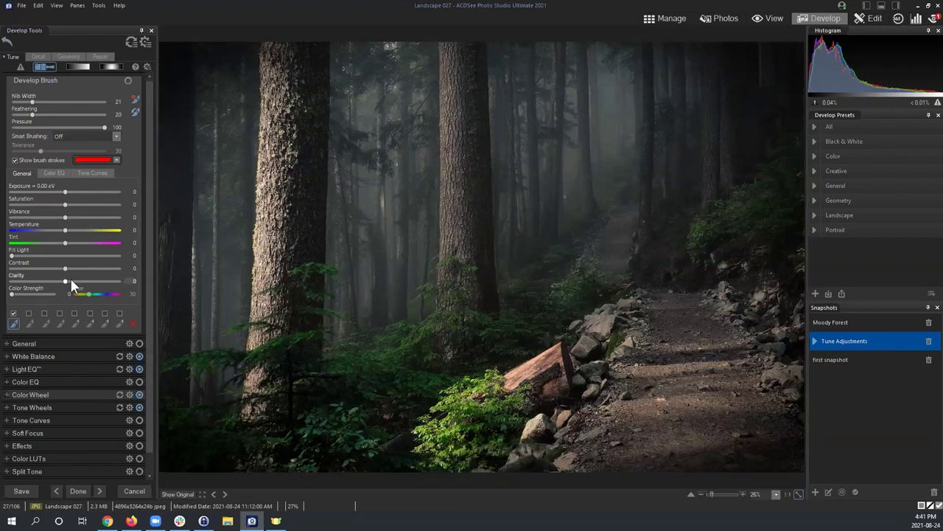
pyautogui.moveTo(65, 267)
pyautogui.mouseDown()
pyautogui.moveTo(83, 278)
pyautogui.moveTo(84, 270)
pyautogui.mouseUp()
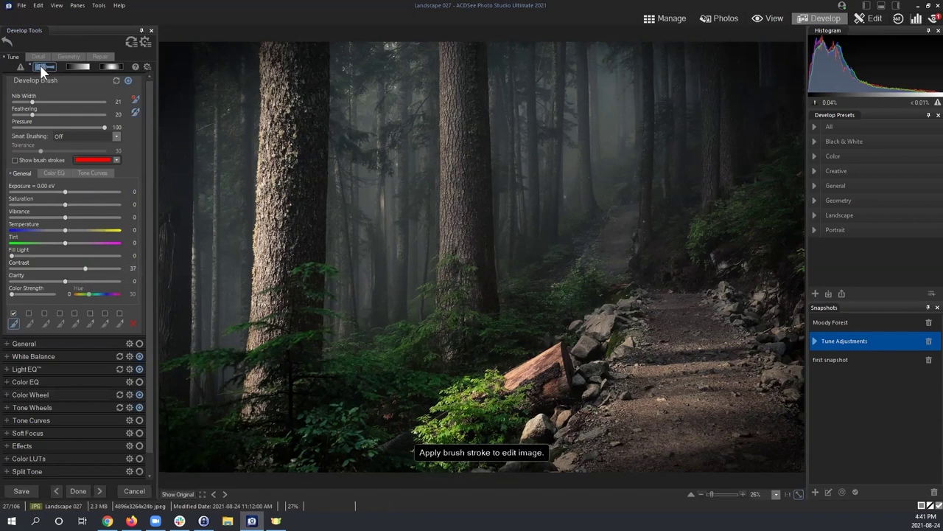
# Look at the linear and radial gradient tools, and return to the Develop Brush settings.
pyautogui.click(80, 66)
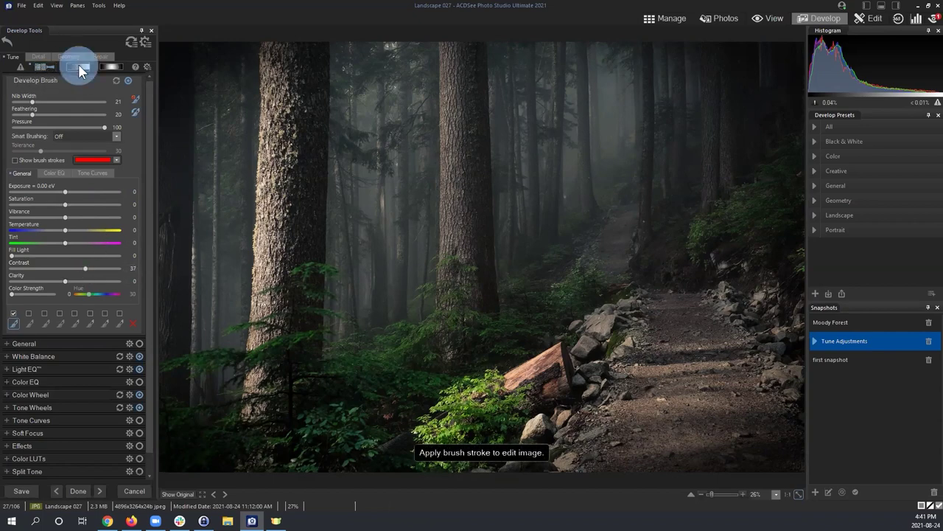
pyautogui.click(107, 67)
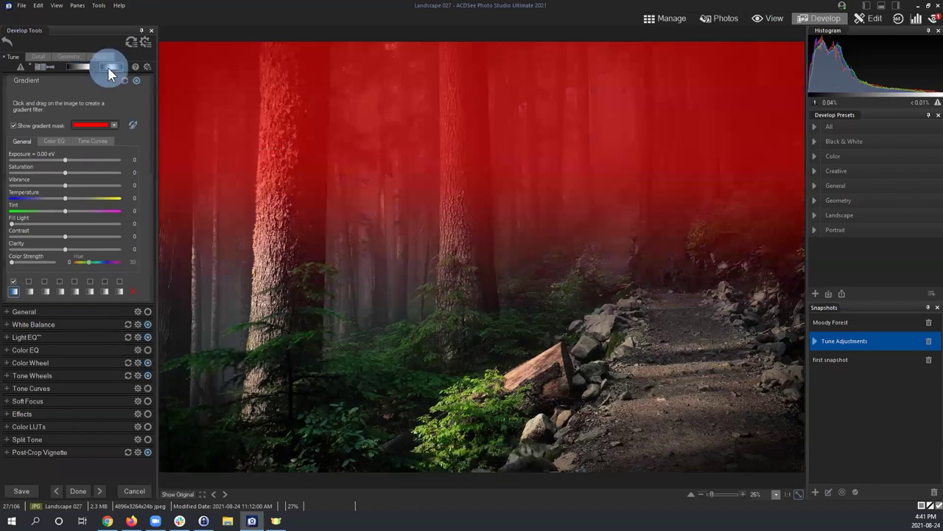
pyautogui.click(34, 64)
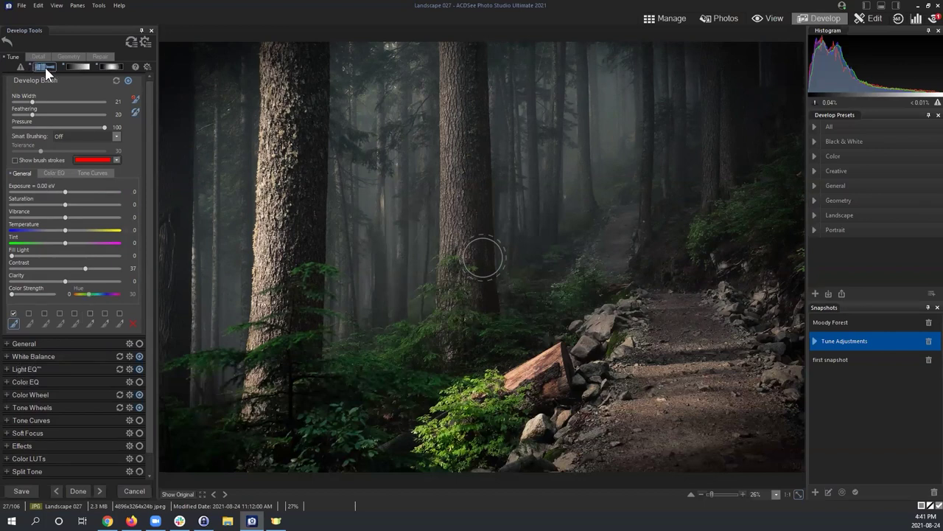
# Set the Develop Brush to Nib Width 40, Feathering 37, Exposure +0.09 eV, Saturation -6 and Contrast 42.
pyautogui.moveTo(32, 101)
pyautogui.mouseDown()
pyautogui.moveTo(66, 100)
pyautogui.moveTo(50, 99)
pyautogui.moveTo(73, 110)
pyautogui.moveTo(47, 110)
pyautogui.mouseUp()
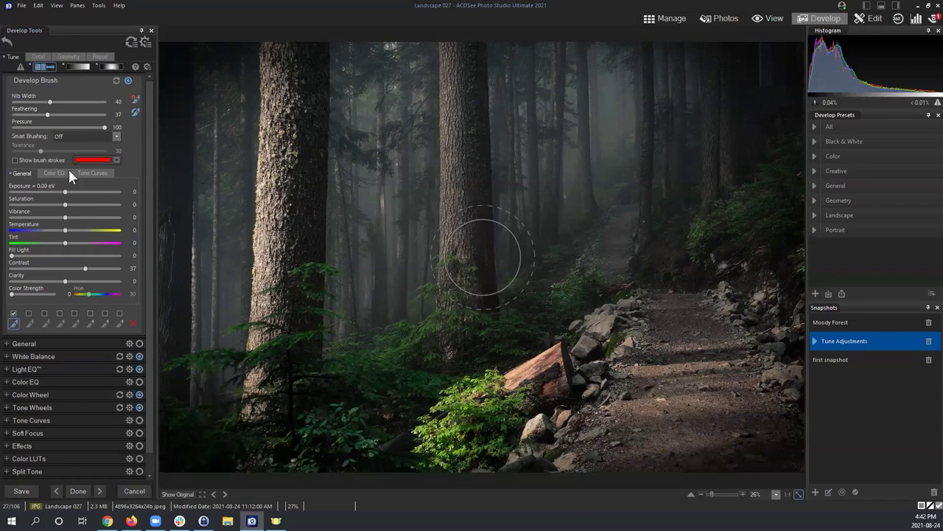
pyautogui.moveTo(65, 192)
pyautogui.mouseDown()
pyautogui.moveTo(80, 190)
pyautogui.moveTo(66, 192)
pyautogui.moveTo(80, 200)
pyautogui.moveTo(58, 215)
pyautogui.mouseUp()
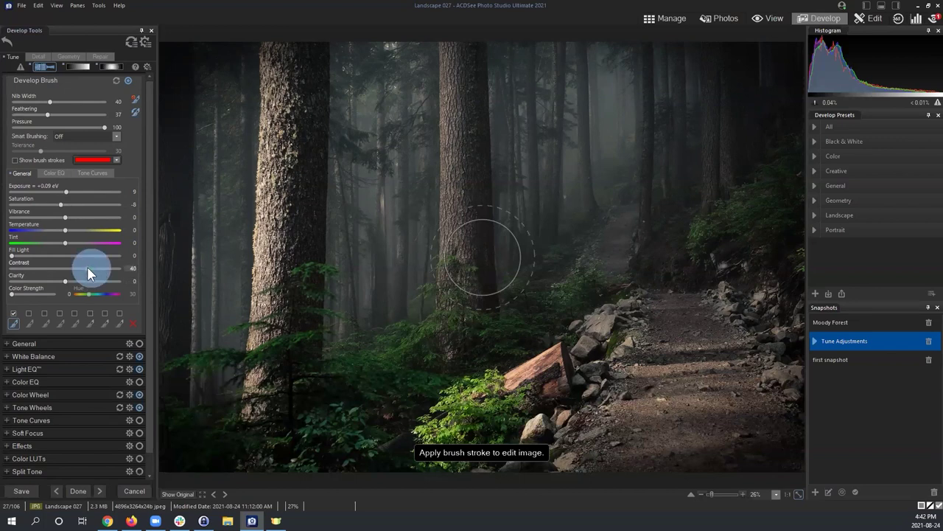
pyautogui.moveTo(87, 267); pyautogui.dragTo(88, 267)
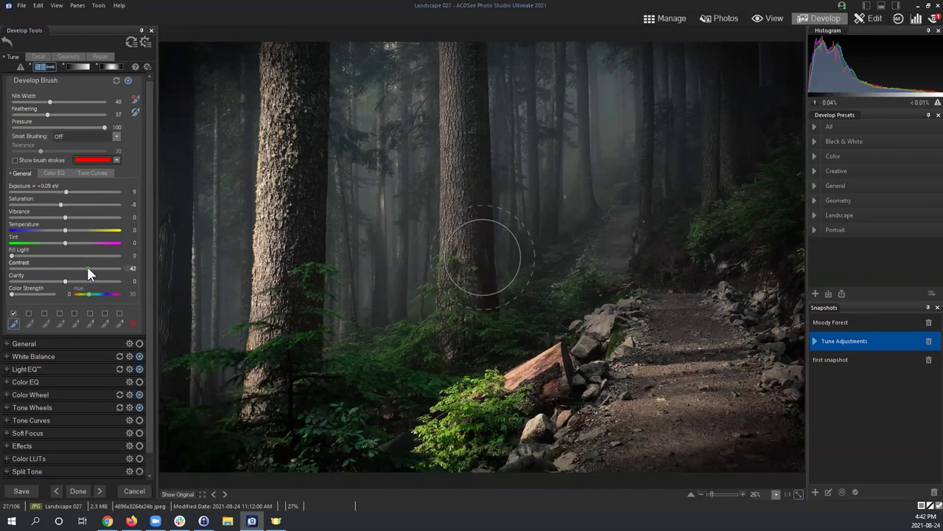
# Compare the Develop Brush's adjustment groups with the whole-image Tune groups, including Light EQ, and return to the brush settings.
pyautogui.click(89, 174)
pyautogui.click(24, 172)
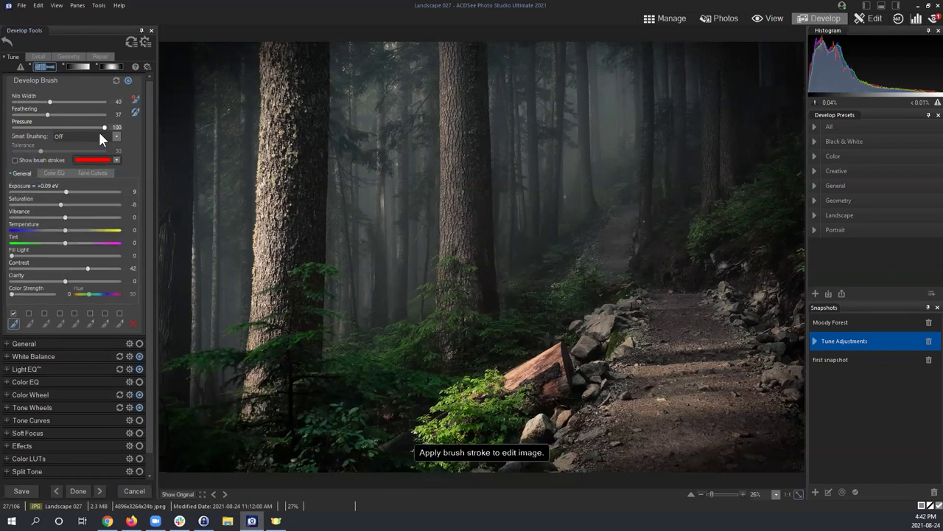
pyautogui.click(42, 65)
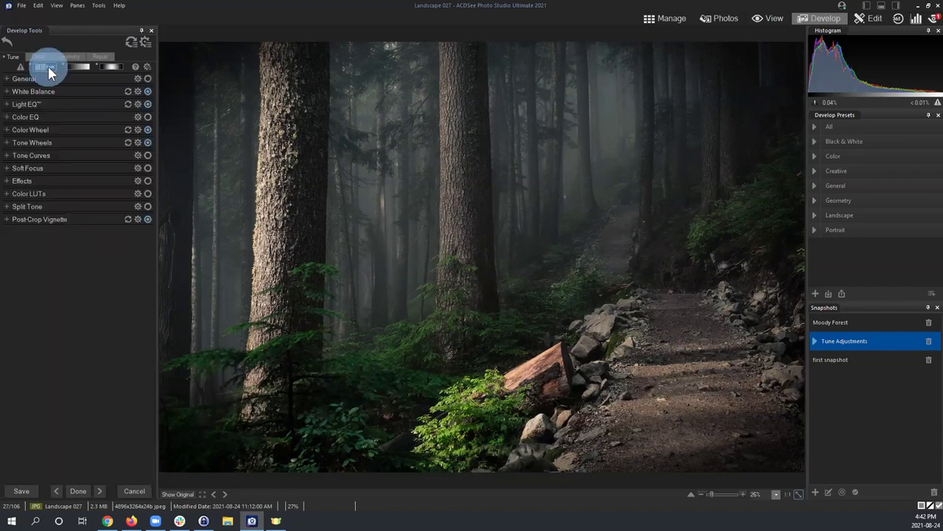
pyautogui.click(47, 66)
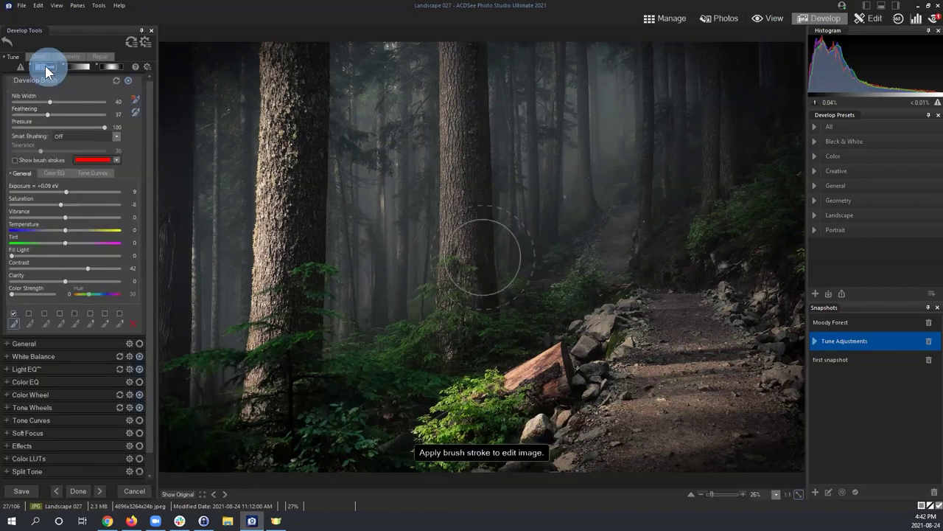
pyautogui.click(7, 372)
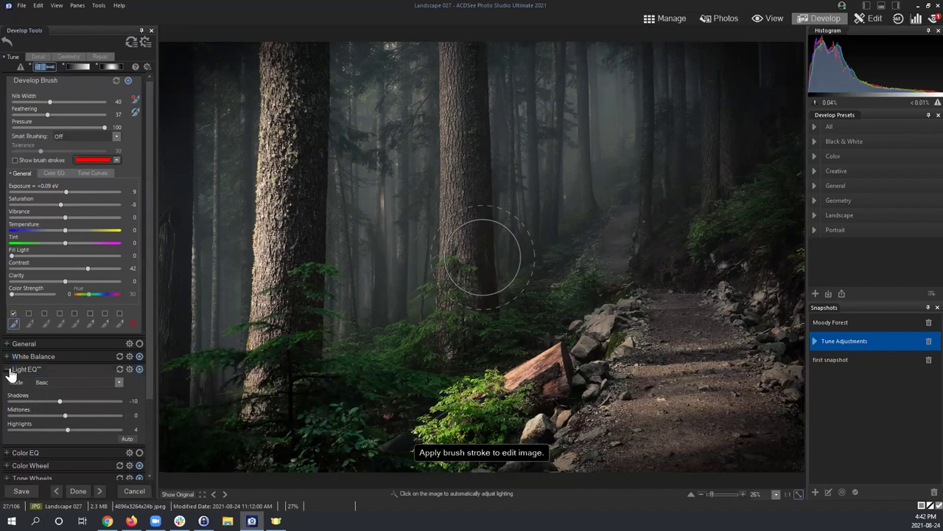
pyautogui.click(46, 66)
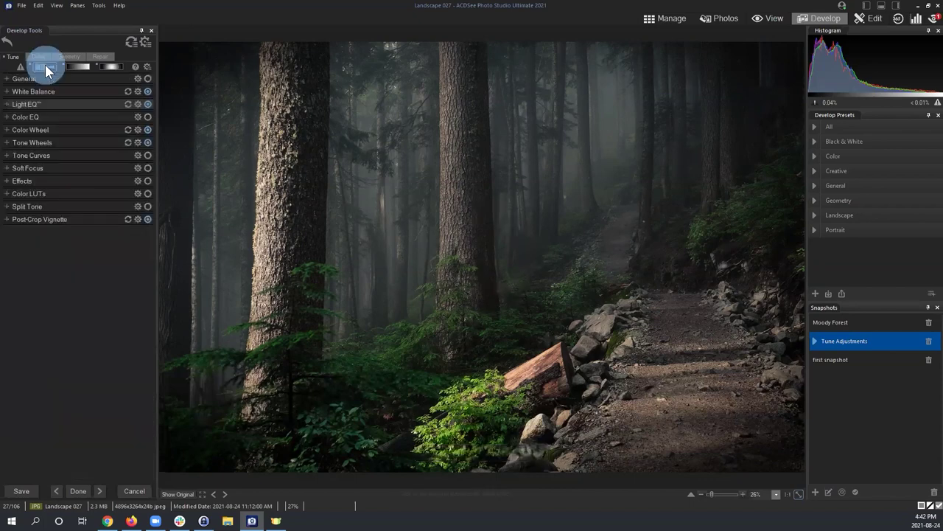
pyautogui.click(46, 67)
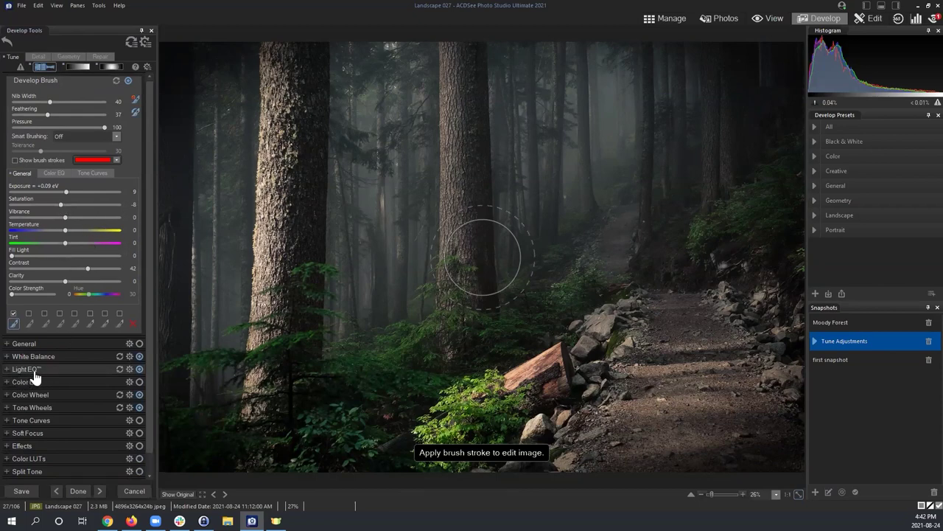
# Bend the Develop Brush's tone curve downward to darken, and paint over the path, rocks, log and bright green bush.
pyautogui.click(96, 173)
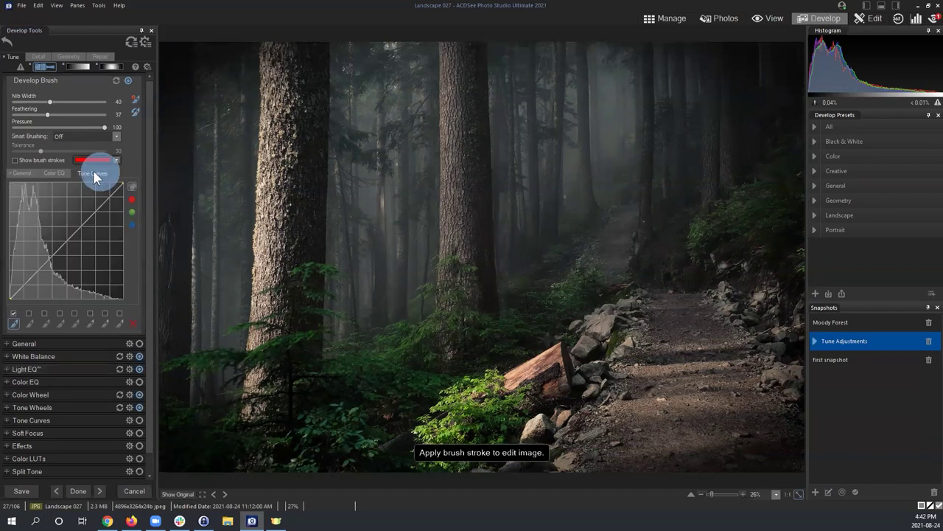
pyautogui.moveTo(51, 267); pyautogui.dragTo(64, 267)
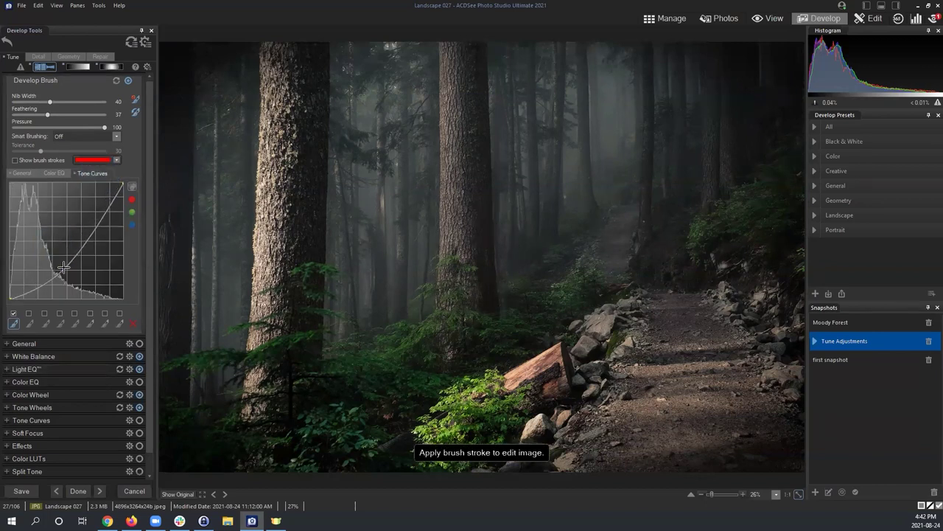
pyautogui.moveTo(553, 387)
pyautogui.mouseDown()
pyautogui.moveTo(630, 327)
pyautogui.moveTo(727, 316)
pyautogui.moveTo(716, 390)
pyautogui.moveTo(621, 421)
pyautogui.moveTo(717, 399)
pyautogui.moveTo(720, 412)
pyautogui.moveTo(737, 396)
pyautogui.moveTo(653, 358)
pyautogui.mouseUp()
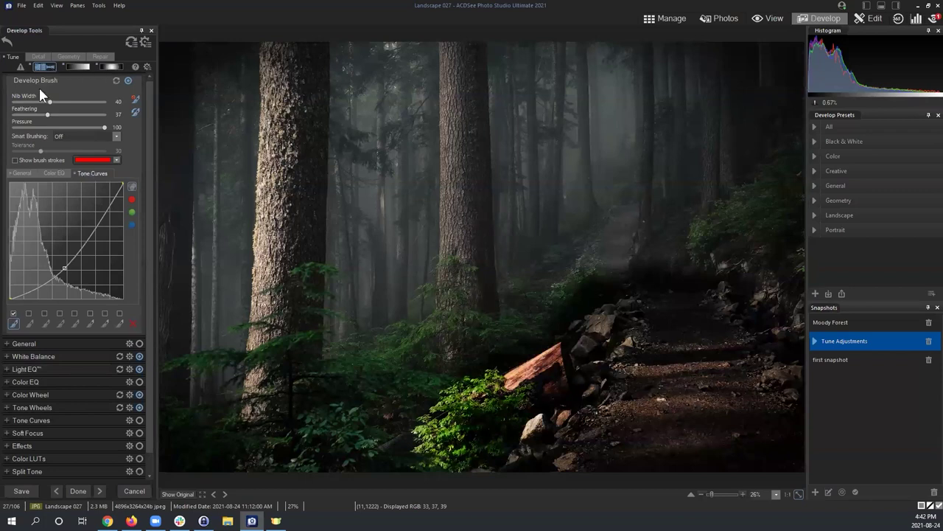
# Toggle the red brush stroke overlay several times to inspect the painted area, leaving it shown.
pyautogui.click(15, 160)
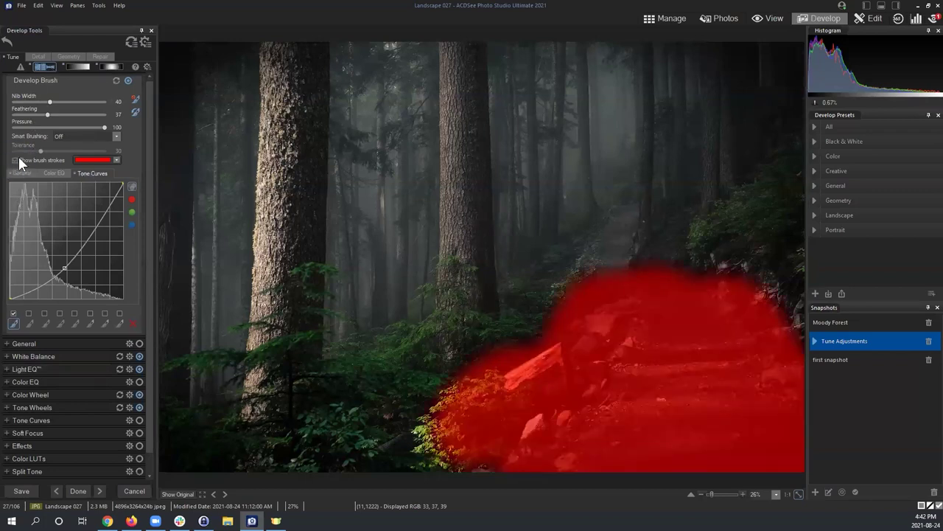
pyautogui.click(32, 165)
pyautogui.click(32, 165)
pyautogui.click(32, 165)
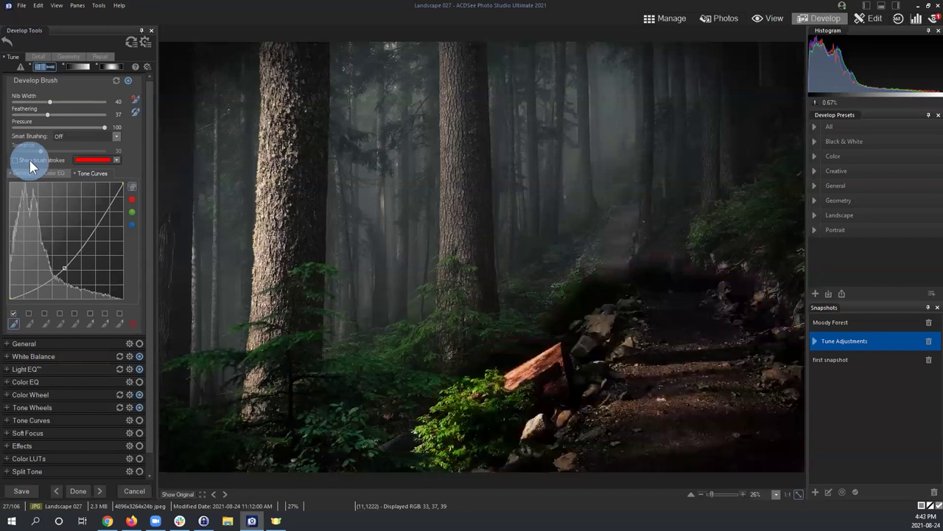
pyautogui.click(31, 165)
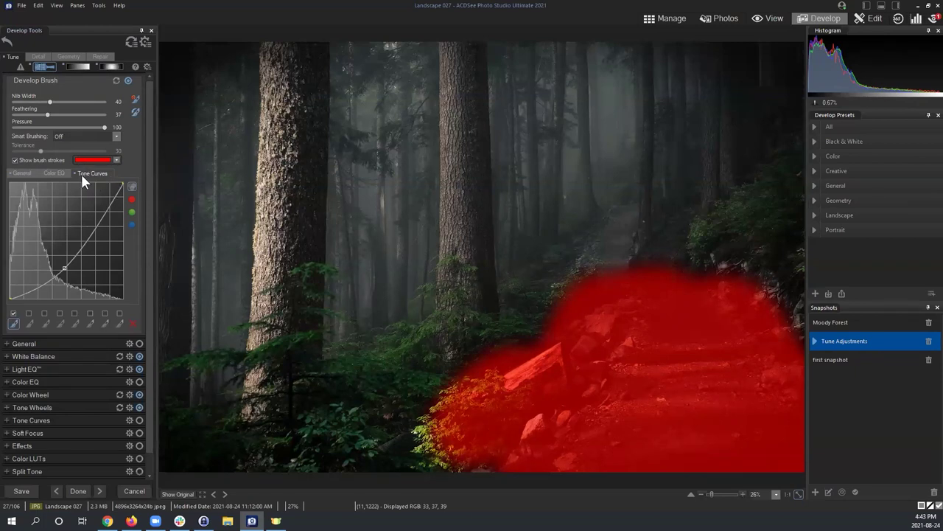
# Reset the Develop Brush and set its Fill Light to 8, Contrast to 37 and Clarity to 8.
pyautogui.click(116, 85)
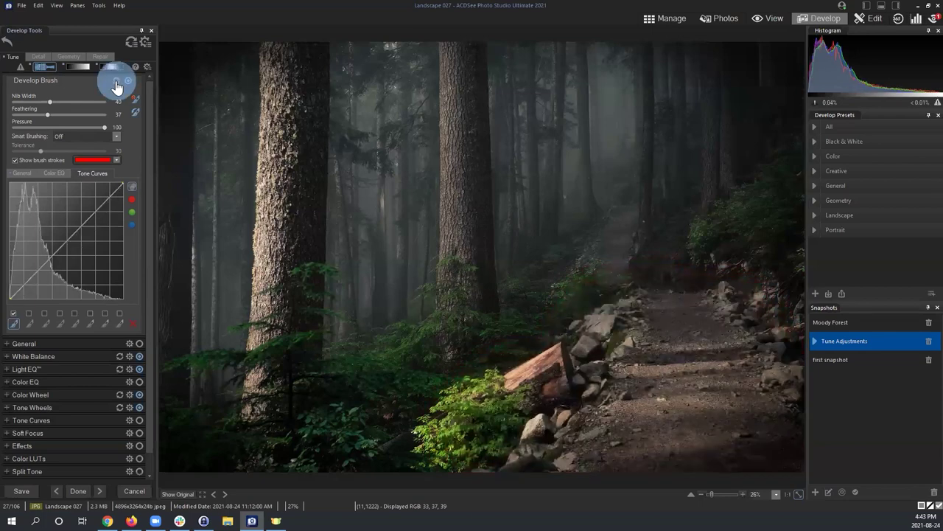
pyautogui.click(22, 173)
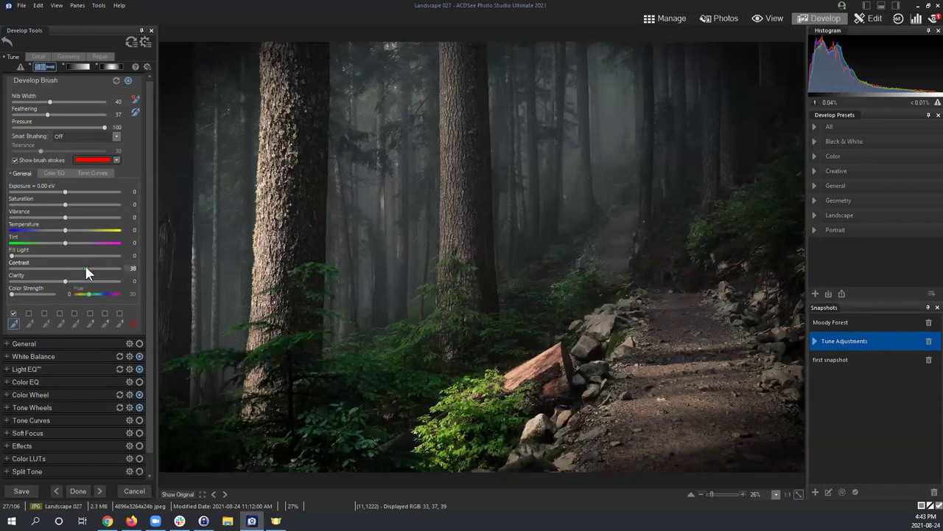
pyautogui.scroll(1, 85, 266)
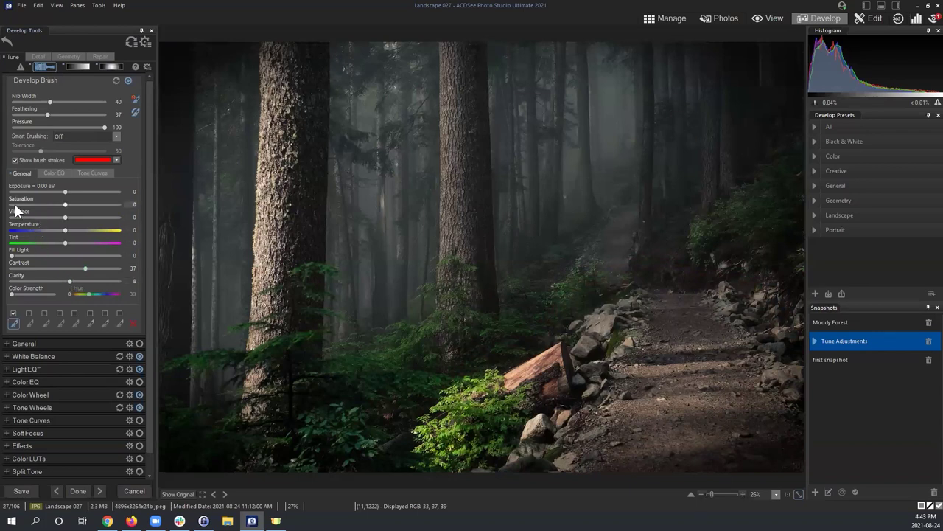
pyautogui.click(14, 256)
pyautogui.moveTo(12, 255); pyautogui.dragTo(20, 255)
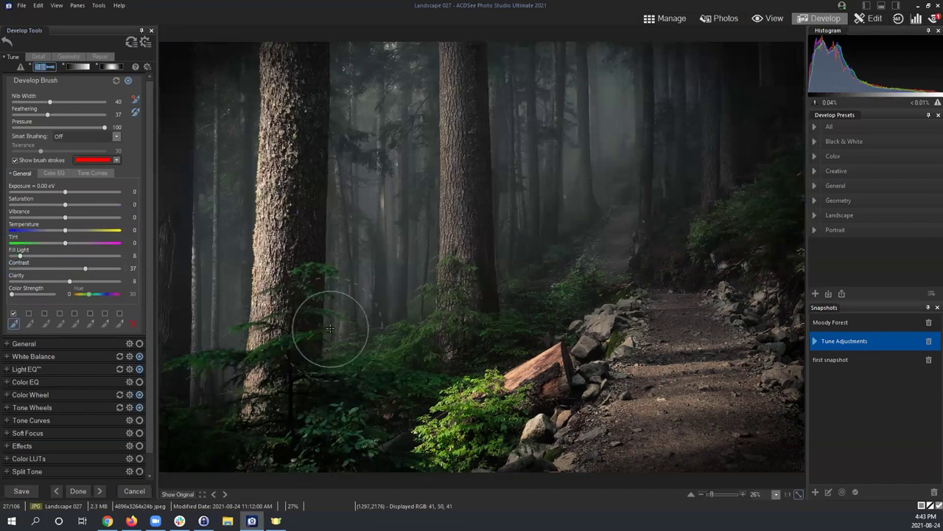
# Reduce the brush's Nib Width to 14, paint over the rocks beside the log, and hide the brush stroke overlay.
pyautogui.scroll(-4, 560, 362)
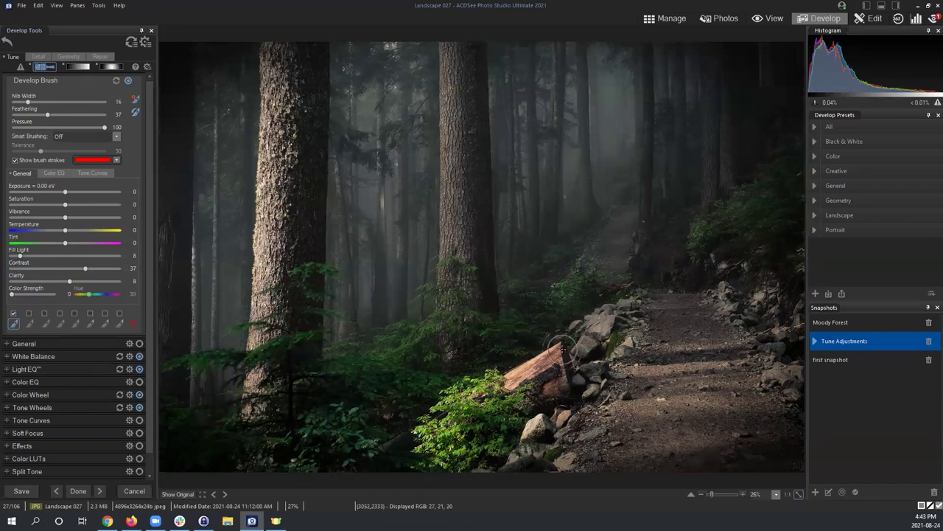
pyautogui.scroll(-3, 560, 360)
pyautogui.moveTo(592, 381); pyautogui.dragTo(587, 382)
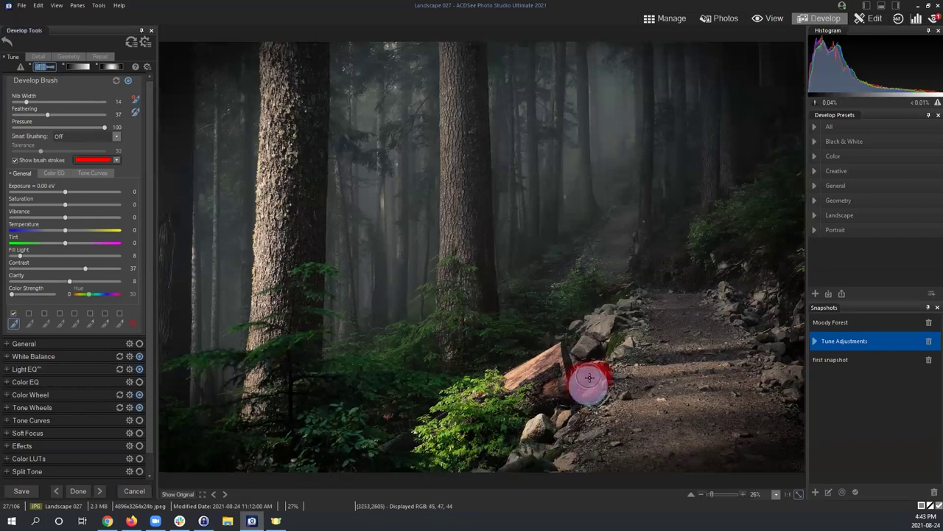
pyautogui.click(15, 160)
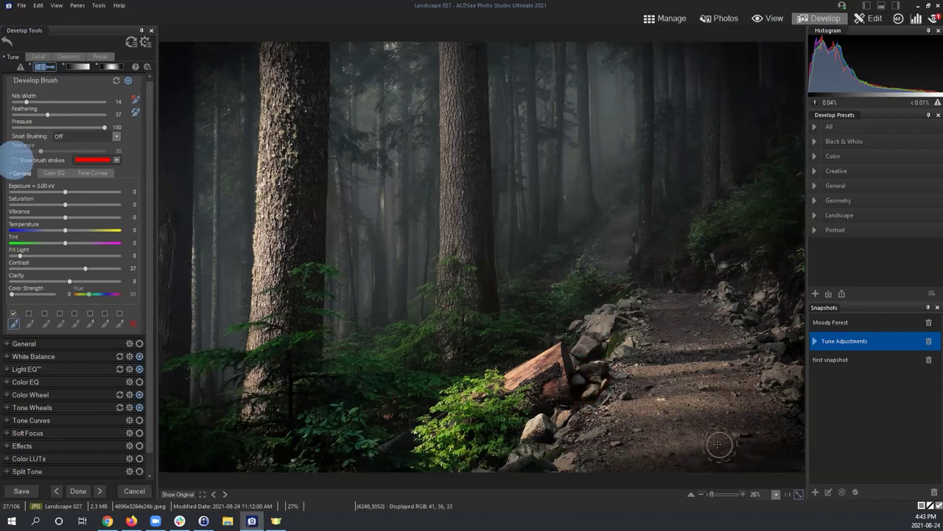
# Brush the adjustment over the rest of the path and its bordering rocks, the cut log and the bright green bush.
pyautogui.click(605, 326)
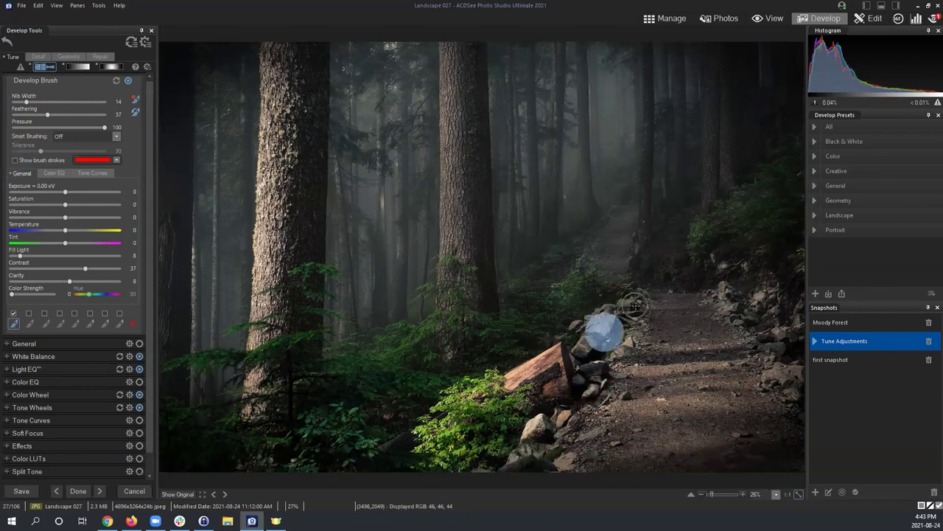
pyautogui.click(668, 302)
pyautogui.click(713, 311)
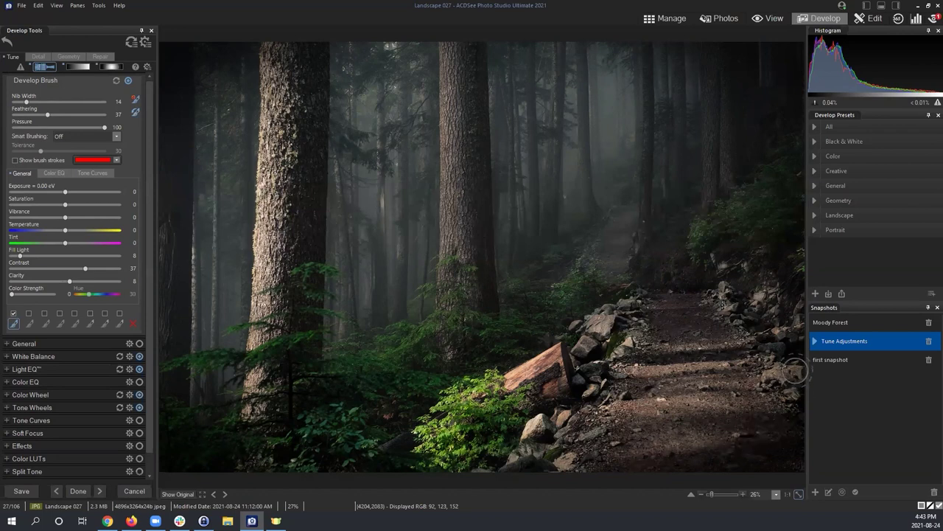
pyautogui.moveTo(711, 279); pyautogui.dragTo(695, 277)
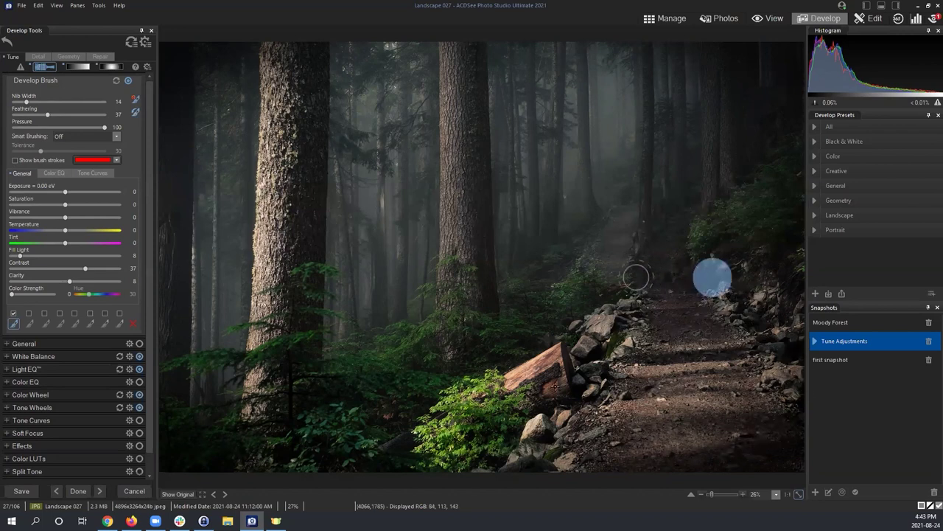
pyautogui.moveTo(561, 383)
pyautogui.mouseDown()
pyautogui.moveTo(558, 355)
pyautogui.moveTo(526, 376)
pyautogui.moveTo(552, 386)
pyautogui.moveTo(536, 446)
pyautogui.moveTo(506, 467)
pyautogui.moveTo(429, 461)
pyautogui.moveTo(454, 418)
pyautogui.mouseUp()
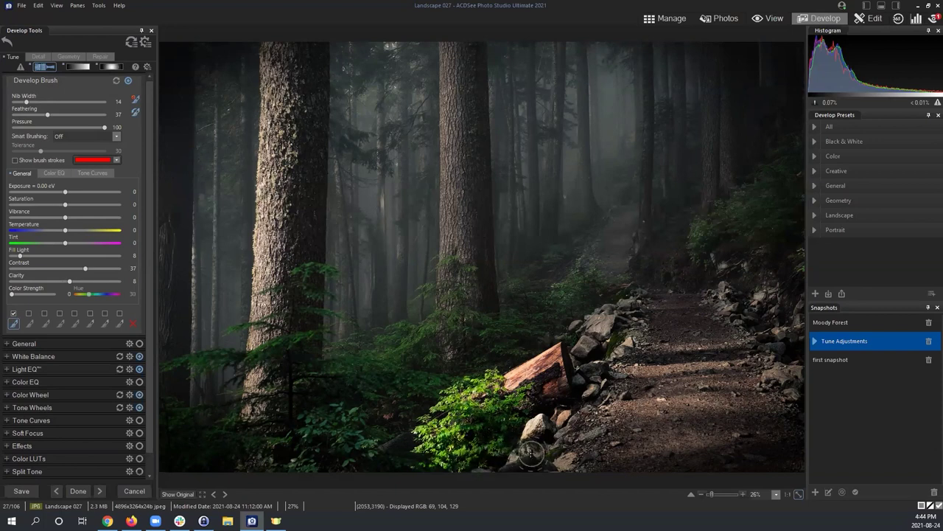
pyautogui.moveTo(512, 348)
pyautogui.mouseDown()
pyautogui.moveTo(428, 376)
pyautogui.moveTo(419, 414)
pyautogui.moveTo(396, 439)
pyautogui.mouseUp()
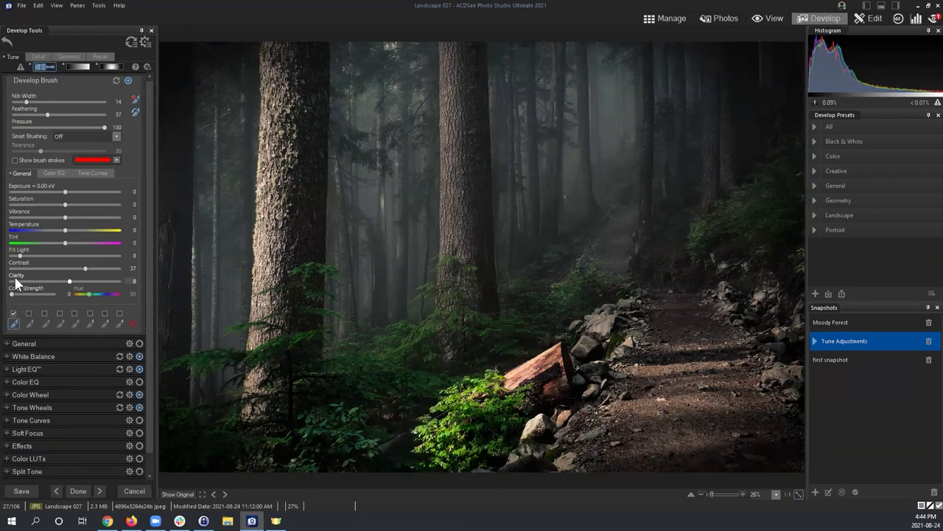
# Check coverage with the brush stroke overlay shown, and paint over the missed patch of rocks at the path's edge.
pyautogui.click(19, 159)
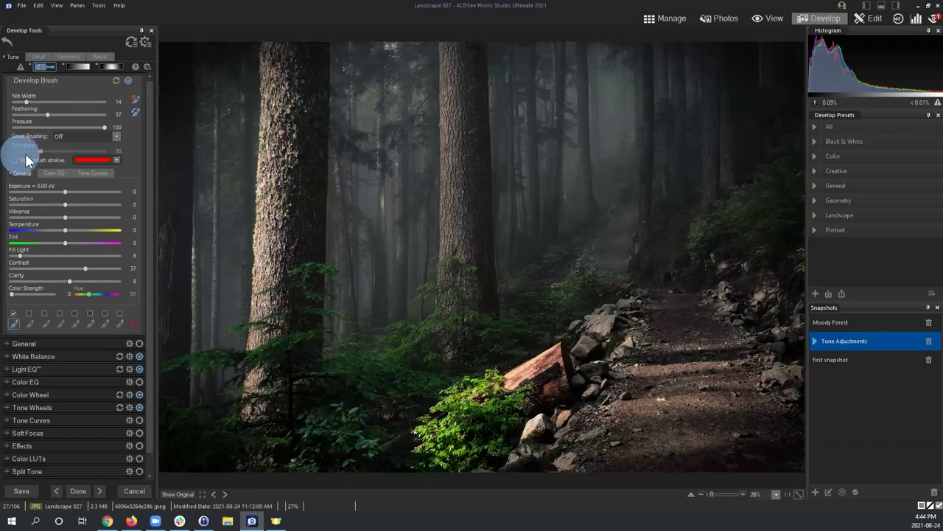
pyautogui.click(15, 160)
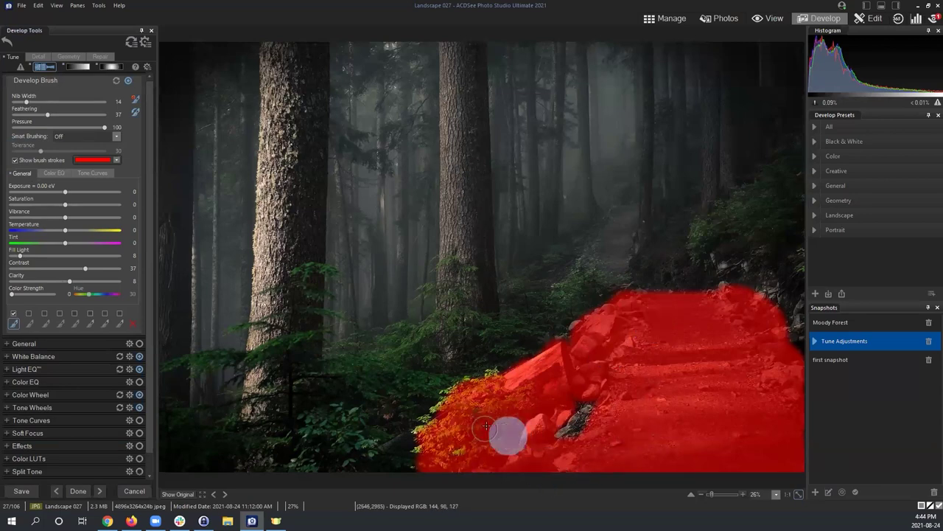
pyautogui.moveTo(487, 426)
pyautogui.mouseDown()
pyautogui.moveTo(491, 417)
pyautogui.moveTo(582, 435)
pyautogui.moveTo(582, 427)
pyautogui.moveTo(697, 406)
pyautogui.moveTo(802, 435)
pyautogui.mouseUp()
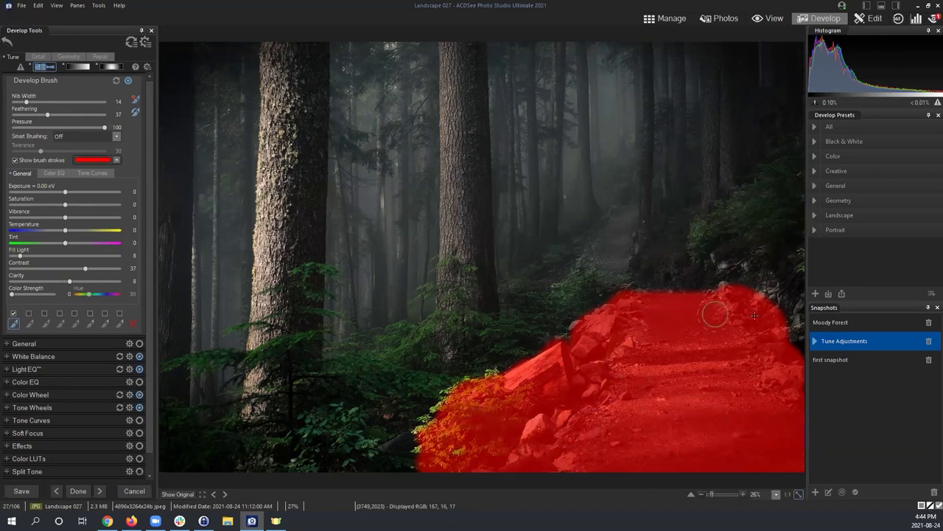
pyautogui.click(13, 314)
pyautogui.click(15, 159)
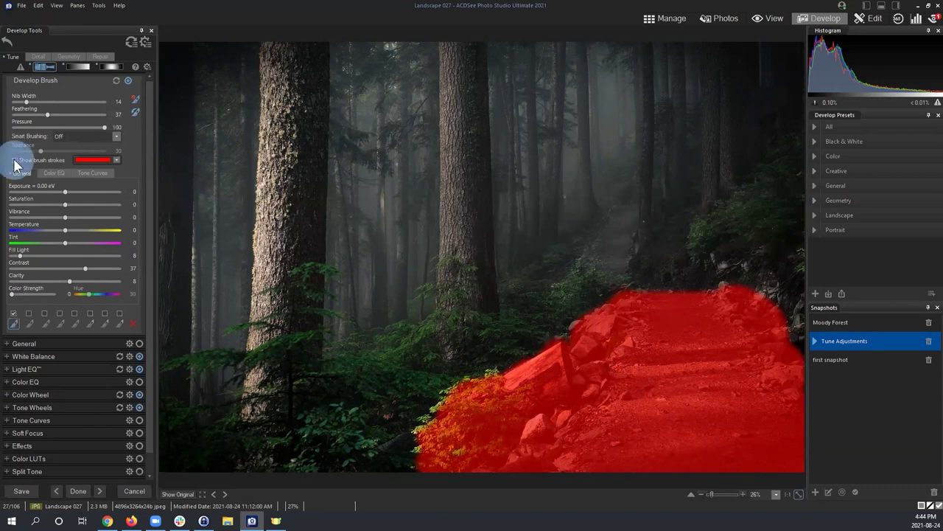
# Set the Develop Brush nib width to 7 and compare the edited forest photo with the original.
pyautogui.moveTo(553, 327); pyautogui.dragTo(537, 333)
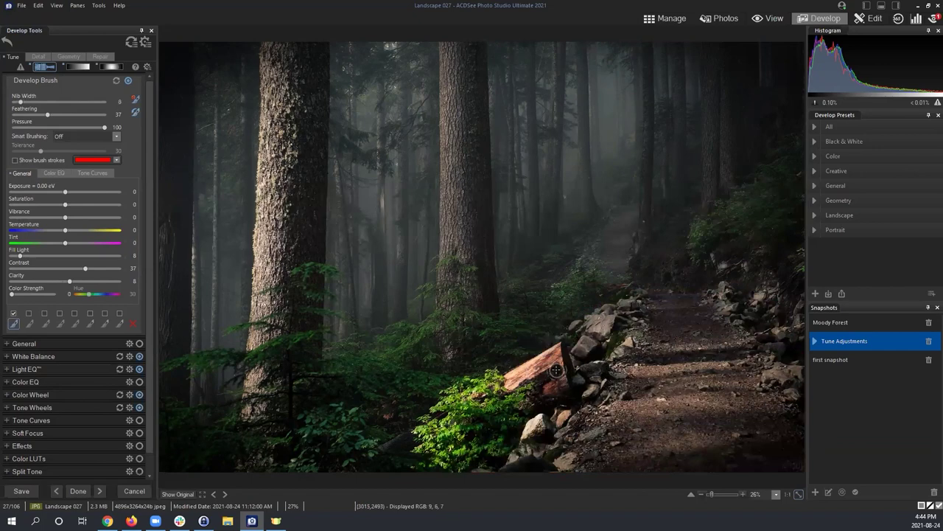
pyautogui.scroll(-7, 557, 368)
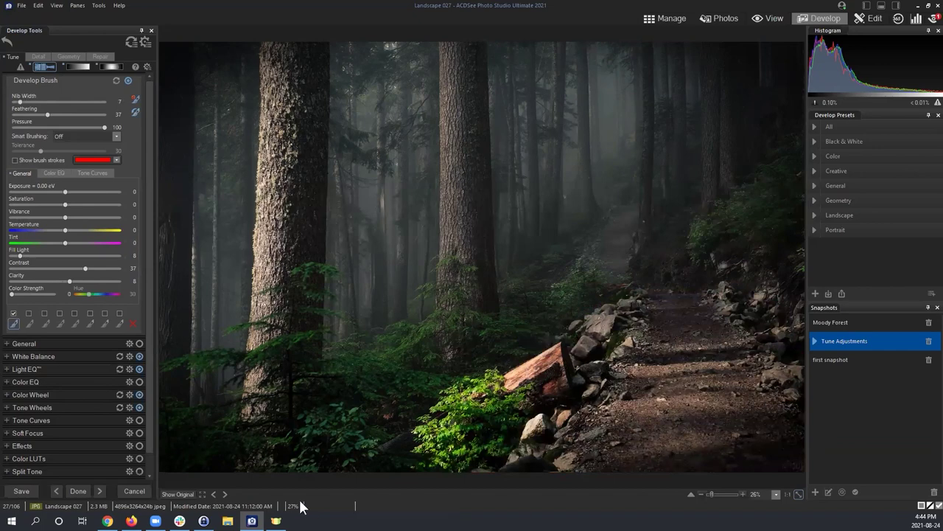
pyautogui.click(179, 499)
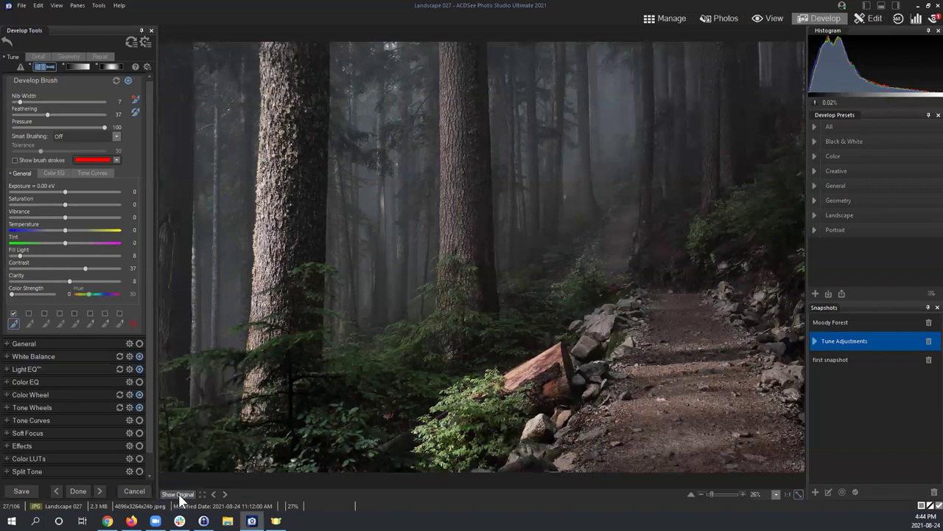
pyautogui.click(180, 499)
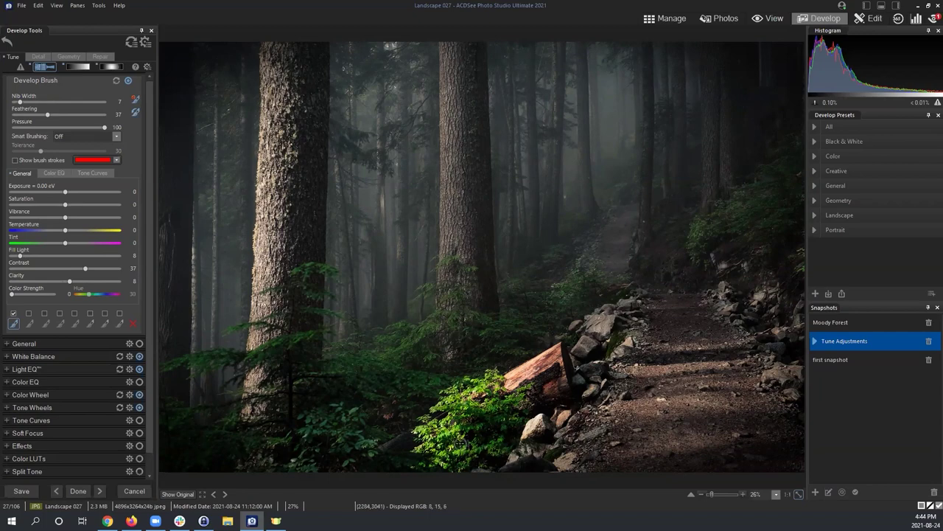
# Save the current edits as a new snapshot named "Tune Adjustments + Brush".
pyautogui.click(874, 404)
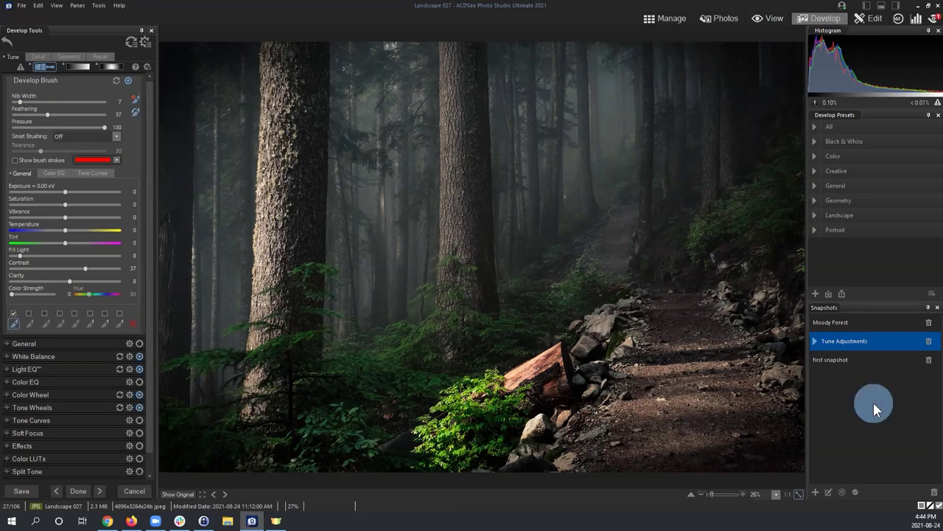
pyautogui.click(816, 493)
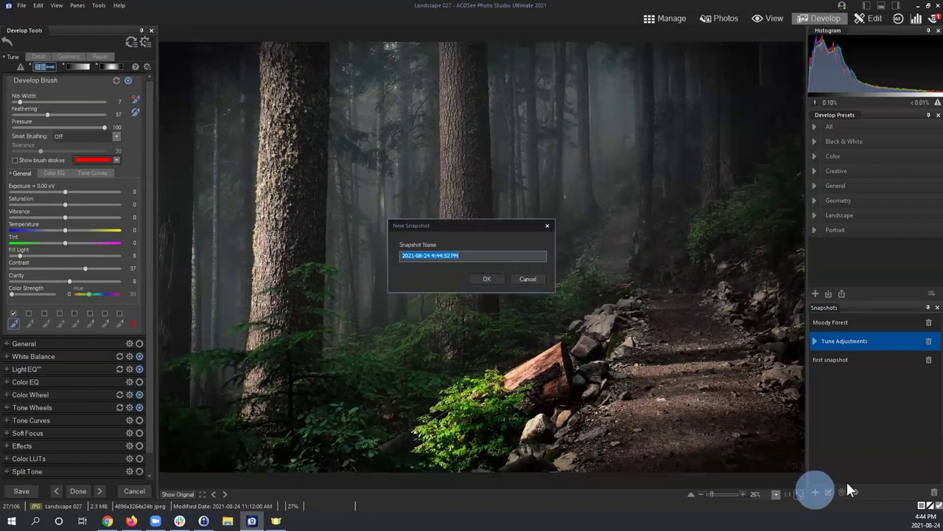
pyautogui.write('Tune Adjustments + Brush')
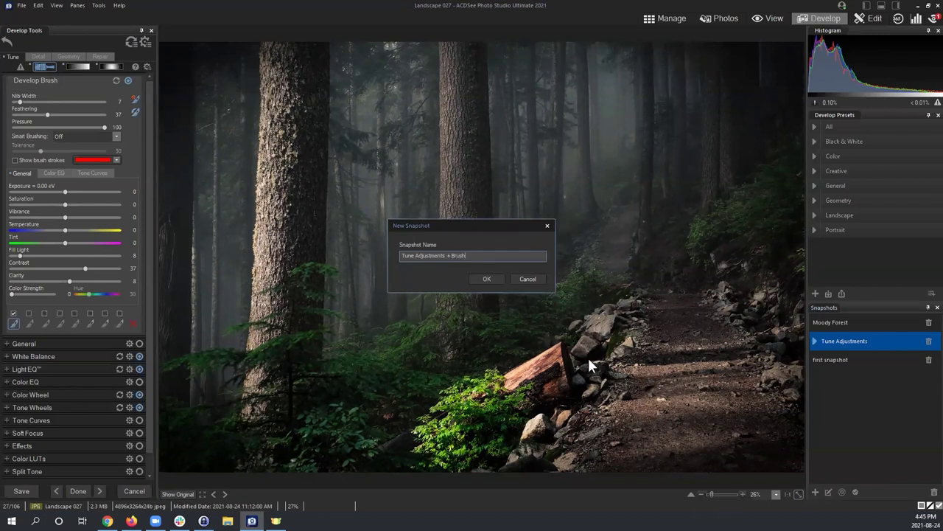
pyautogui.click(498, 279)
pyautogui.click(859, 452)
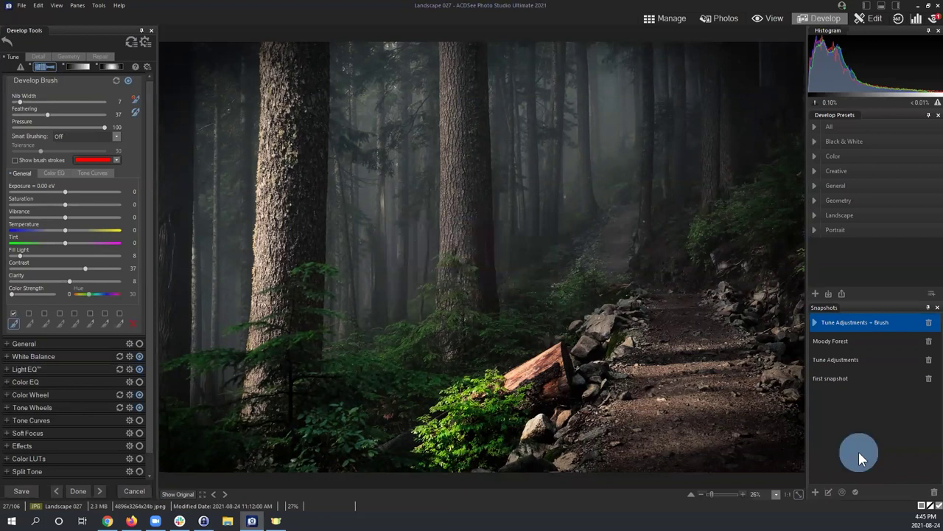
# Compare the Tune Adjustments snapshot with Tune Adjustments + Brush, ending on the brushed version.
pyautogui.click(820, 359)
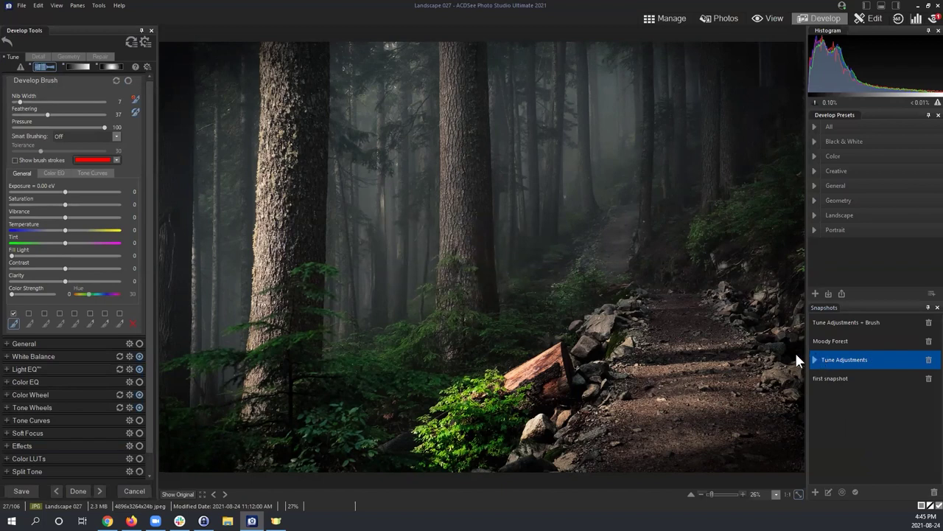
pyautogui.click(812, 449)
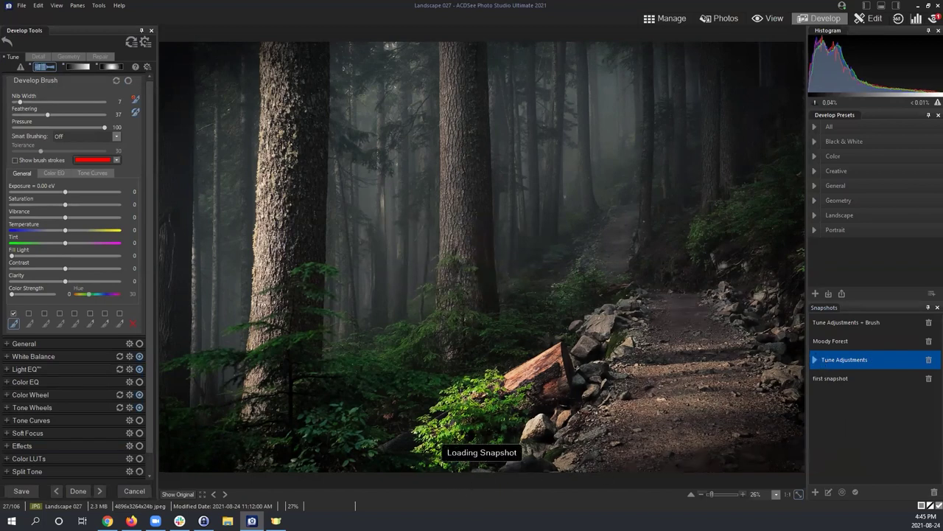
pyautogui.click(822, 322)
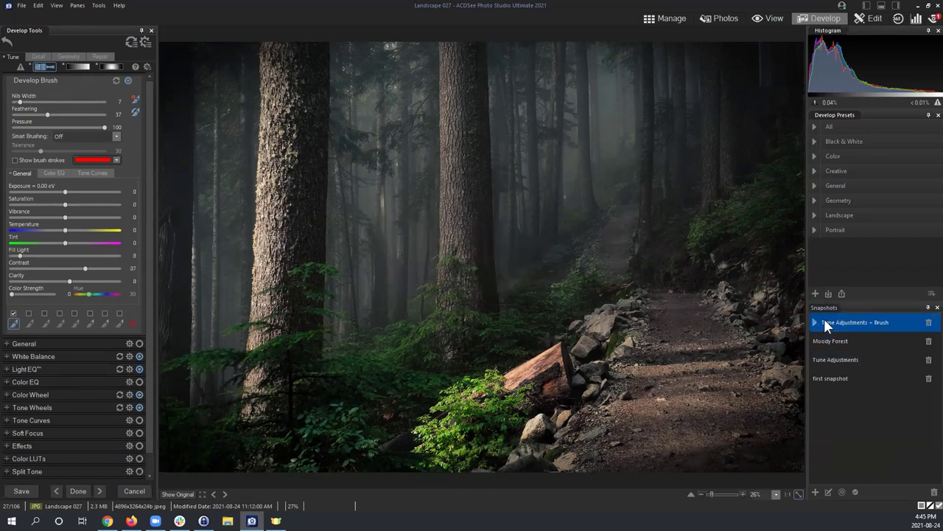
pyautogui.click(857, 434)
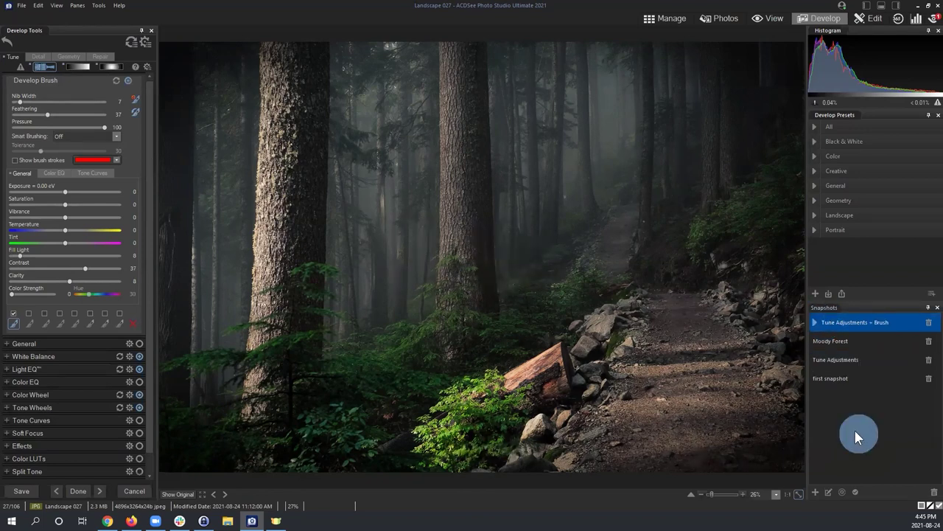
pyautogui.click(656, 487)
pyautogui.click(850, 425)
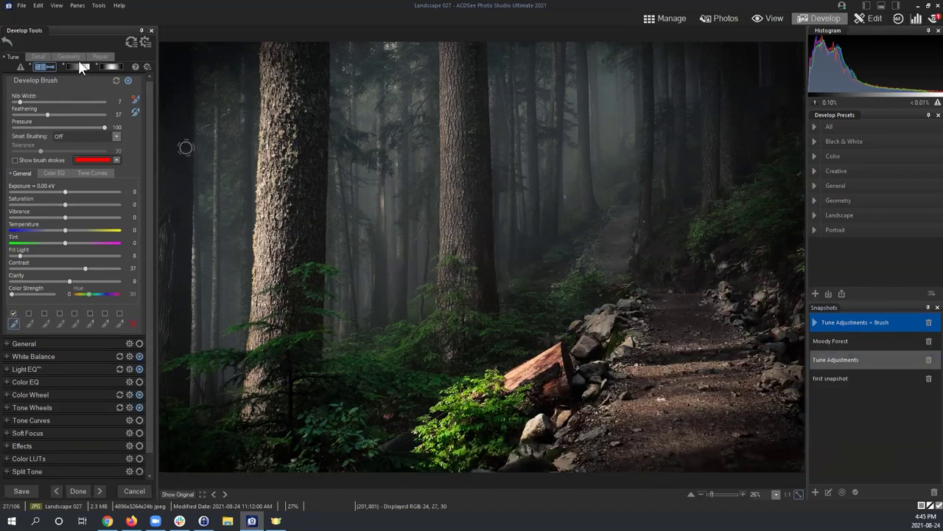
# Close the Develop Brush and place a horizontal Gradient across the middle of the forest photo.
pyautogui.click(41, 68)
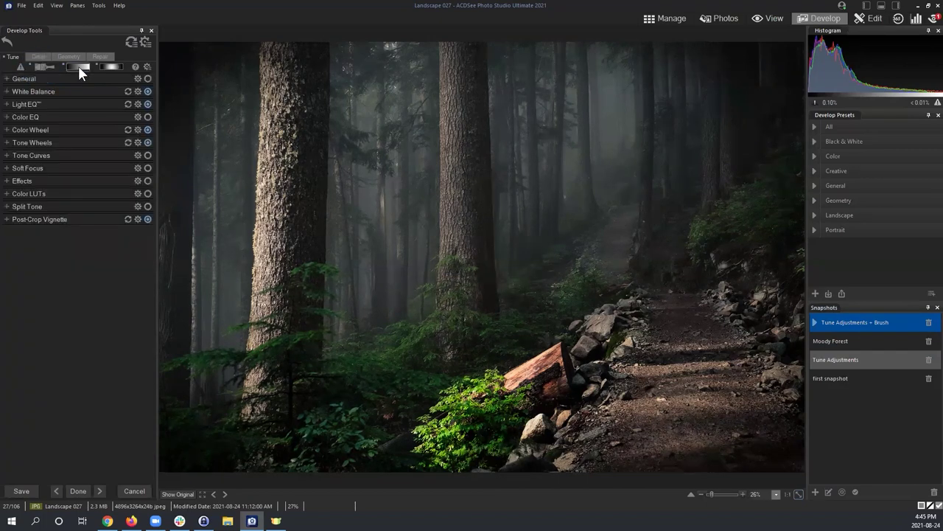
pyautogui.click(76, 66)
pyautogui.moveTo(481, 257); pyautogui.dragTo(472, 206)
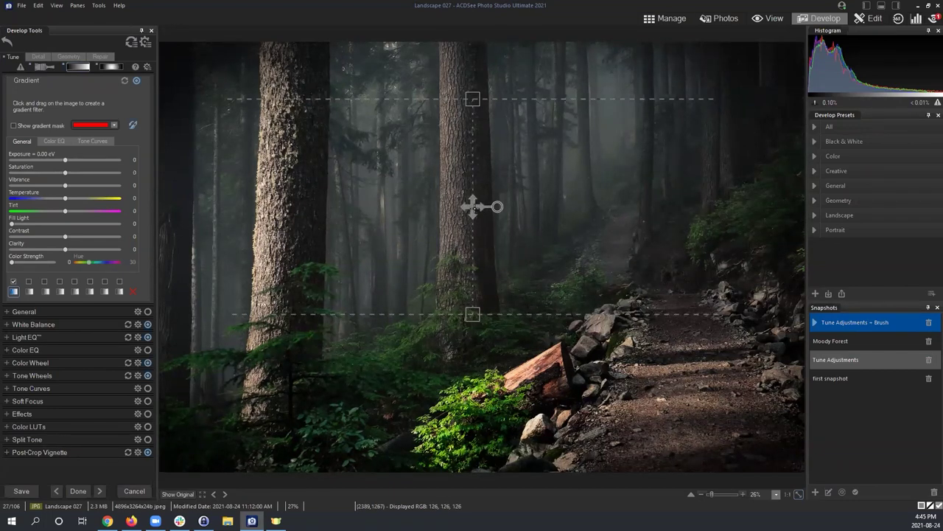
pyautogui.moveTo(473, 207); pyautogui.dragTo(480, 239)
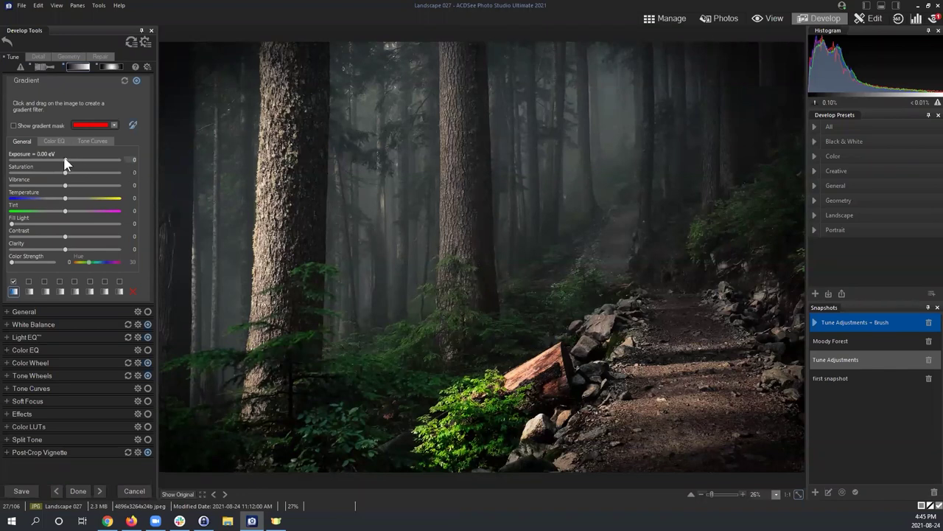
# Using the gradient mask overlay as a guide, lower the gradient toward the undergrowth and tilt it to rise slightly toward the trail side.
pyautogui.click(14, 126)
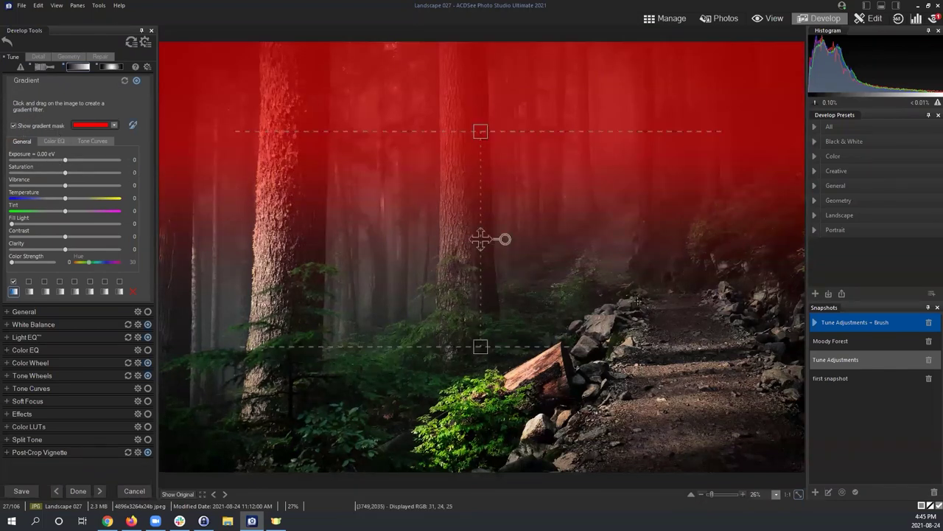
pyautogui.moveTo(480, 239); pyautogui.dragTo(471, 329)
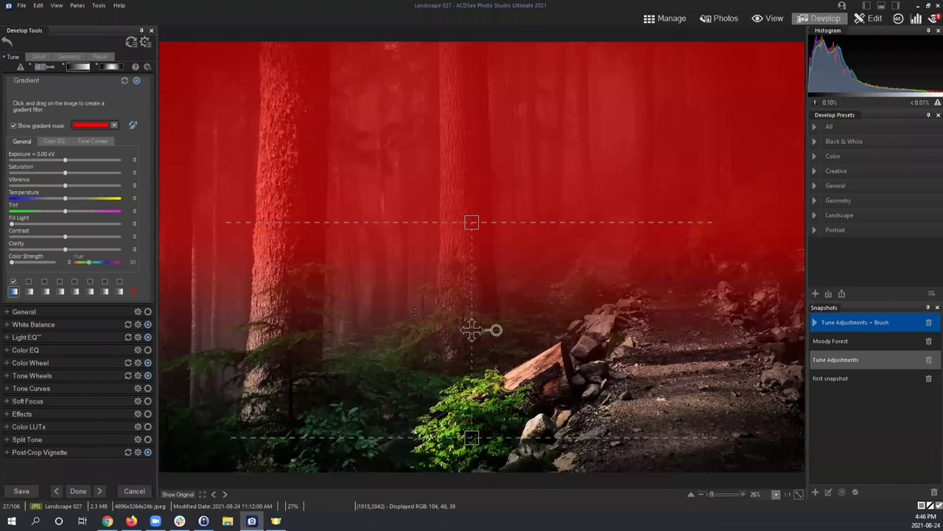
pyautogui.moveTo(472, 438); pyautogui.dragTo(497, 435)
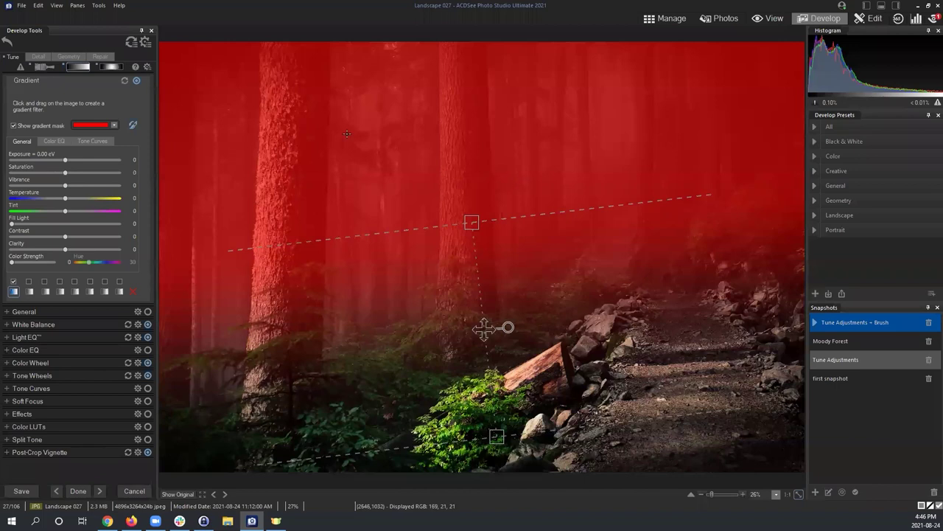
pyautogui.click(13, 126)
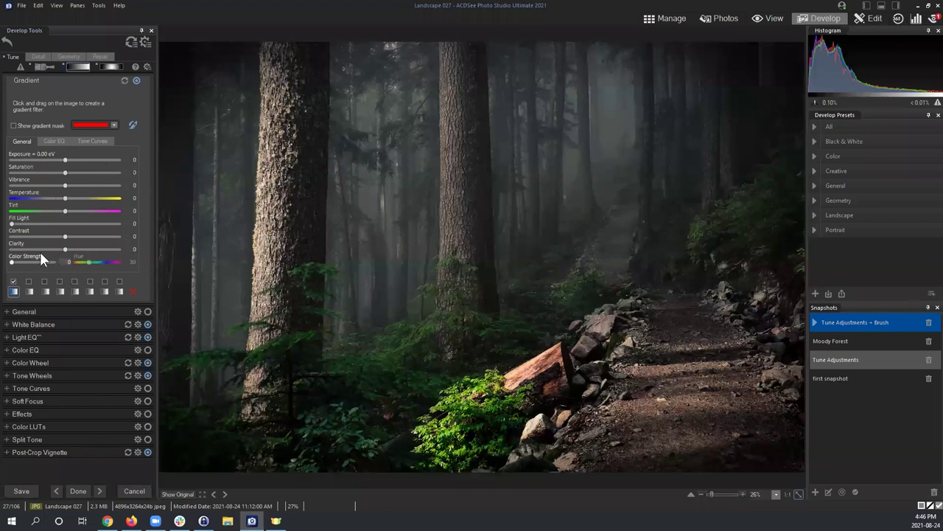
# Try adjusting the green and blue levels in the gradient's Color EQ, resetting each to 0.
pyautogui.click(22, 143)
pyautogui.click(54, 140)
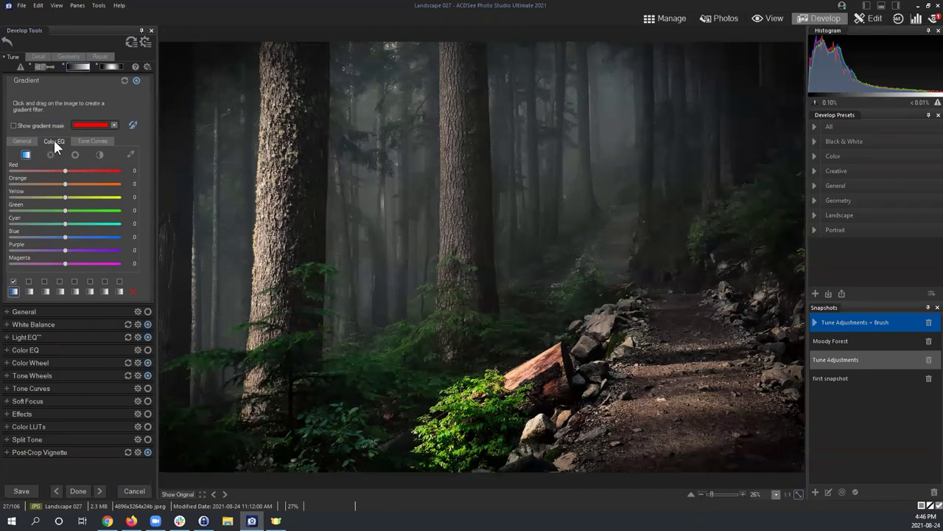
pyautogui.moveTo(41, 210); pyautogui.dragTo(23, 212)
pyautogui.doubleClick(42, 211)
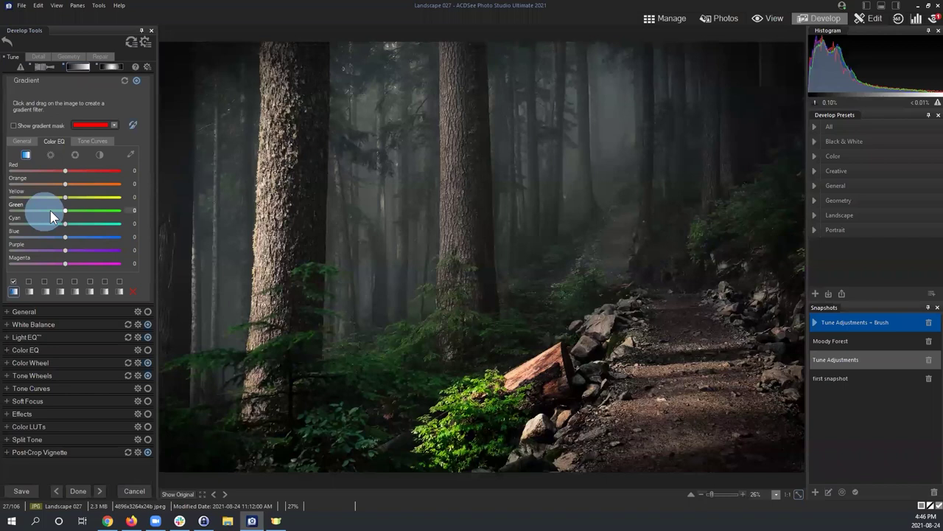
pyautogui.click(65, 250)
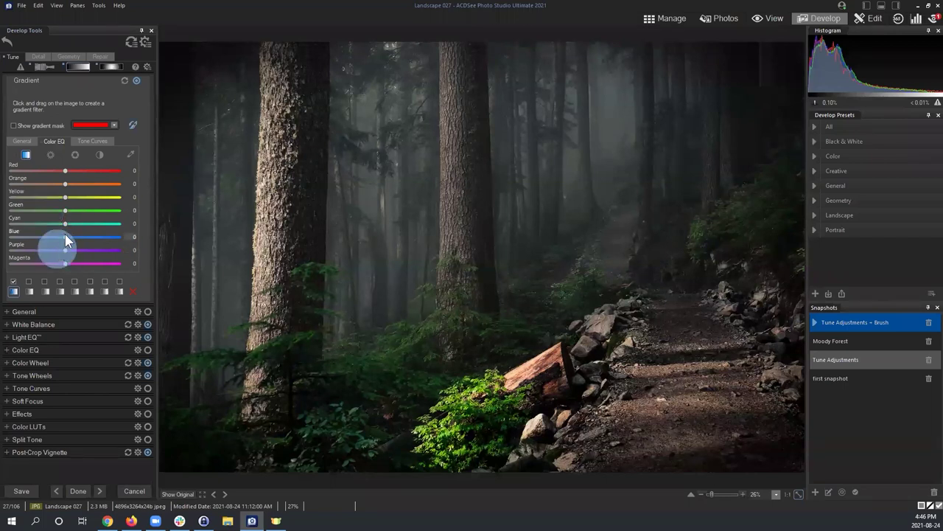
pyautogui.moveTo(65, 239)
pyautogui.mouseDown()
pyautogui.moveTo(4, 238)
pyautogui.moveTo(70, 236)
pyautogui.mouseUp()
pyautogui.doubleClick(65, 237)
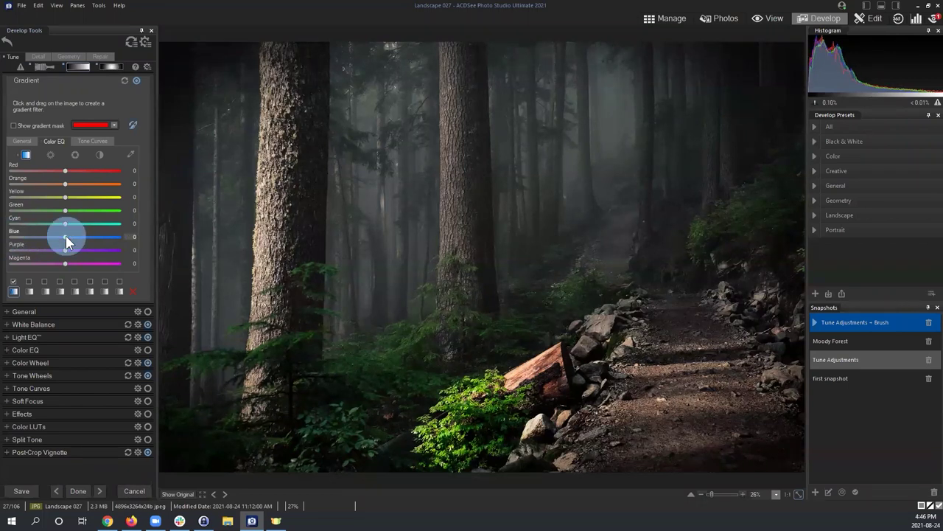
# Try shifting the Blue hue in the gradient's Color EQ and reset it to 0.
pyautogui.click(87, 140)
pyautogui.click(53, 140)
pyautogui.click(50, 154)
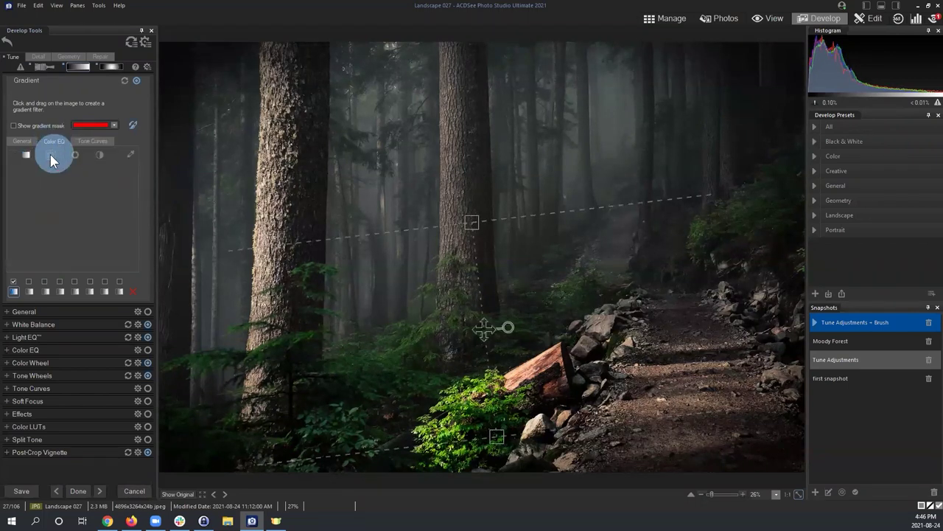
pyautogui.click(75, 154)
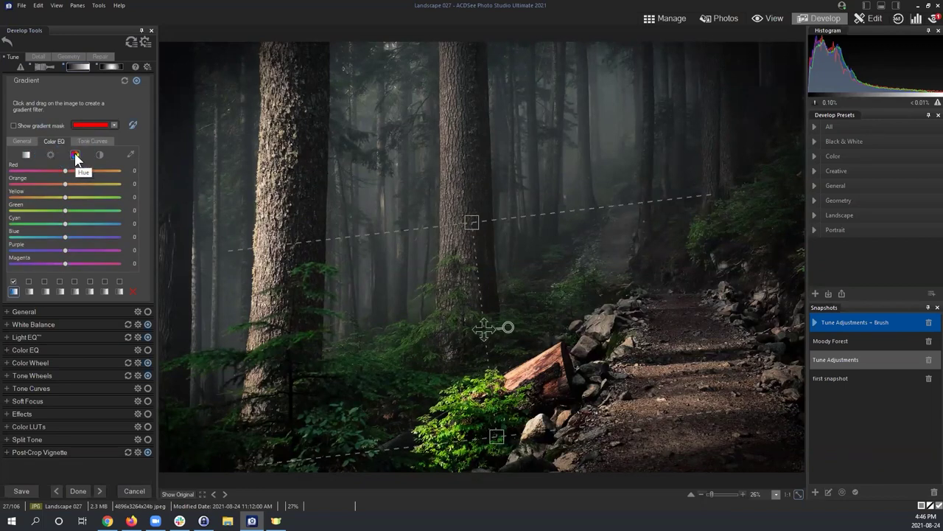
pyautogui.click(74, 154)
pyautogui.moveTo(65, 237); pyautogui.dragTo(212, 250)
pyautogui.click(65, 237)
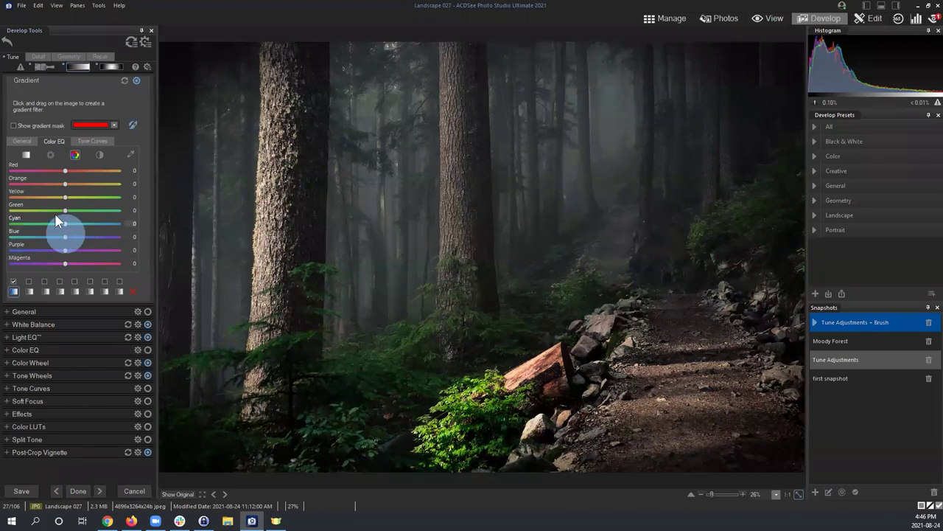
# Check the gradient mask, try Color EQ hue shifts of 100 for Cyan and 88 for Blue, and reset both.
pyautogui.click(14, 125)
pyautogui.click(13, 126)
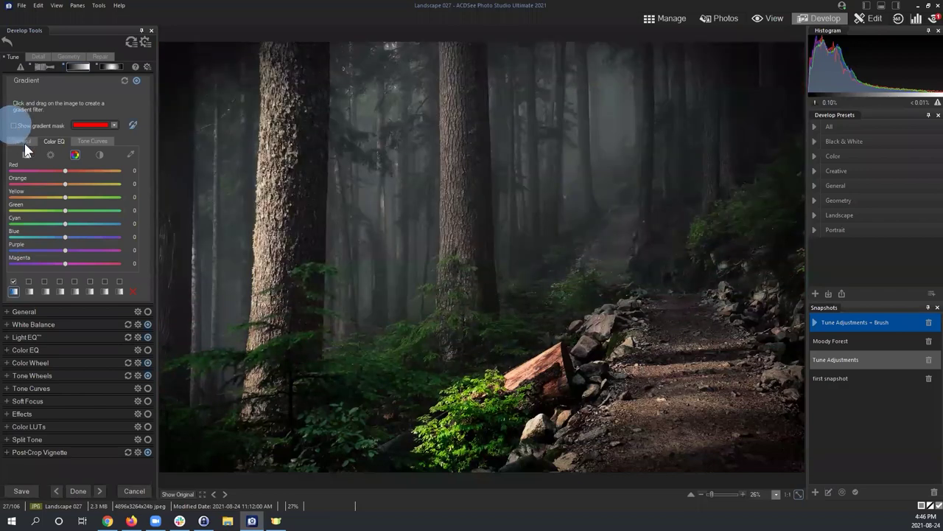
pyautogui.moveTo(65, 223); pyautogui.dragTo(136, 216)
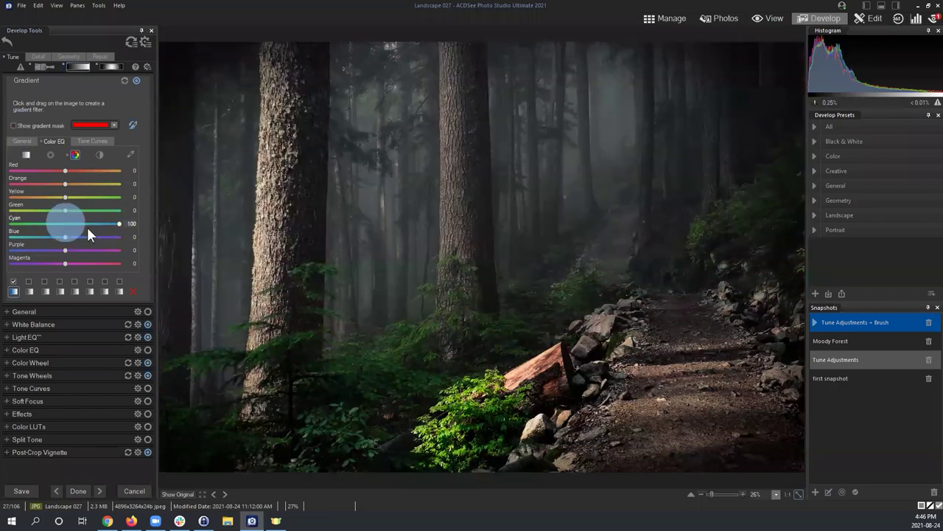
pyautogui.moveTo(64, 237); pyautogui.dragTo(112, 237)
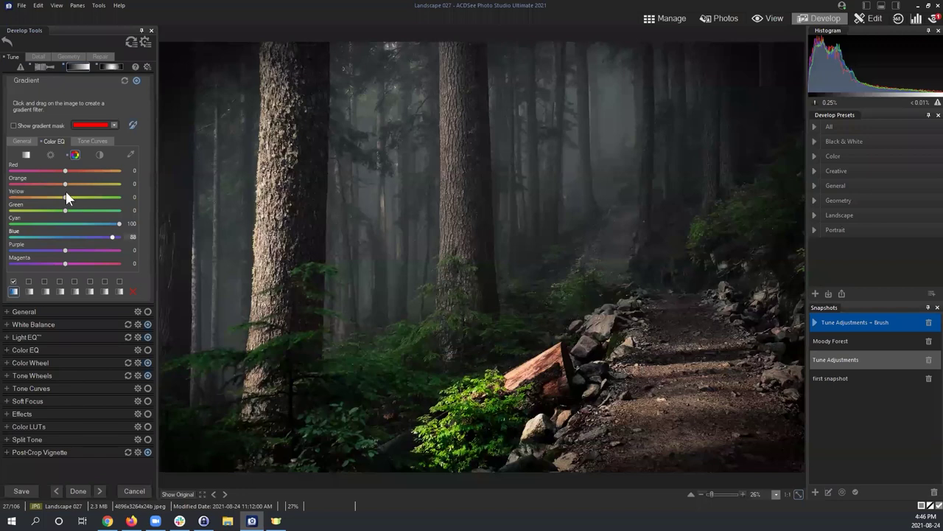
pyautogui.doubleClick(77, 237)
pyautogui.click(27, 154)
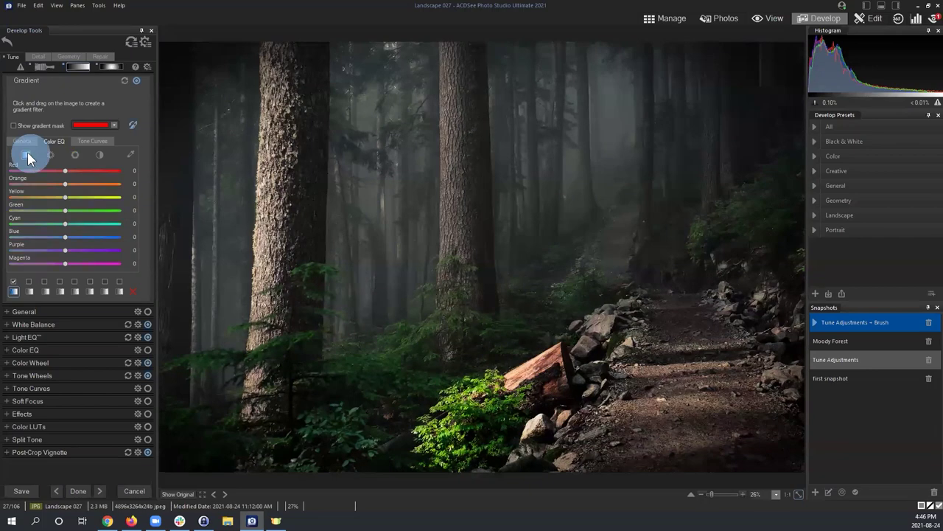
# Try raising the gradient's general Exposure, Saturation and Vibrance one after another, resetting each to 0.
pyautogui.click(21, 141)
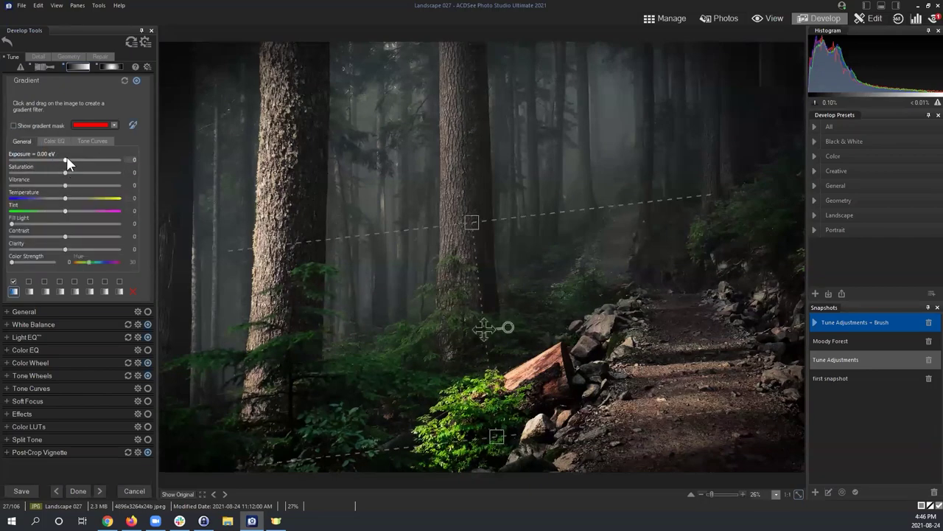
pyautogui.moveTo(66, 159); pyautogui.dragTo(135, 166)
pyautogui.doubleClick(58, 154)
pyautogui.doubleClick(92, 168)
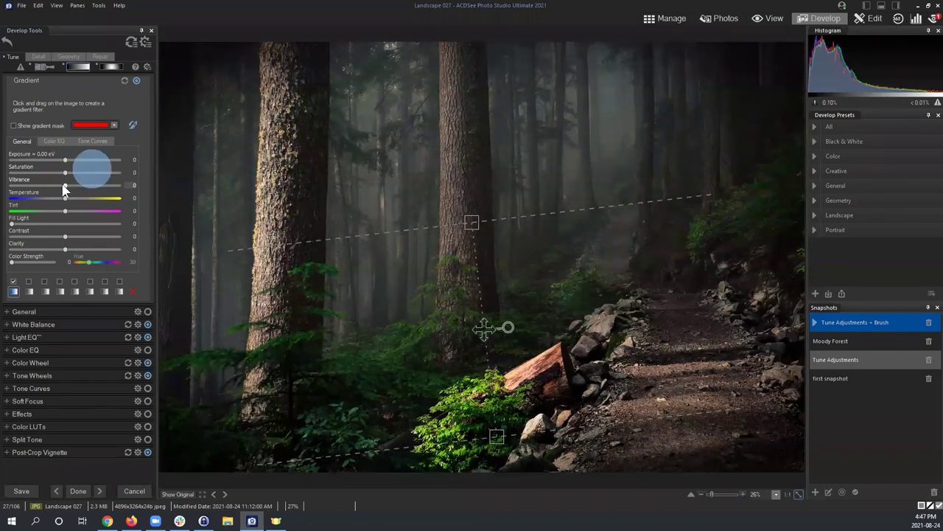
pyautogui.moveTo(65, 185); pyautogui.dragTo(119, 186)
pyautogui.doubleClick(92, 183)
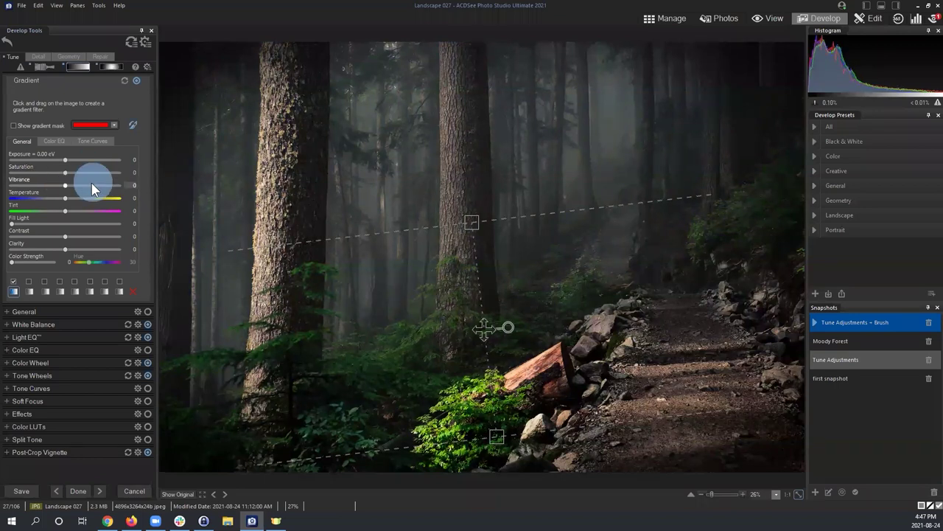
# Try cooling the gradient's Temperature strongly toward blue and reset it to 0.
pyautogui.moveTo(65, 198); pyautogui.dragTo(16, 207)
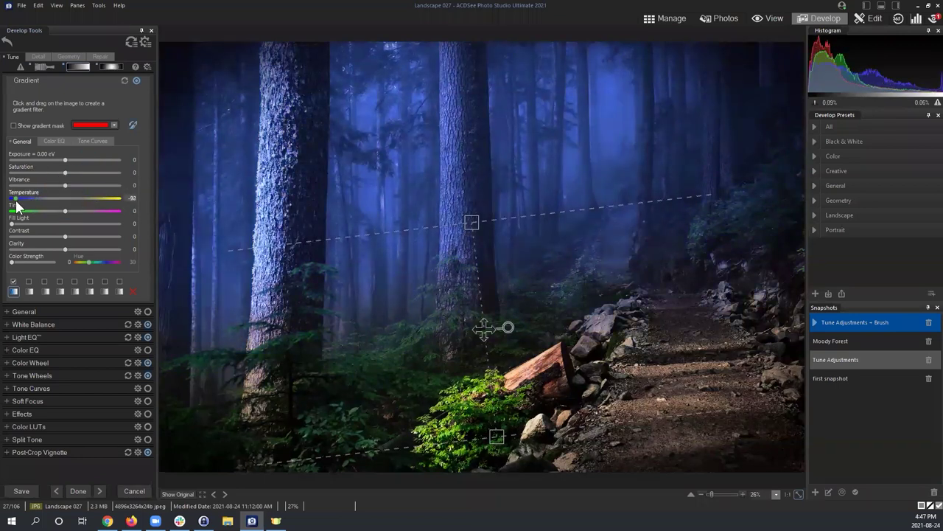
pyautogui.doubleClick(25, 197)
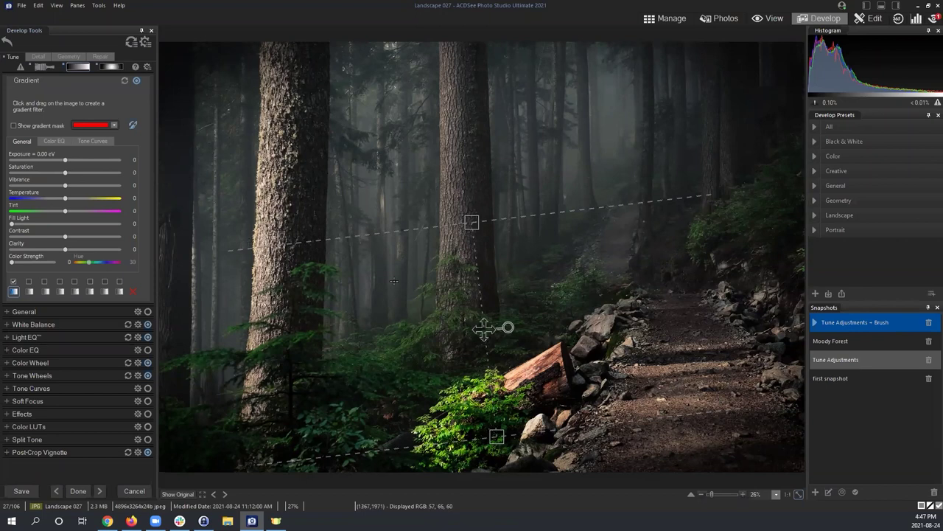
# Reset the gradient and switch to the Develop Brush with its brush strokes shown.
pyautogui.click(124, 81)
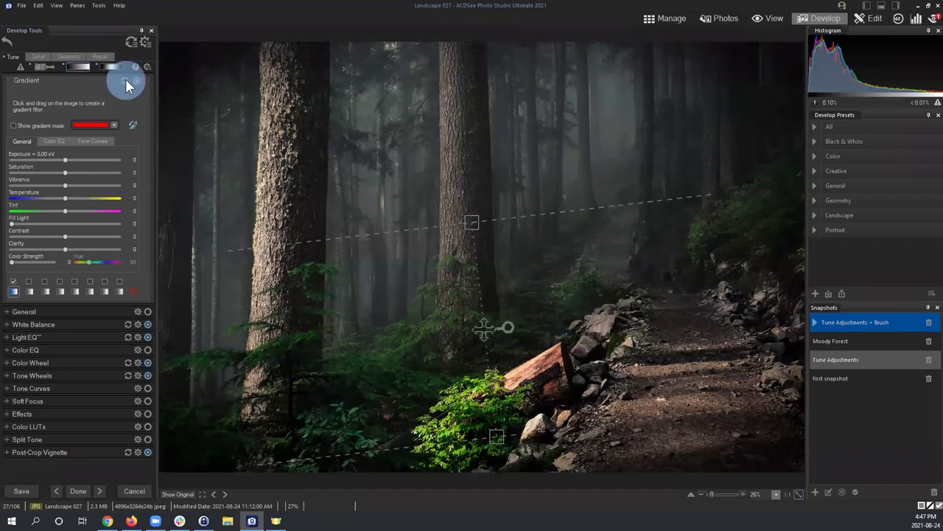
pyautogui.click(44, 67)
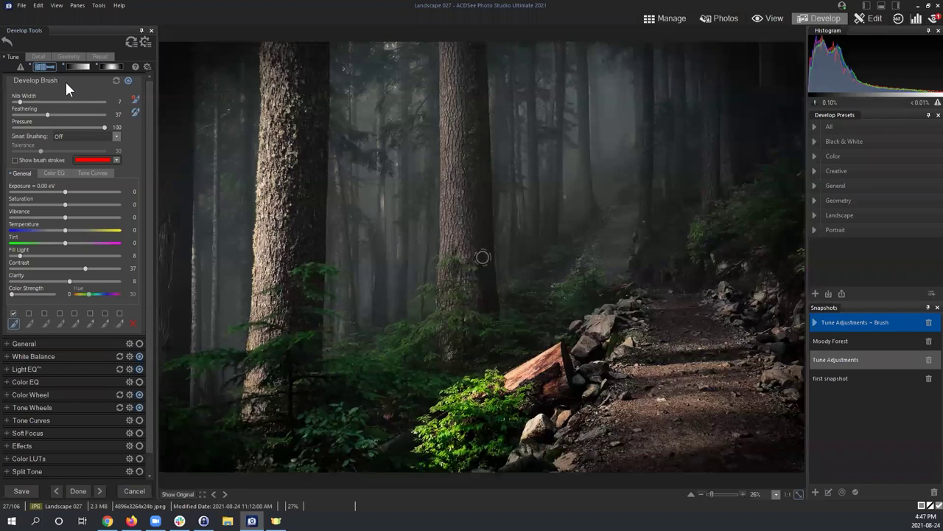
pyautogui.click(16, 159)
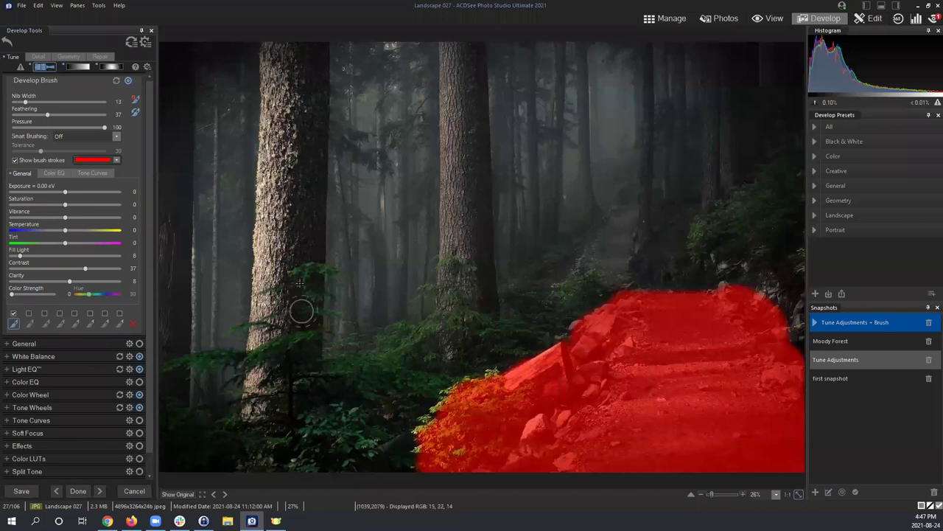
# Paint over the large left tree trunk with a nib width of 30 and hide the brush strokes.
pyautogui.scroll(5, 280, 99)
pyautogui.moveTo(283, 99)
pyautogui.mouseDown()
pyautogui.moveTo(300, 282)
pyautogui.moveTo(288, 382)
pyautogui.moveTo(272, 301)
pyautogui.moveTo(278, 77)
pyautogui.moveTo(308, 66)
pyautogui.moveTo(308, 178)
pyautogui.moveTo(268, 59)
pyautogui.mouseUp()
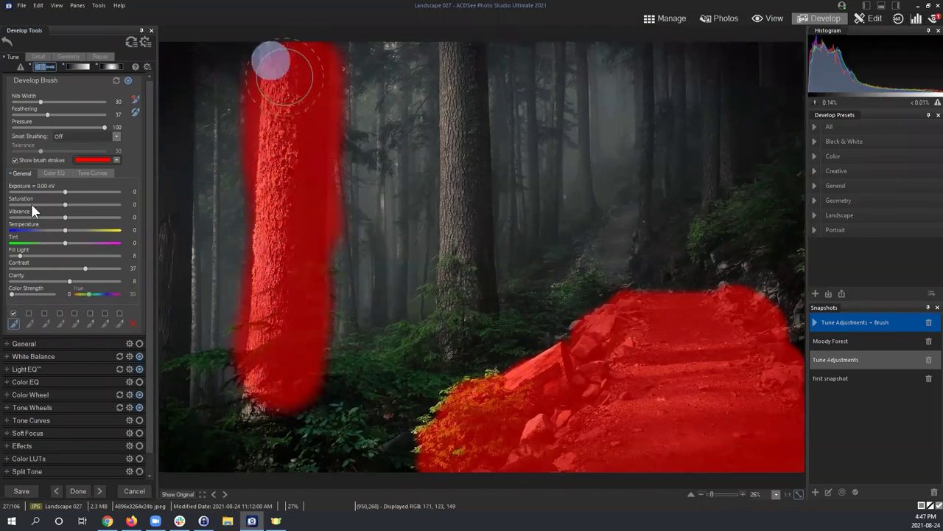
pyautogui.click(15, 159)
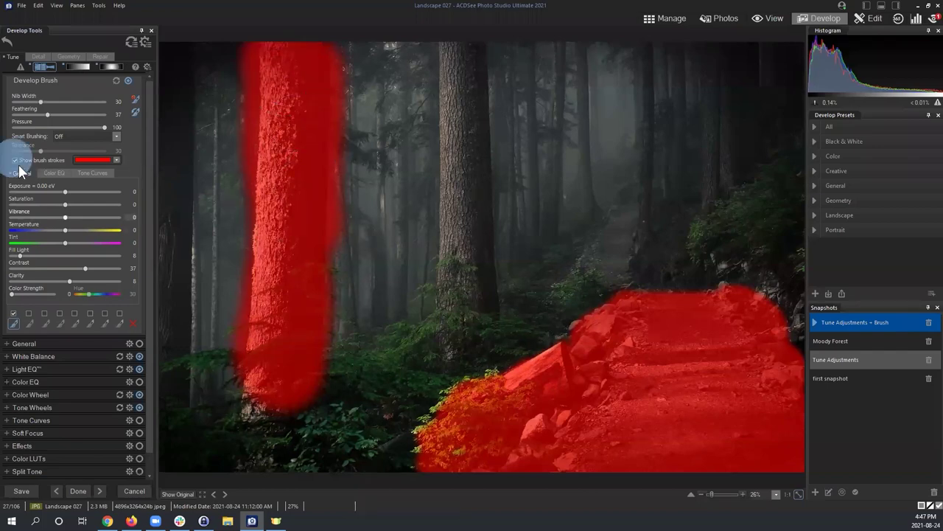
pyautogui.click(20, 171)
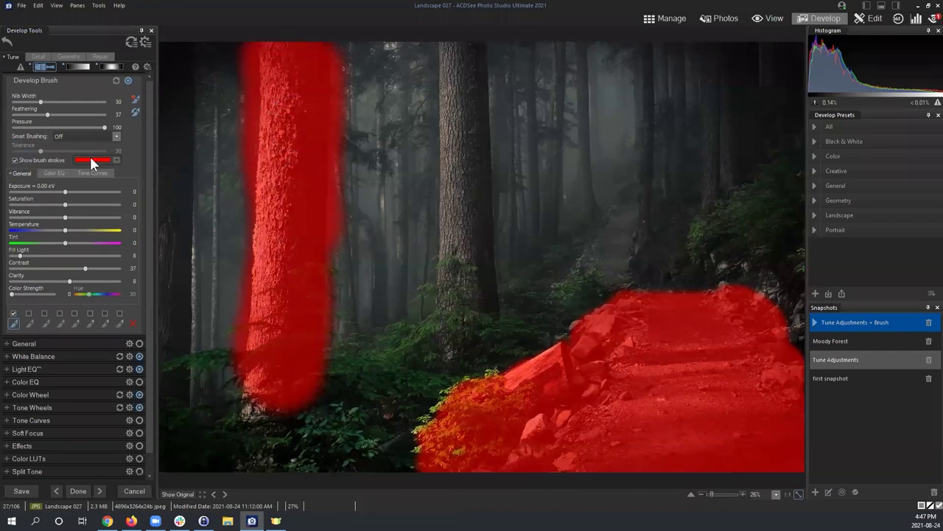
pyautogui.click(14, 160)
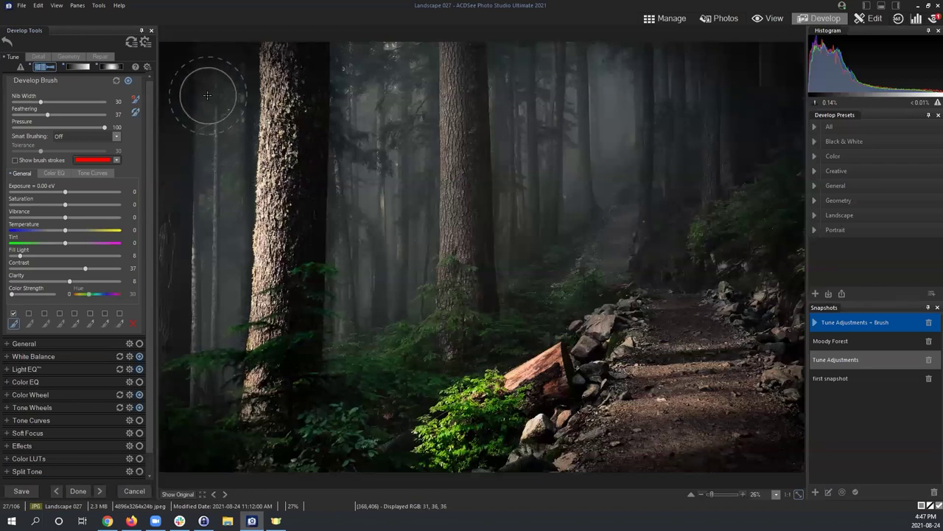
# Dab the brush on the misty forest between the two large trunks and show the brush strokes again.
pyautogui.click(375, 157)
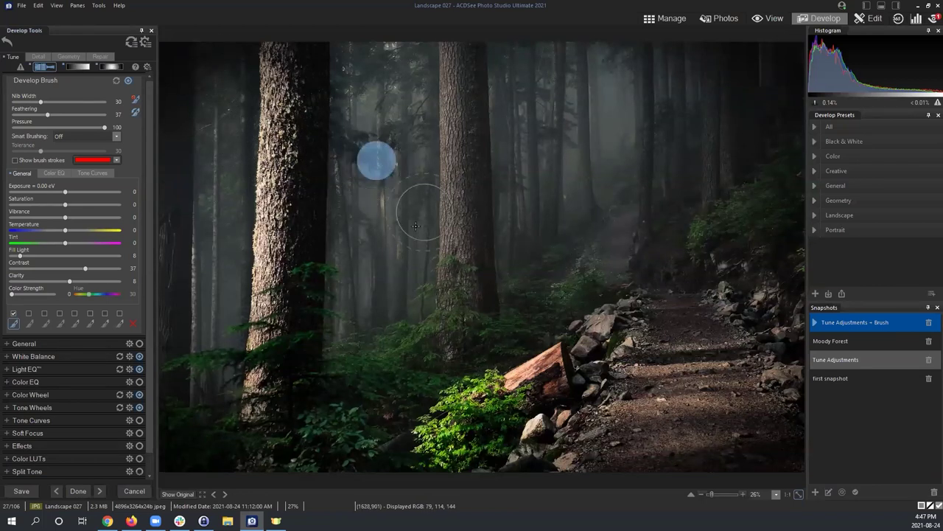
pyautogui.click(15, 160)
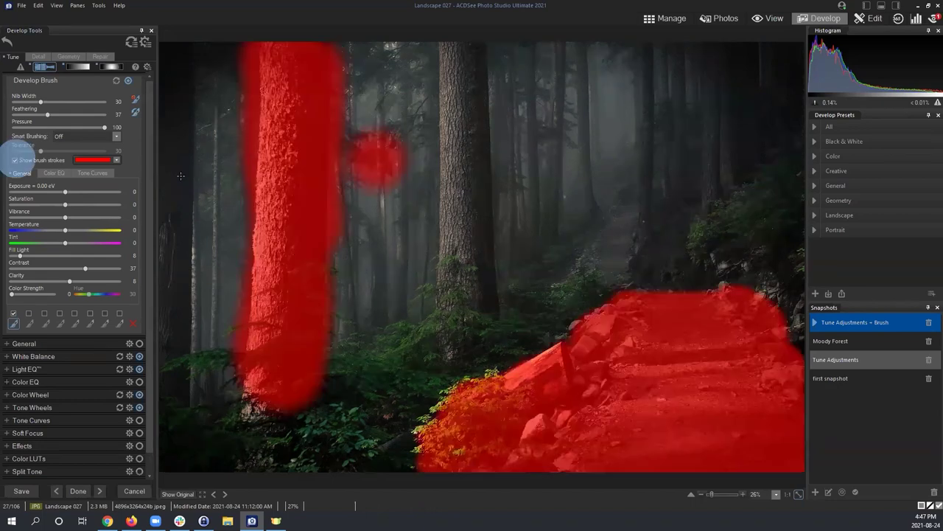
pyautogui.click(395, 248)
pyautogui.click(441, 130)
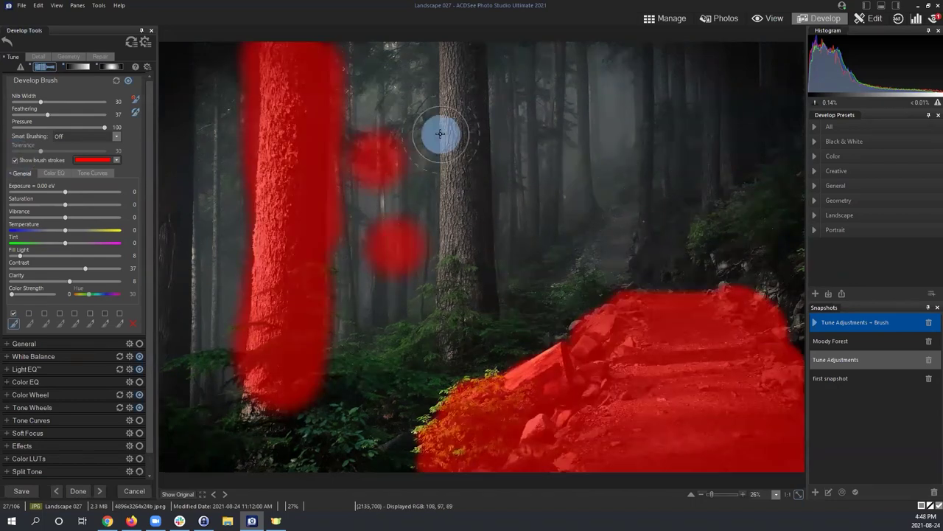
# Erase the brush dabs between the trunks and the strokes over the left tree trunk.
pyautogui.rightClick(439, 127)
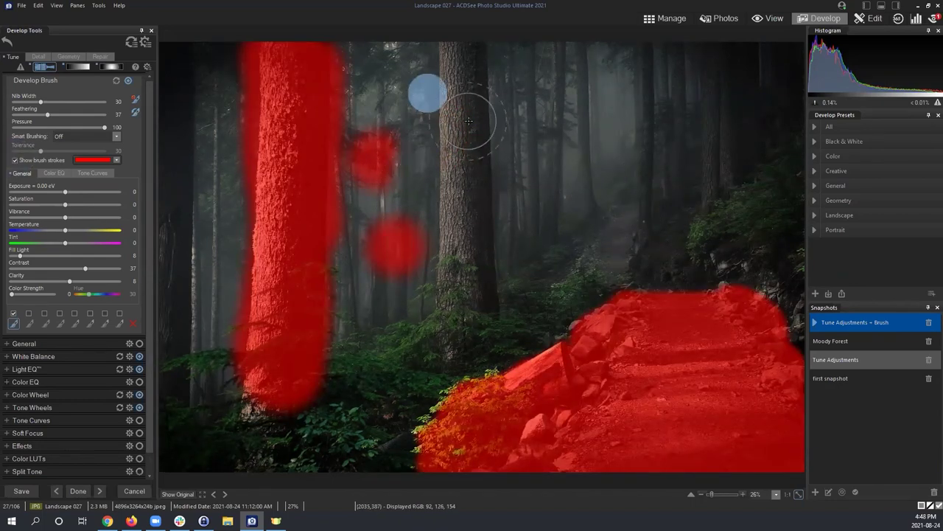
pyautogui.rightClick(398, 247)
pyautogui.rightClick(379, 148)
pyautogui.moveTo(386, 200)
pyautogui.mouseDown()
pyautogui.moveTo(327, 354)
pyautogui.moveTo(285, 390)
pyautogui.moveTo(251, 344)
pyautogui.moveTo(260, 274)
pyautogui.moveTo(240, 333)
pyautogui.moveTo(267, 13)
pyautogui.moveTo(330, 30)
pyautogui.moveTo(304, 259)
pyautogui.moveTo(307, 141)
pyautogui.moveTo(289, 344)
pyautogui.mouseUp()
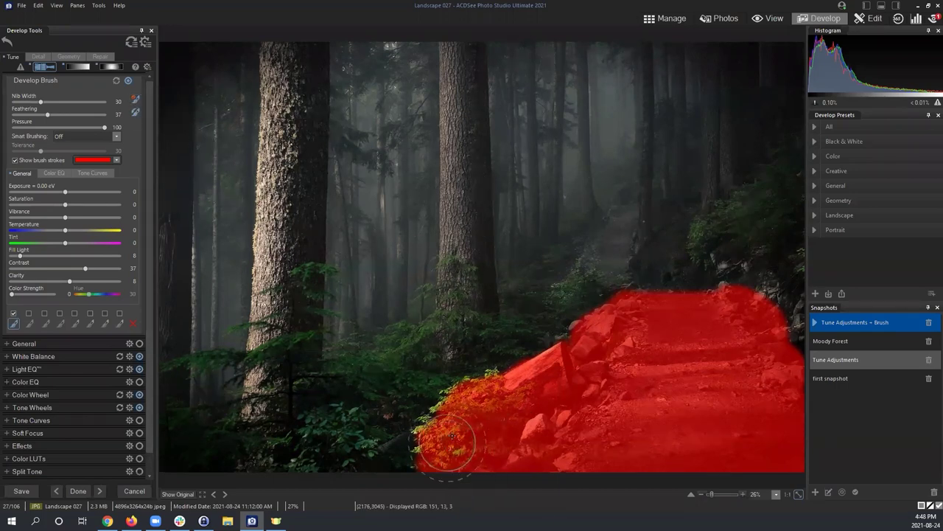
# Reduce the nib width to 17, dab the brush on the left trunk and erase that dab.
pyautogui.scroll(-5, 469, 446)
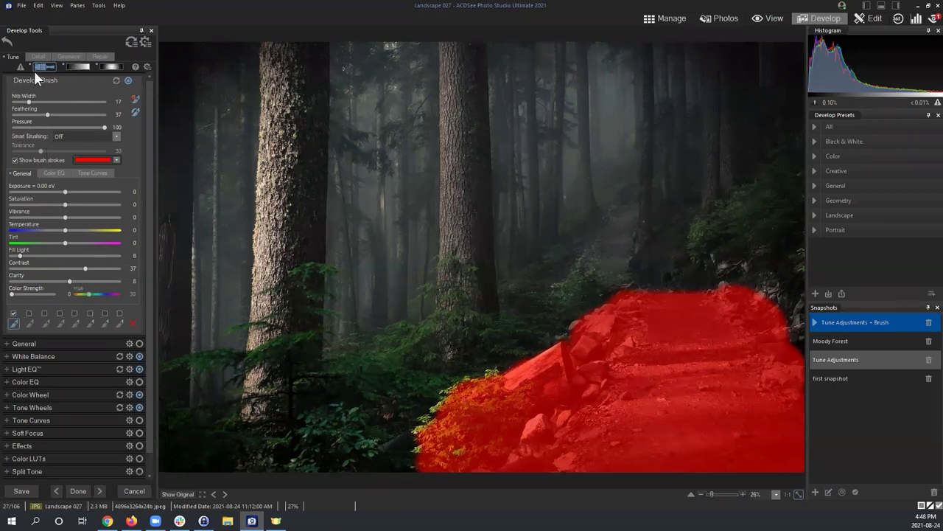
pyautogui.click(310, 194)
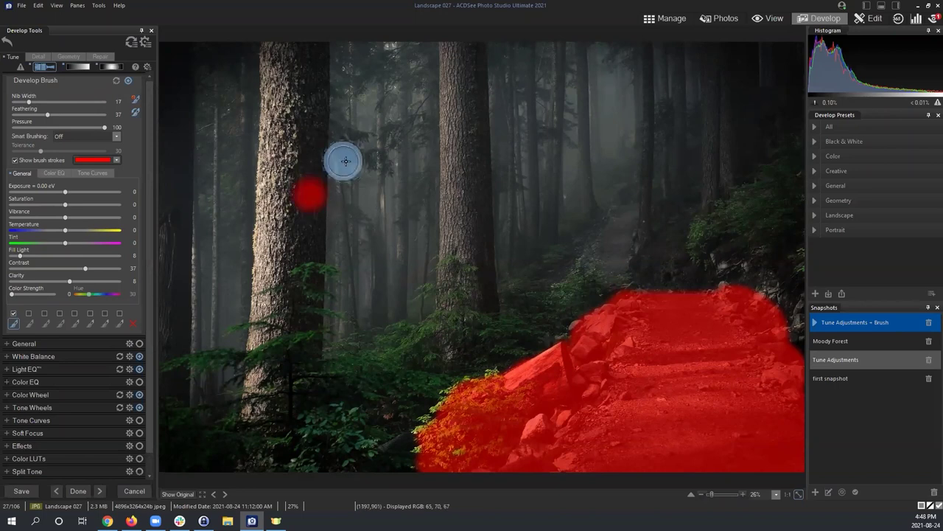
pyautogui.moveTo(317, 193)
pyautogui.mouseDown()
pyautogui.moveTo(299, 259)
pyautogui.moveTo(295, 213)
pyautogui.moveTo(319, 183)
pyautogui.moveTo(322, 214)
pyautogui.mouseUp()
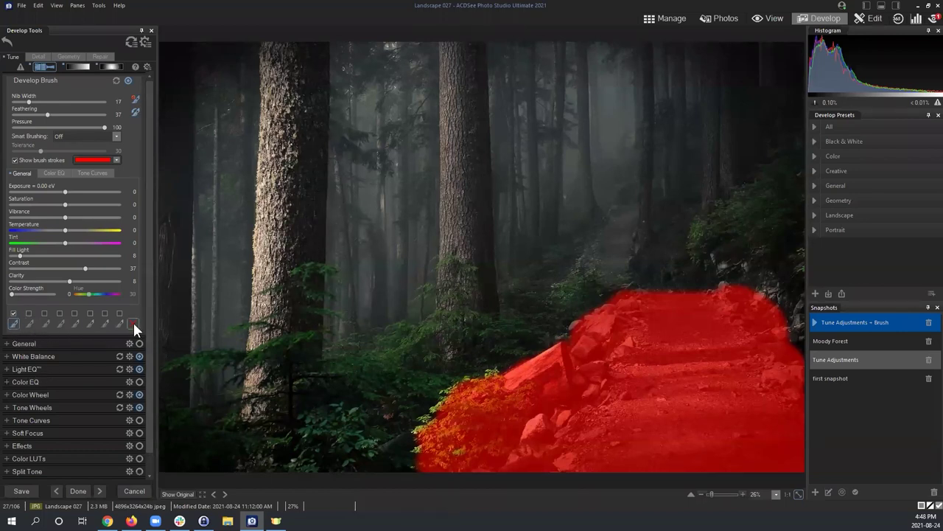
# Activate the second brush, paint over the middle tree trunk and set the brush's Fill Light to 34.
pyautogui.click(13, 313)
pyautogui.click(13, 315)
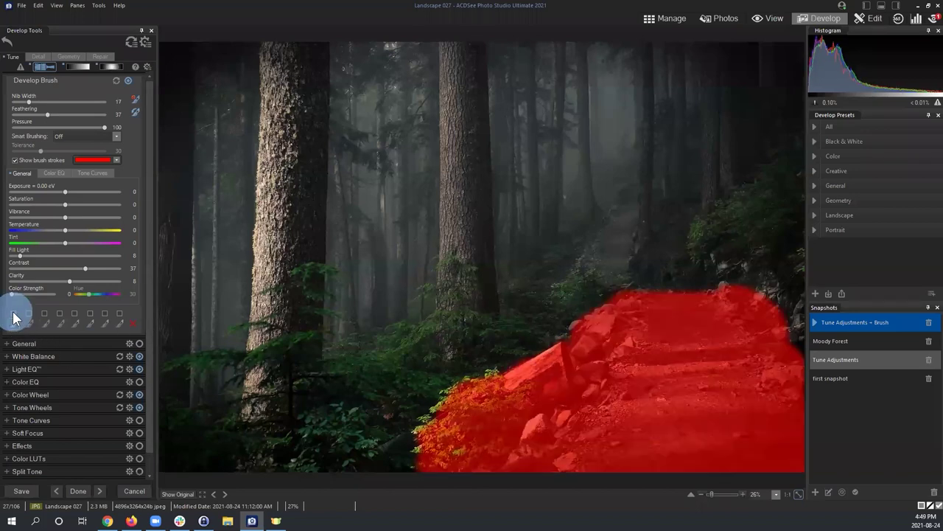
pyautogui.click(29, 324)
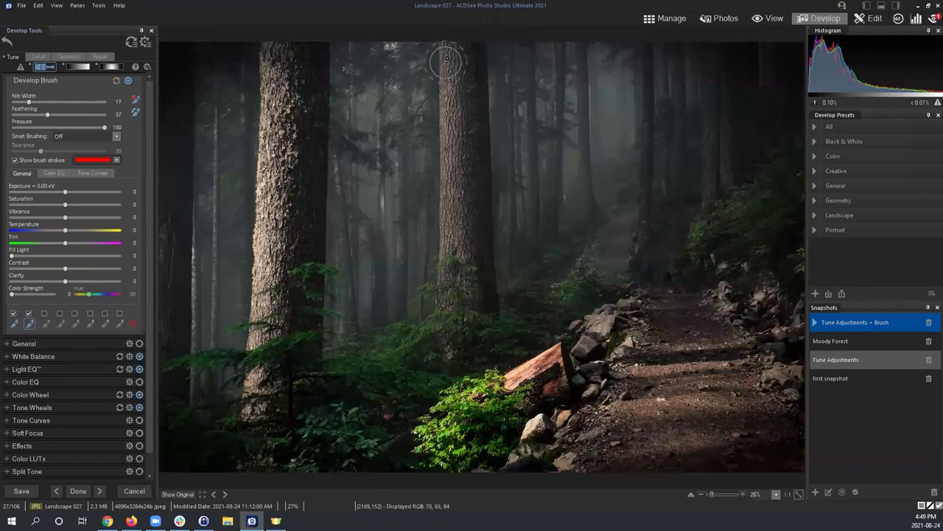
pyautogui.moveTo(449, 87)
pyautogui.mouseDown()
pyautogui.moveTo(468, 75)
pyautogui.moveTo(470, 41)
pyautogui.moveTo(472, 188)
pyautogui.moveTo(475, 97)
pyautogui.moveTo(457, 181)
pyautogui.moveTo(448, 117)
pyautogui.moveTo(456, 326)
pyautogui.moveTo(468, 317)
pyautogui.moveTo(460, 346)
pyautogui.moveTo(475, 178)
pyautogui.mouseUp()
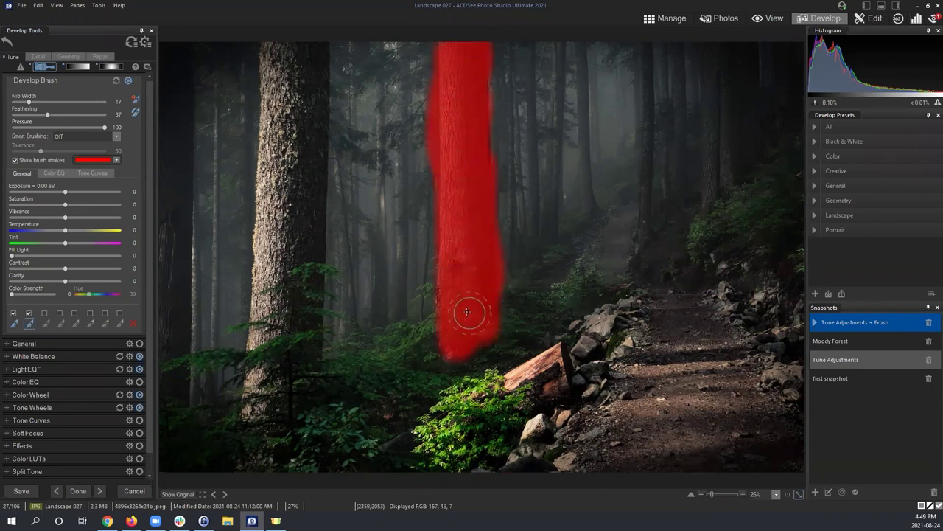
pyautogui.moveTo(12, 255); pyautogui.dragTo(48, 255)
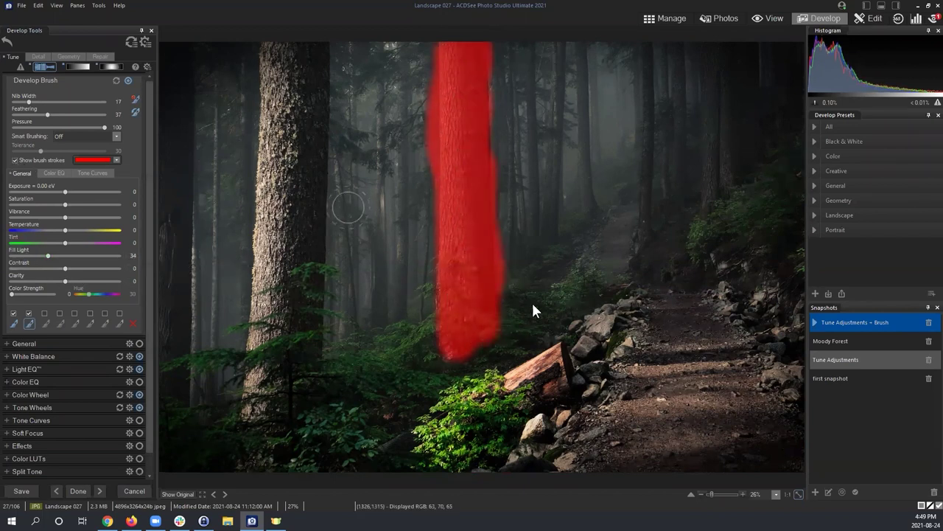
pyautogui.click(15, 160)
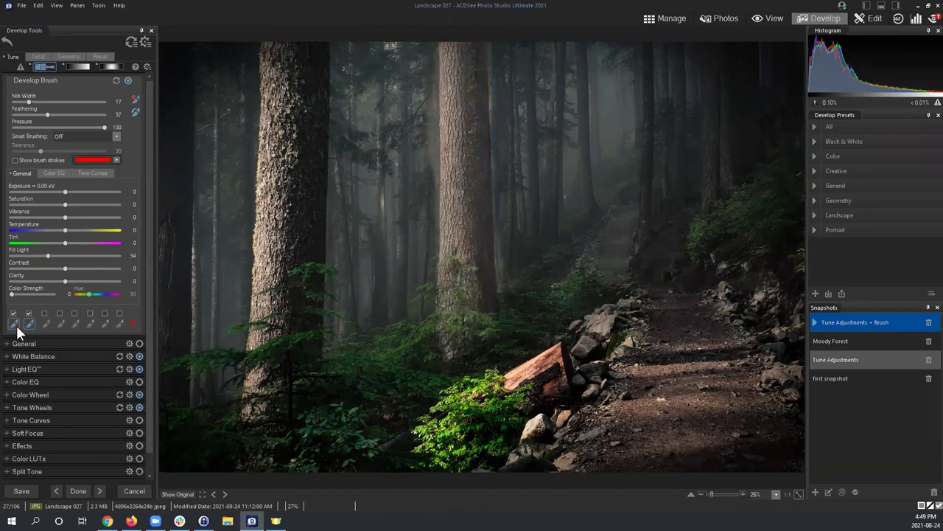
# Erase the second brush's strokes along the middle tree trunk and close the Develop Brush.
pyautogui.moveTo(31, 322)
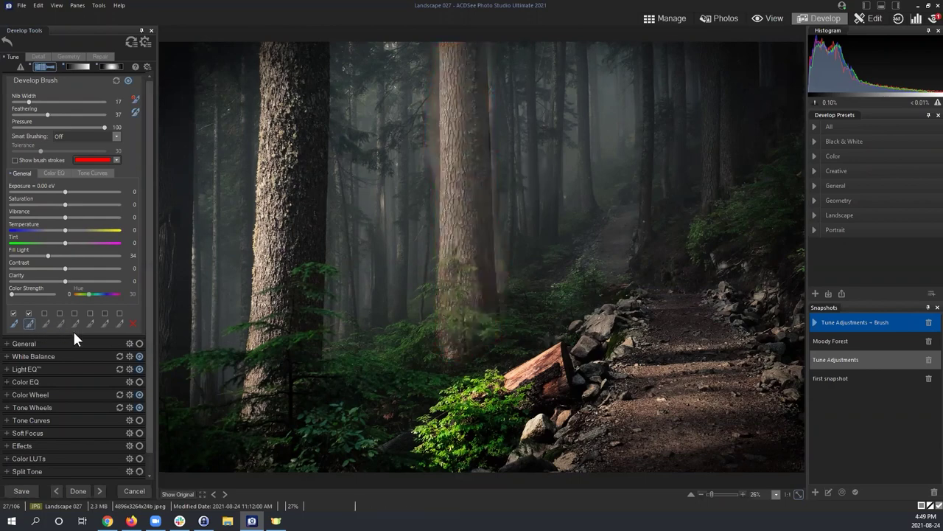
pyautogui.click(28, 322)
pyautogui.click(421, 58)
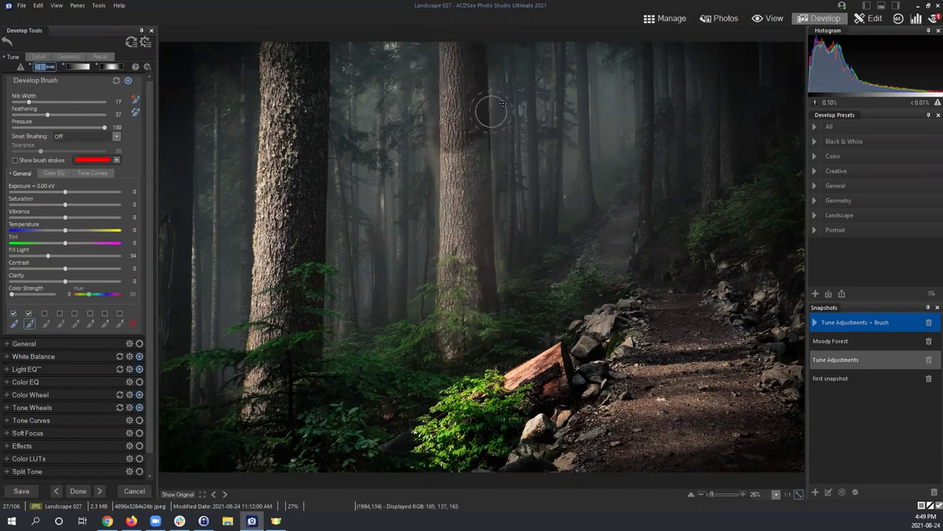
pyautogui.moveTo(430, 271)
pyautogui.mouseDown()
pyautogui.moveTo(480, 329)
pyautogui.moveTo(435, 357)
pyautogui.mouseUp()
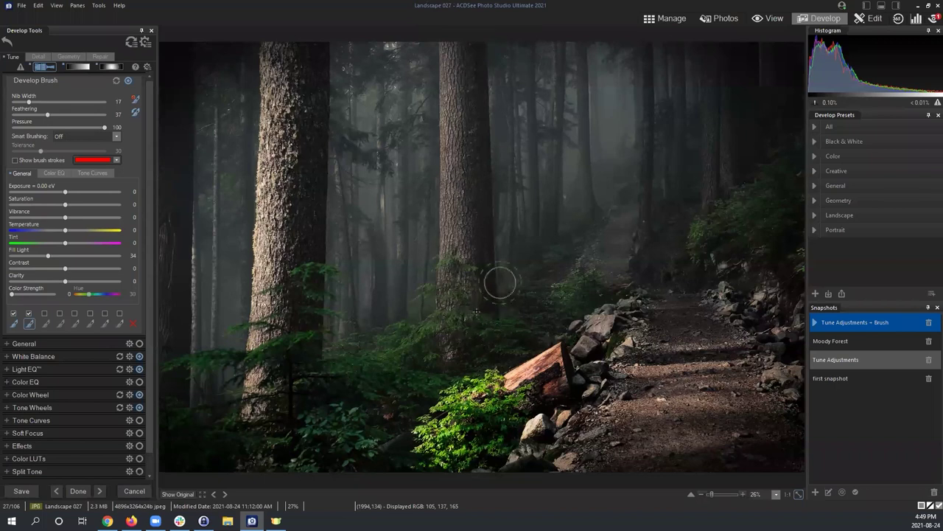
pyautogui.click(30, 325)
pyautogui.click(505, 236)
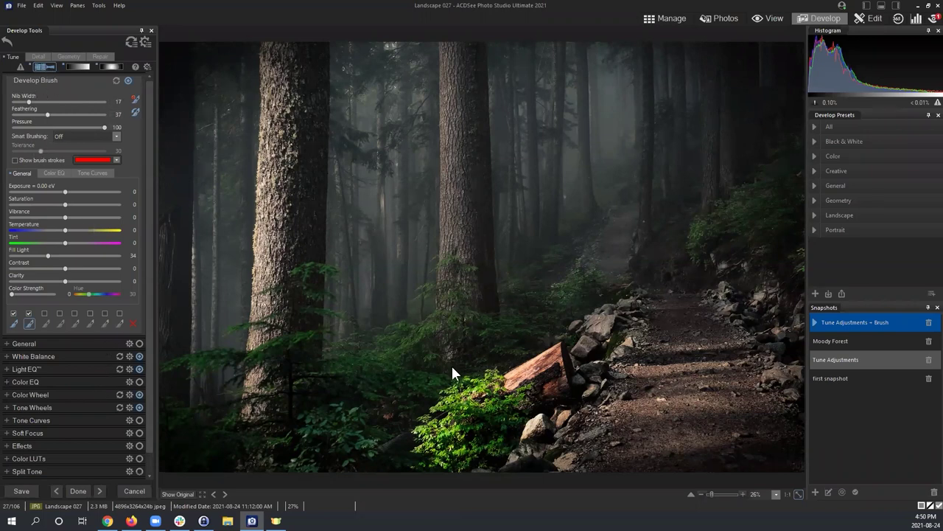
pyautogui.press('b')
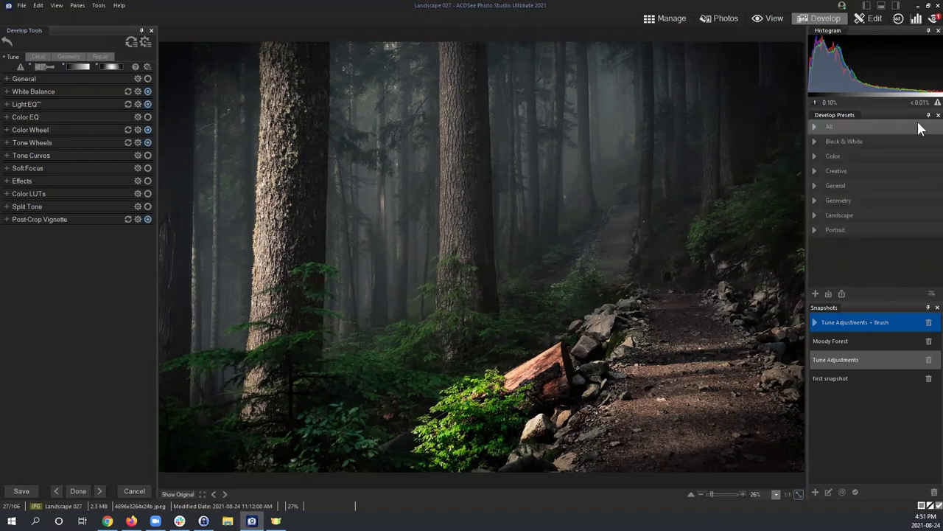
# Add a Develop preset category named with the owner's first name followed by "Presets" and expand it.
pyautogui.click(886, 261)
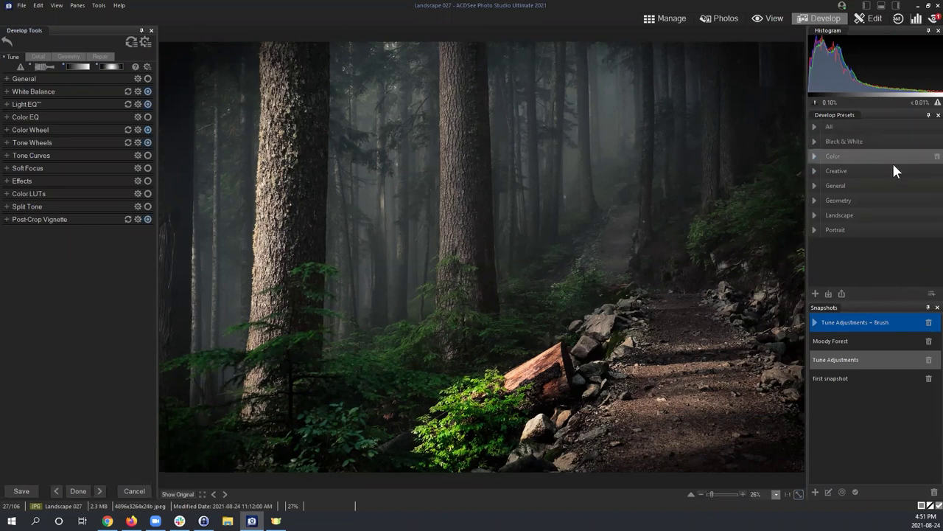
pyautogui.click(930, 294)
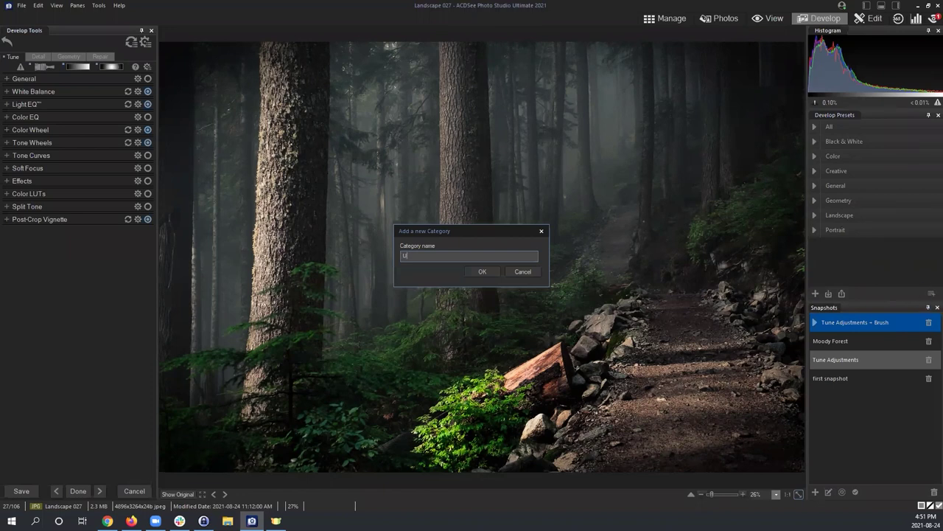
pyautogui.write("Adam's")
pyautogui.write(' C')
pyautogui.write('Presets')
pyautogui.click(481, 272)
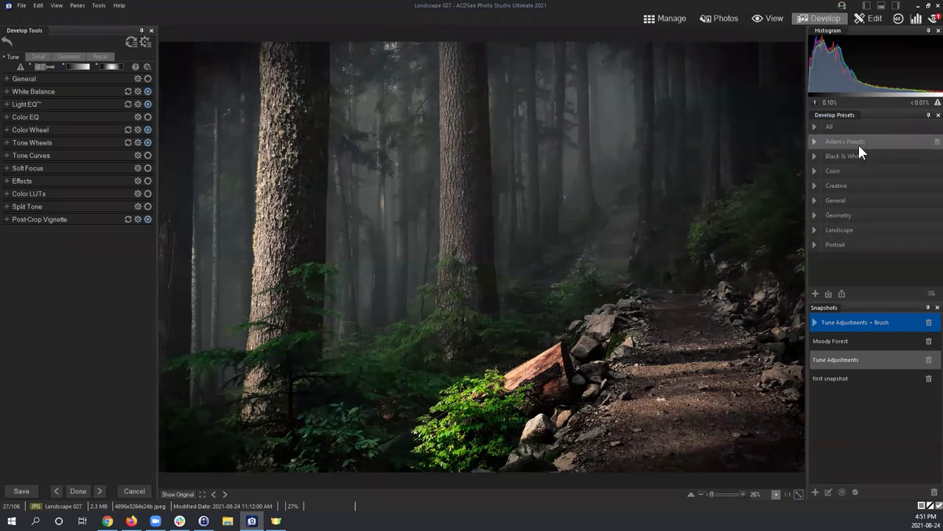
pyautogui.click(814, 143)
pyautogui.rightClick(845, 140)
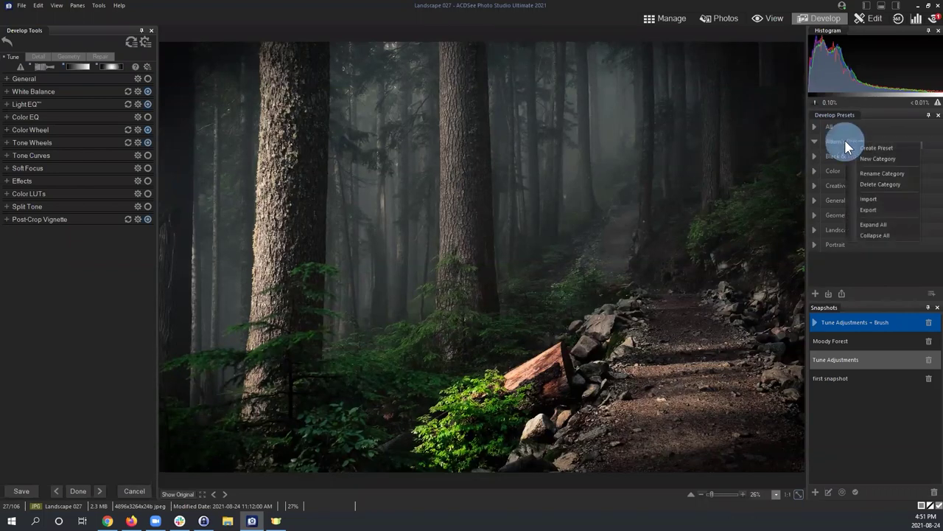
pyautogui.click(889, 146)
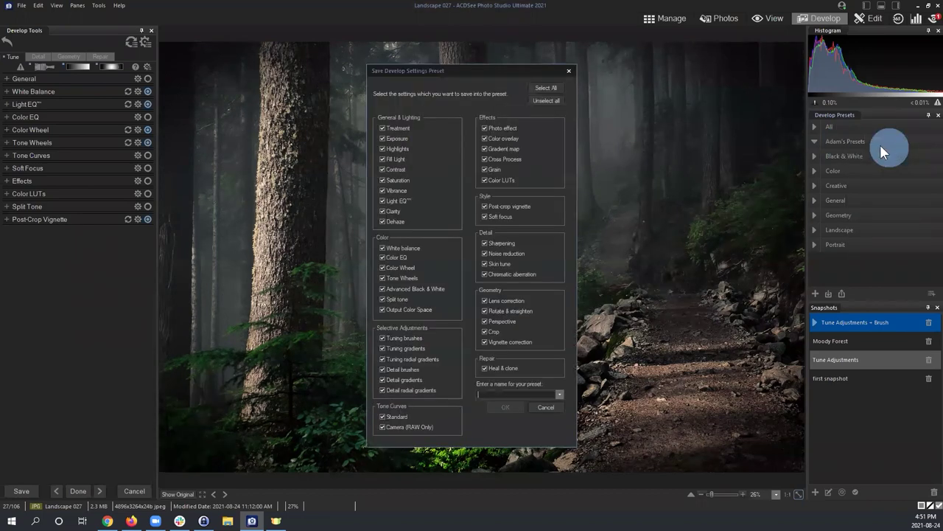
pyautogui.click(570, 70)
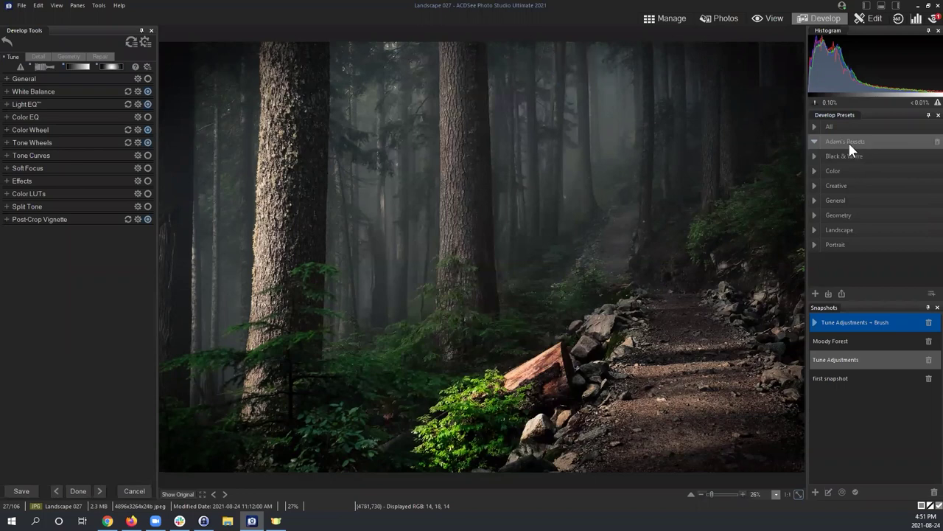
# Create a preset in the custom category, including only Light EQ, White balance, Color Wheel, Tone Wheels, Tuning brushes and Post-crop vignette.
pyautogui.rightClick(856, 143)
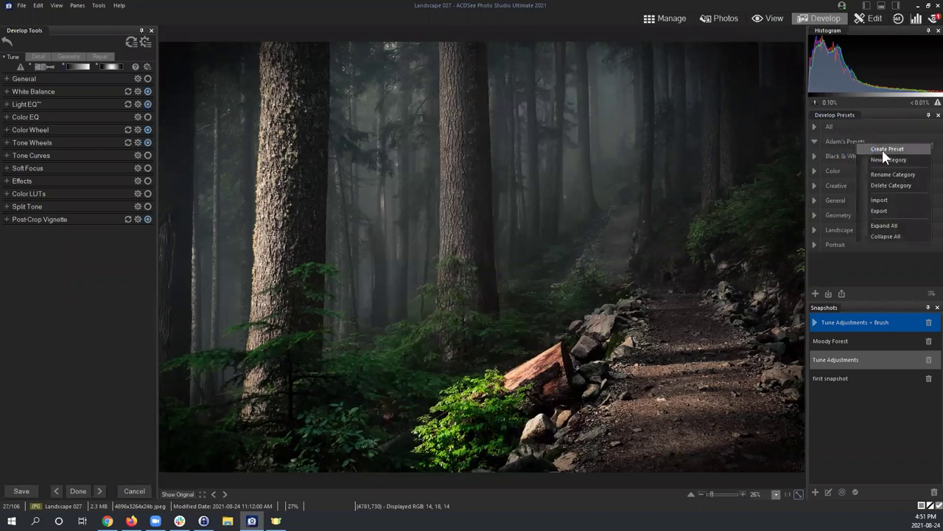
pyautogui.click(882, 149)
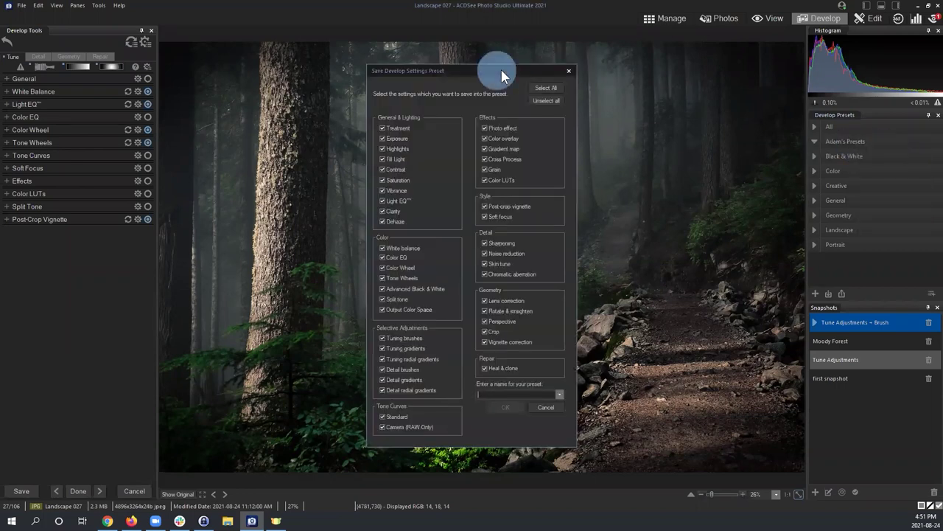
pyautogui.moveTo(501, 71); pyautogui.dragTo(528, 65)
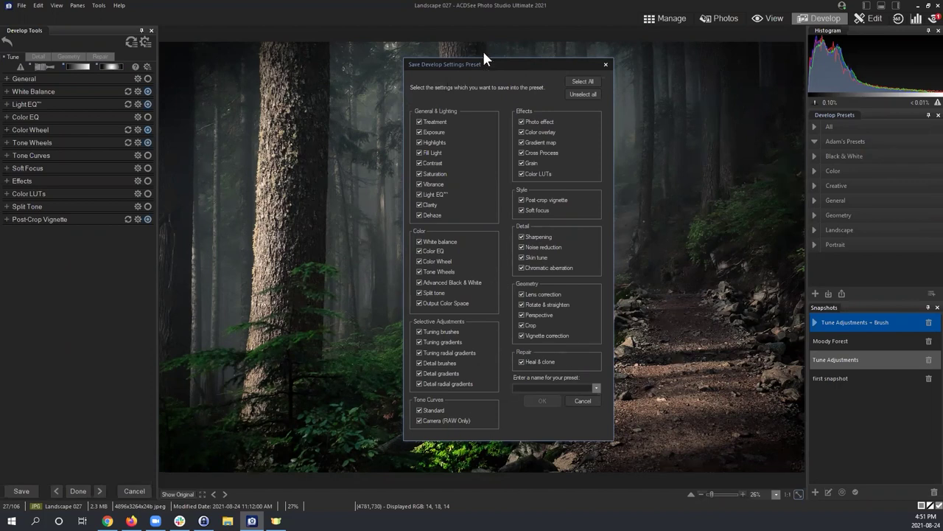
pyautogui.moveTo(511, 65)
pyautogui.mouseDown()
pyautogui.moveTo(508, 75)
pyautogui.moveTo(504, 64)
pyautogui.mouseUp()
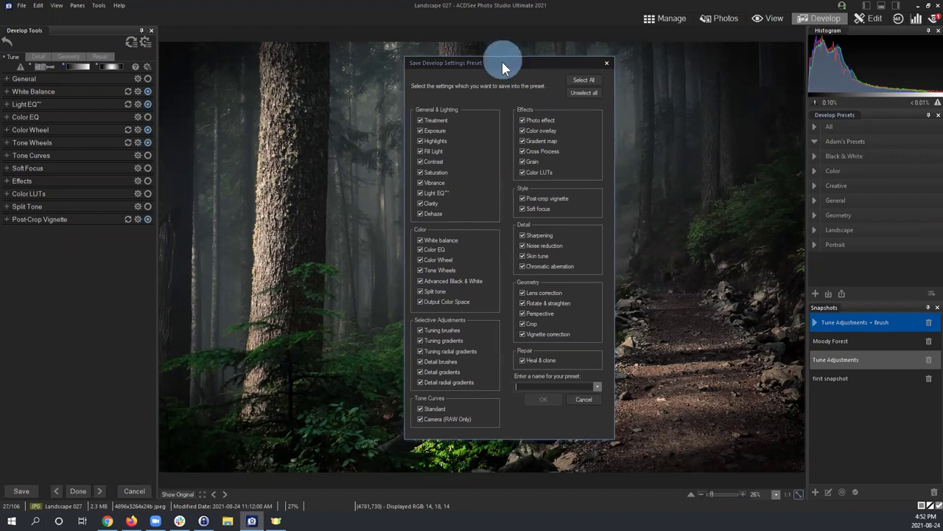
pyautogui.moveTo(502, 61); pyautogui.dragTo(532, 68)
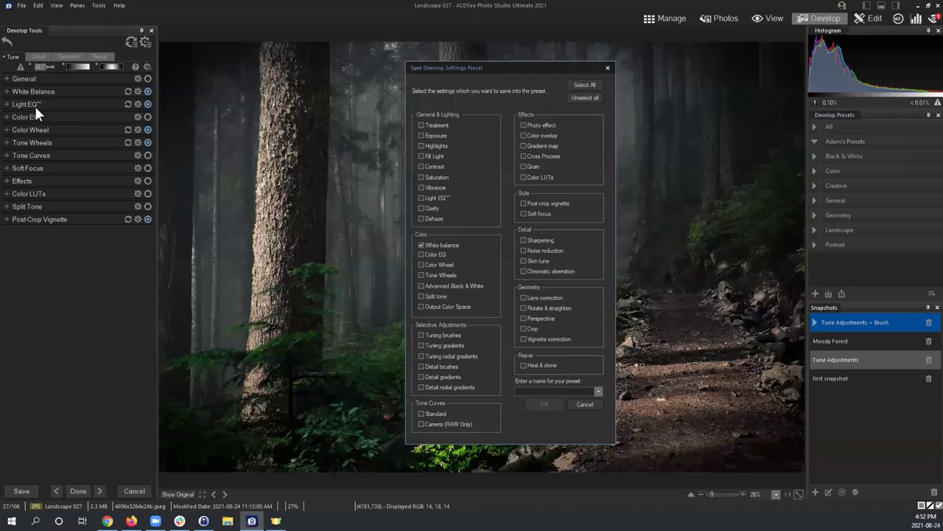
pyautogui.click(420, 197)
pyautogui.click(421, 265)
pyautogui.click(537, 206)
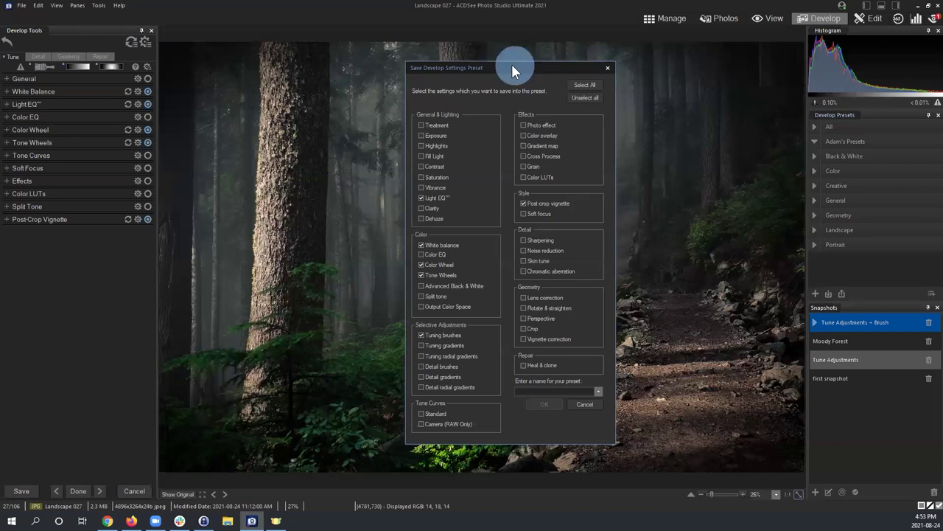
# Exclude Tuning brushes from the preset and save it as "Tune Adjustments".
pyautogui.moveTo(511, 63); pyautogui.dragTo(317, 51)
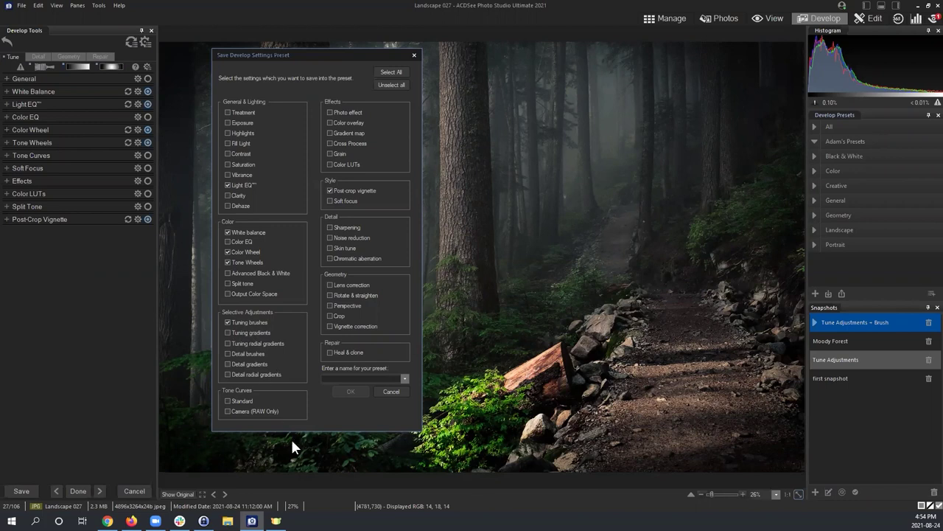
pyautogui.click(228, 322)
pyautogui.click(342, 377)
pyautogui.click(339, 377)
pyautogui.click(348, 377)
pyautogui.write('Tune Adjustments')
pyautogui.click(344, 390)
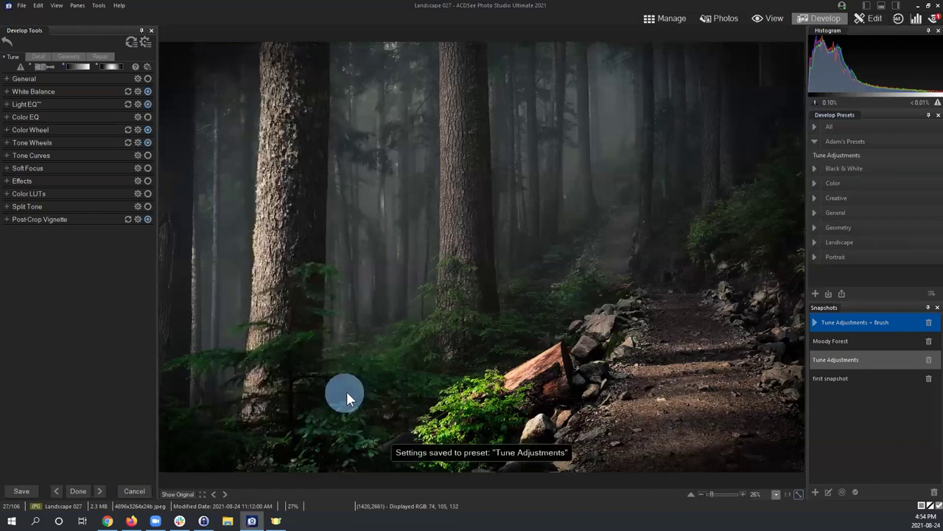
pyautogui.click(815, 143)
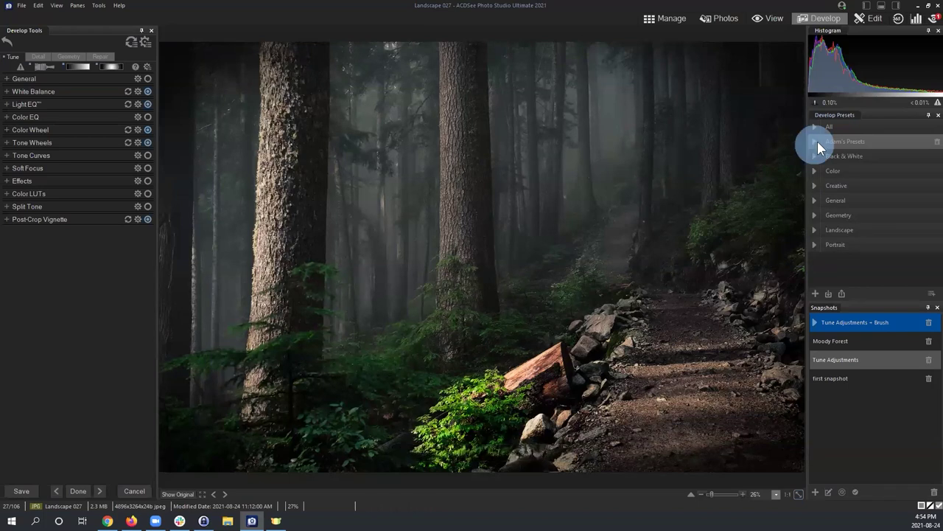
pyautogui.click(816, 141)
pyautogui.click(814, 140)
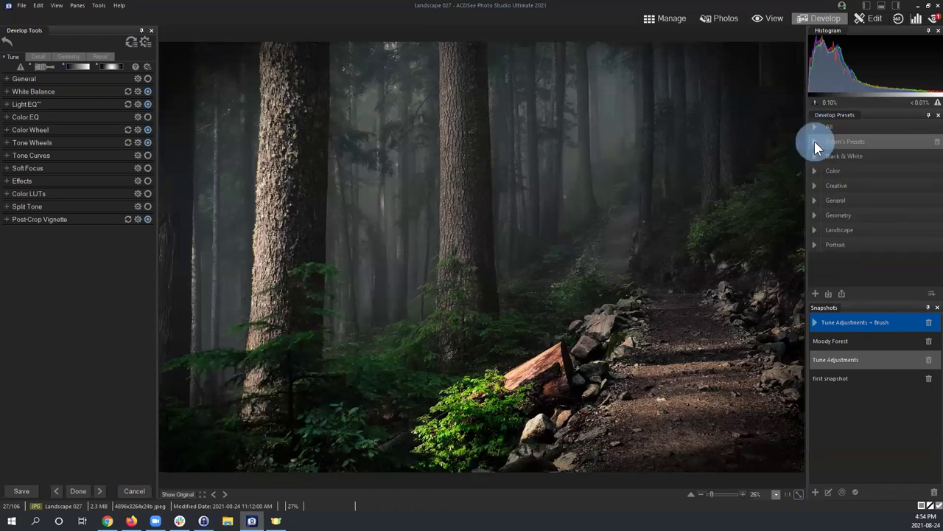
pyautogui.click(814, 141)
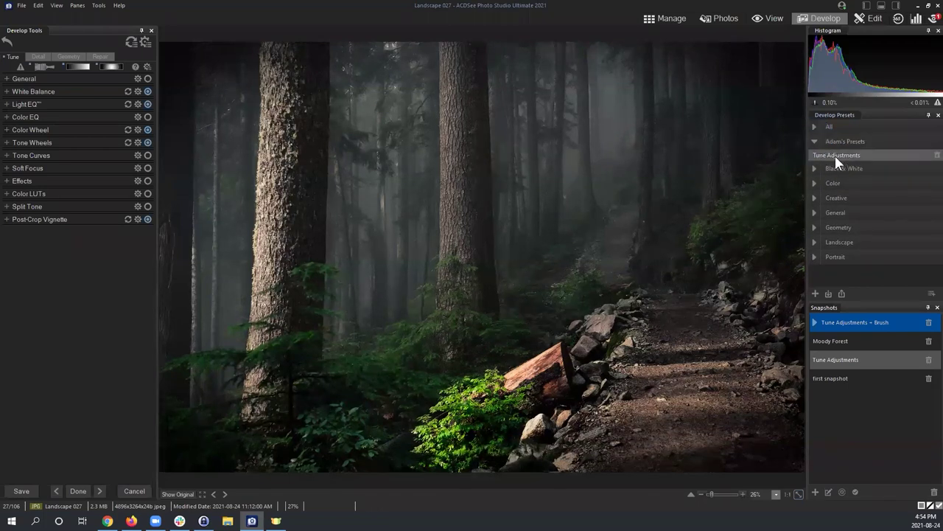
pyautogui.click(815, 141)
pyautogui.click(814, 142)
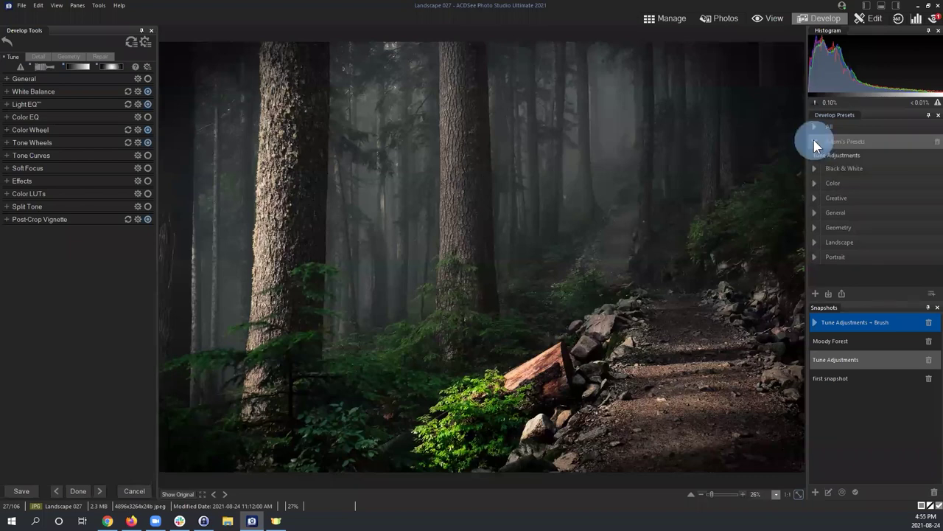
pyautogui.click(840, 141)
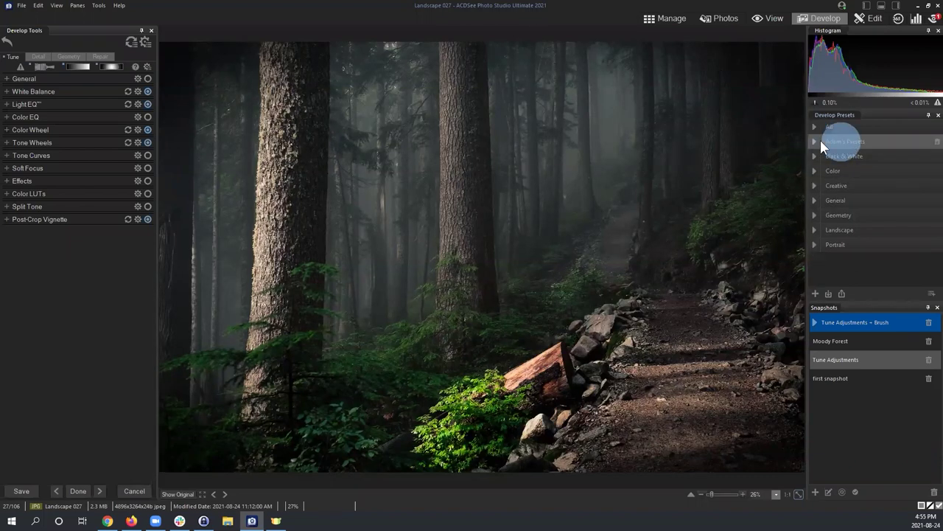
# Save all the develop settings as a second preset named "Tune Adjustments + Brush" in the custom category.
pyautogui.click(814, 141)
pyautogui.rightClick(852, 138)
pyautogui.click(873, 145)
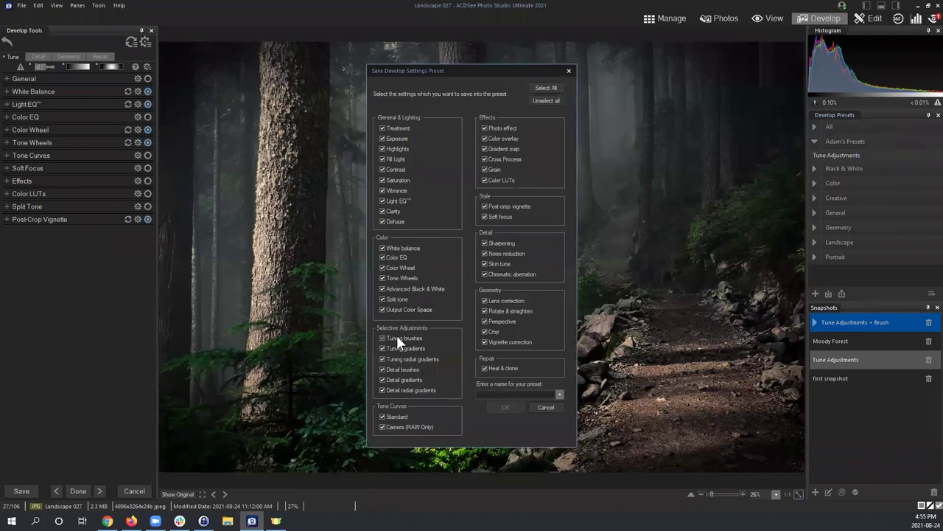
pyautogui.click(521, 393)
pyautogui.write('Tune Adjustments + Brush')
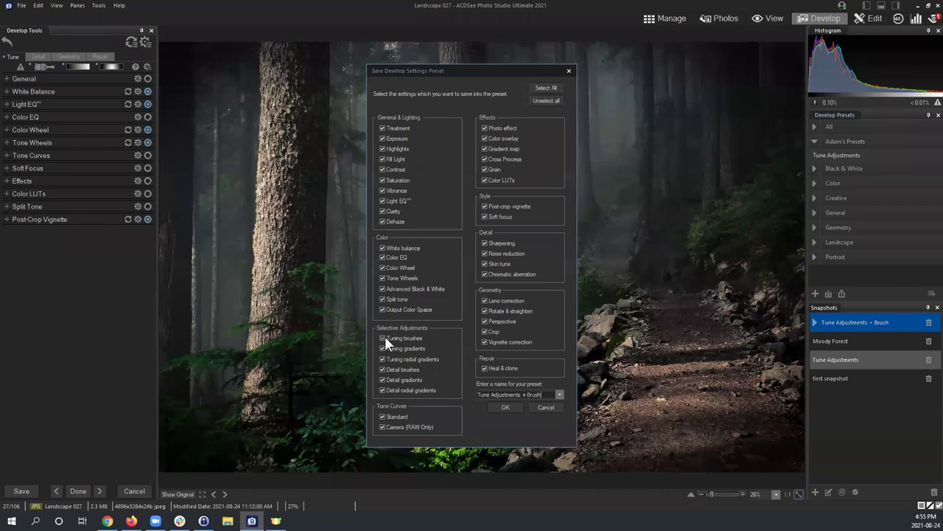
pyautogui.click(507, 408)
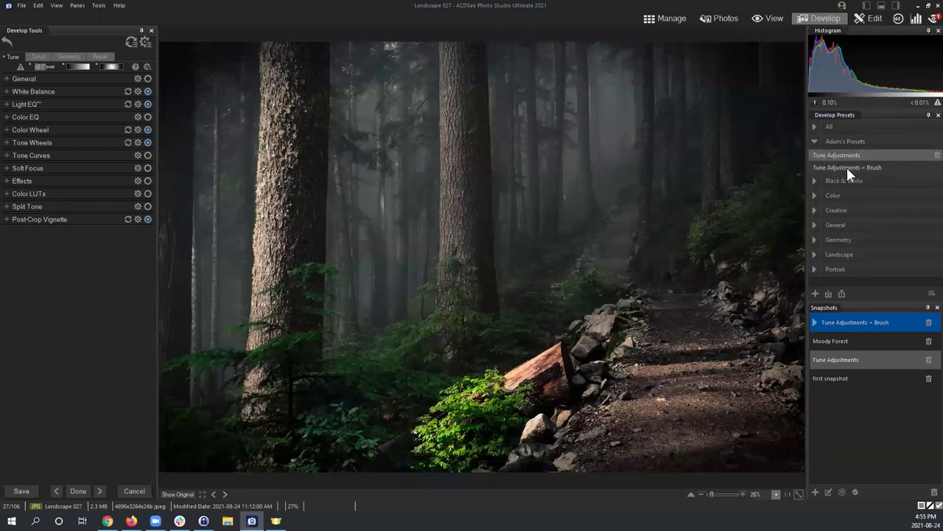
# Return to Manage mode and save the changes made to Landscape 027.
pyautogui.click(661, 19)
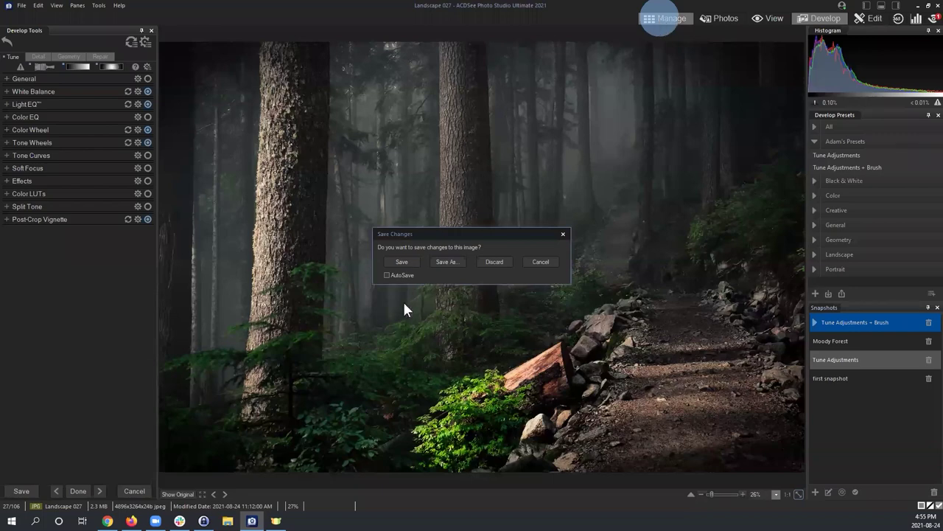
pyautogui.click(405, 261)
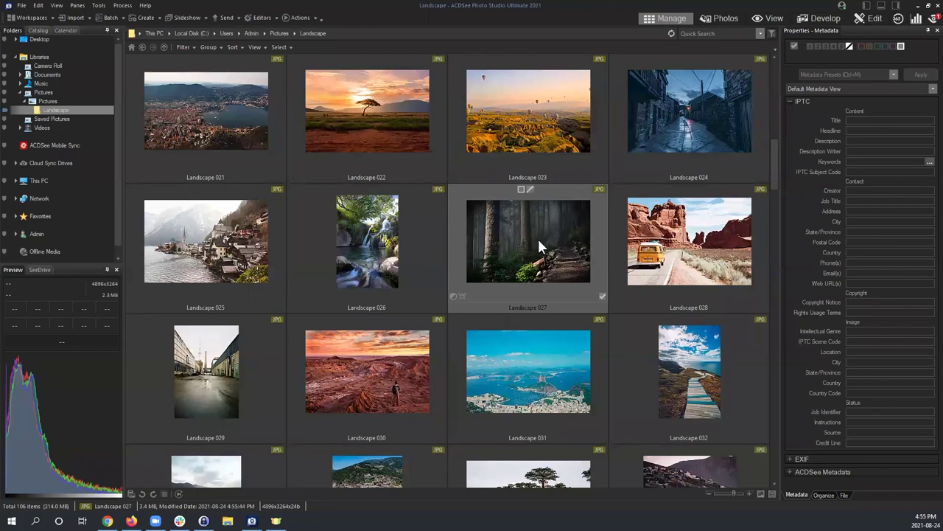
# Reorder the thumbnails so that Landscape 006 sits directly before Landscape 027.
pyautogui.scroll(-2, 539, 247)
pyautogui.scroll(1, 526, 247)
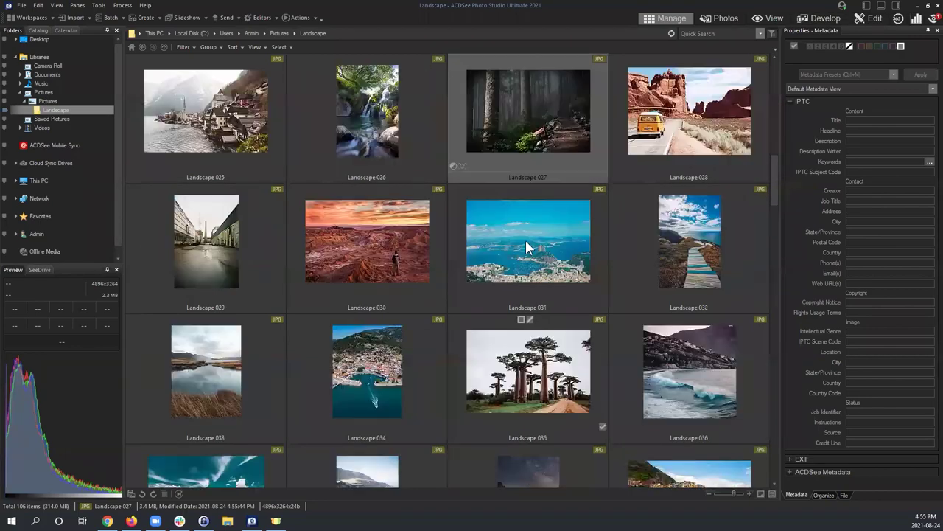
pyautogui.scroll(5, 526, 247)
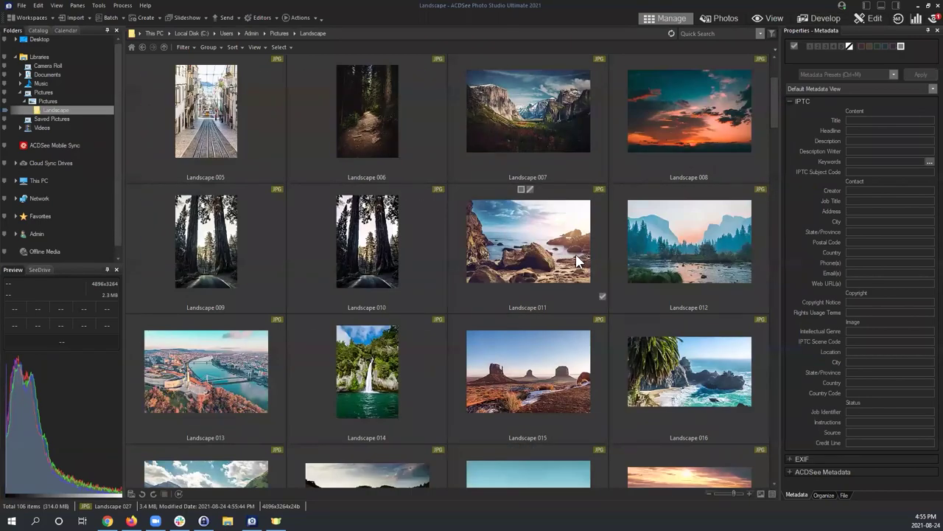
pyautogui.scroll(-1, 515, 221)
pyautogui.scroll(1, 427, 154)
pyautogui.doubleClick(379, 106)
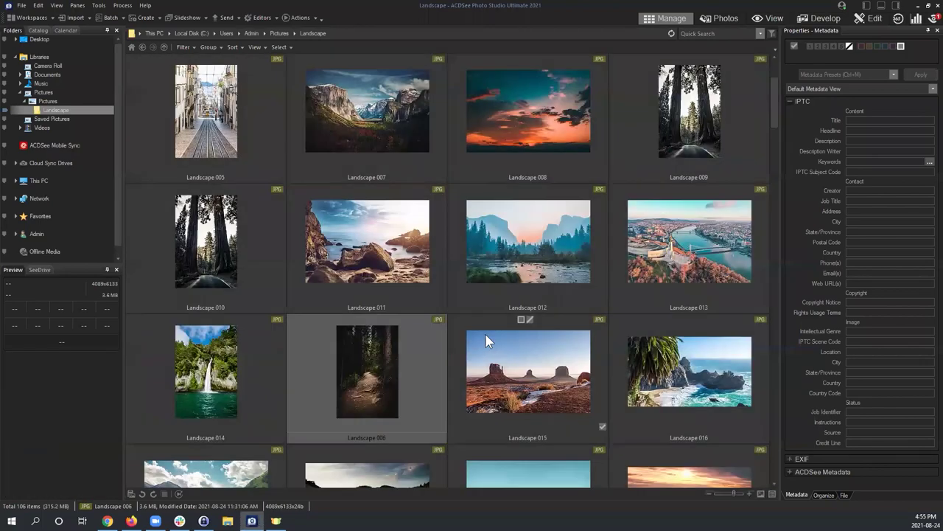
pyautogui.scroll(-1, 501, 324)
pyautogui.click(384, 134)
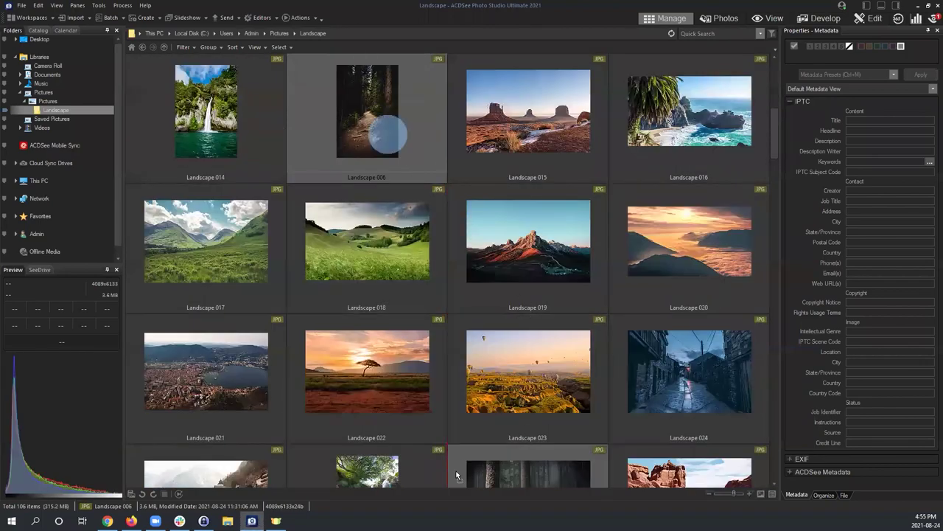
pyautogui.moveTo(457, 475); pyautogui.dragTo(456, 474)
pyautogui.scroll(-2, 539, 319)
pyautogui.scroll(2, 410, 206)
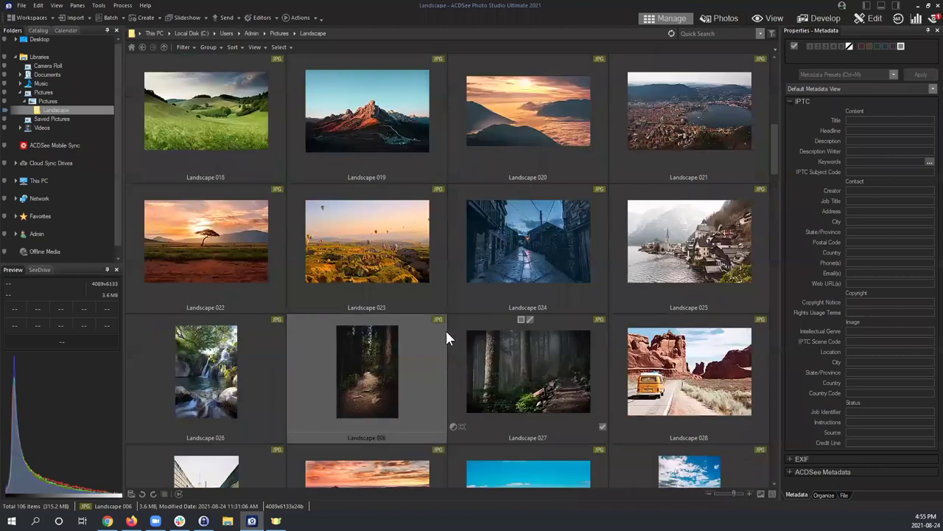
# Open Landscape 006 in Develop mode and apply the Tune Adjustments preset.
pyautogui.click(379, 358)
pyautogui.scroll(-2, 391, 383)
pyautogui.scroll(1, 549, 302)
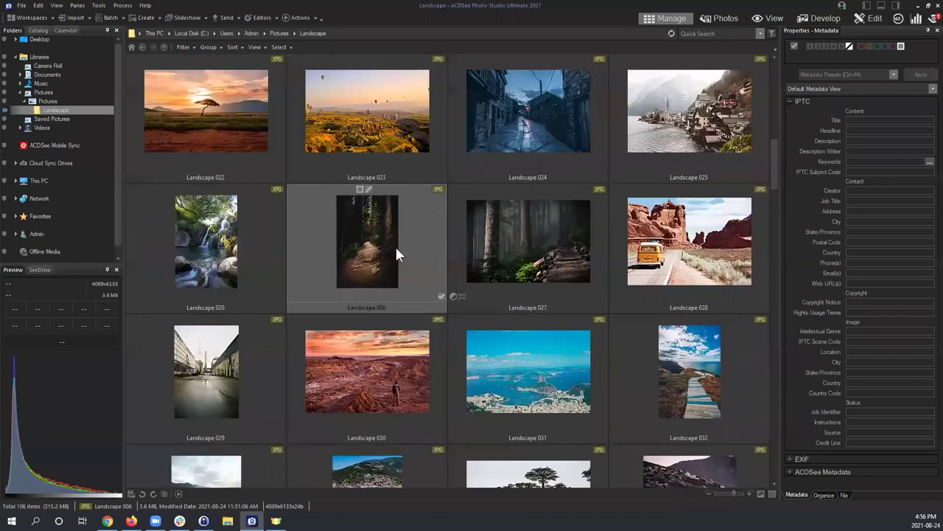
pyautogui.click(827, 17)
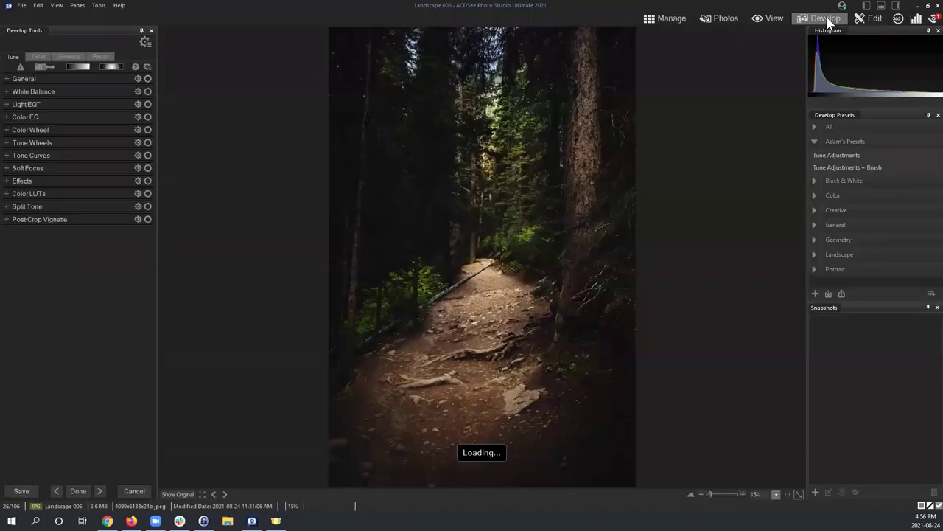
pyautogui.click(841, 157)
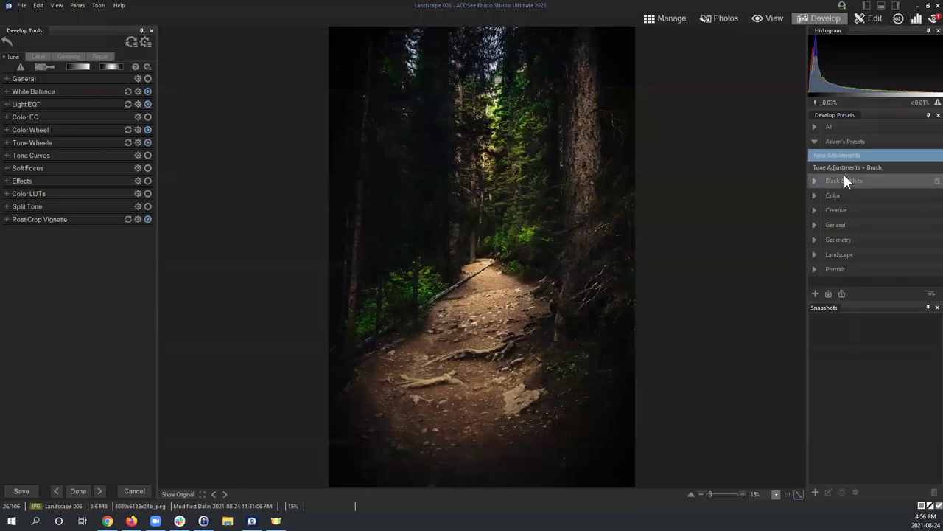
# Apply the Tune Adjustments + Brush preset to Landscape 006, and switch back to the Tune Adjustments preset.
pyautogui.click(839, 168)
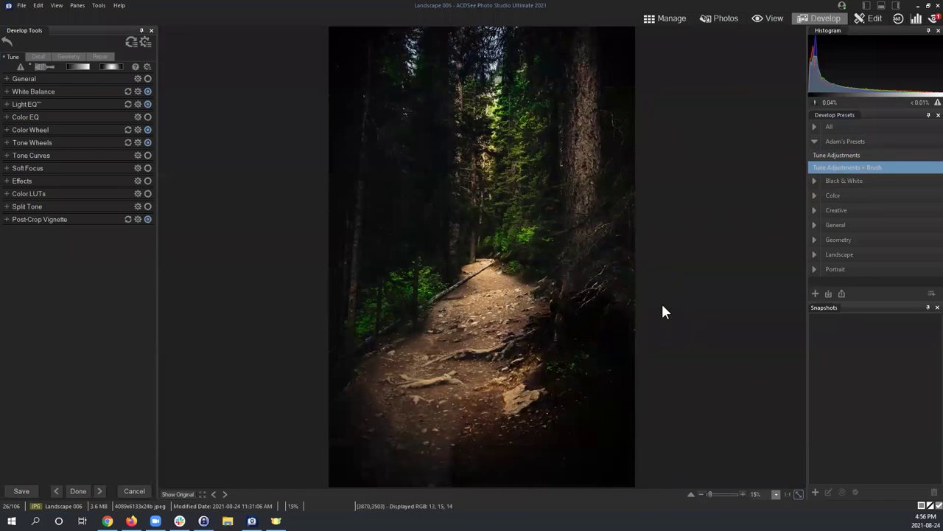
pyautogui.click(855, 155)
pyautogui.click(847, 153)
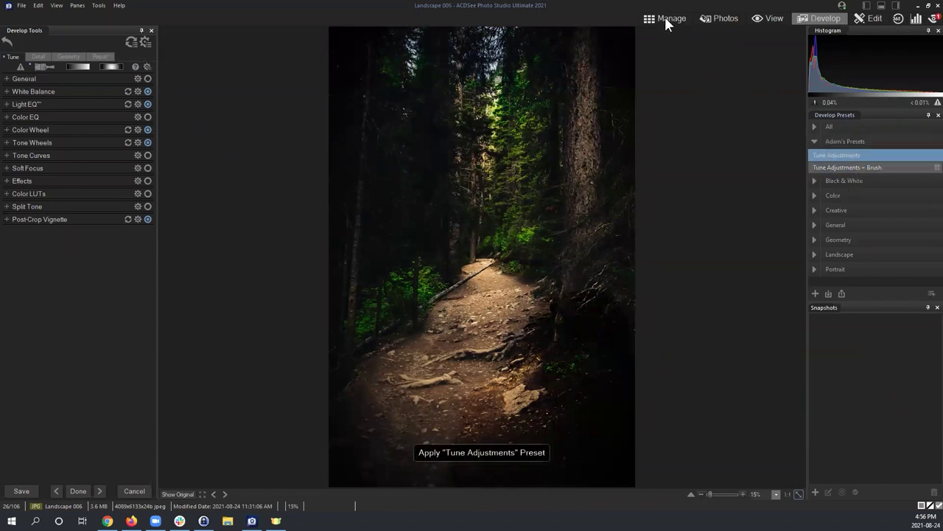
# Reset all develop settings of Landscape 006 to their defaults and return to Manage mode.
pyautogui.click(131, 42)
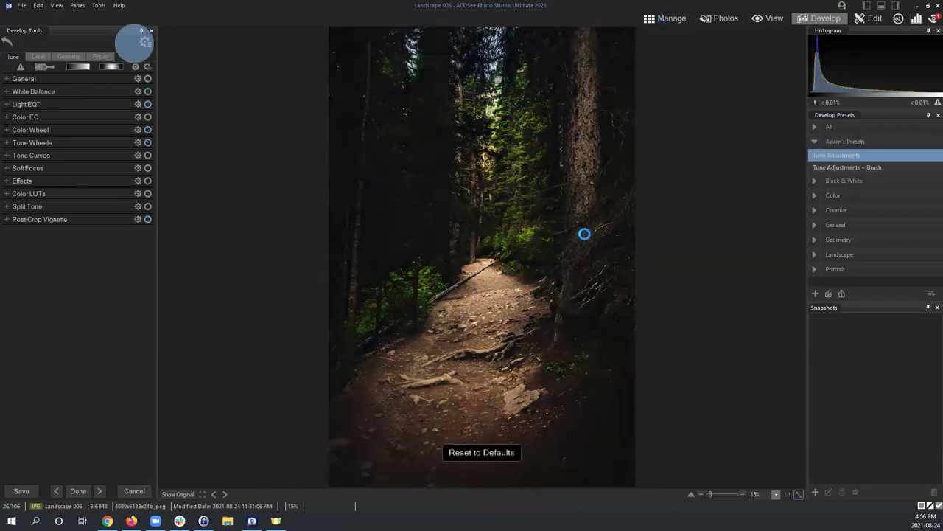
pyautogui.click(666, 18)
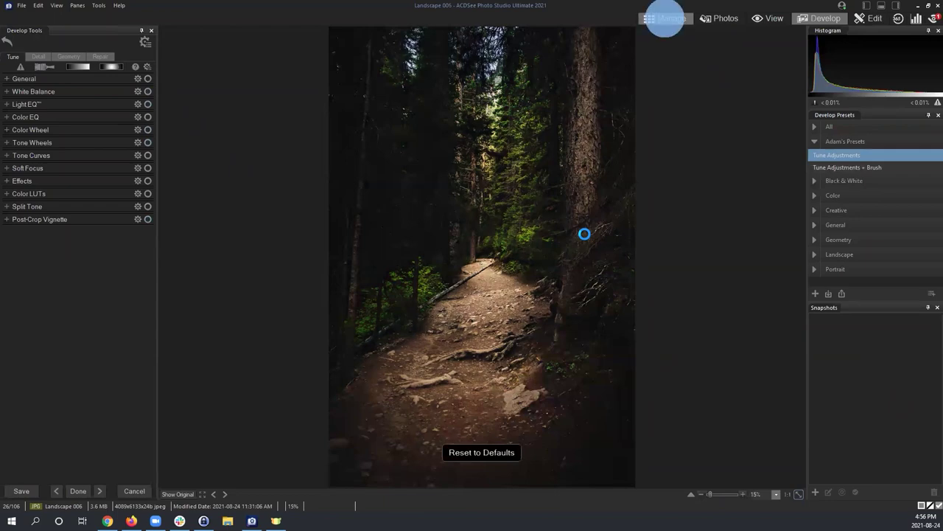
# Reduce the thumbnail size to 132x99 and select the images from Landscape 001 through Landscape 006 in the grid.
pyautogui.scroll(-2, 564, 275)
pyautogui.scroll(2, 555, 291)
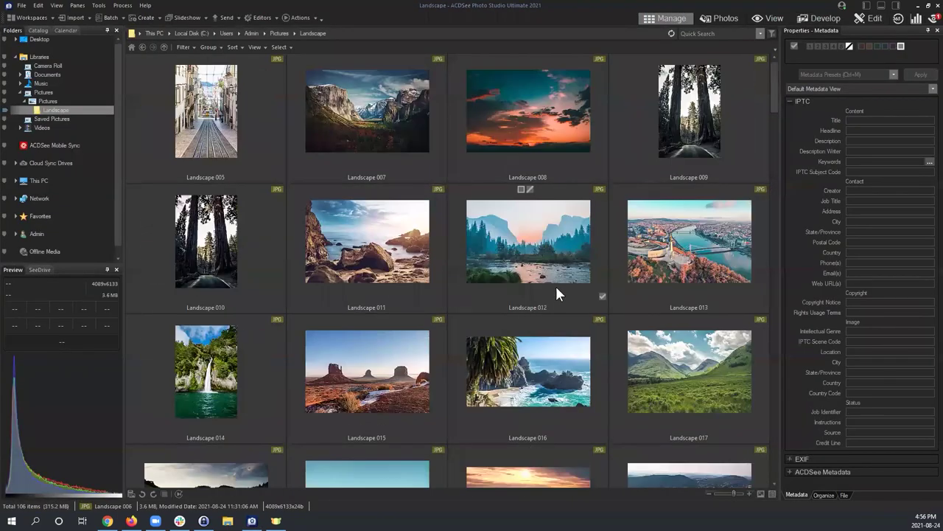
pyautogui.scroll(2, 555, 294)
pyautogui.click(735, 495)
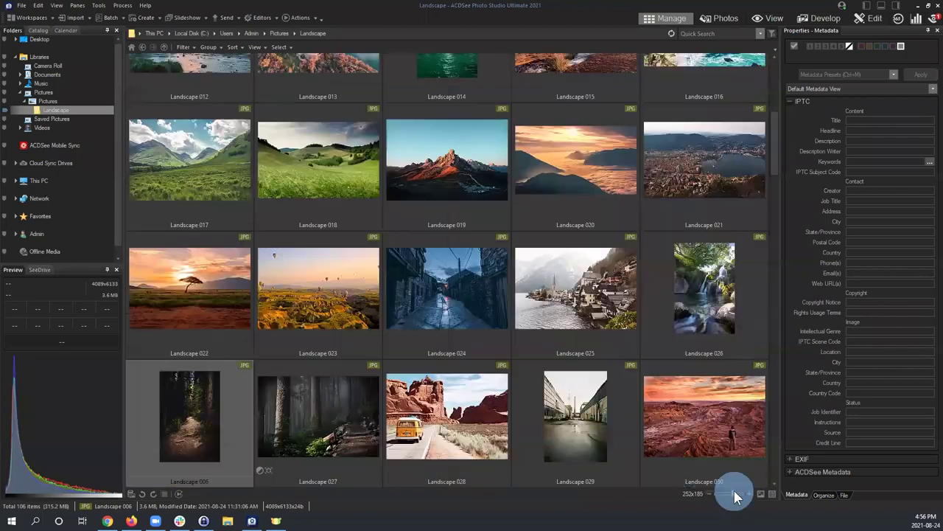
pyautogui.moveTo(735, 494); pyautogui.dragTo(721, 488)
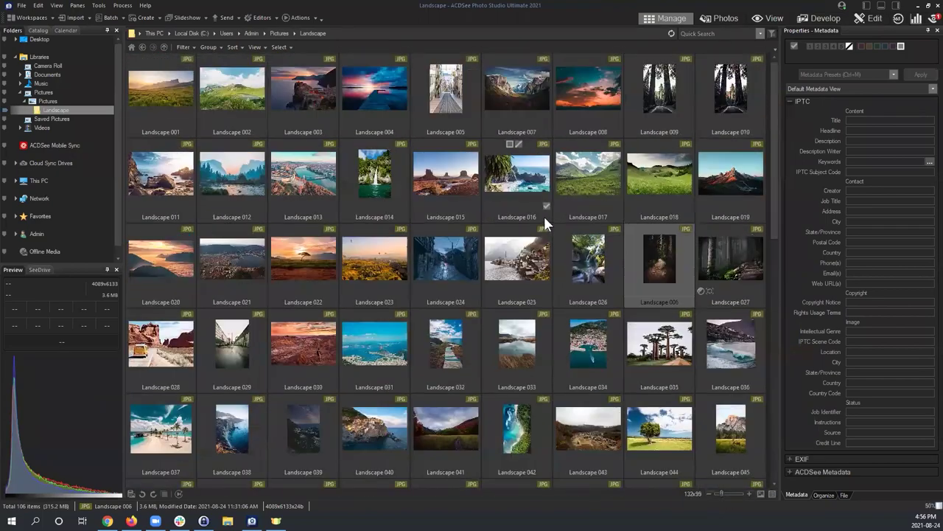
pyautogui.click(160, 93)
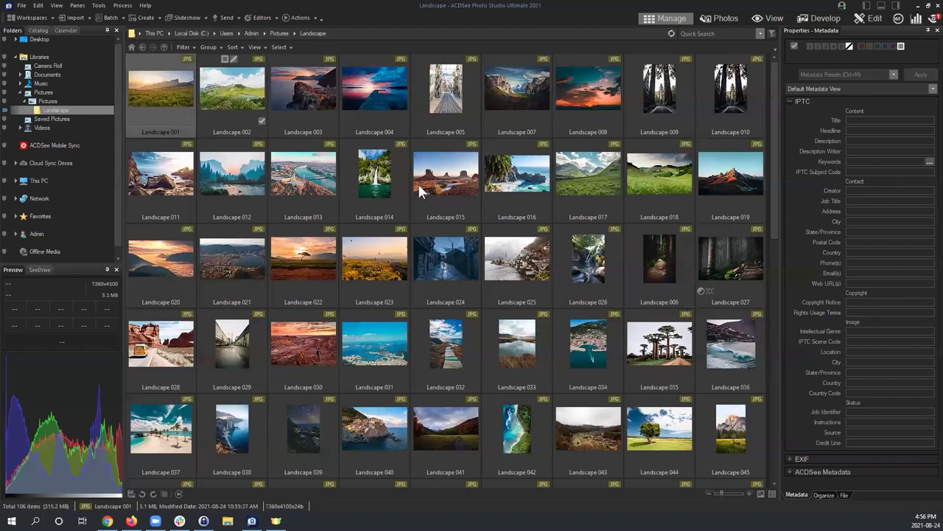
pyautogui.keyDown('shift'); pyautogui.click(663, 266); pyautogui.keyUp('shift')
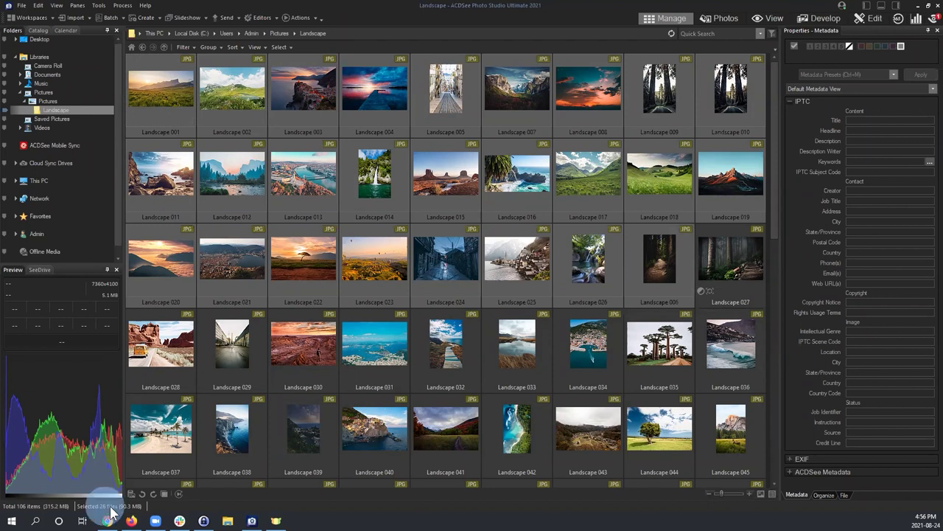
# Batch develop the selected images with the Tune Adjustments preset.
pyautogui.click(111, 17)
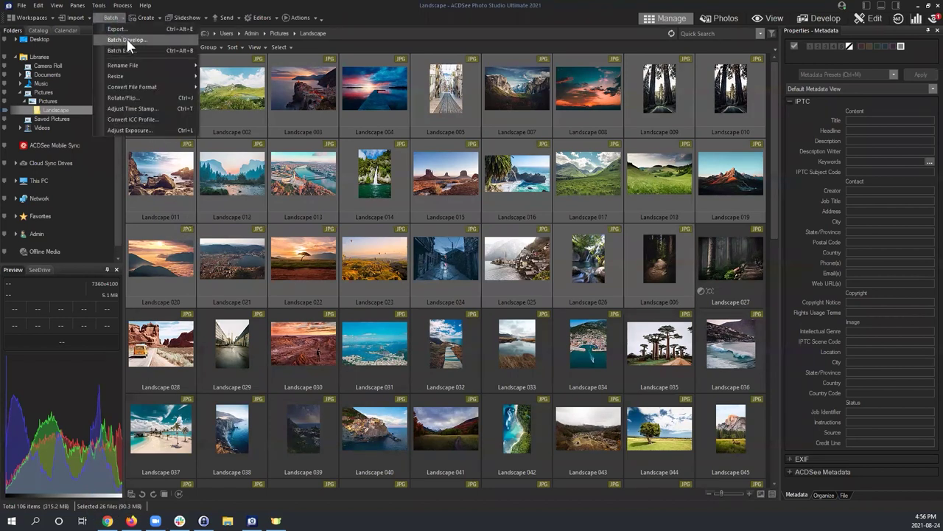
pyautogui.click(125, 39)
pyautogui.moveTo(432, 140); pyautogui.dragTo(570, 145)
pyautogui.moveTo(699, 187); pyautogui.dragTo(706, 243)
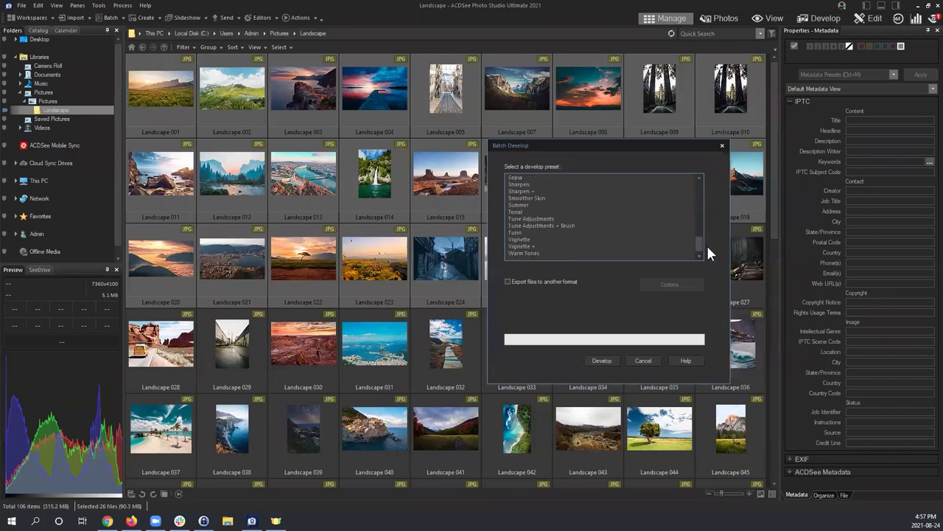
pyautogui.click(550, 220)
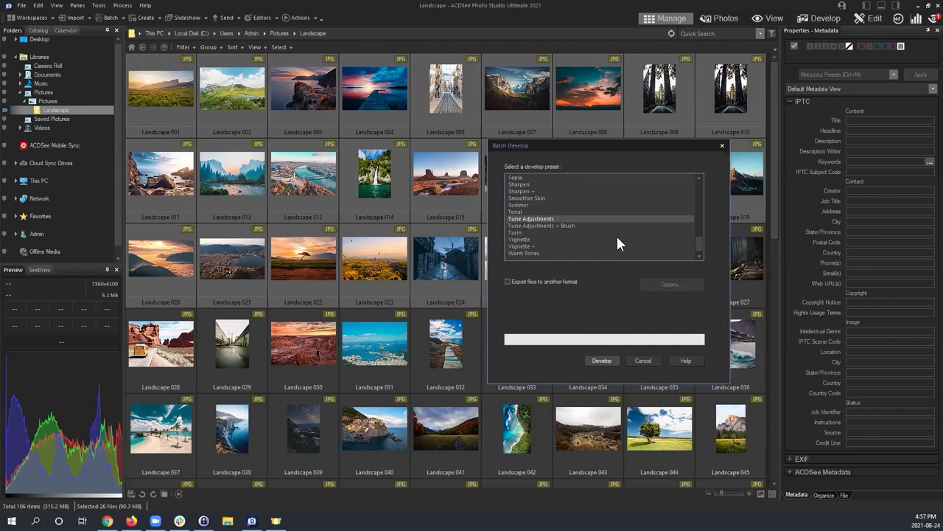
pyautogui.click(598, 360)
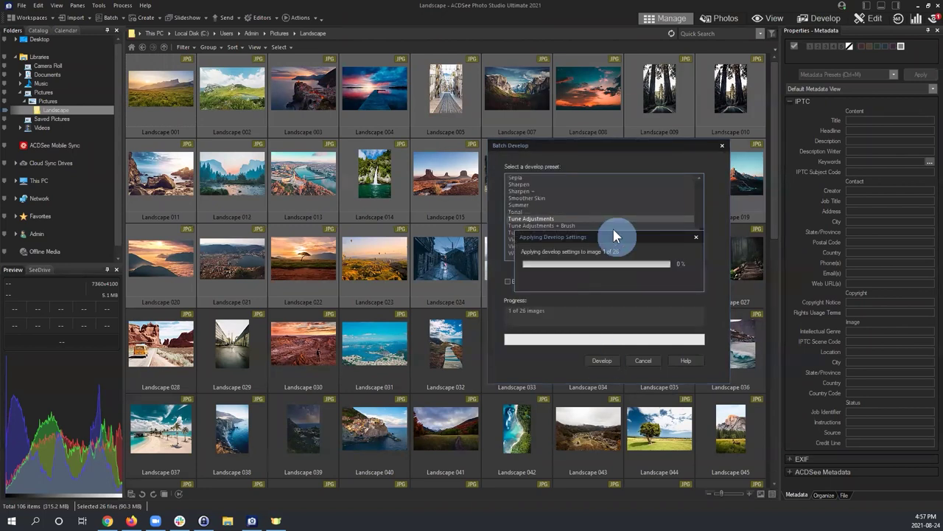
pyautogui.moveTo(615, 235); pyautogui.dragTo(636, 167)
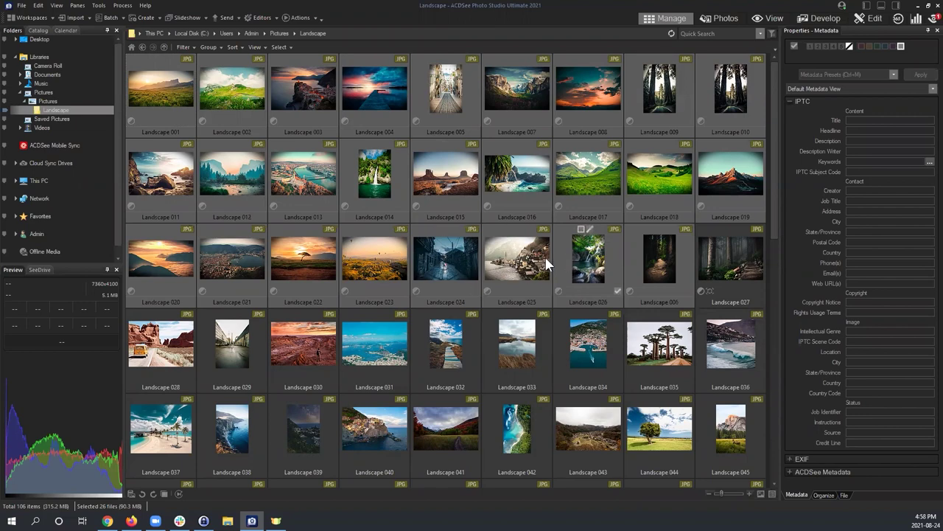
# Open Landscape 016 in Develop mode.
pyautogui.click(586, 258)
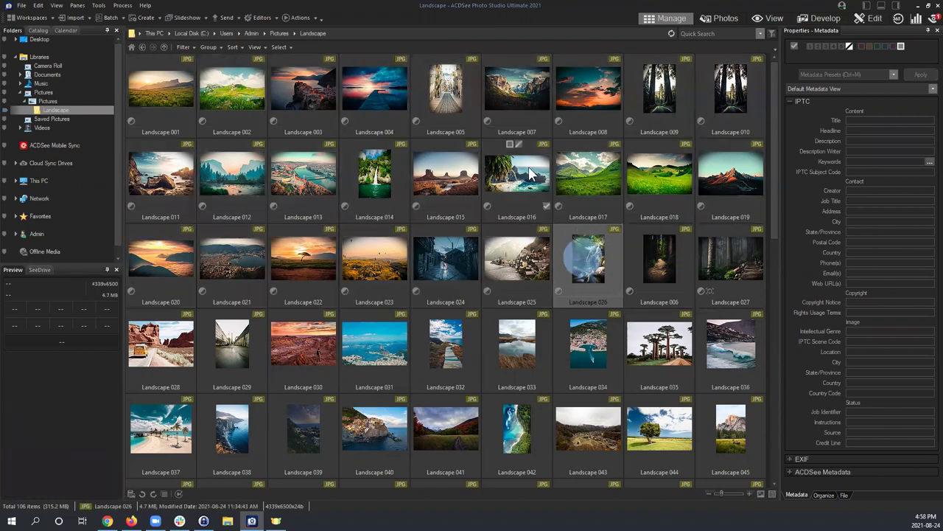
pyautogui.click(531, 173)
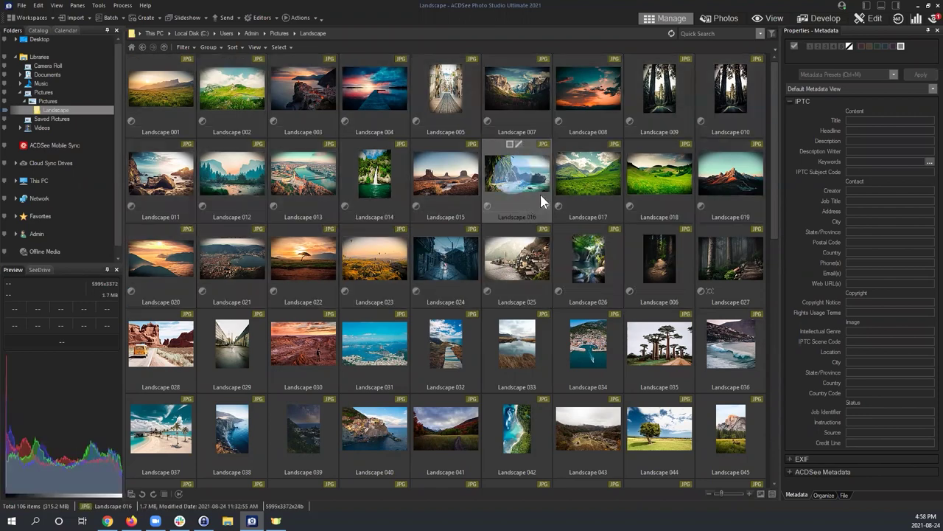
pyautogui.click(823, 20)
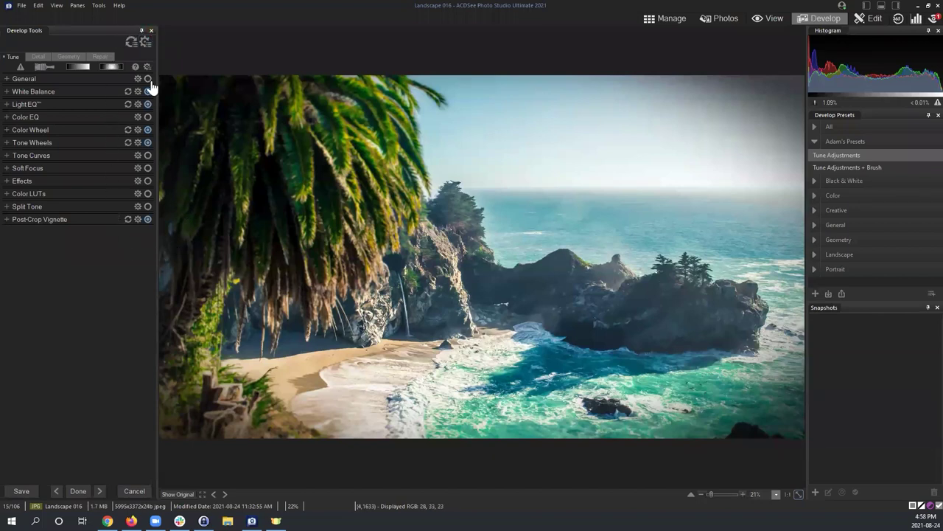
# Examine the preset's White Balance, Light EQ, Color Wheel, Tone Wheels and Post-Crop Vignette settings on Landscape 016.
pyautogui.click(18, 93)
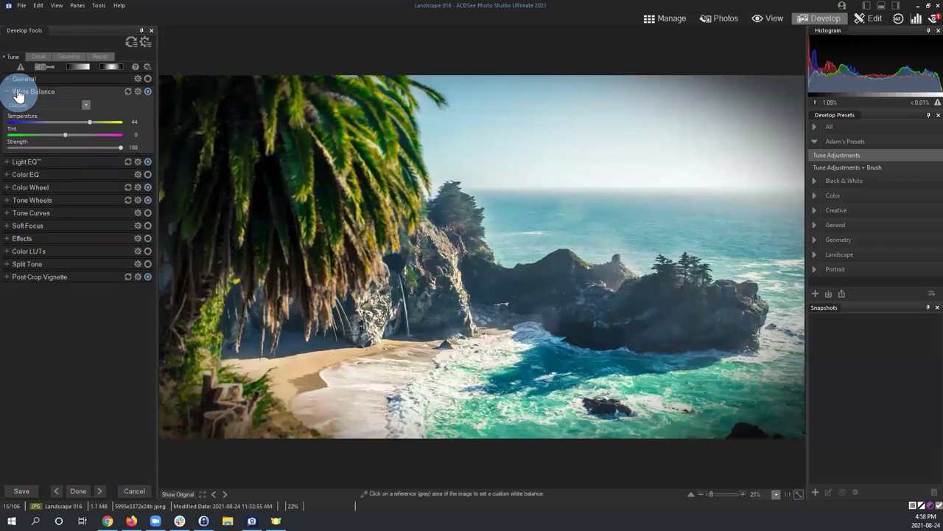
pyautogui.click(18, 93)
pyautogui.click(17, 106)
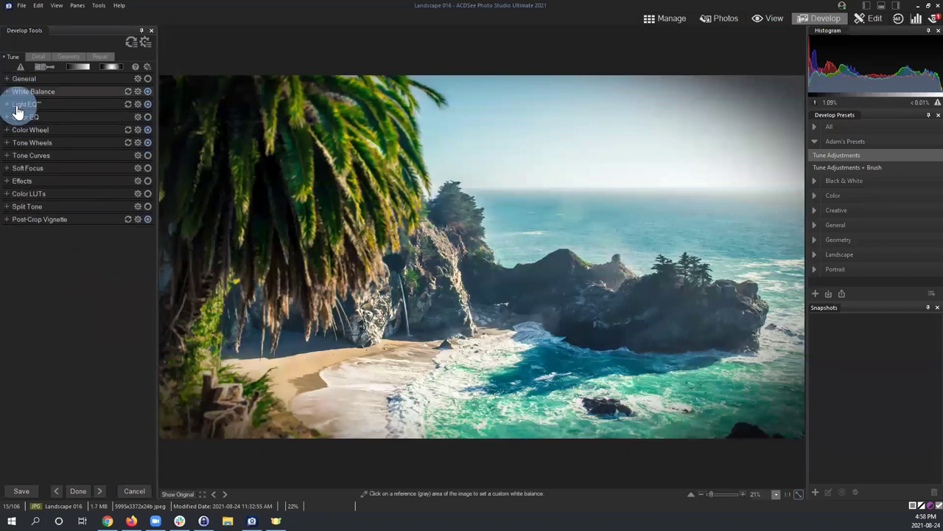
pyautogui.click(18, 105)
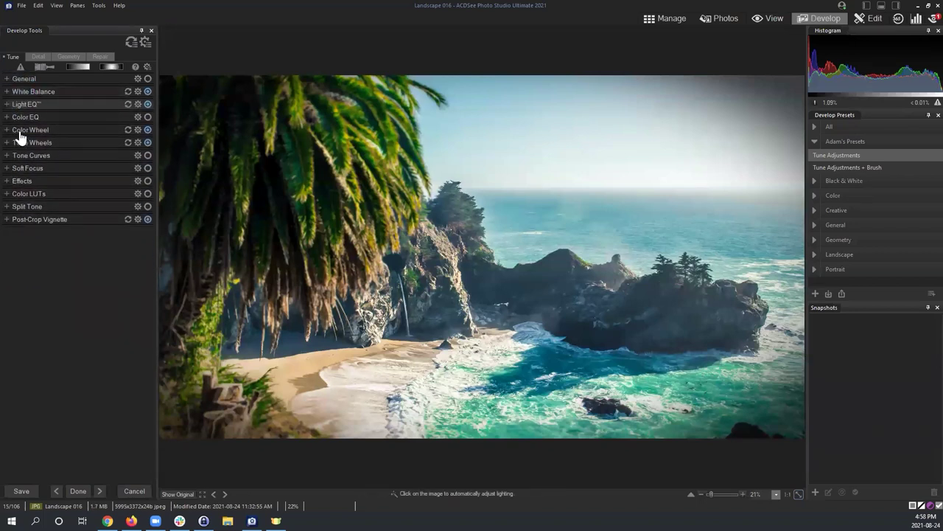
pyautogui.click(20, 131)
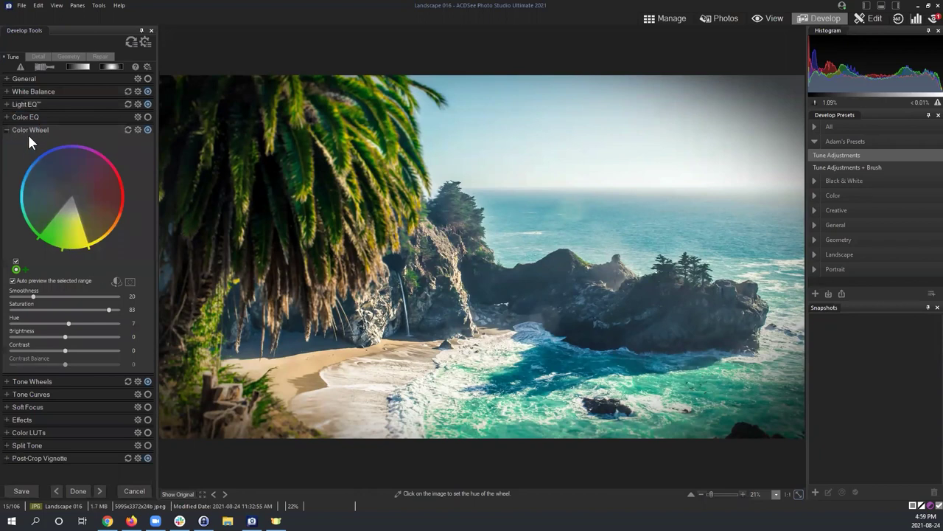
pyautogui.click(24, 130)
pyautogui.click(21, 144)
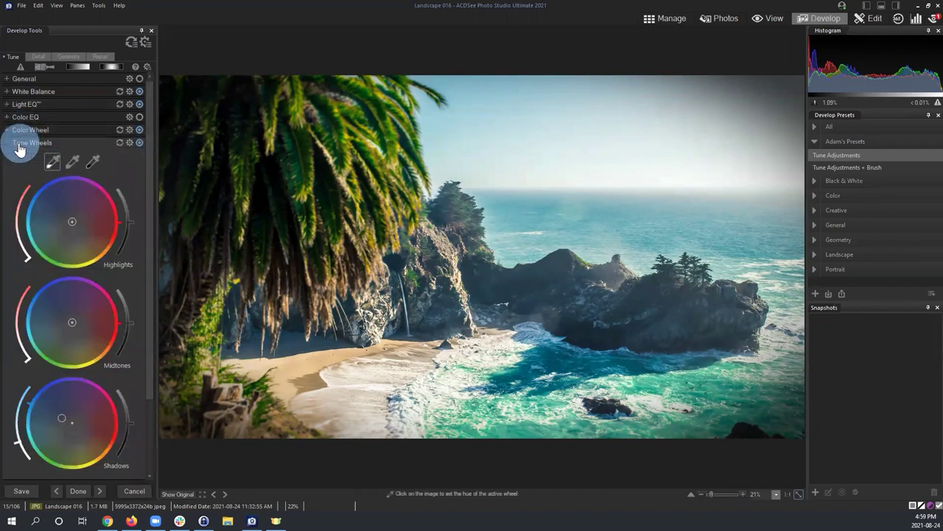
pyautogui.click(23, 143)
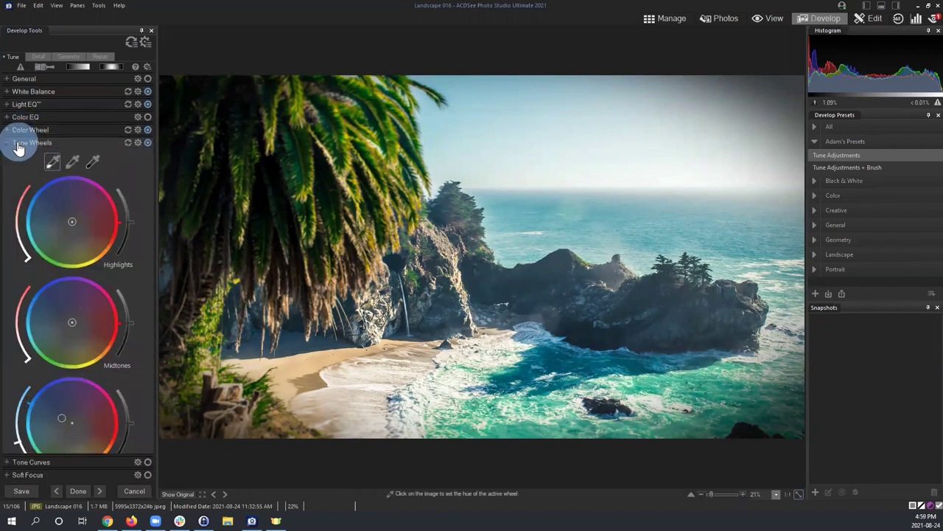
pyautogui.click(26, 224)
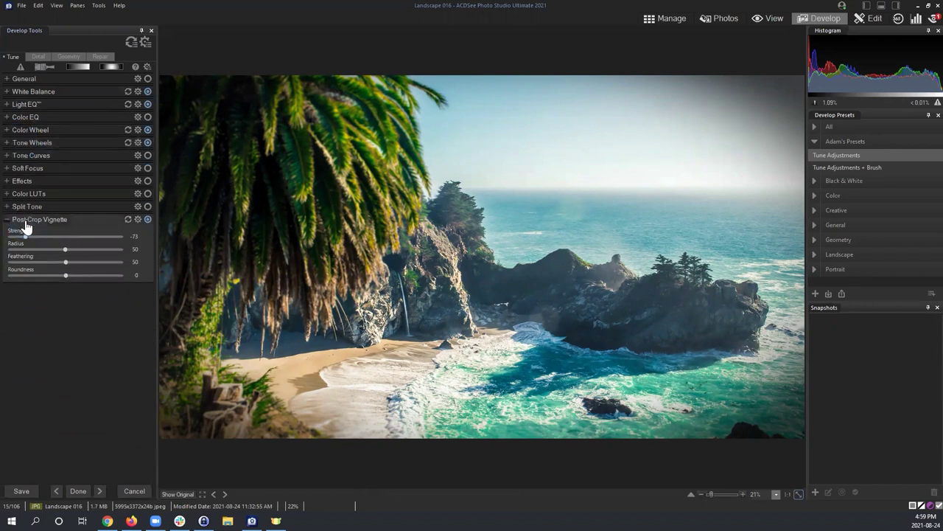
pyautogui.click(26, 221)
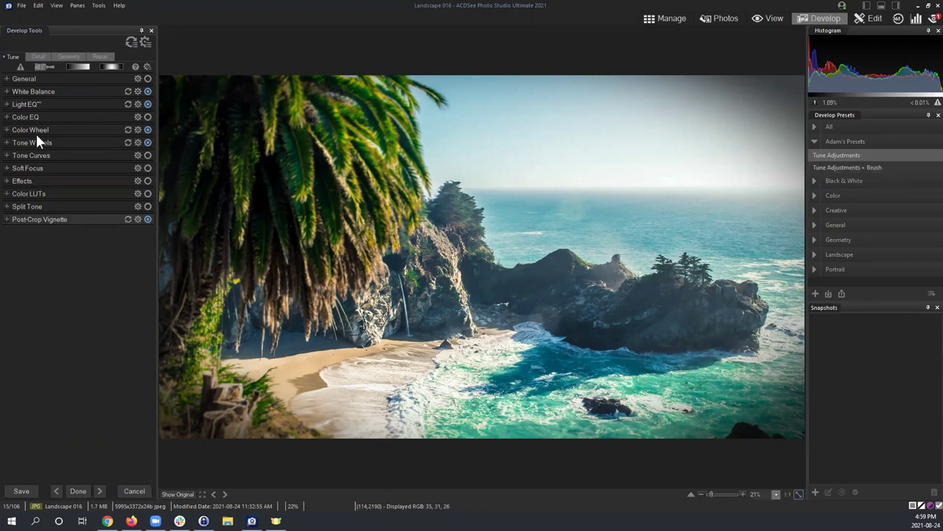
# Straighten Landscape 016 by 7.8 degrees to the right with the Rotate & Straighten geometry tool.
pyautogui.click(69, 56)
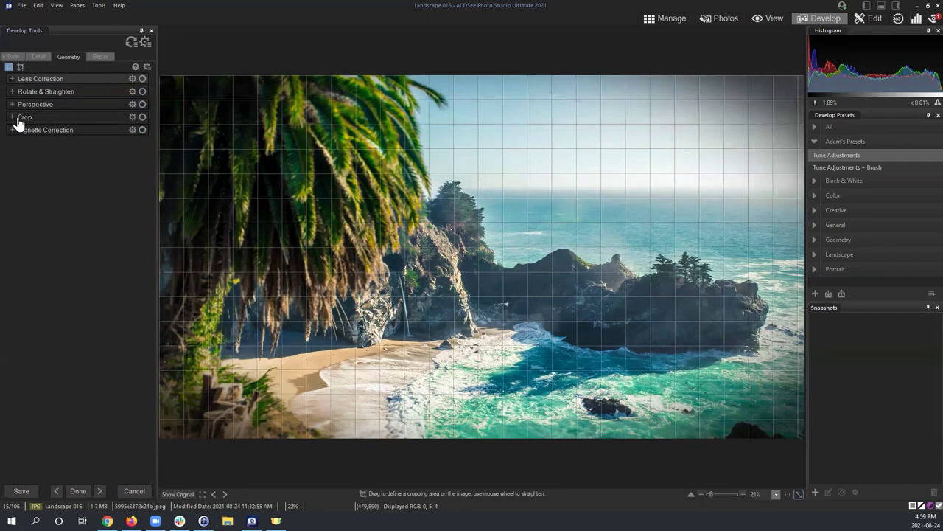
pyautogui.click(12, 92)
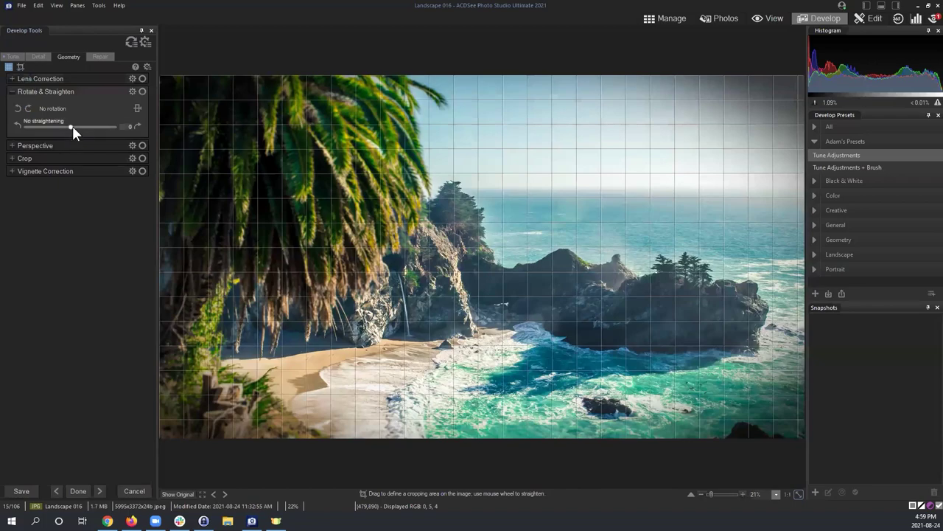
pyautogui.moveTo(72, 126); pyautogui.dragTo(96, 127)
# Crop Landscape 016 to 3997 x 2248 pixels in its original proportions, and save the changes on leaving Develop mode.
pyautogui.click(16, 158)
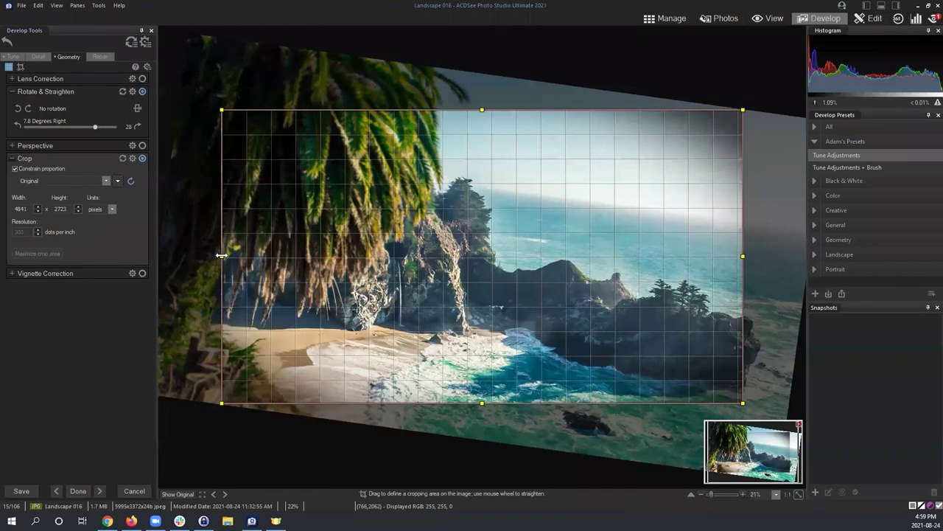
pyautogui.moveTo(221, 255); pyautogui.dragTo(313, 265)
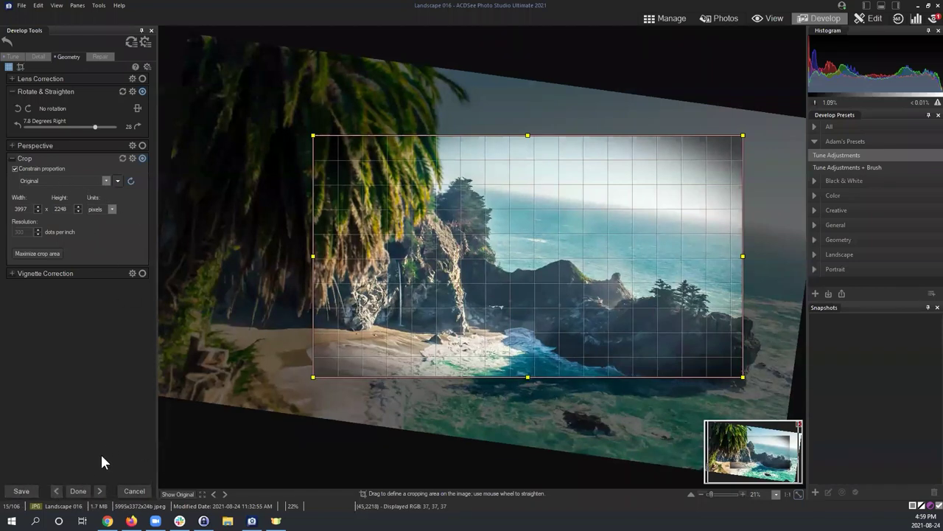
pyautogui.click(77, 491)
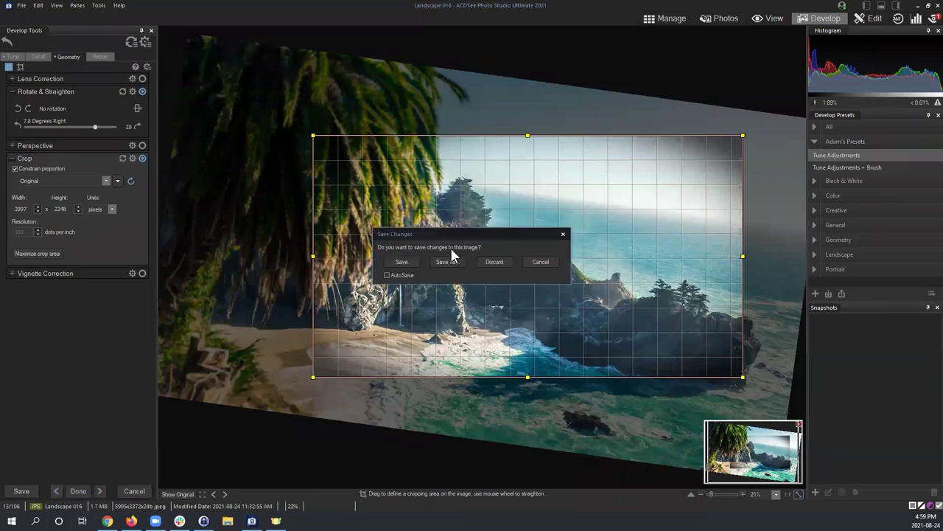
pyautogui.click(410, 259)
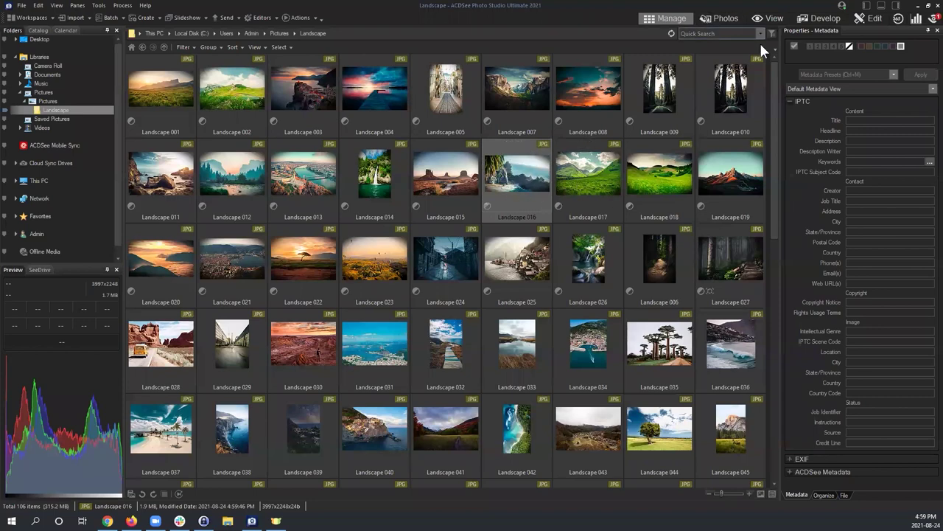
# Reset all develop settings of Landscape 016 in Develop mode, and discard the changes on returning to Manage mode.
pyautogui.click(816, 21)
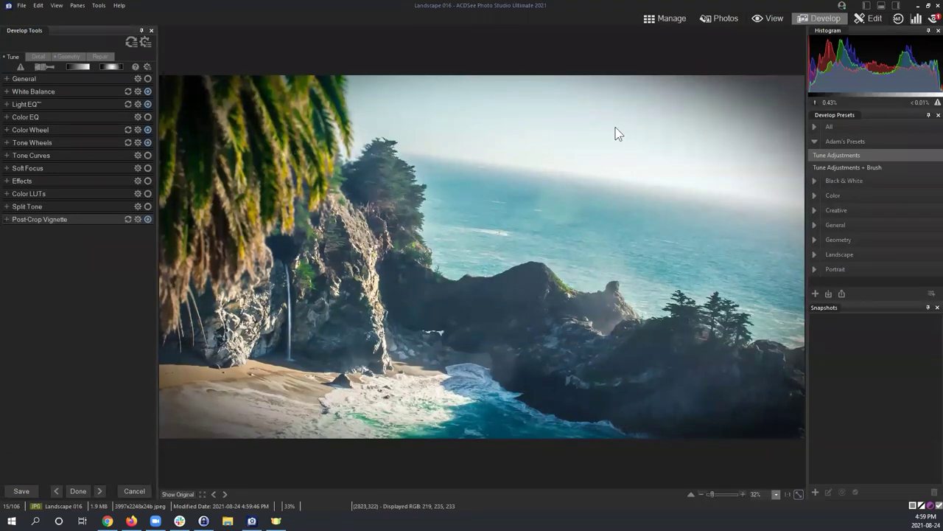
pyautogui.click(64, 56)
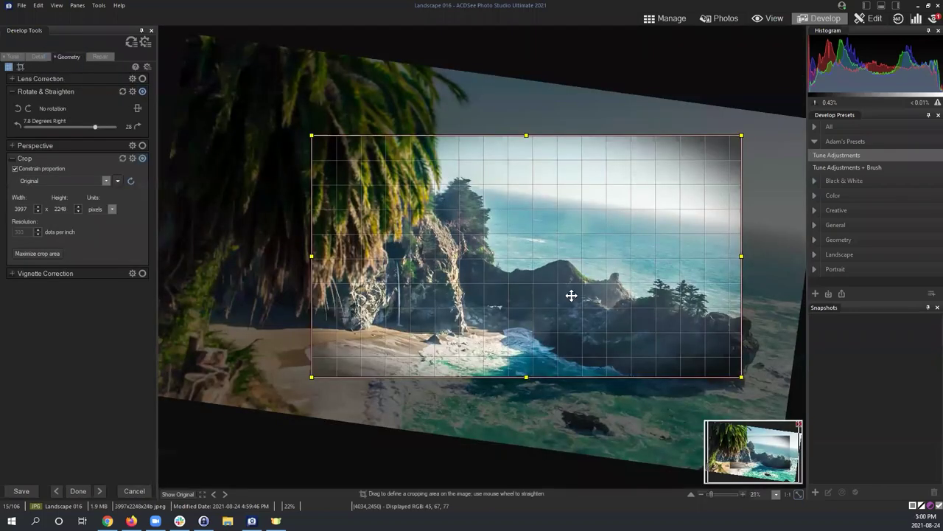
pyautogui.click(132, 45)
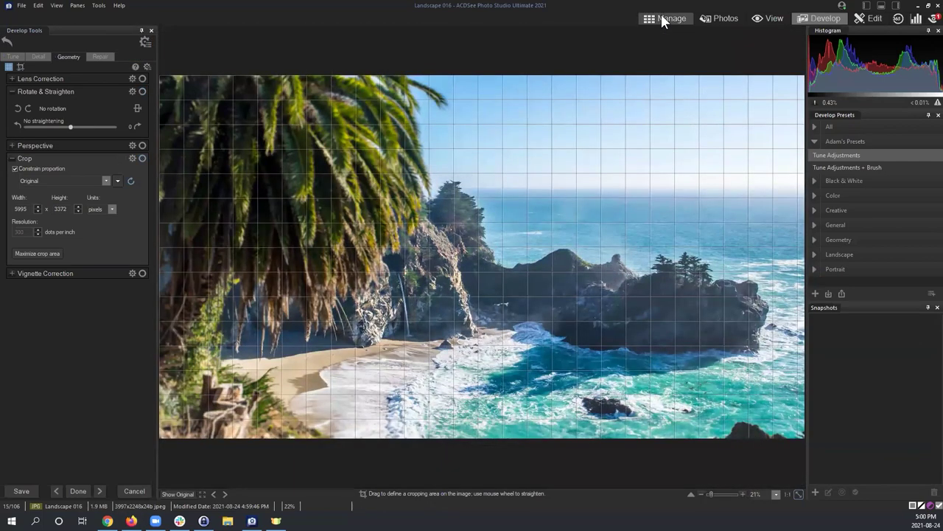
pyautogui.click(661, 21)
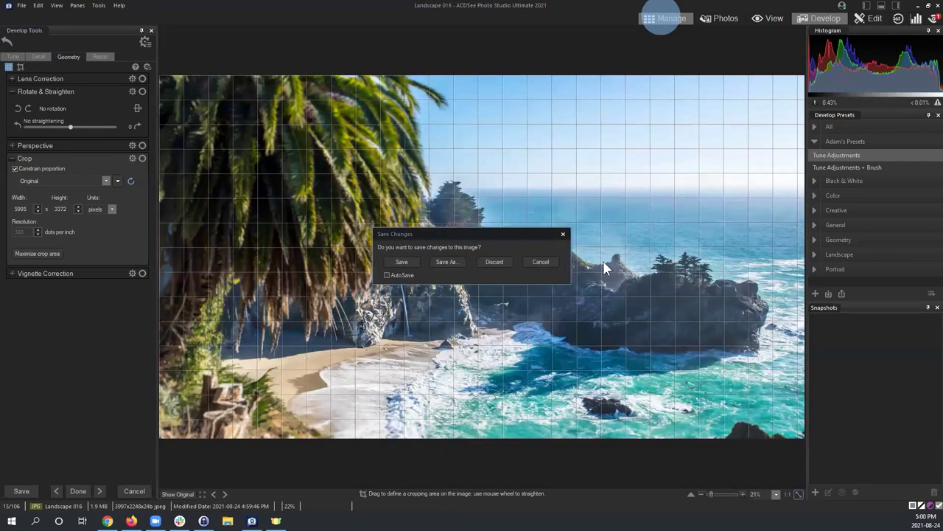
pyautogui.click(538, 262)
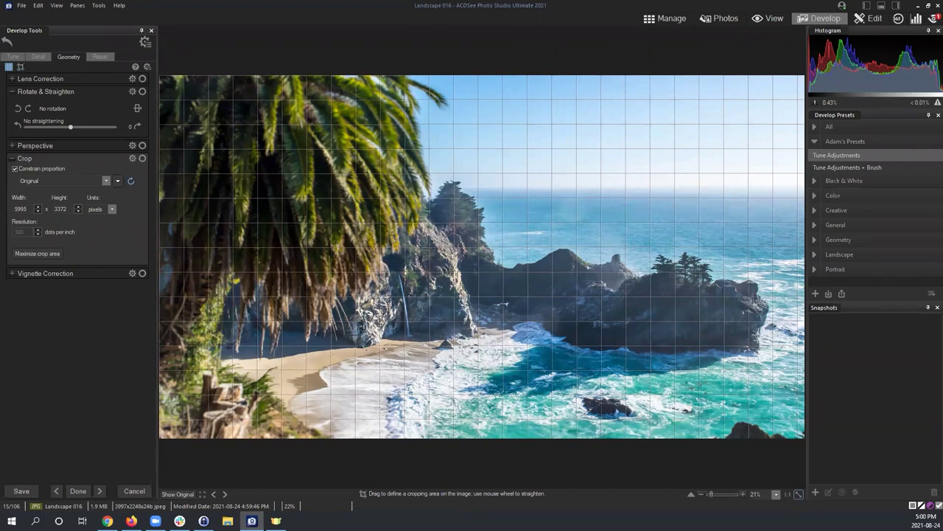
pyautogui.click(667, 17)
pyautogui.click(493, 266)
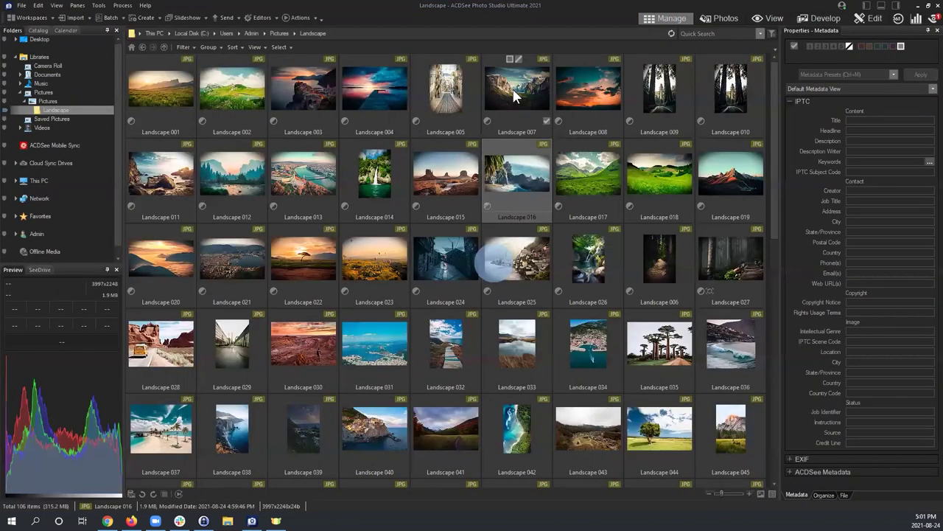
# Select the images from Landscape 001 through Landscape 027 in the grid and restore them all to their original state.
pyautogui.click(581, 204)
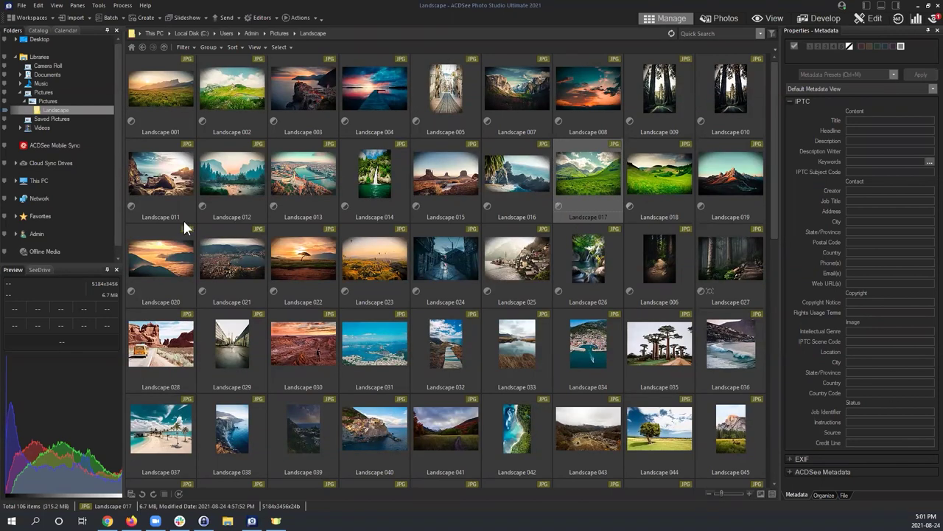
pyautogui.click(160, 86)
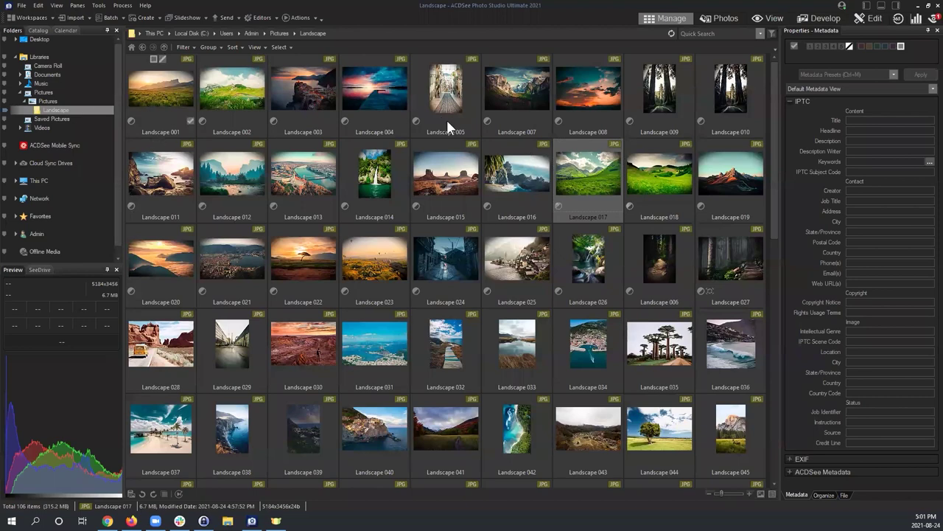
pyautogui.keyDown('shift'); pyautogui.click(741, 284); pyautogui.keyUp('shift')
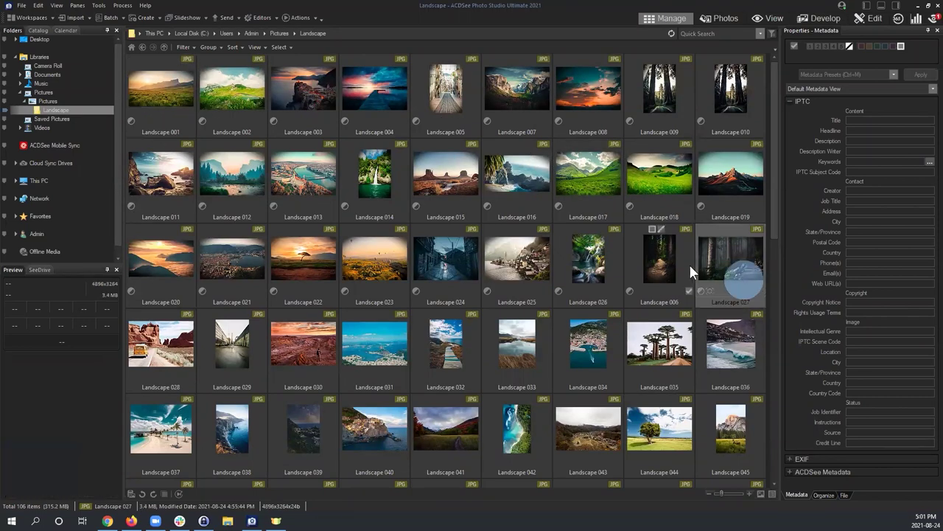
pyautogui.rightClick(579, 95)
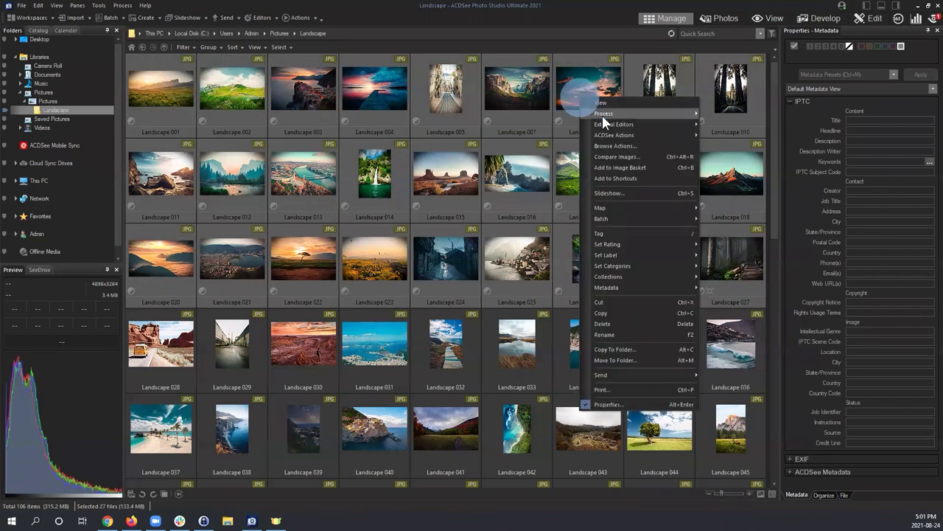
pyautogui.moveTo(611, 114)
pyautogui.click(756, 182)
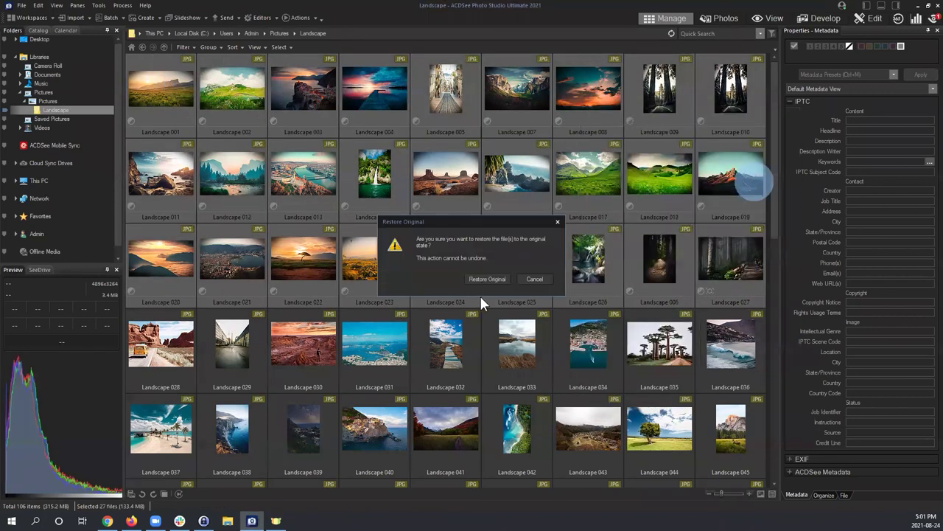
pyautogui.click(481, 280)
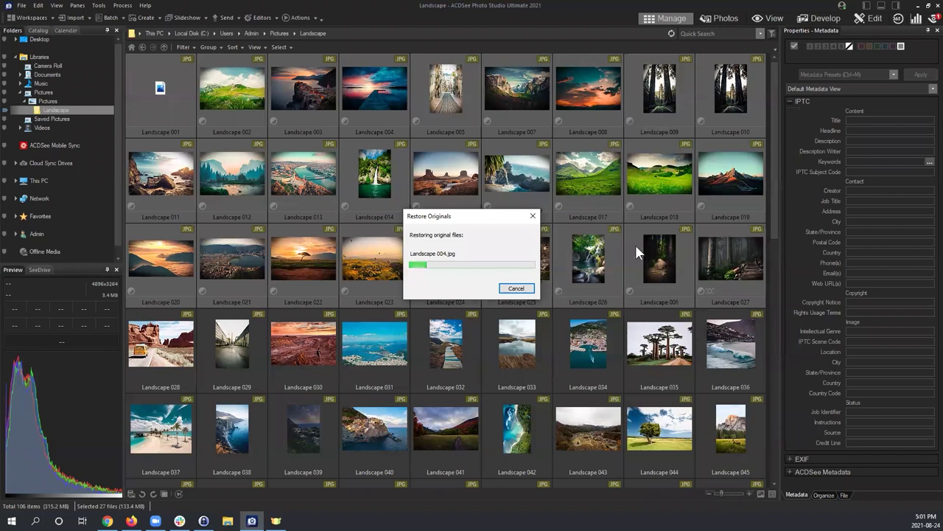
pyautogui.moveTo(487, 216); pyautogui.dragTo(519, 198)
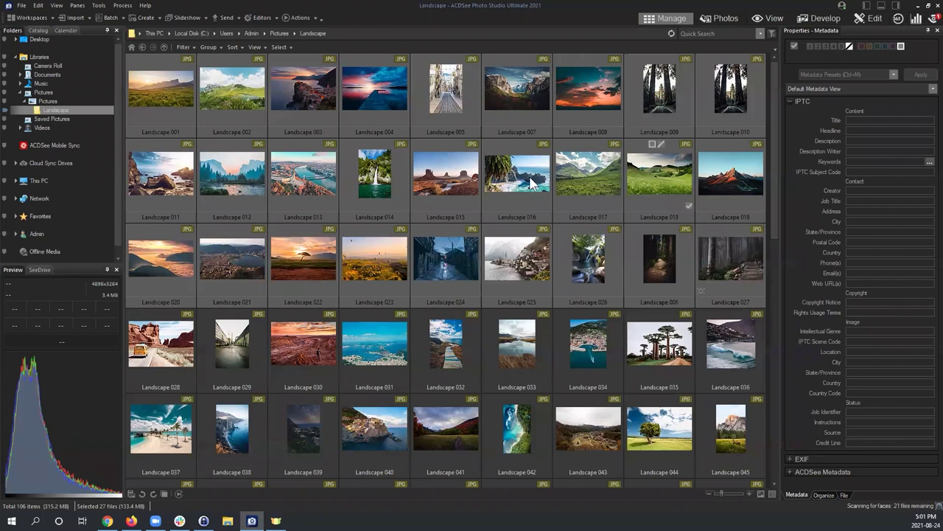
pyautogui.click(562, 202)
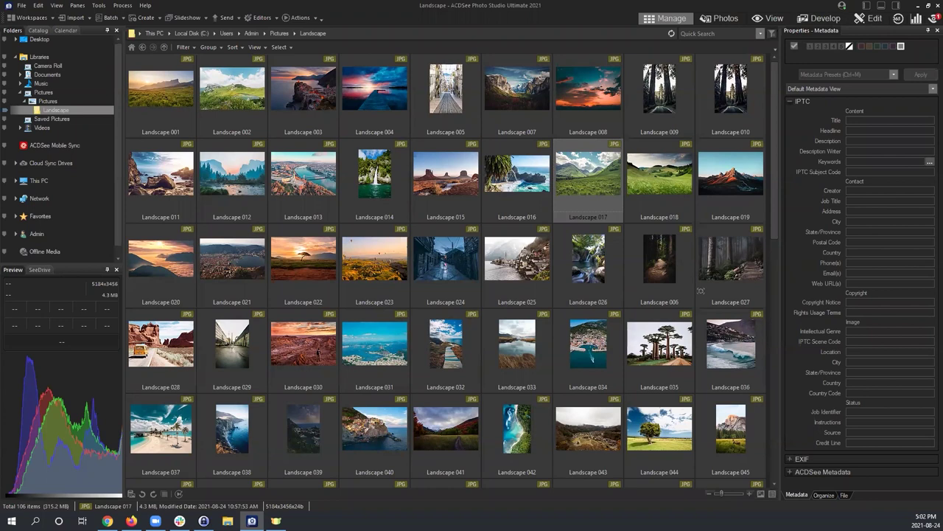
pyautogui.rightClick(371, 91)
pyautogui.moveTo(448, 226)
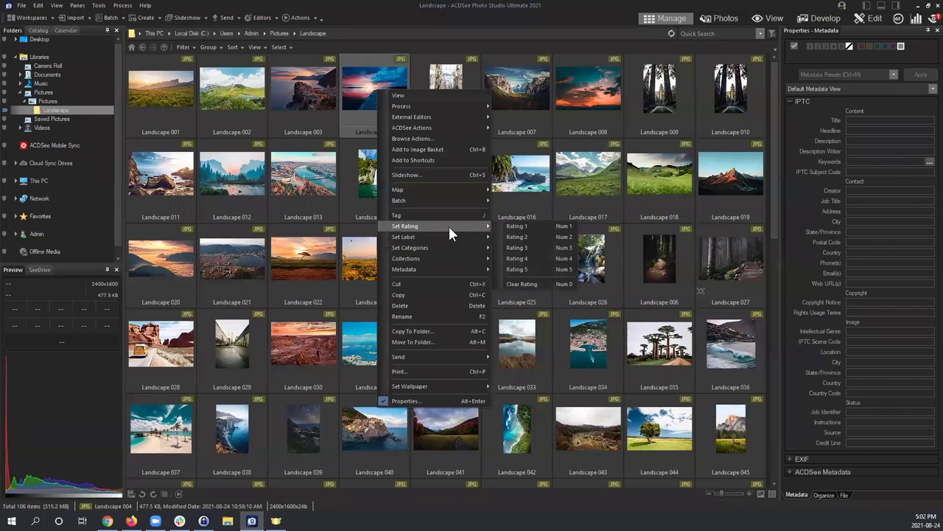
pyautogui.click(277, 107)
# Create a folder named Test Folder inside Pictures and paste a copy of Landscape 001 into it.
pyautogui.click(184, 81)
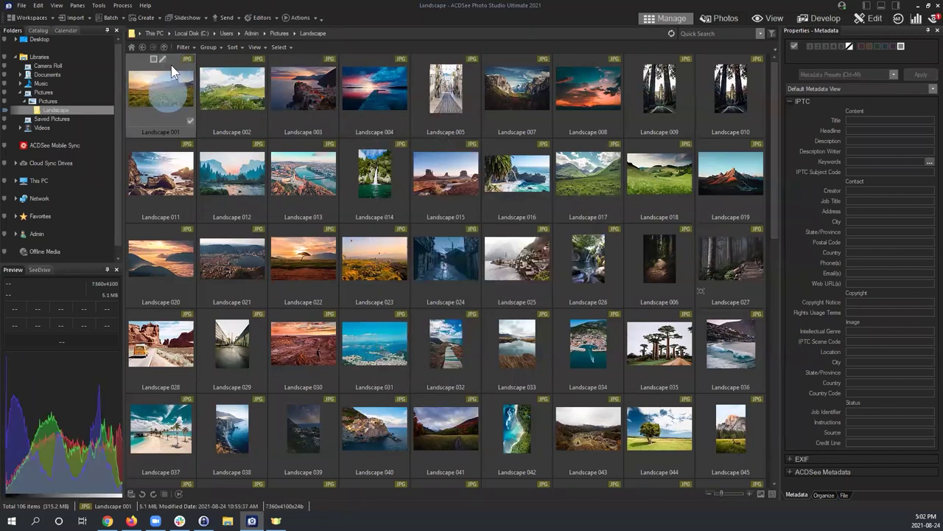
pyautogui.click(163, 47)
pyautogui.rightClick(280, 135)
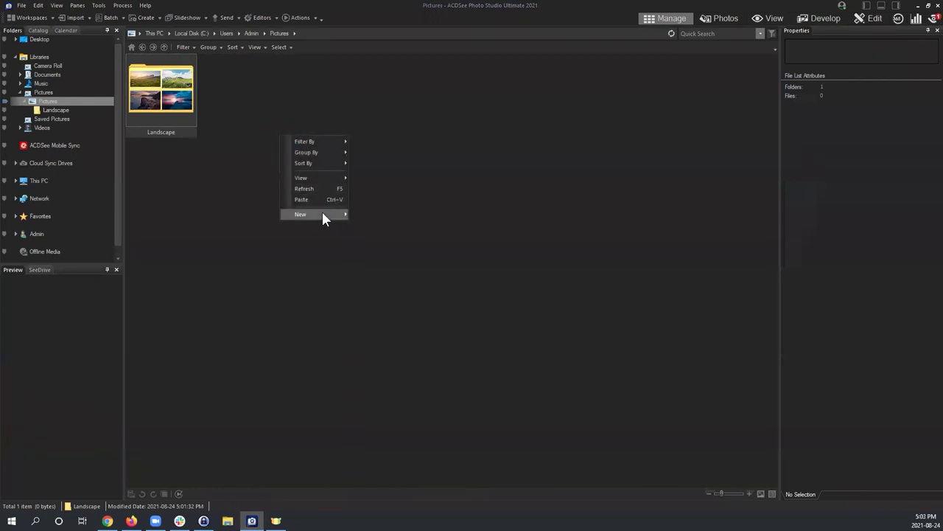
pyautogui.click(322, 213)
pyautogui.click(386, 228)
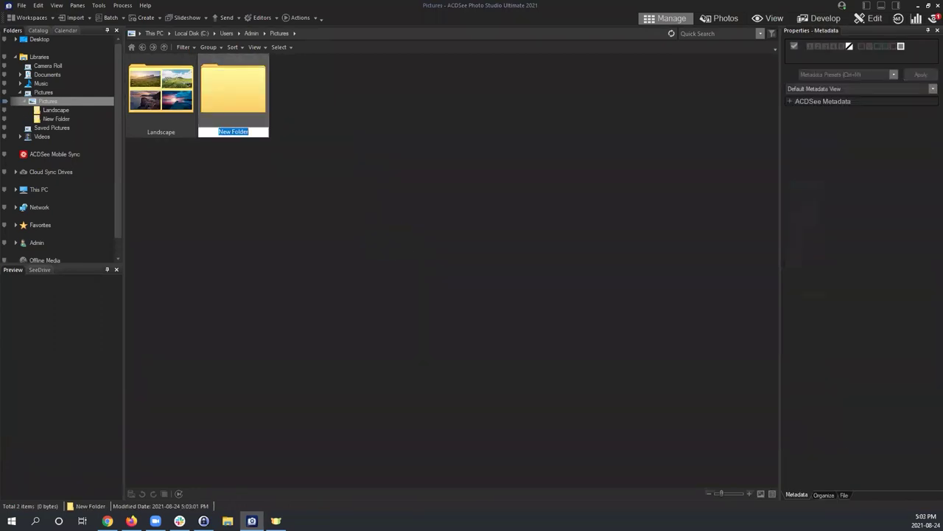
pyautogui.write('Test Folder')
pyautogui.press('Return')
pyautogui.doubleClick(251, 81)
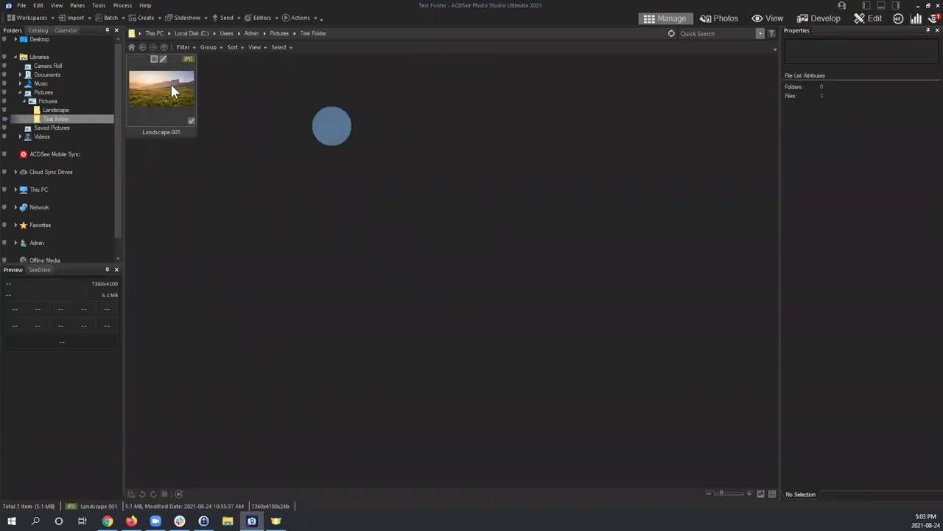
# Take the Landscape 001 copy into Develop mode and set its Light EQ Shadows to -76.
pyautogui.click(171, 92)
pyautogui.click(819, 17)
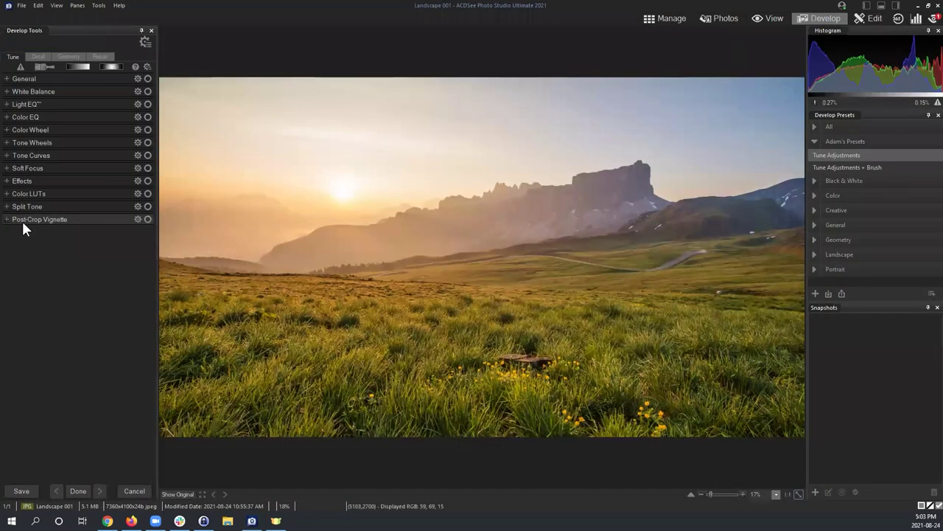
pyautogui.click(33, 103)
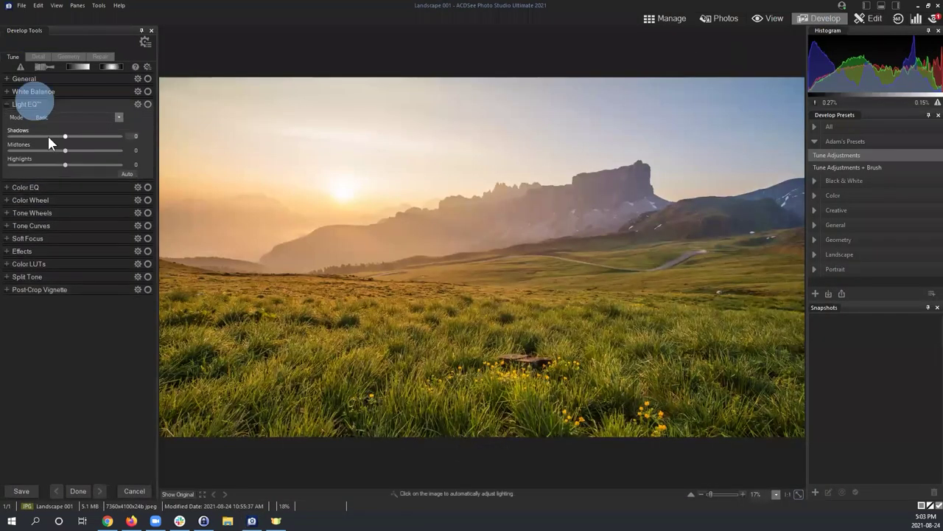
pyautogui.moveTo(65, 136); pyautogui.dragTo(24, 136)
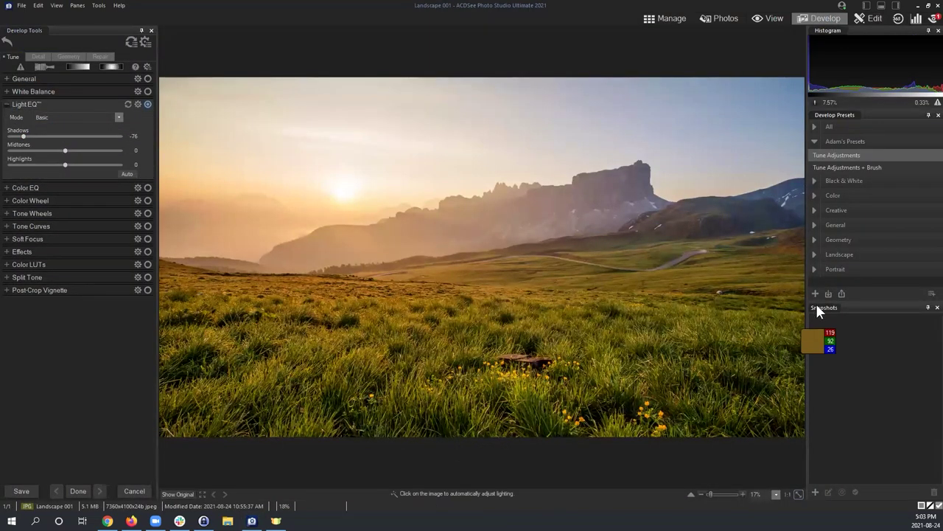
# Record a Develop snapshot named sasdasd, and save the image changes on returning to Manage mode.
pyautogui.click(815, 492)
pyautogui.write('sasdasd')
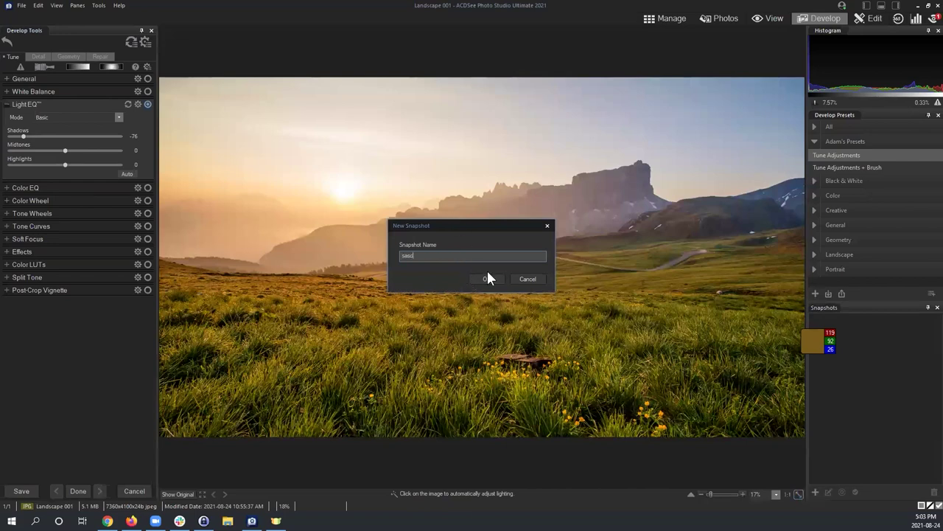
pyautogui.click(492, 278)
pyautogui.click(676, 18)
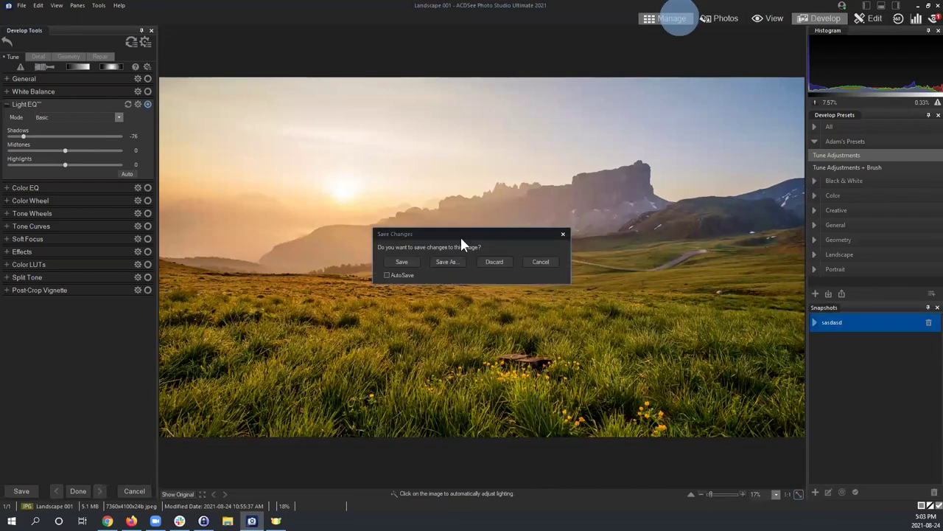
pyautogui.click(401, 260)
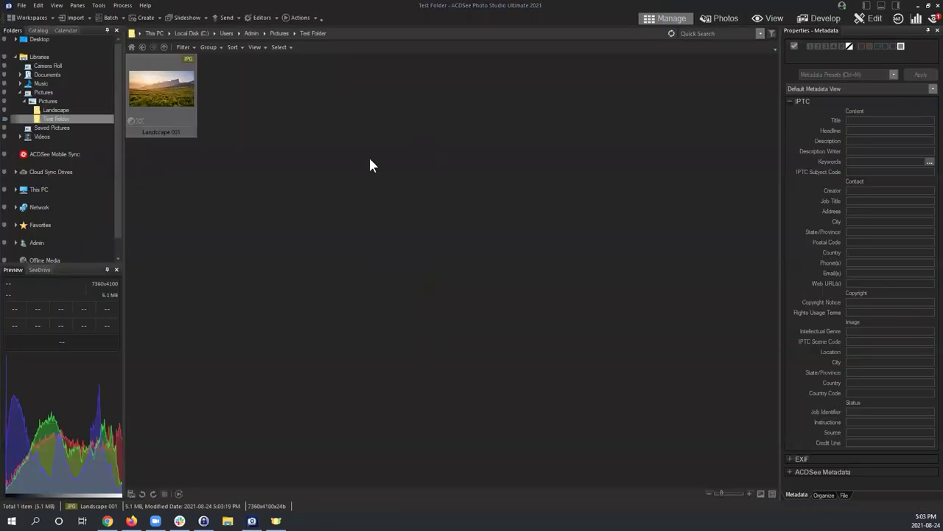
# Examine the grouping, thumbnail detail, view and program options for a way to show hidden files in Test Folder.
pyautogui.click(308, 69)
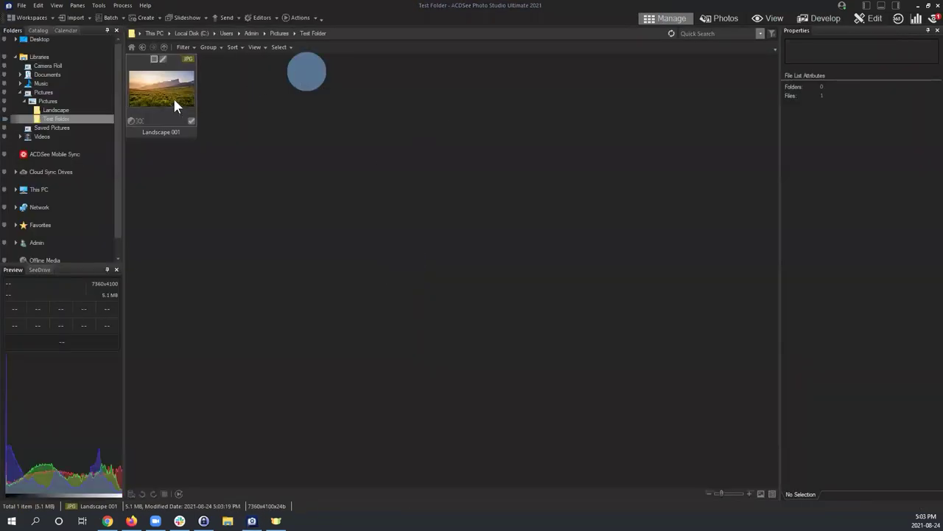
pyautogui.click(174, 96)
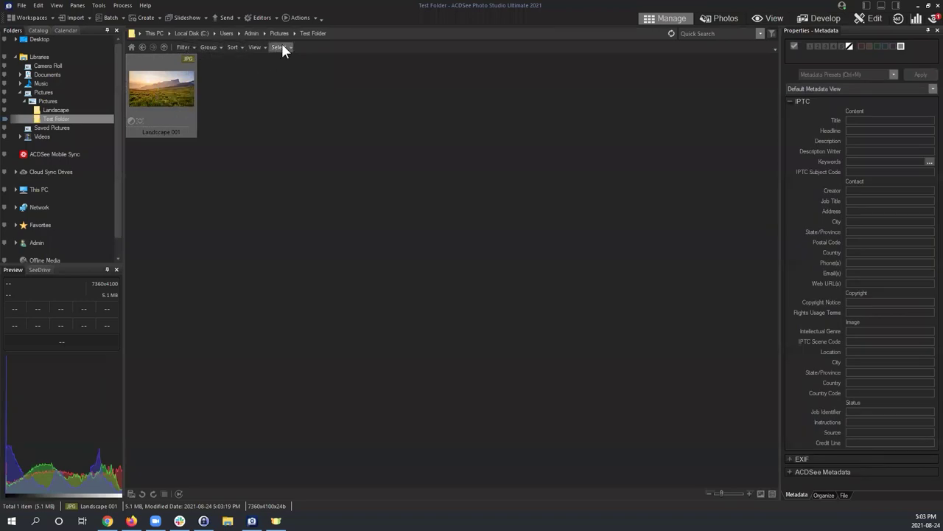
pyautogui.rightClick(229, 82)
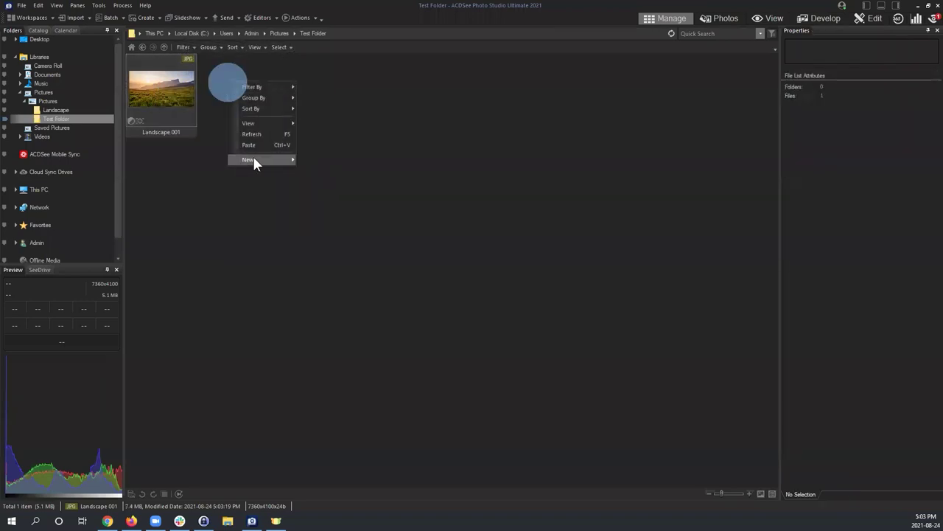
pyautogui.click(252, 67)
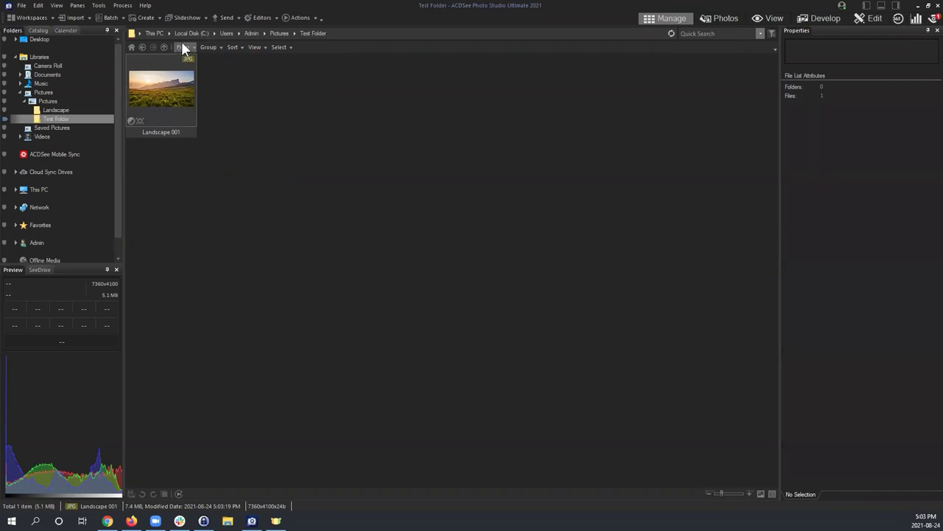
pyautogui.click(184, 46)
pyautogui.moveTo(210, 46)
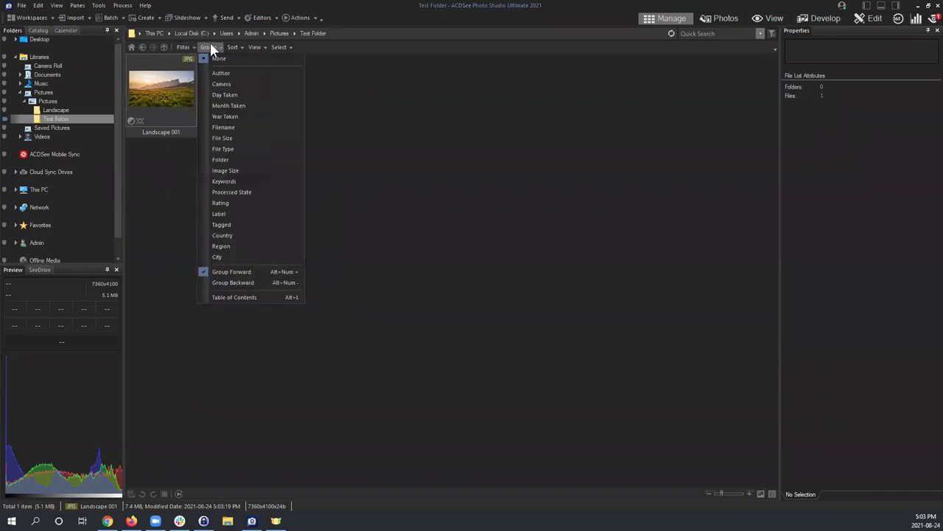
pyautogui.moveTo(262, 46)
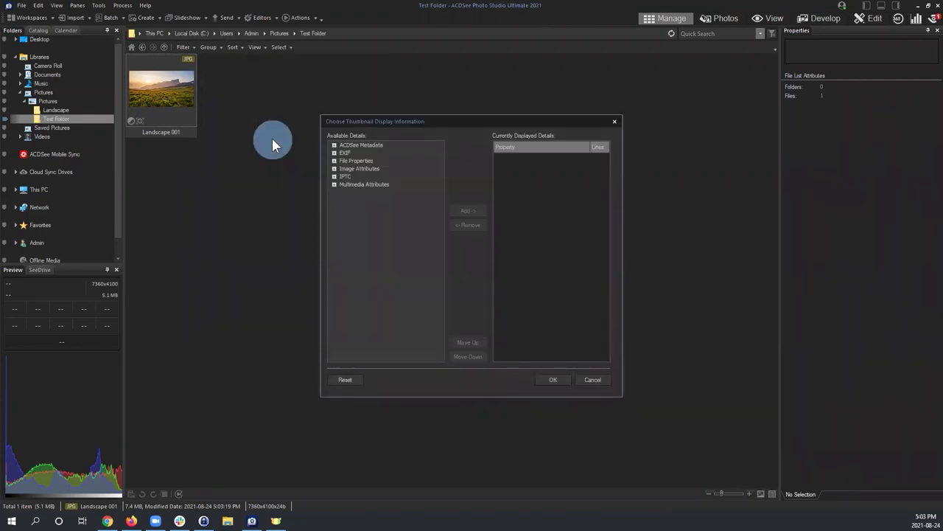
pyautogui.click(616, 122)
pyautogui.rightClick(270, 120)
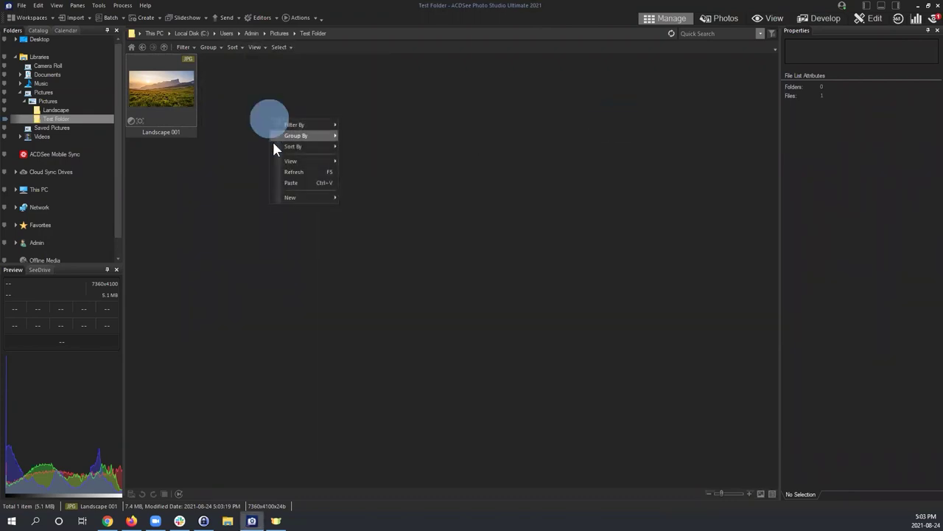
pyautogui.click(302, 161)
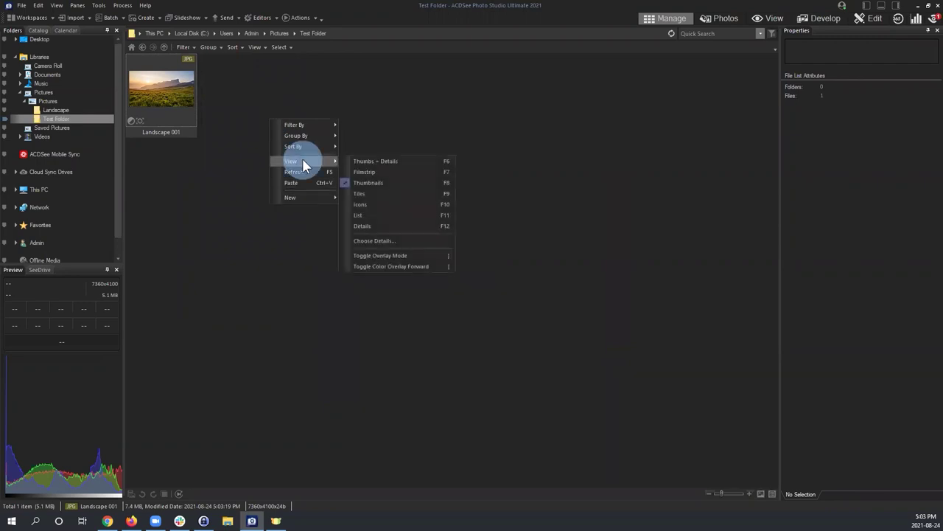
pyautogui.click(221, 101)
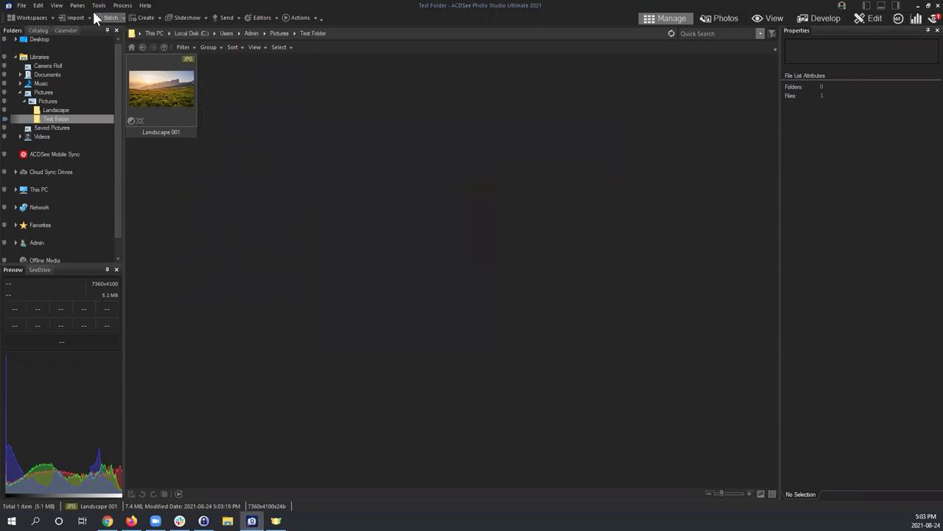
pyautogui.click(105, 7)
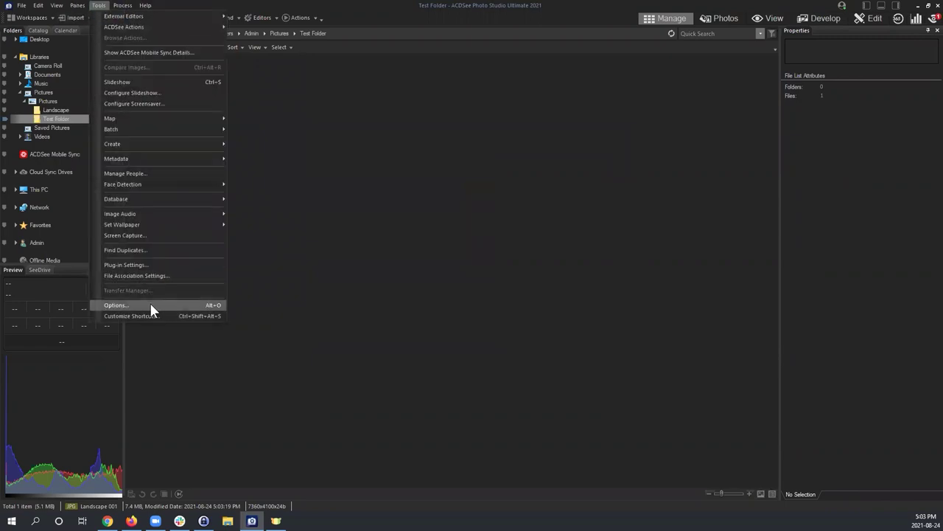
pyautogui.click(314, 132)
pyautogui.click(188, 47)
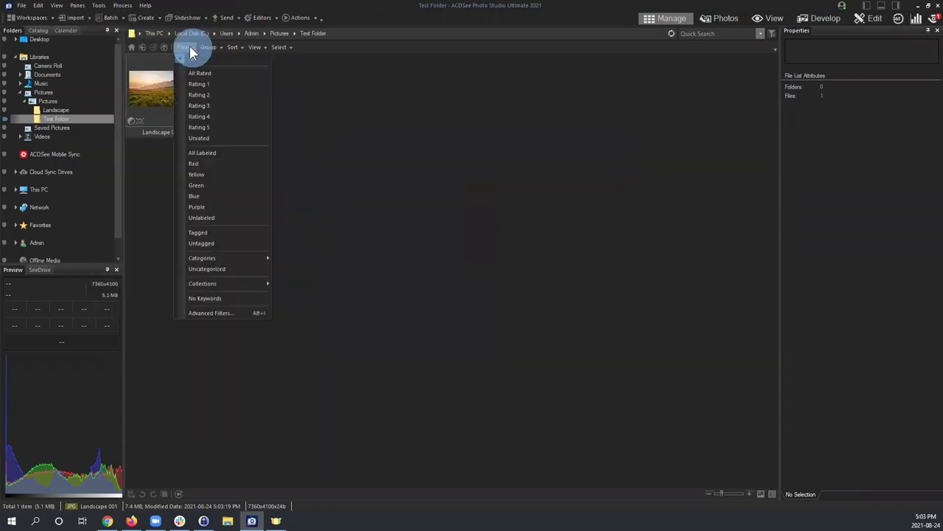
pyautogui.click(212, 313)
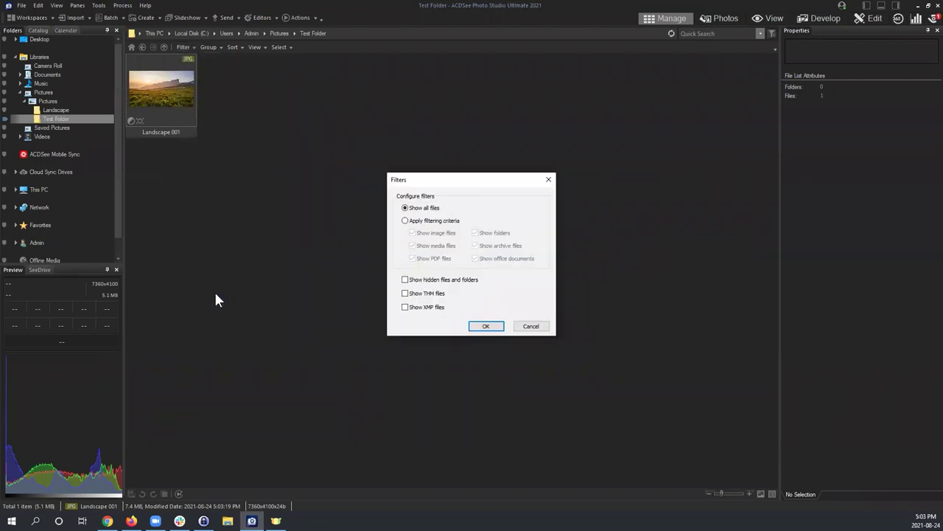
pyautogui.moveTo(434, 181); pyautogui.dragTo(292, 75)
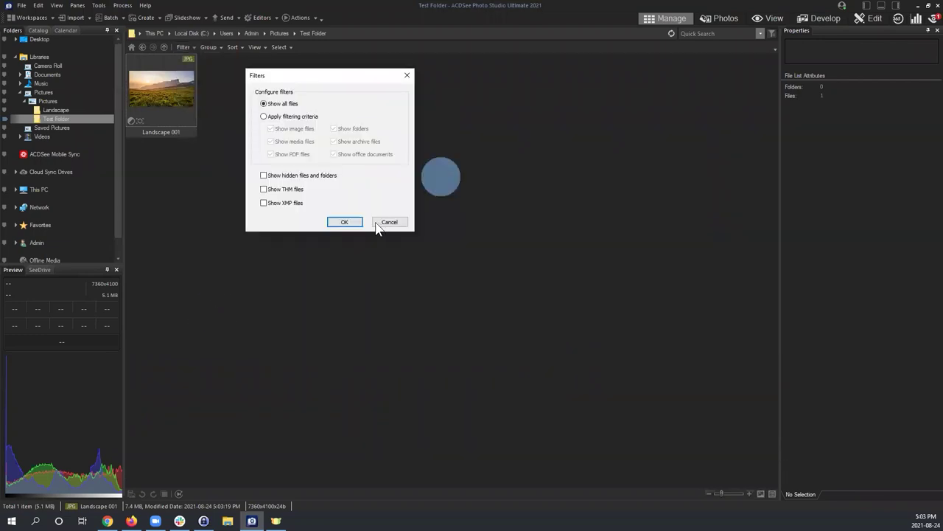
pyautogui.click(387, 220)
pyautogui.click(190, 47)
pyautogui.click(190, 47)
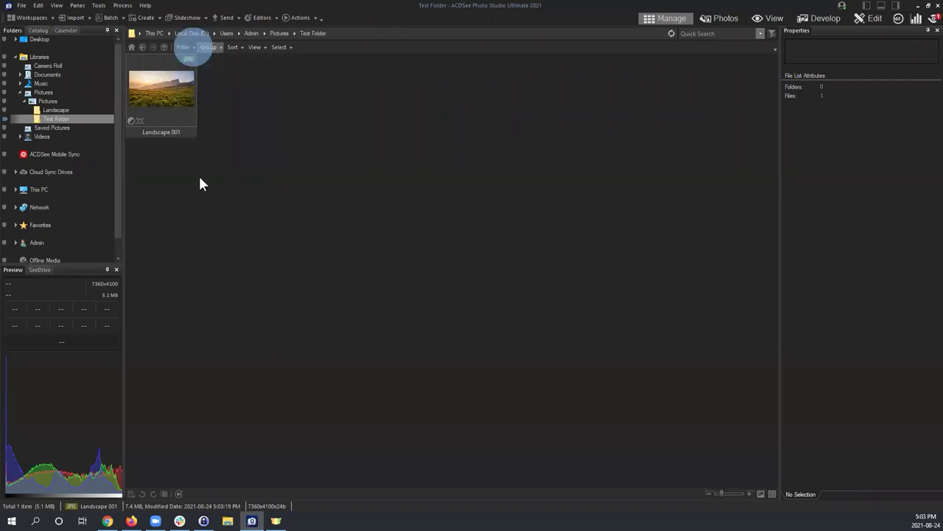
pyautogui.click(209, 47)
# Configure the advanced filters to show hidden files and folders, XMP files and THM files.
pyautogui.click(183, 47)
pyautogui.click(212, 312)
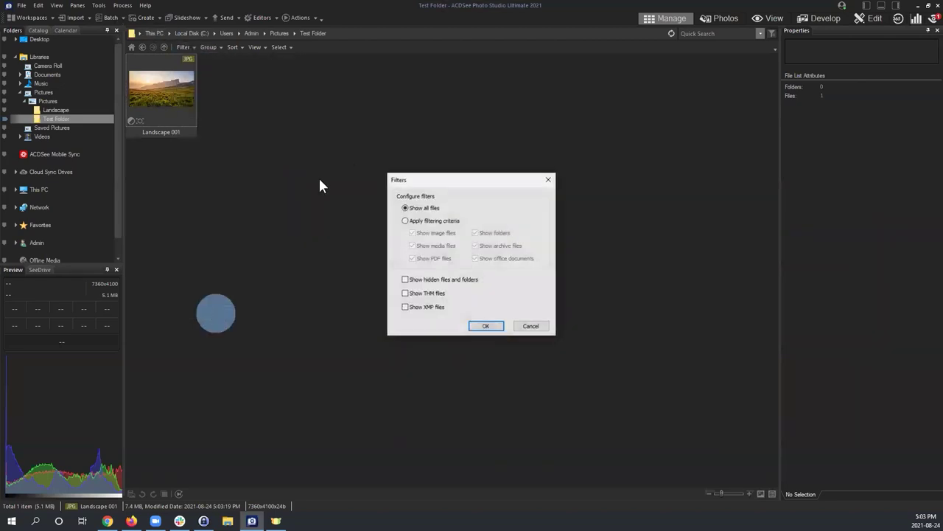
pyautogui.moveTo(436, 182); pyautogui.dragTo(269, 65)
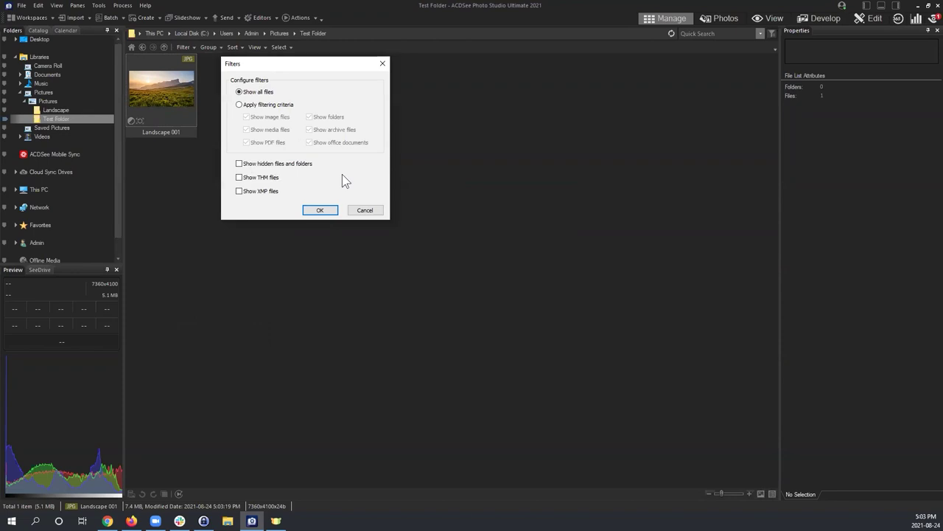
pyautogui.click(239, 162)
pyautogui.click(243, 191)
pyautogui.click(239, 178)
pyautogui.click(320, 210)
pyautogui.click(244, 159)
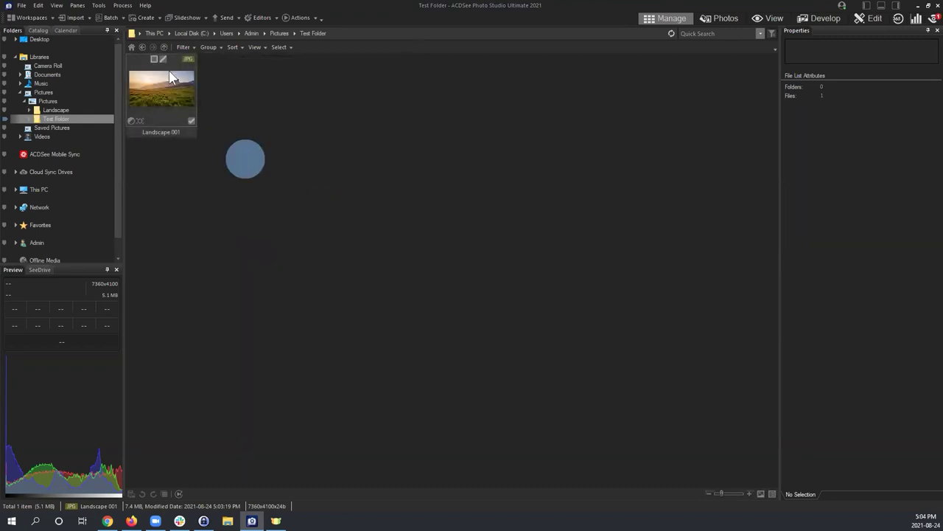
# Go back to the Pictures folder and reopen Test Folder to view its hidden contents.
pyautogui.click(143, 46)
pyautogui.click(253, 116)
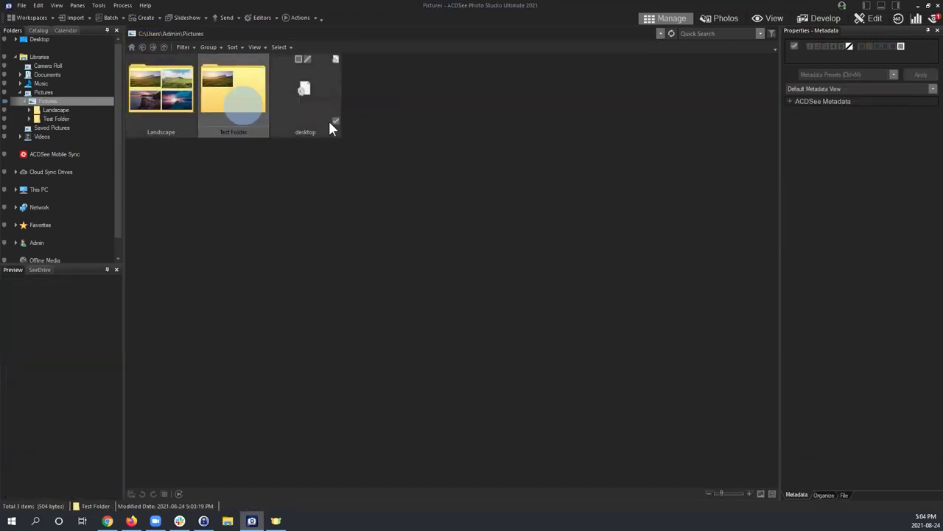
pyautogui.click(347, 118)
pyautogui.doubleClick(248, 89)
pyautogui.click(358, 171)
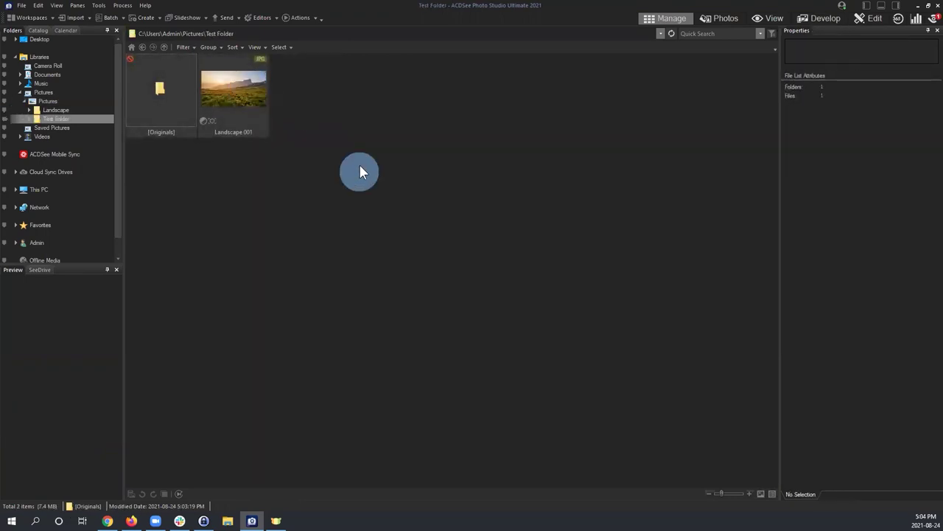
# Open the hidden [Originals] folder and view the file properties of the Landscape 001.jpg XMP file.
pyautogui.click(168, 96)
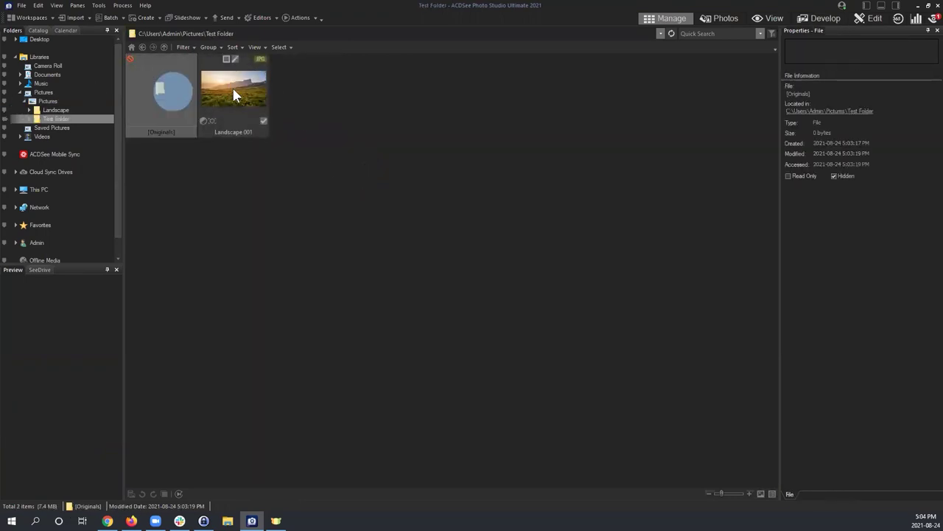
pyautogui.doubleClick(164, 85)
pyautogui.click(413, 190)
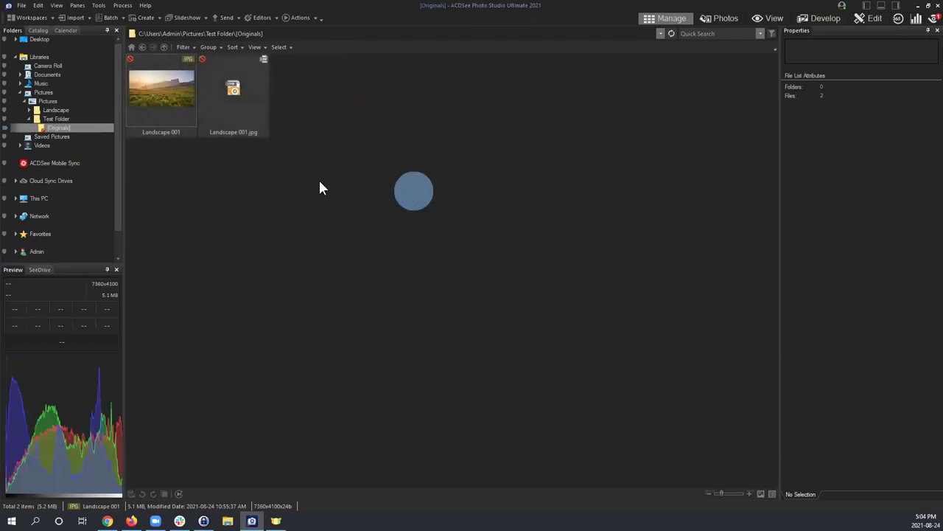
pyautogui.click(234, 92)
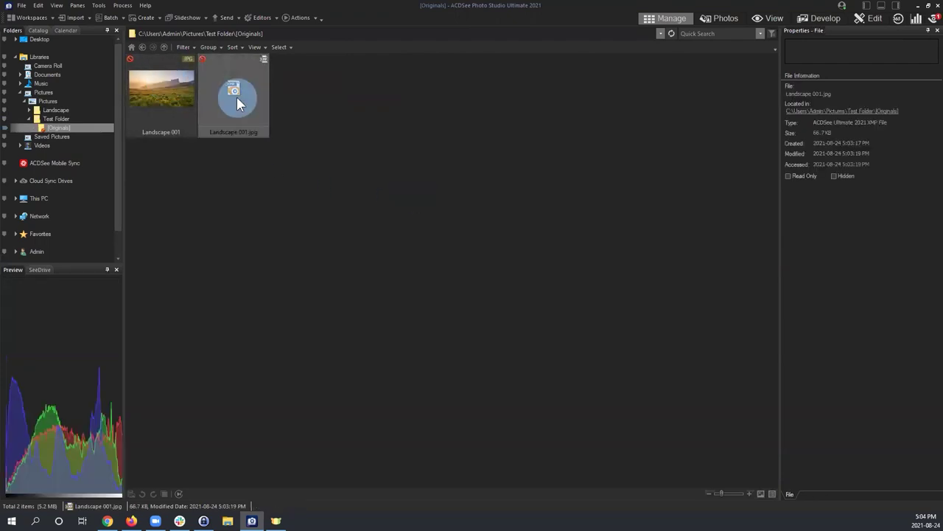
# Return from the [Originals] folder to the Pictures folder.
pyautogui.click(143, 42)
pyautogui.click(143, 43)
pyautogui.click(411, 147)
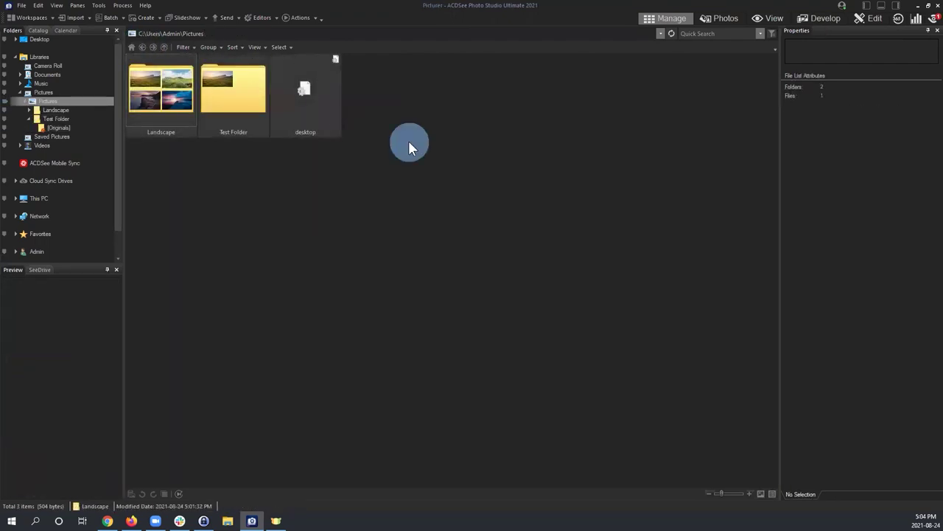
# Open Test Folder, select its hidden [Originals] folder, and return to the Pictures folder.
pyautogui.click(298, 90)
pyautogui.doubleClick(232, 90)
pyautogui.click(155, 94)
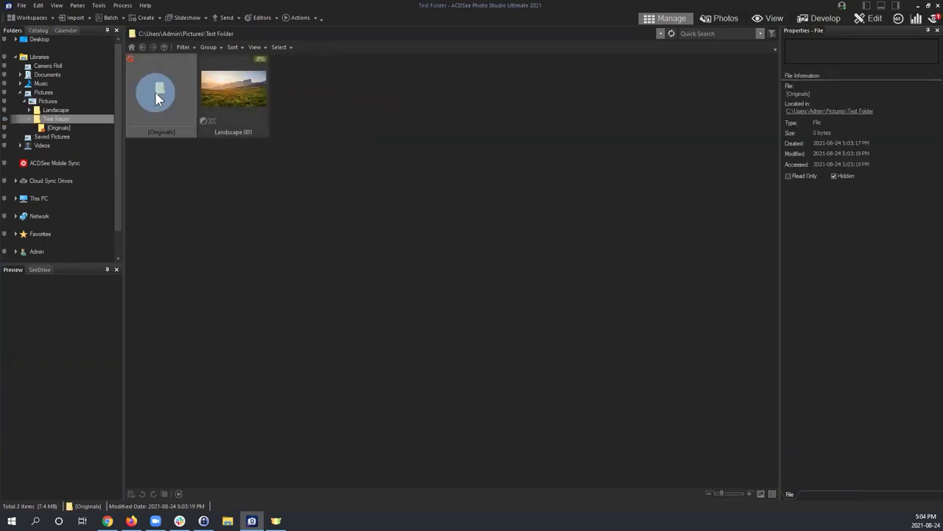
pyautogui.click(142, 46)
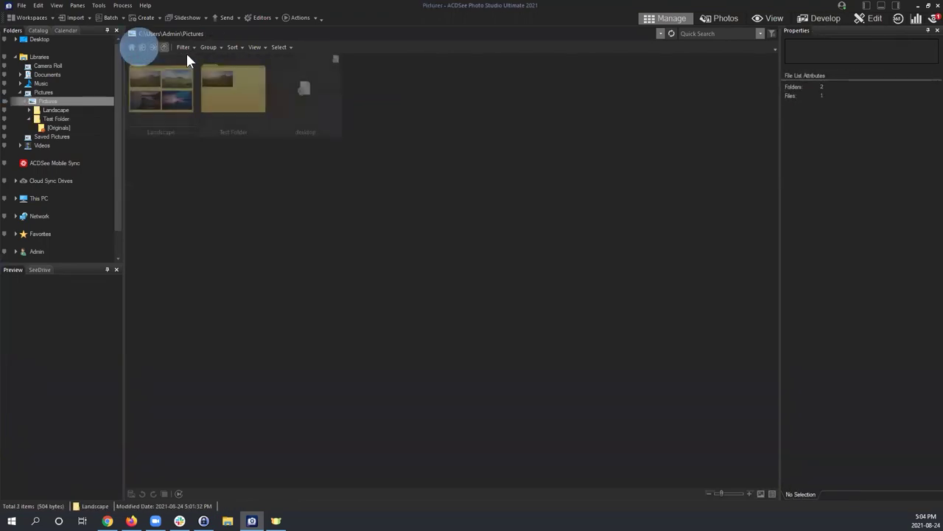
# Open the [Originals] folder inside Test Folder and view the Landscape 001.jpg XMP file's properties.
pyautogui.click(307, 97)
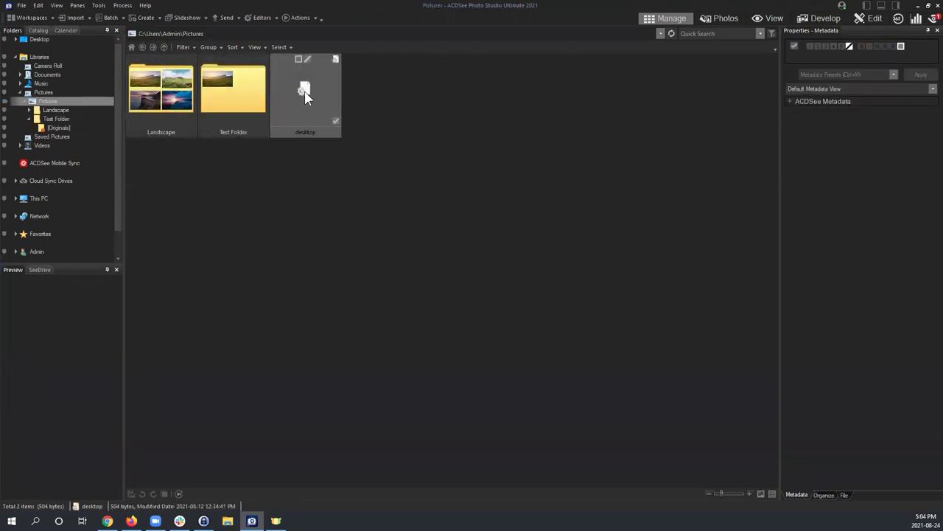
pyautogui.click(266, 86)
pyautogui.doubleClick(231, 89)
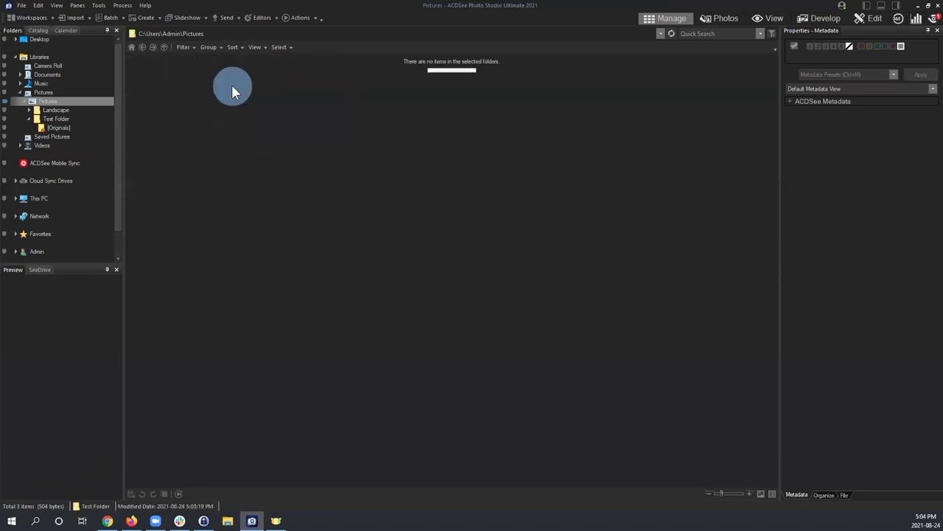
pyautogui.click(218, 84)
pyautogui.doubleClick(165, 86)
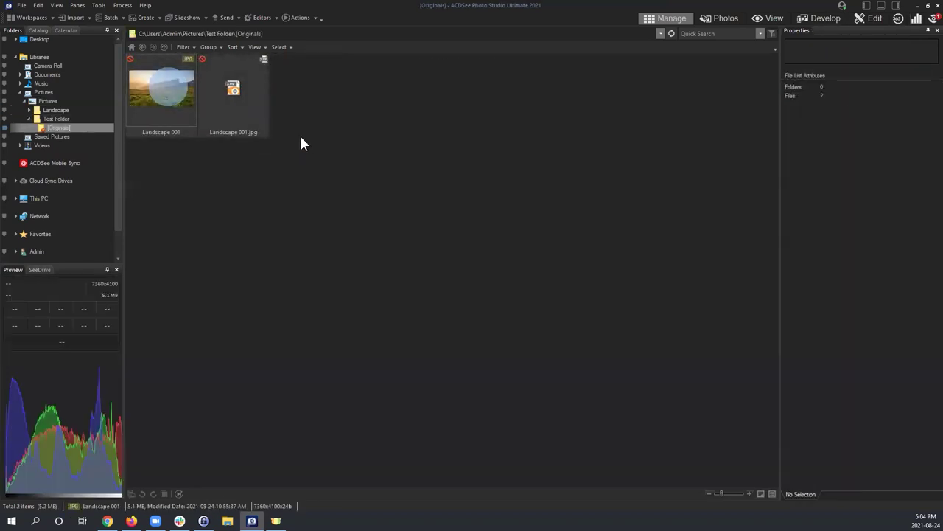
pyautogui.click(236, 87)
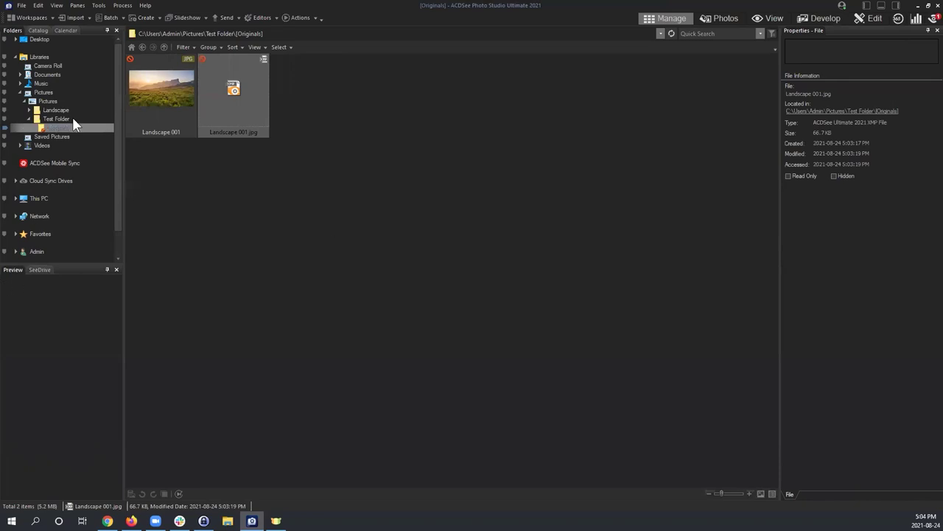
# Go back to Test Folder and review the advanced filter options without changing them.
pyautogui.click(142, 47)
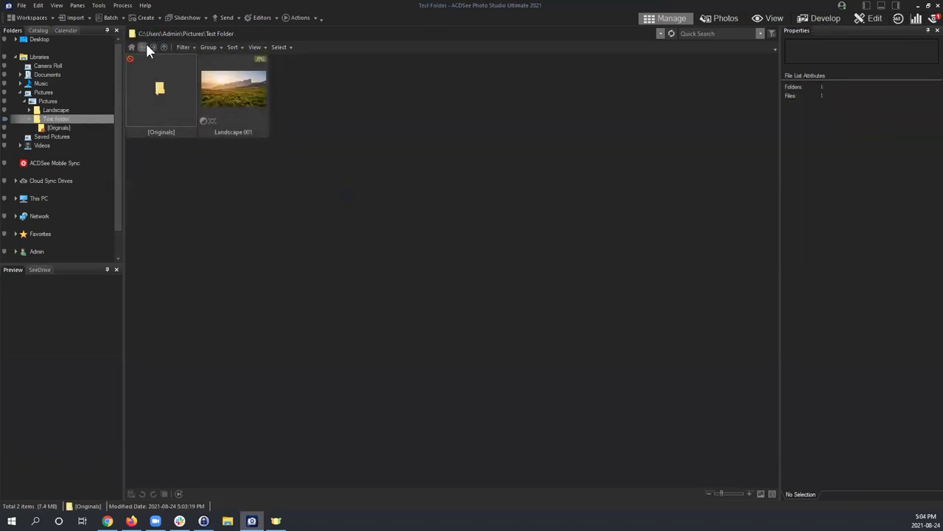
pyautogui.click(181, 47)
pyautogui.click(210, 315)
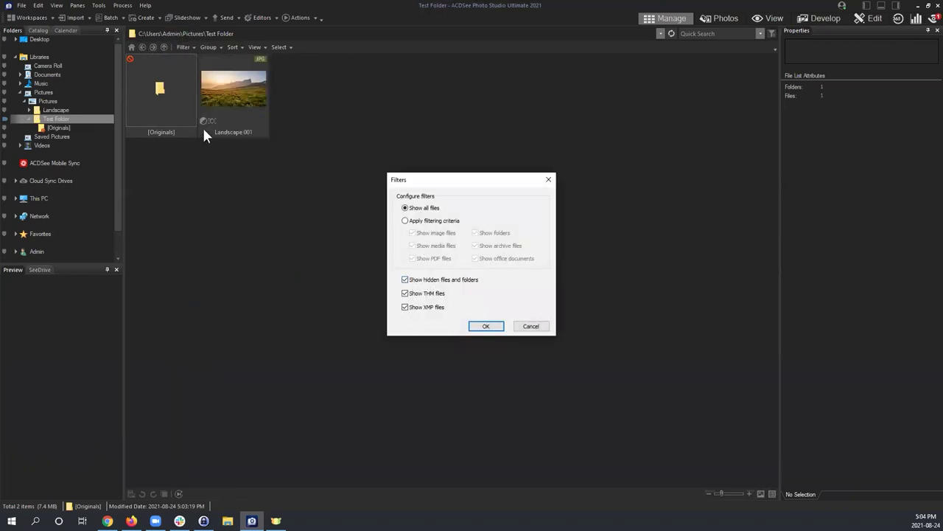
pyautogui.click(531, 326)
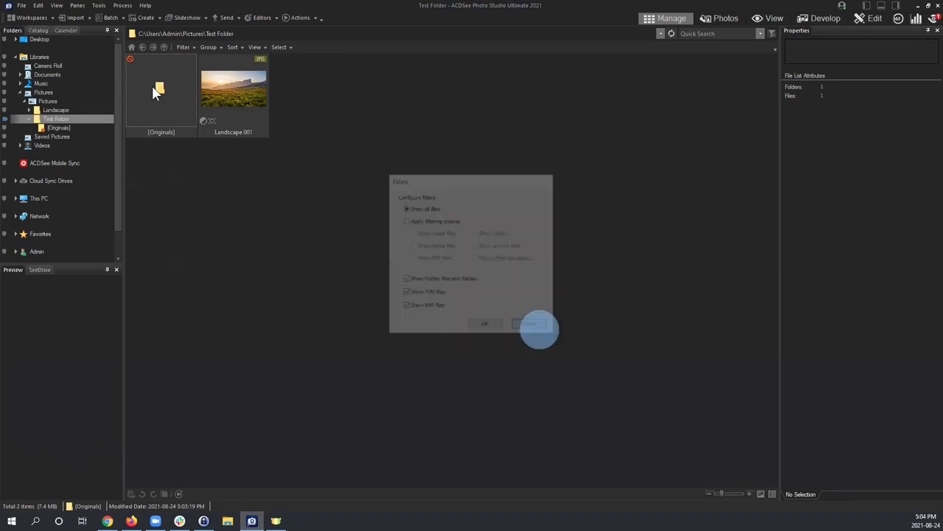
# Reopen the hidden [Originals] folder and select the Landscape 001.jpg XMP file.
pyautogui.click(154, 86)
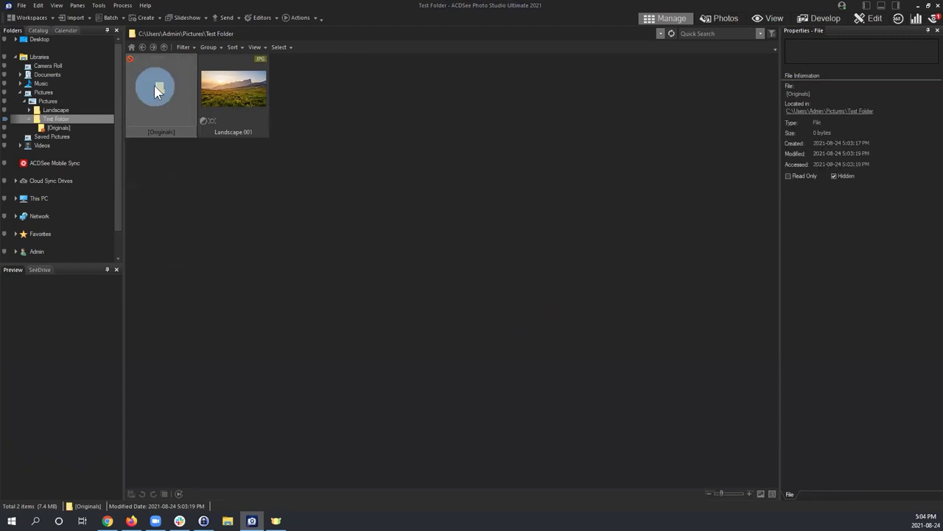
pyautogui.doubleClick(154, 86)
pyautogui.click(249, 71)
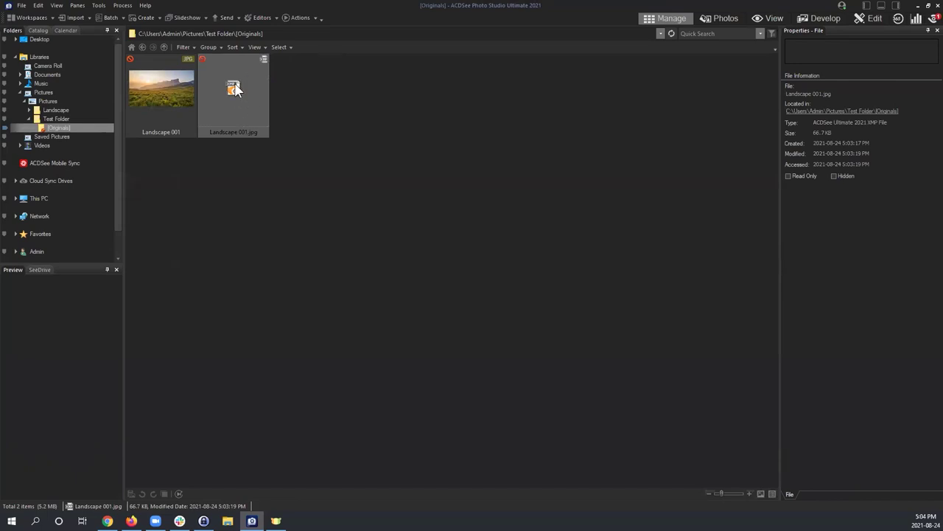
# Navigate back from [Originals] through Test Folder to the Pictures folder.
pyautogui.click(142, 46)
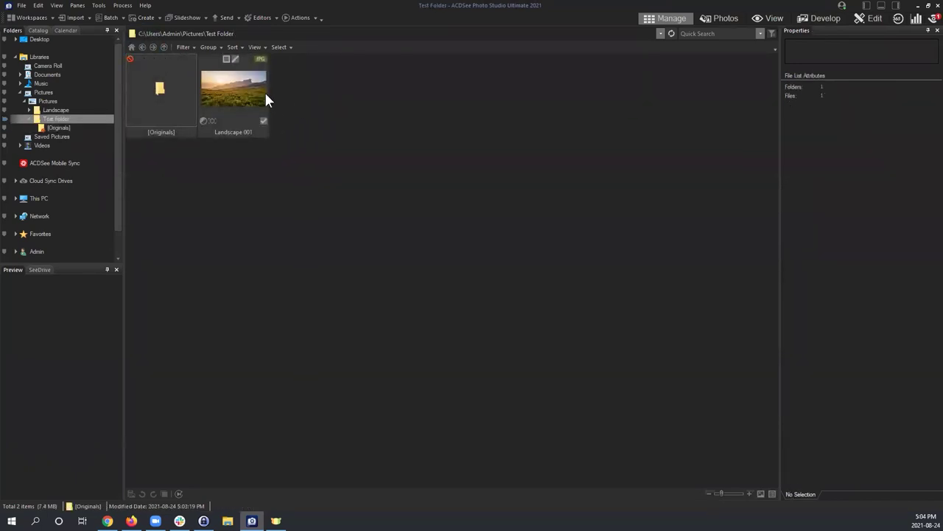
pyautogui.click(142, 47)
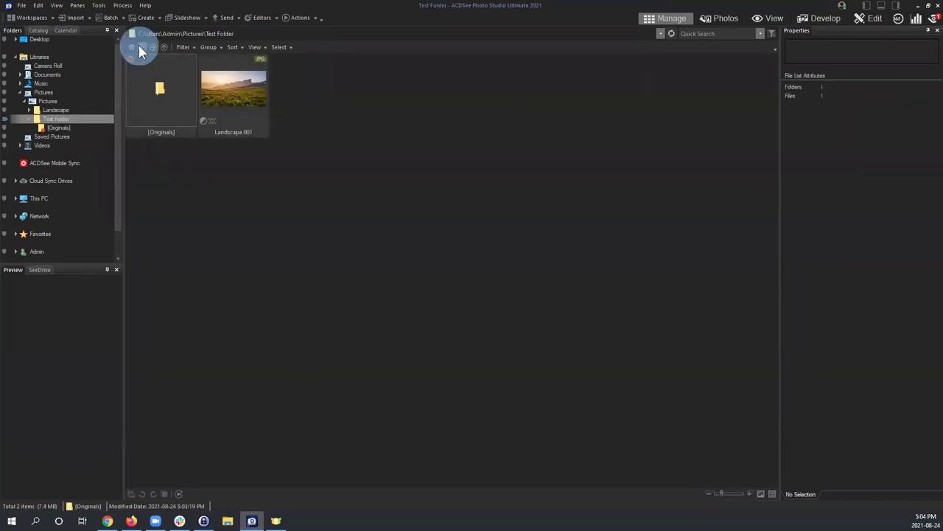
pyautogui.click(446, 142)
# Configure the advanced filters to stop showing hidden files and folders, THM files and XMP files.
pyautogui.click(182, 47)
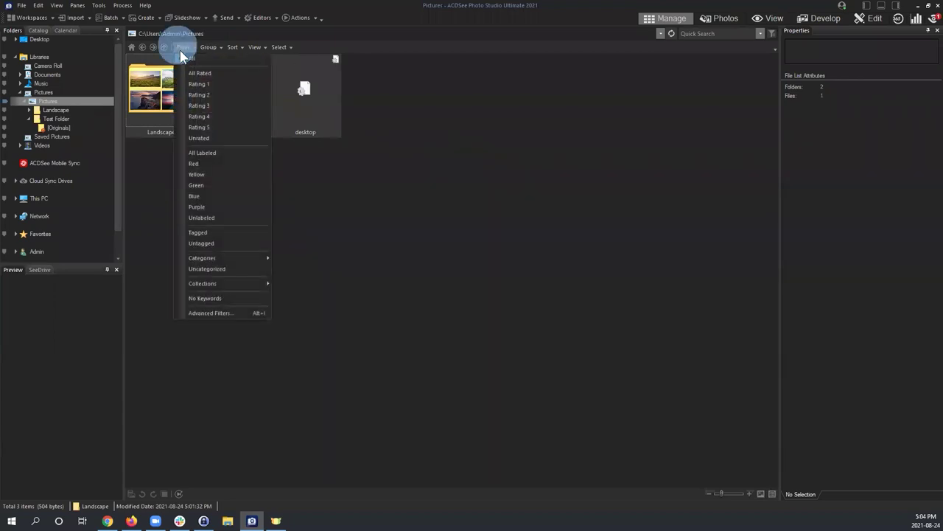
pyautogui.click(210, 311)
pyautogui.click(405, 279)
pyautogui.click(404, 293)
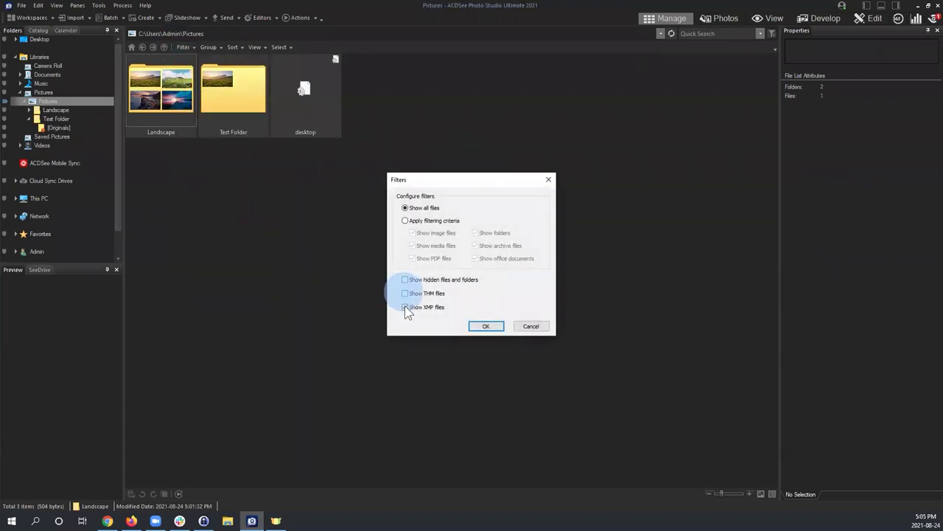
pyautogui.click(404, 305)
pyautogui.click(486, 326)
pyautogui.click(484, 158)
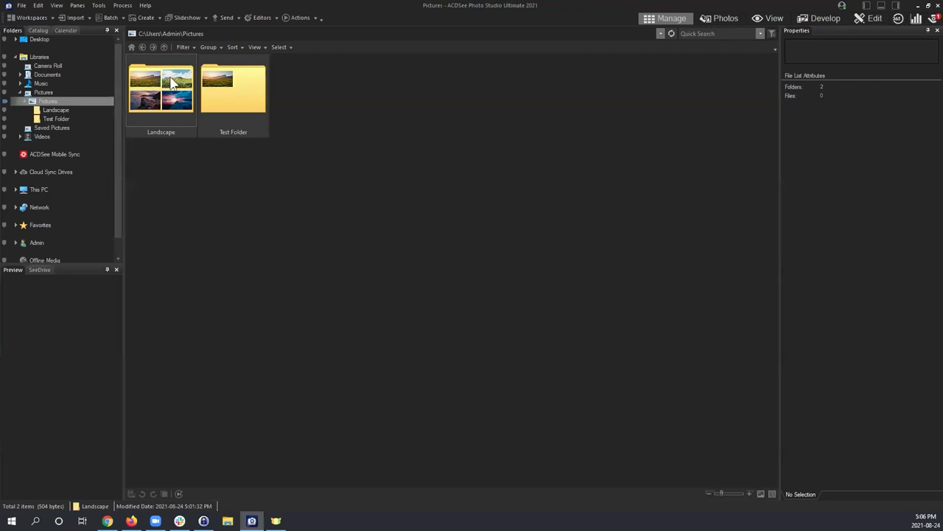
# Open Test Folder and bring its Landscape 001 image into Develop mode.
pyautogui.doubleClick(230, 87)
pyautogui.click(155, 92)
pyautogui.click(818, 17)
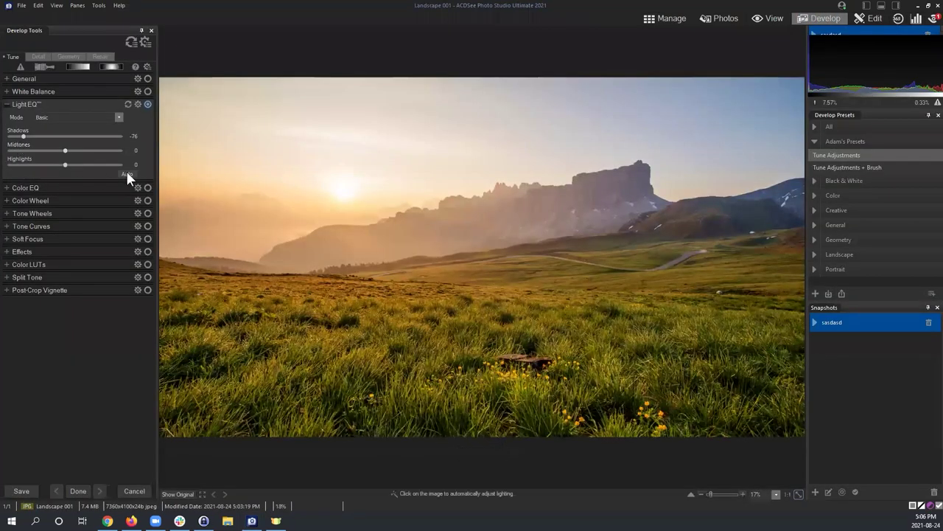
# Apply the automatic Light EQ adjustment to the Landscape 001 image.
pyautogui.click(127, 174)
pyautogui.click(126, 173)
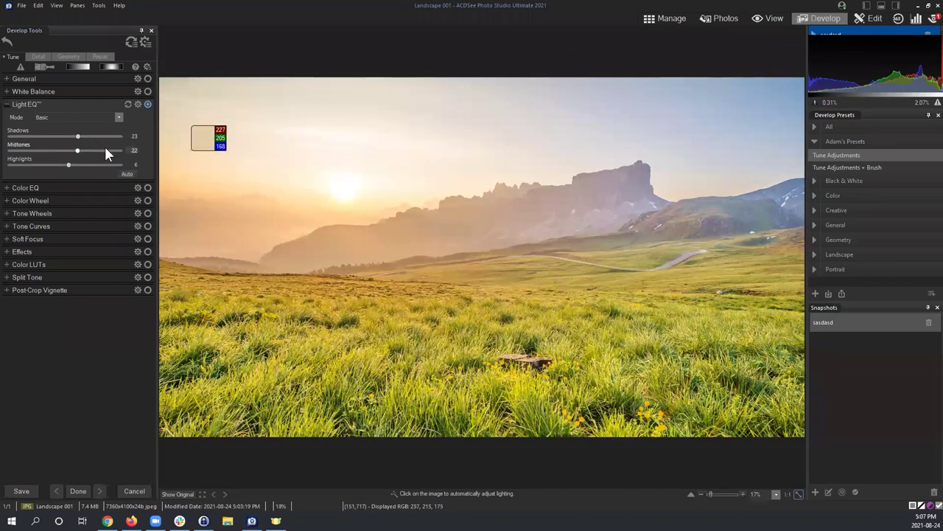
pyautogui.click(130, 172)
# Auto-adjust Light EQ from various sky, mountain and grass spots, finishing on the rocky peak with shadows 0, midtones 27 and highlights 2.
pyautogui.click(415, 169)
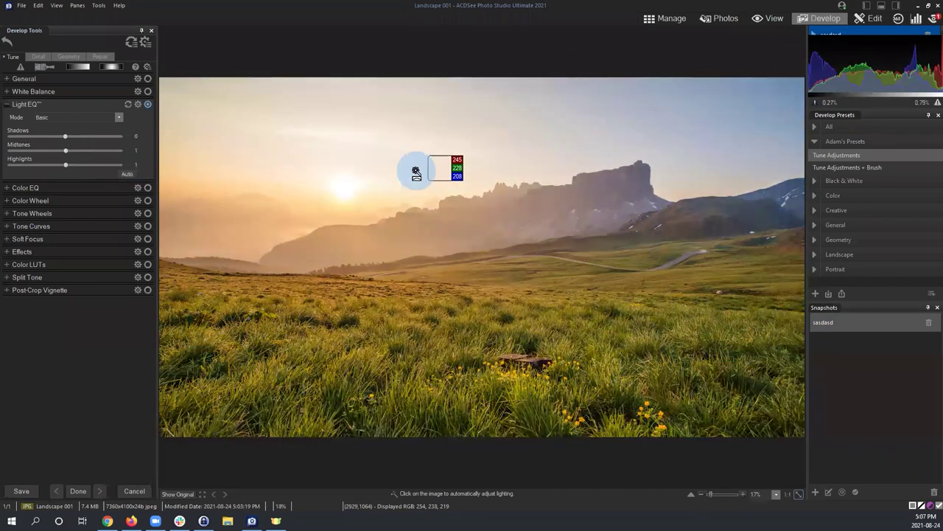
pyautogui.click(440, 188)
pyautogui.click(636, 259)
pyautogui.click(557, 320)
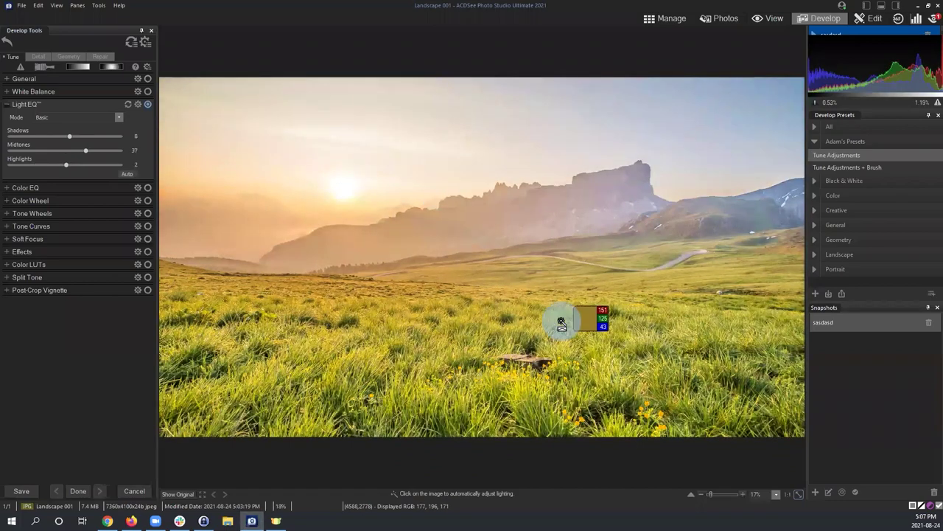
pyautogui.click(448, 140)
pyautogui.click(460, 276)
pyautogui.click(228, 311)
pyautogui.click(229, 177)
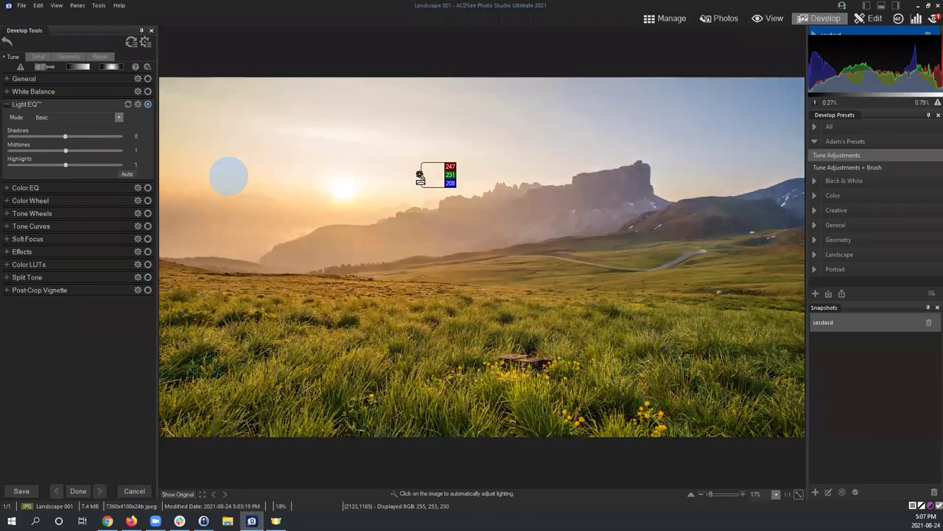
pyautogui.click(440, 217)
pyautogui.click(520, 140)
pyautogui.click(675, 146)
pyautogui.click(725, 215)
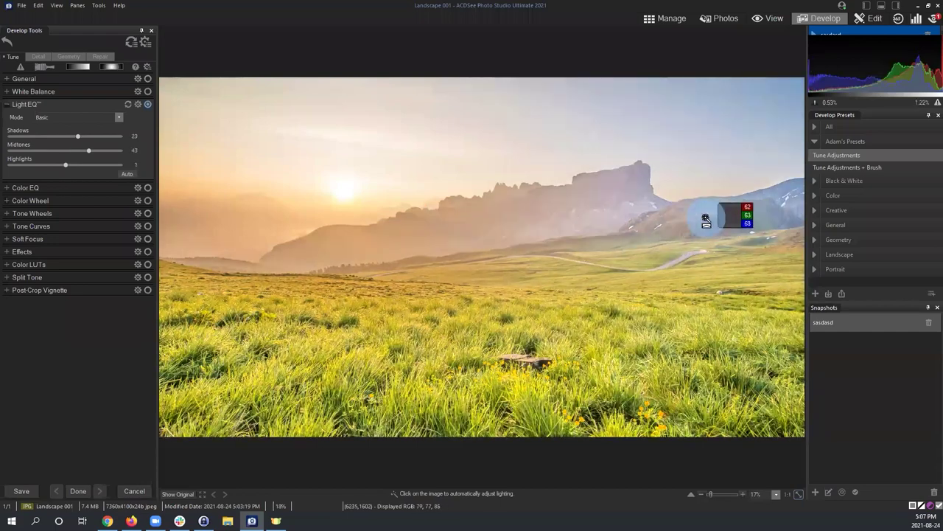
pyautogui.click(432, 255)
pyautogui.click(411, 220)
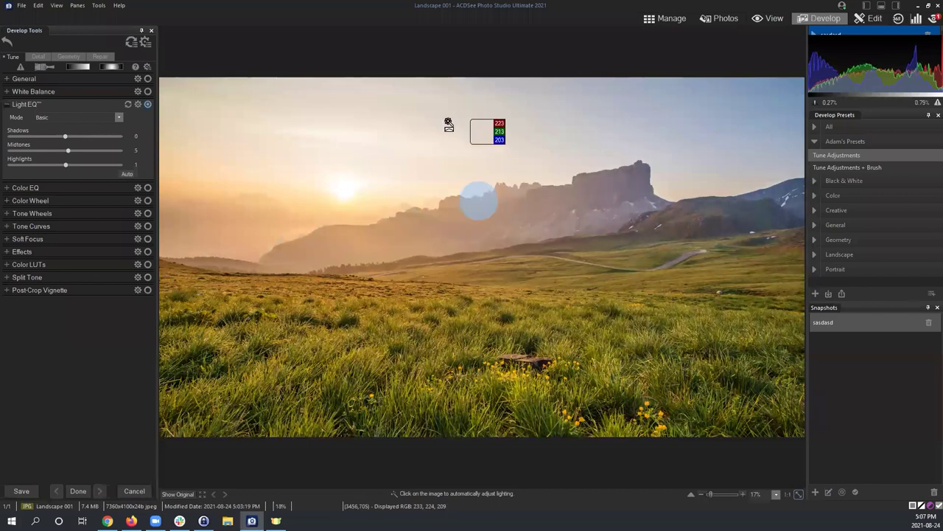
pyautogui.click(345, 311)
pyautogui.click(421, 286)
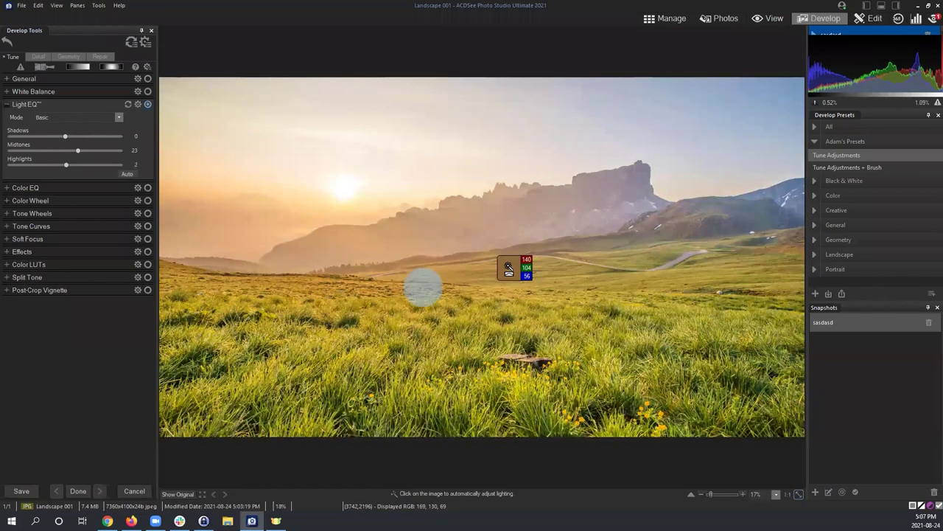
pyautogui.click(537, 204)
pyautogui.click(608, 135)
pyautogui.click(607, 174)
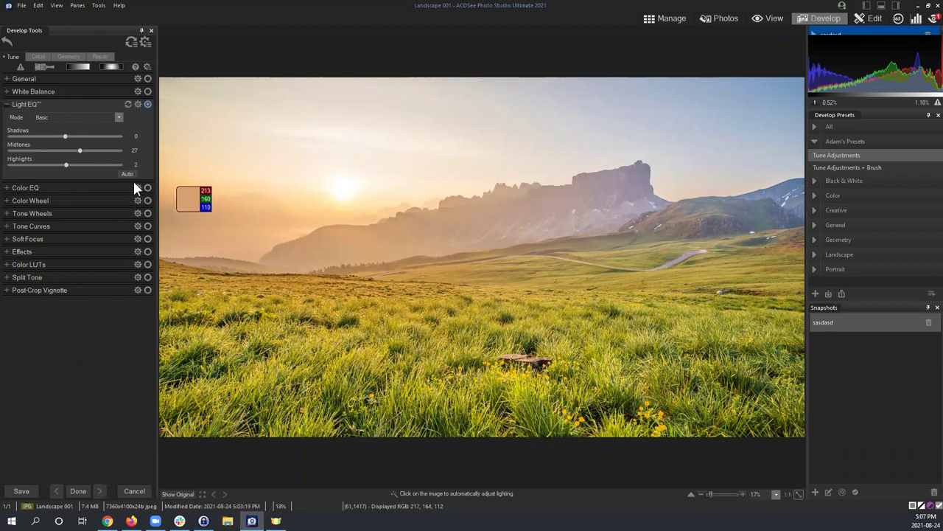
pyautogui.click(117, 118)
pyautogui.click(116, 116)
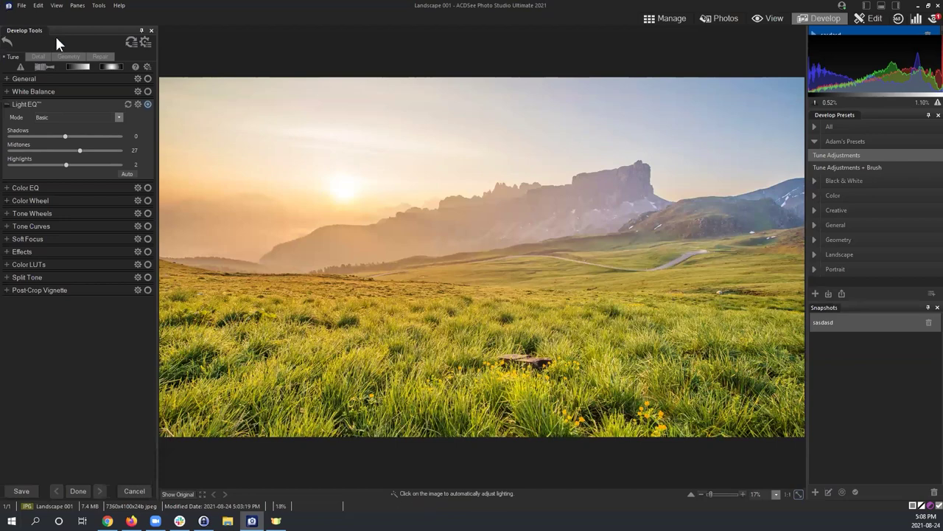
# Look through the Geometry, Detail and Tune groups of the Develop tools, ending on Tune.
pyautogui.click(68, 57)
pyautogui.click(11, 57)
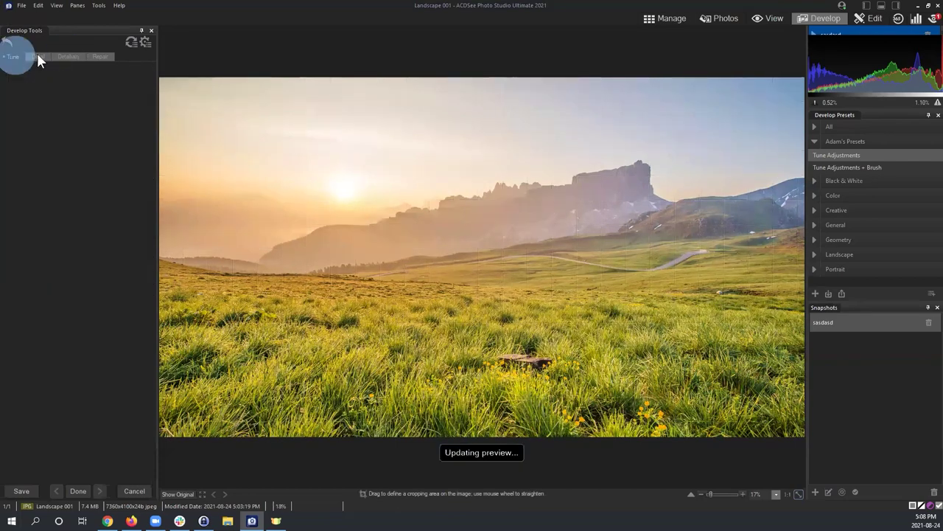
pyautogui.click(38, 56)
pyautogui.click(65, 58)
pyautogui.click(38, 57)
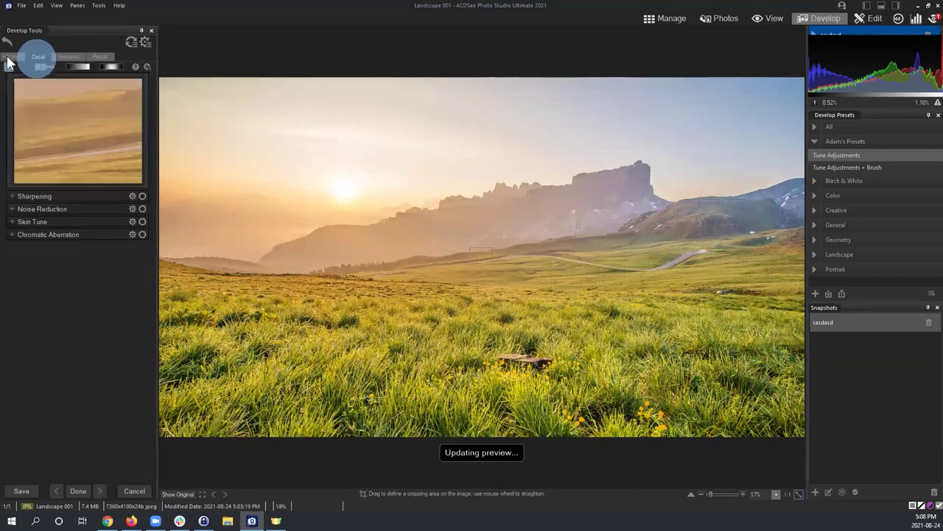
pyautogui.click(12, 57)
pyautogui.click(38, 57)
pyautogui.click(68, 57)
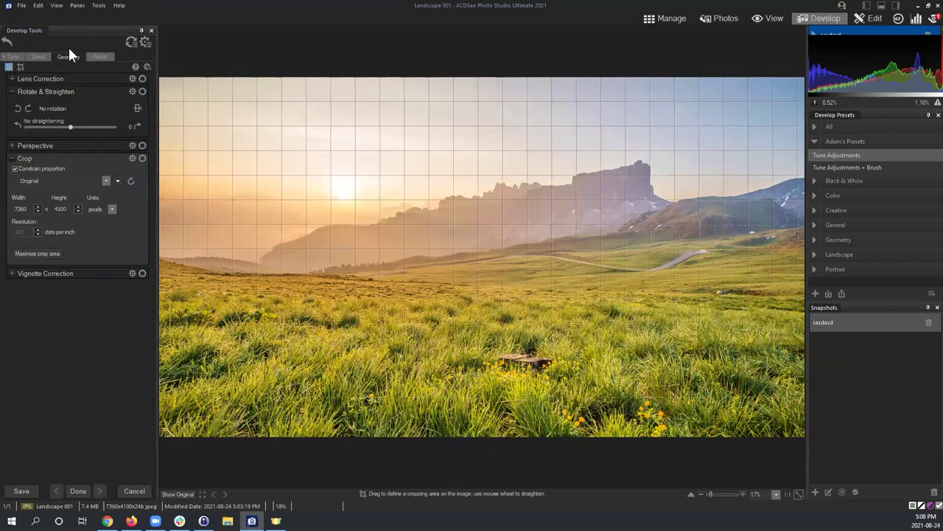
pyautogui.click(881, 370)
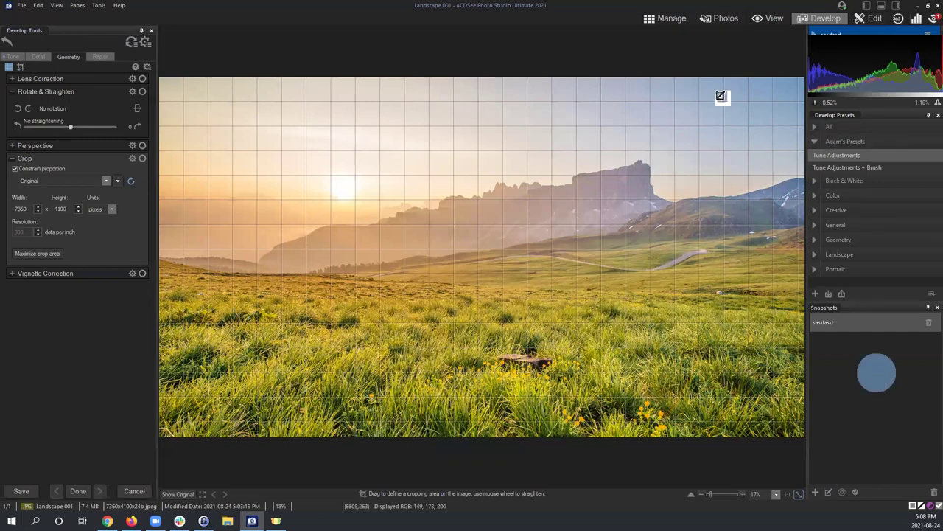
pyautogui.click(38, 57)
pyautogui.click(13, 57)
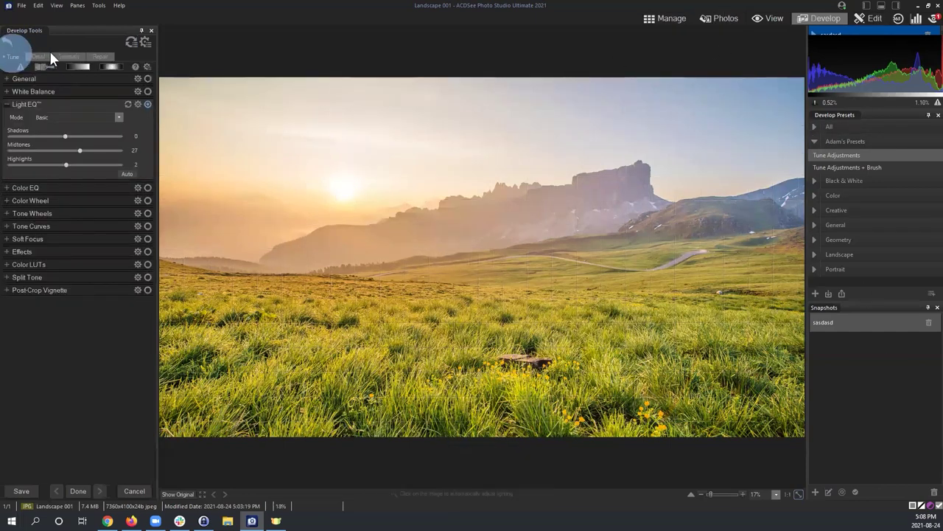
pyautogui.click(73, 56)
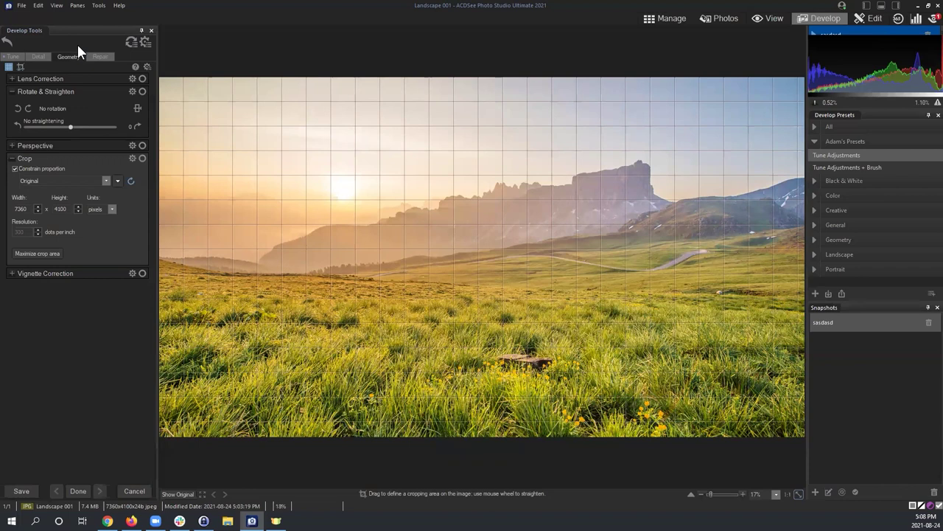
pyautogui.click(11, 57)
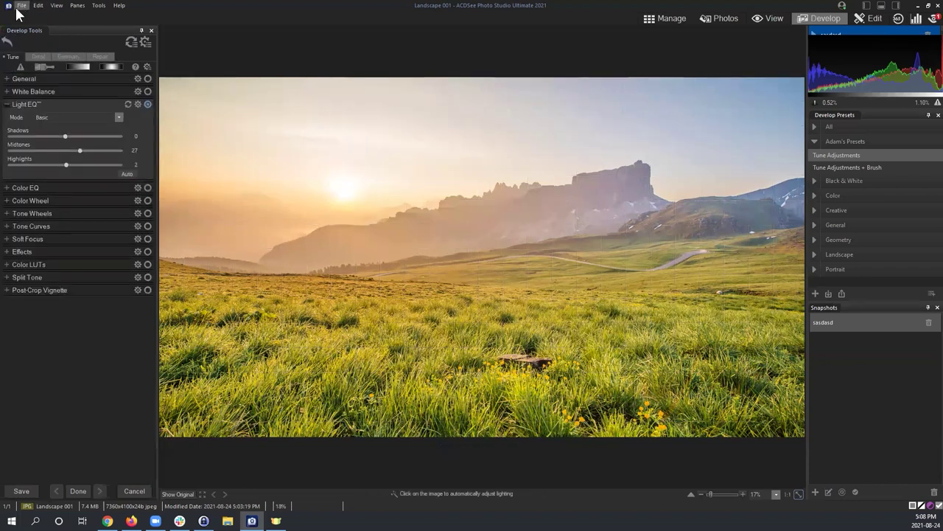
pyautogui.click(529, 21)
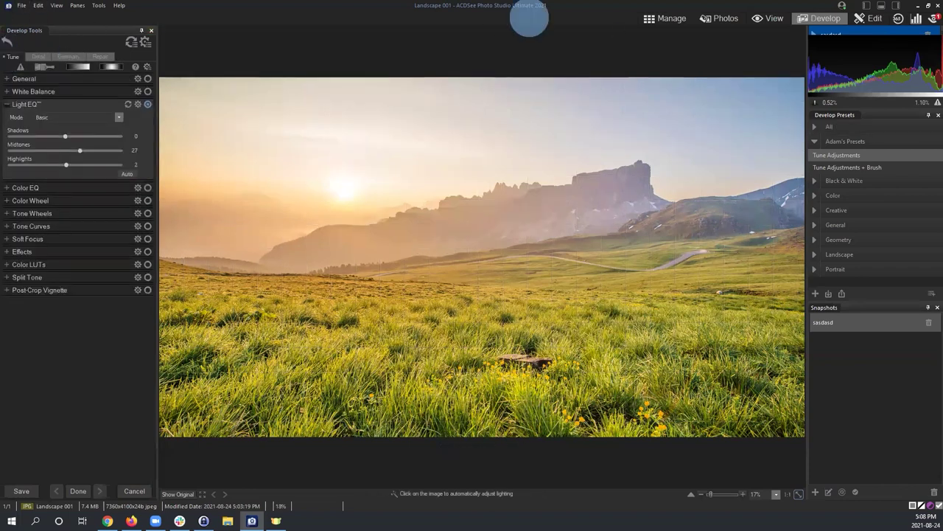
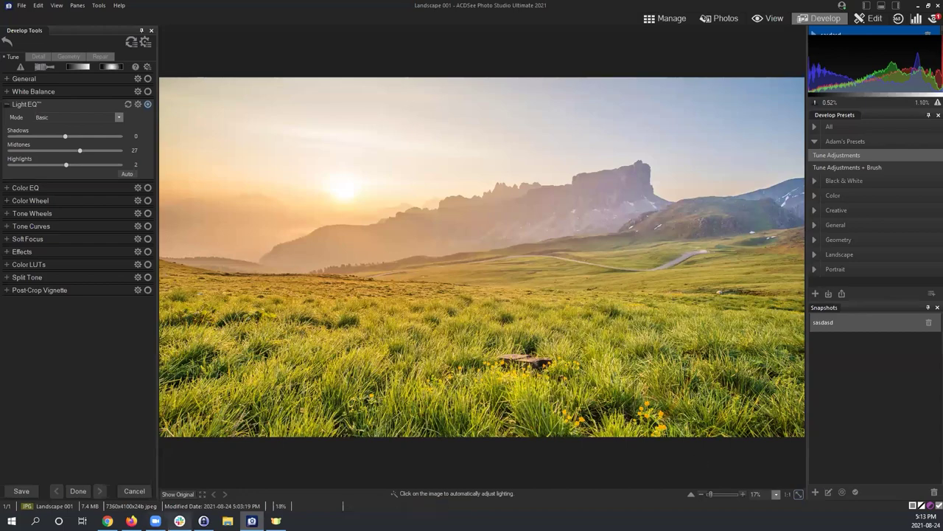
# Switch to Chrome and open the ACDSee YouTube channel in a new tab.
pyautogui.moveTo(108, 520)
pyautogui.click(103, 479)
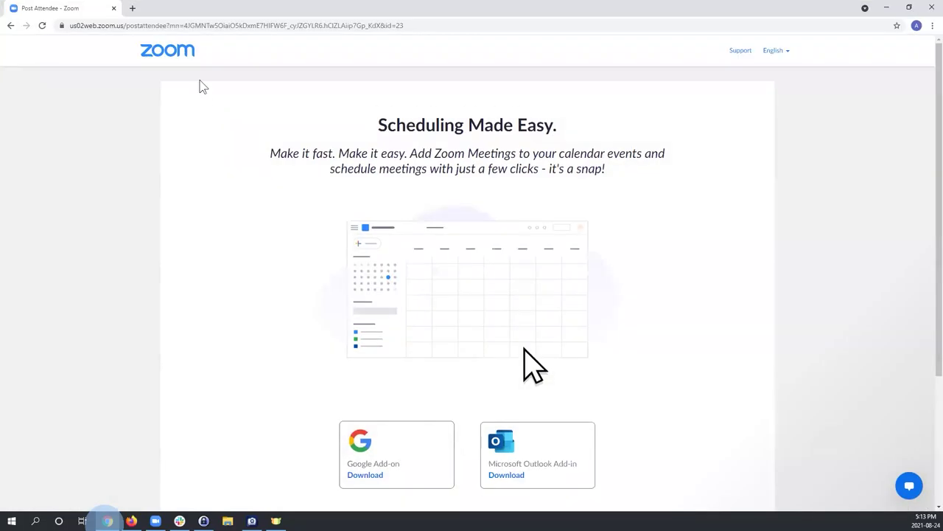
pyautogui.click(127, 8)
pyautogui.click(182, 42)
pyautogui.click(248, 26)
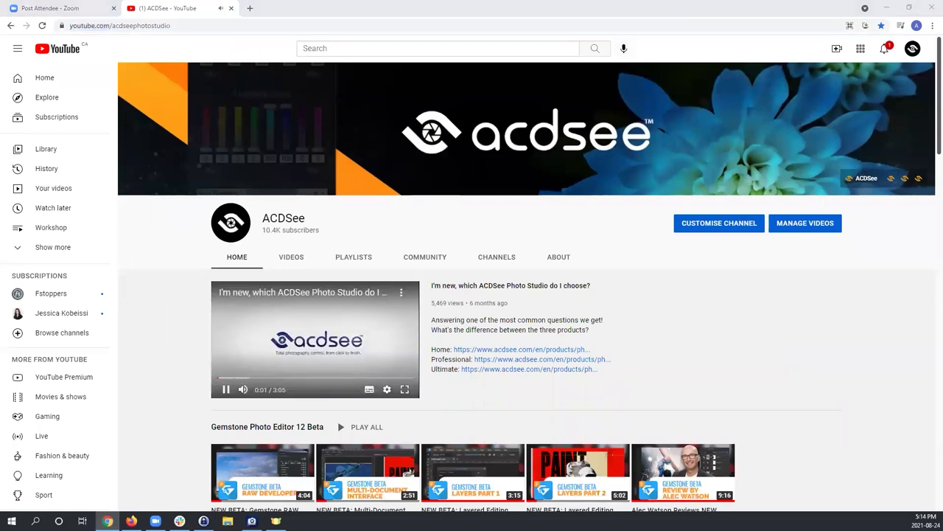
# Open the channel's Workshop playlist and look through its list of videos down to the last entry.
pyautogui.click(351, 255)
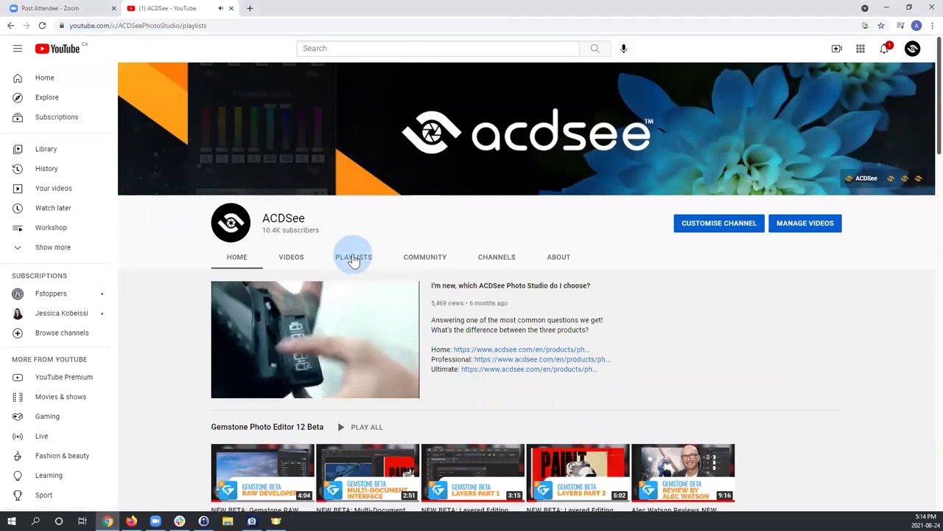
pyautogui.scroll(-3, 465, 160)
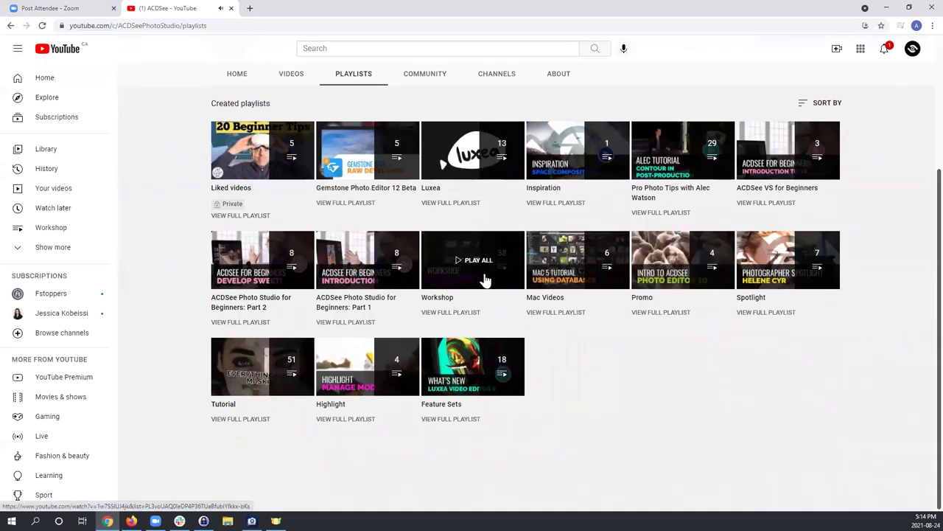
pyautogui.click(475, 262)
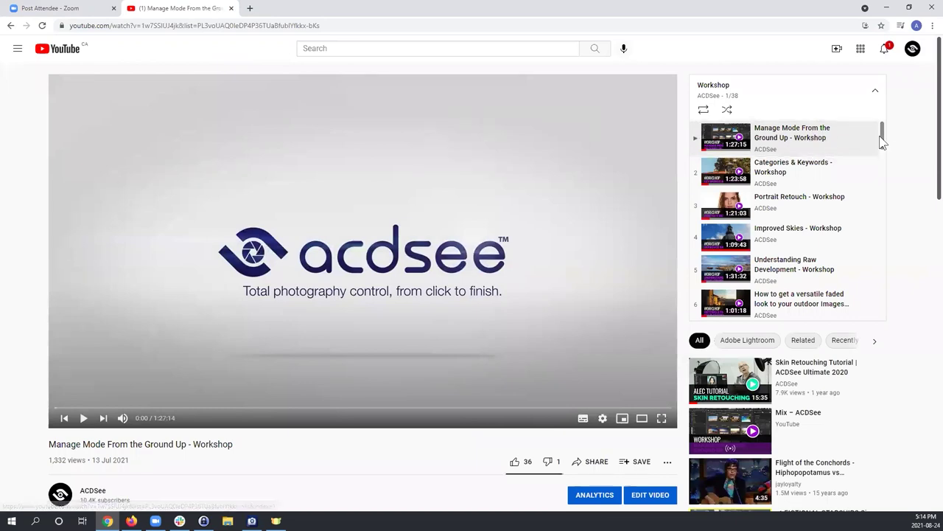
pyautogui.moveTo(887, 136); pyautogui.dragTo(863, 337)
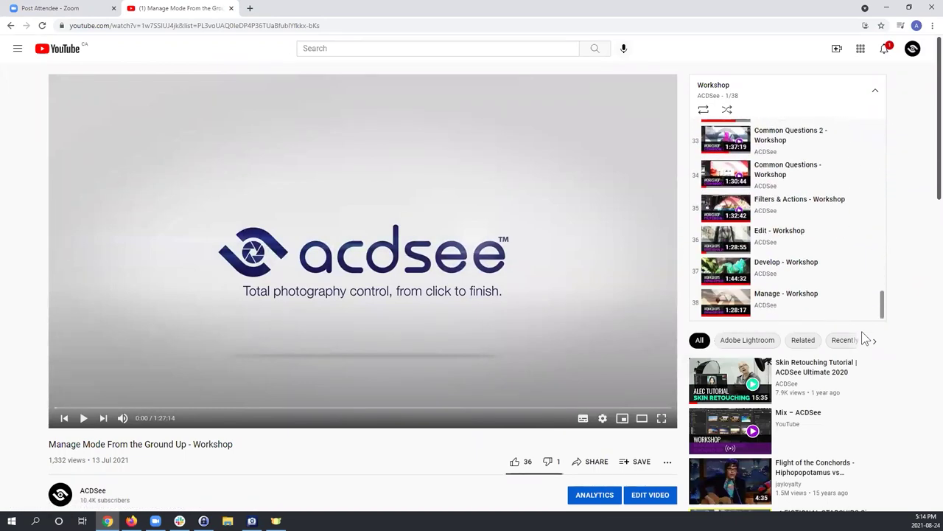
pyautogui.moveTo(883, 299); pyautogui.dragTo(884, 88)
pyautogui.click(911, 129)
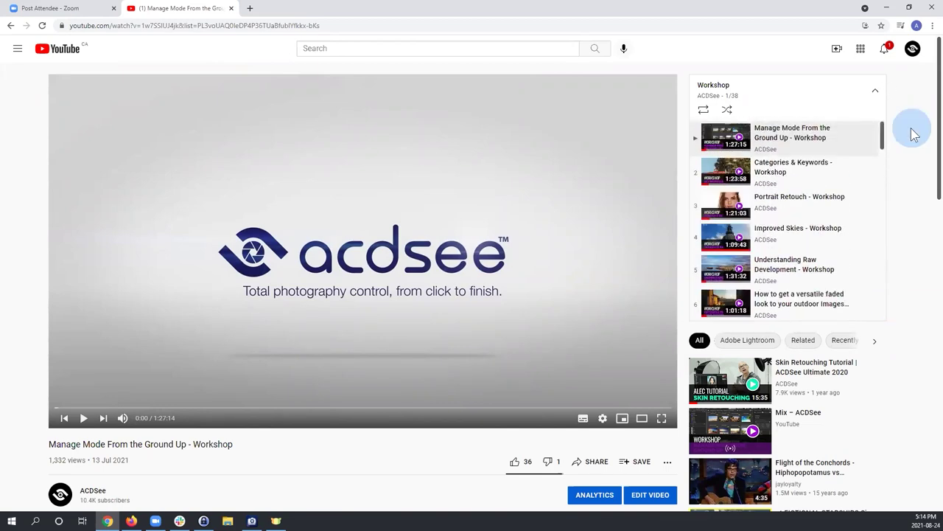
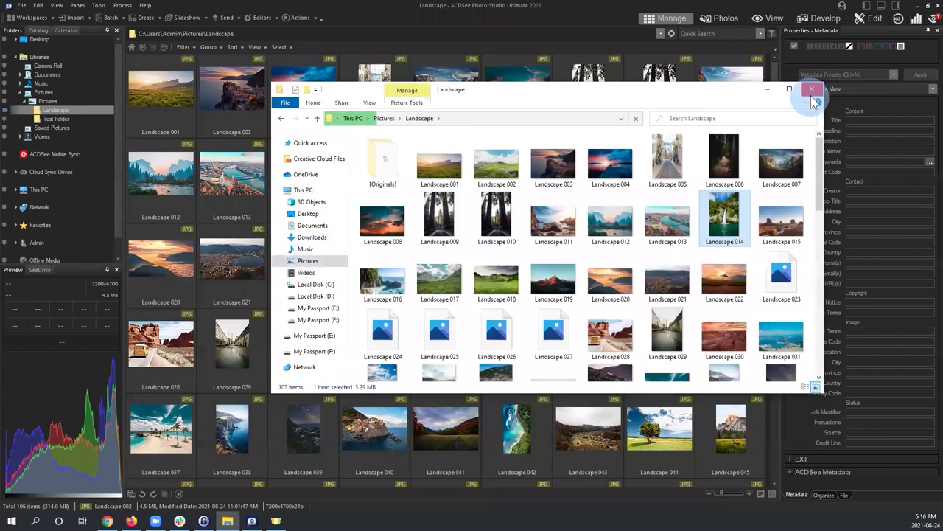
# Close the File Explorer window showing the Landscape folder and select the Landscape 002 image in ACDSee.
pyautogui.click(812, 90)
pyautogui.click(144, 45)
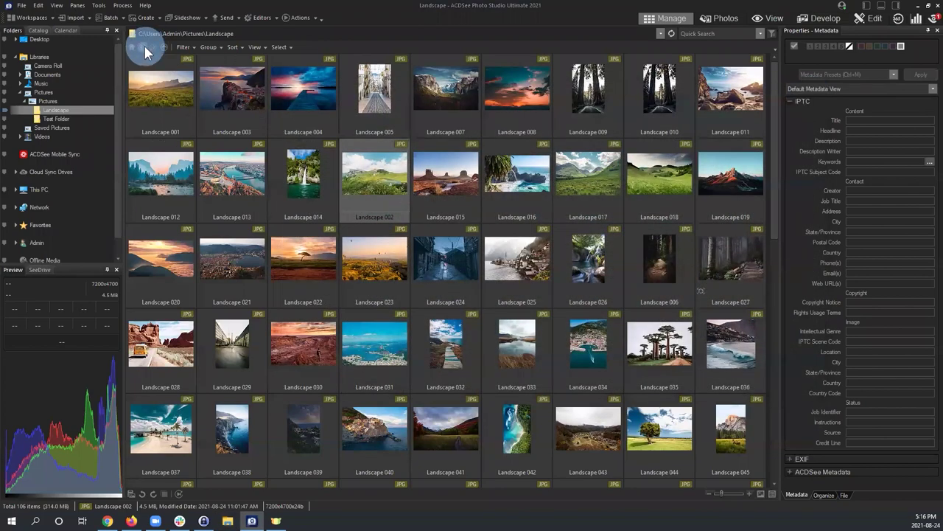
pyautogui.doubleClick(175, 108)
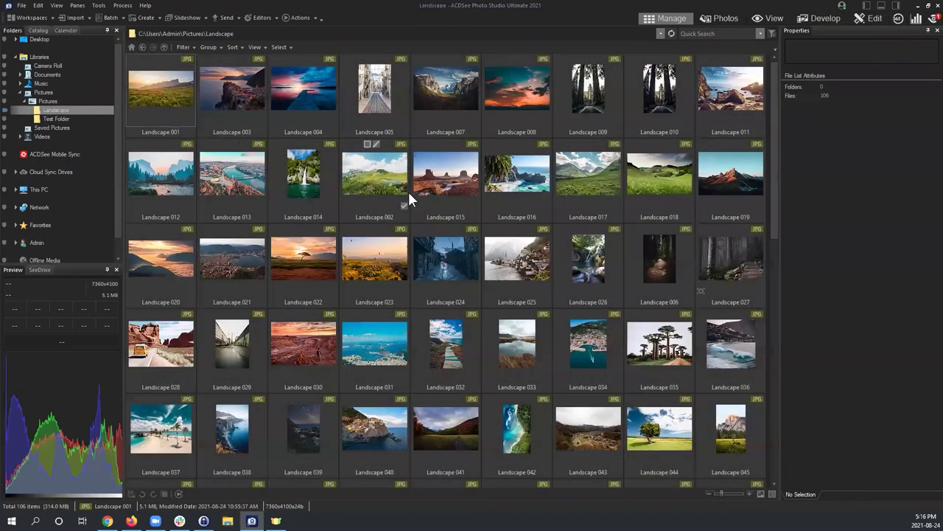
pyautogui.click(375, 181)
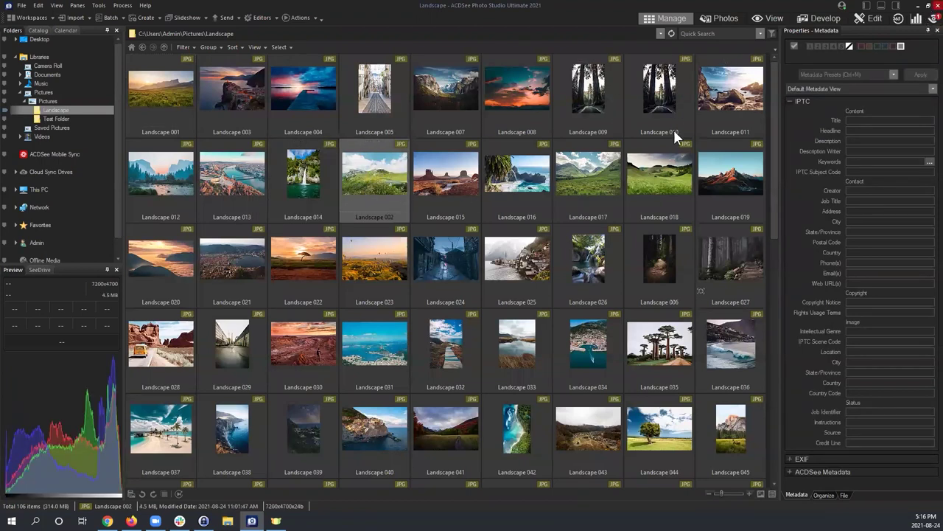
# Restart ACDSee Photo Studio, dismissing its welcome guide, and open the Landscape folder inside Pictures.
pyautogui.click(930, 19)
pyautogui.hotkey('alt', 'F4')
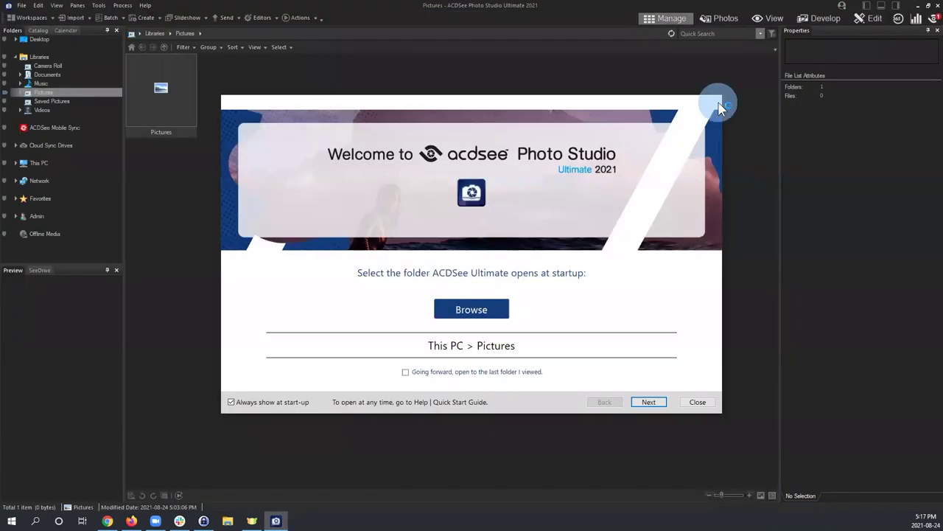
pyautogui.click(720, 107)
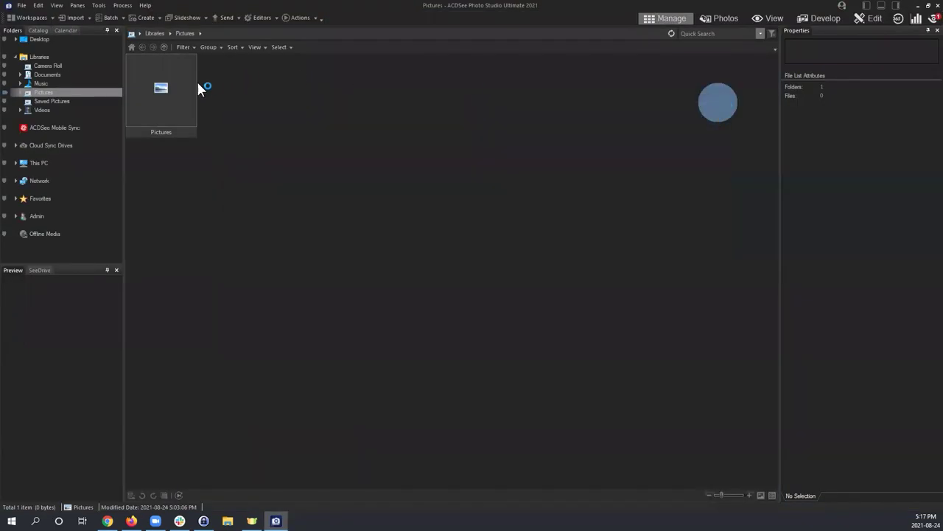
pyautogui.doubleClick(191, 88)
pyautogui.doubleClick(163, 88)
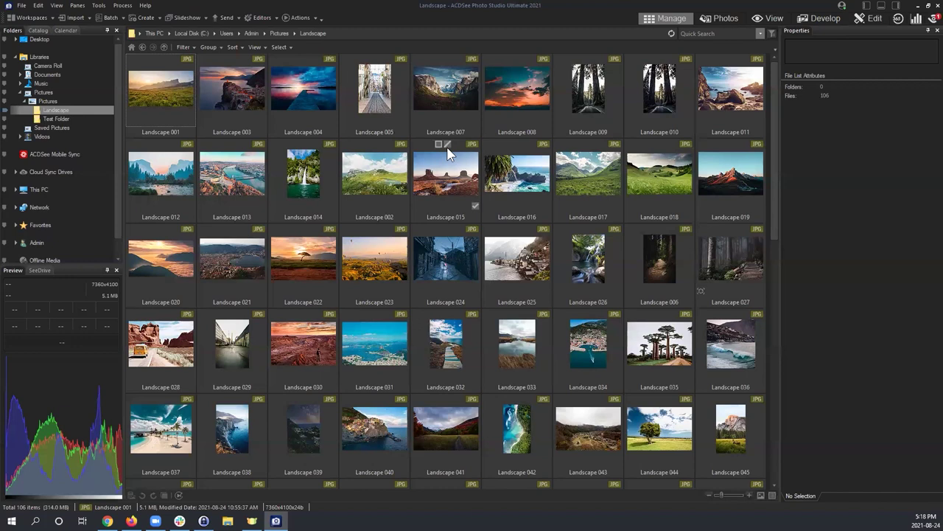
# Bring Landscape 008 into Develop mode and expand only the Lens Correction settings among the Geometry tools.
pyautogui.click(493, 65)
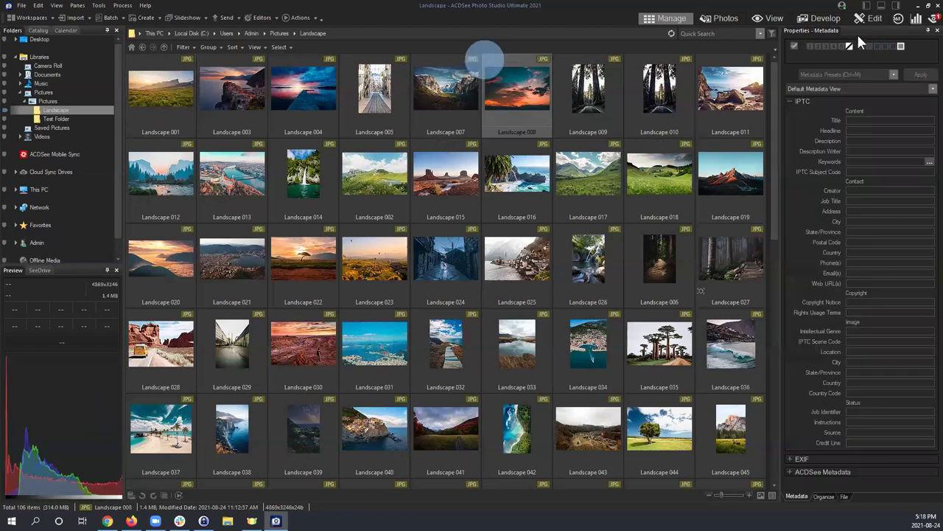
pyautogui.click(824, 17)
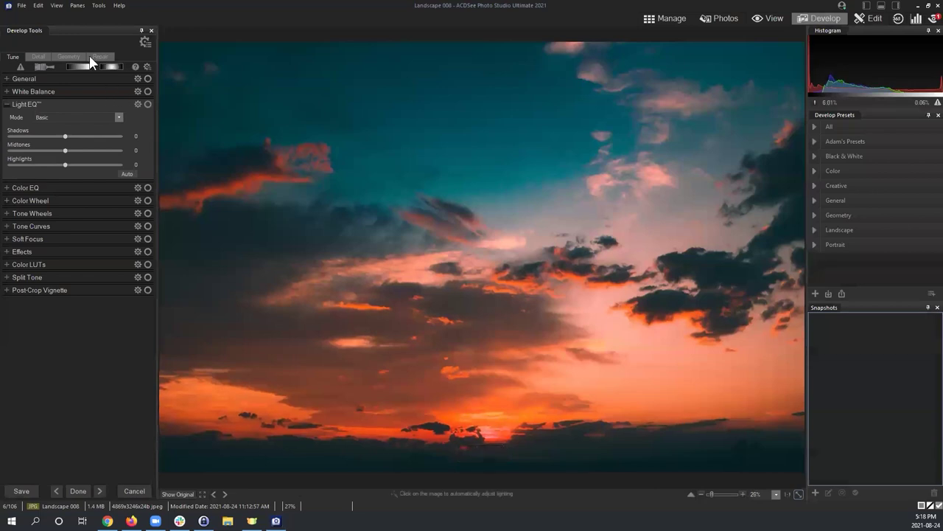
pyautogui.click(67, 56)
pyautogui.click(11, 77)
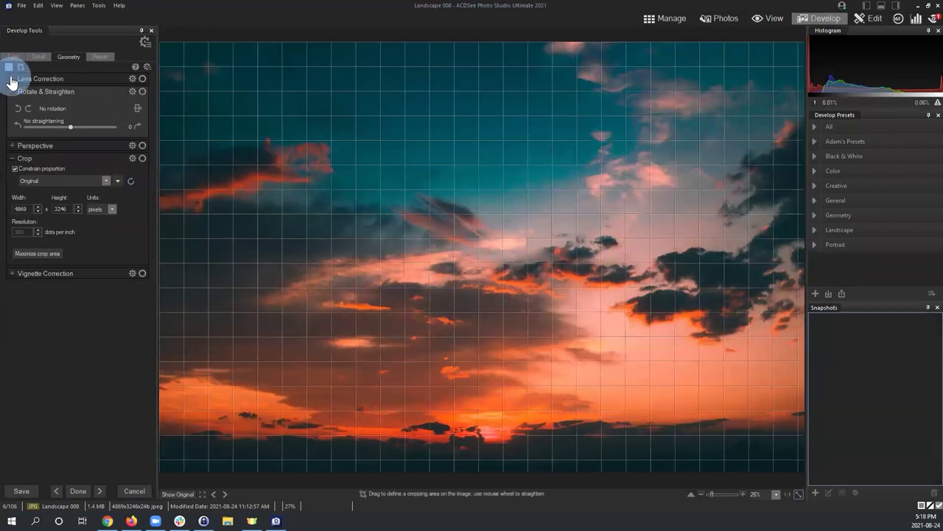
pyautogui.click(11, 186)
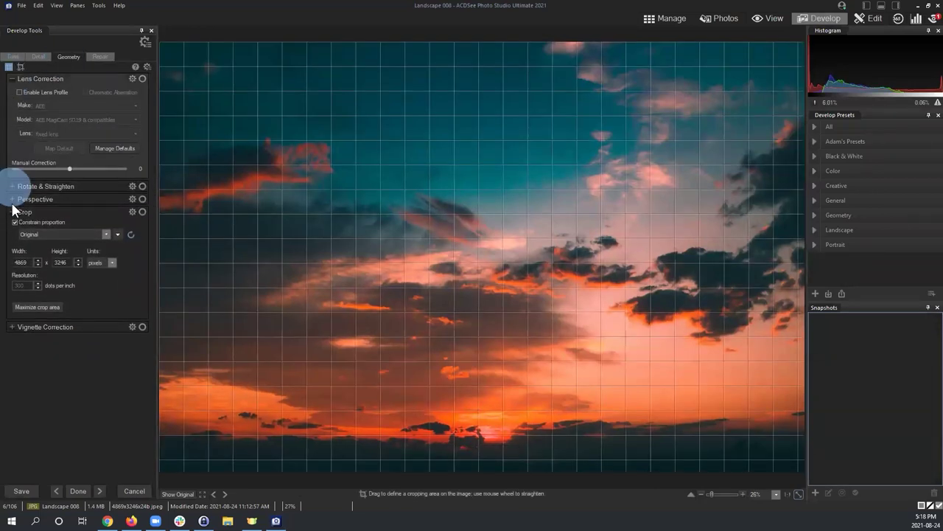
pyautogui.click(12, 253)
# Enable the lens profile, look through the available camera makes, and disable the profile again.
pyautogui.click(52, 92)
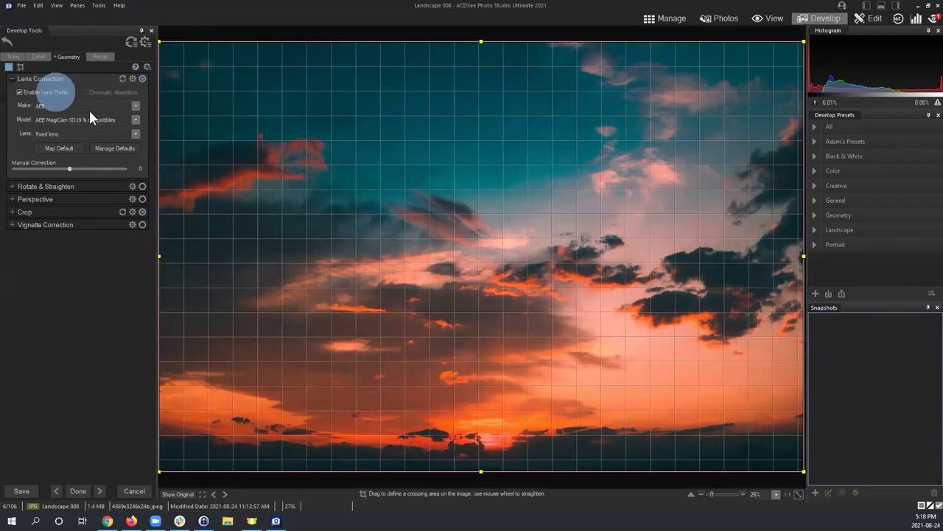
pyautogui.click(88, 105)
pyautogui.click(132, 206)
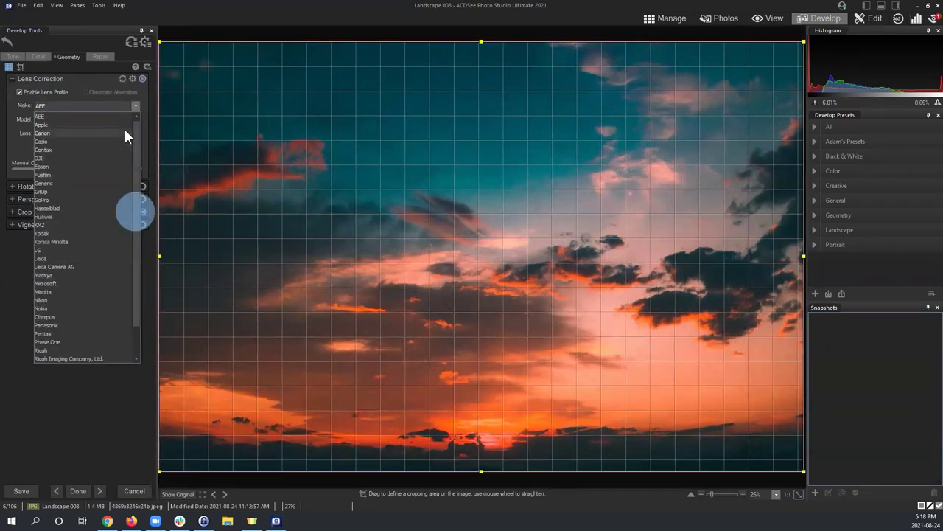
pyautogui.click(15, 256)
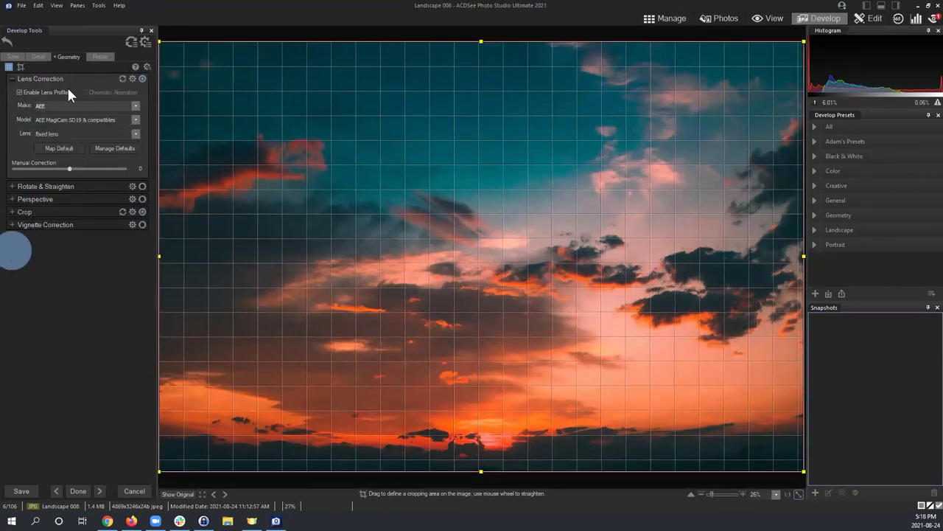
pyautogui.click(19, 92)
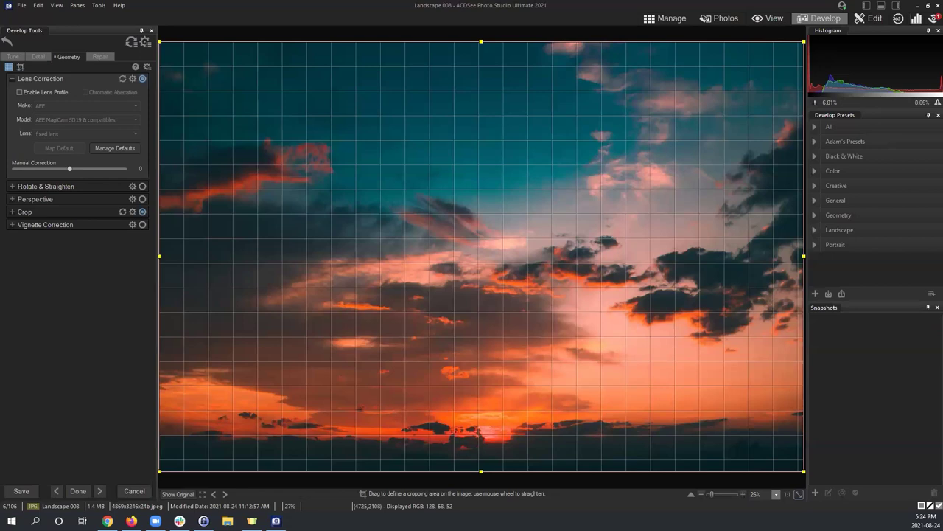
# Show the General adjustments among the Tune tools.
pyautogui.click(12, 56)
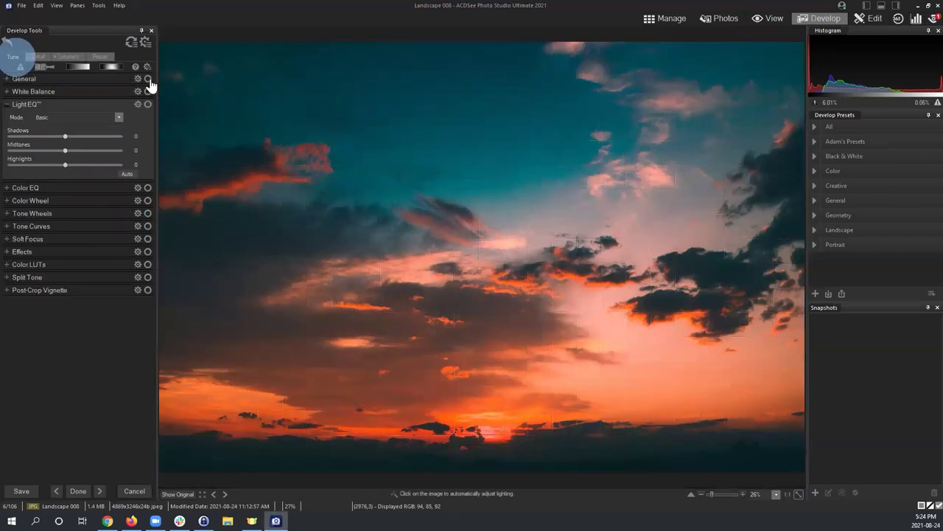
pyautogui.click(115, 79)
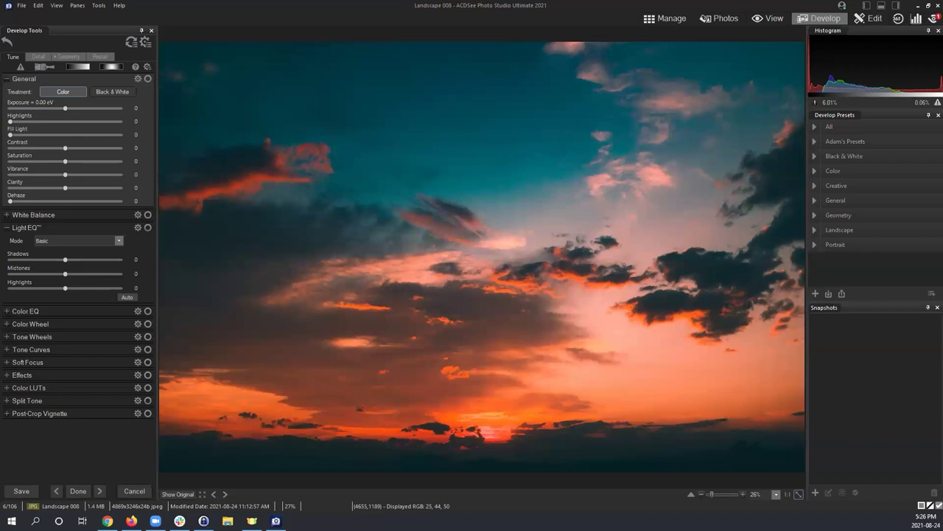
# Return to Manage mode and select the images Landscape 001, 003, 004 and 005.
pyautogui.click(665, 21)
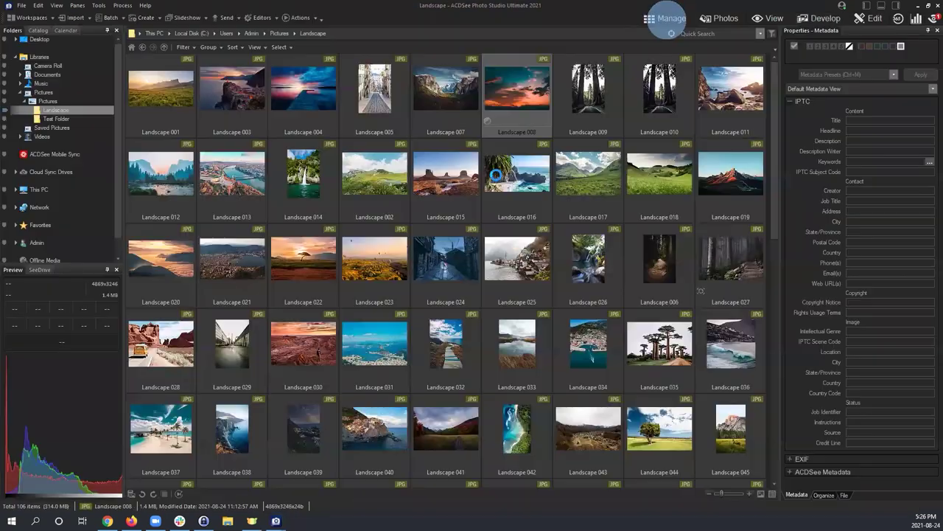
pyautogui.click(448, 99)
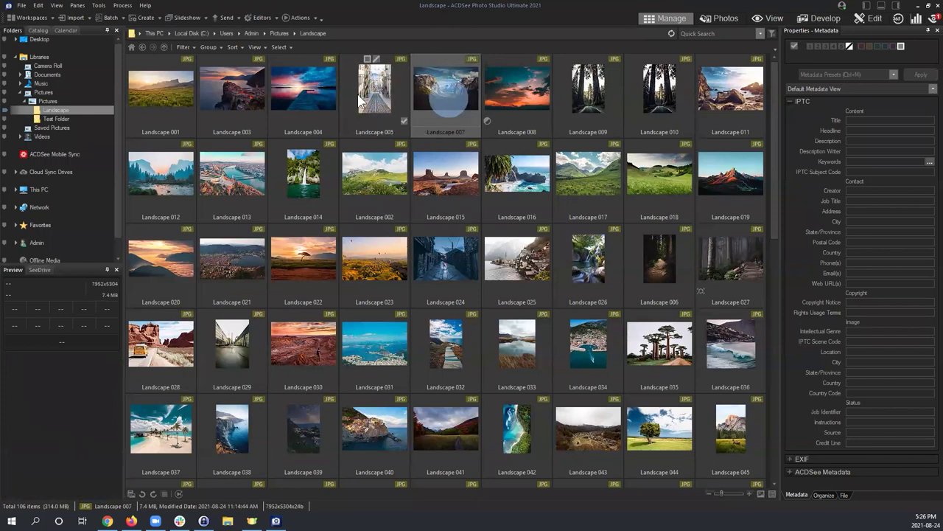
pyautogui.click(153, 77)
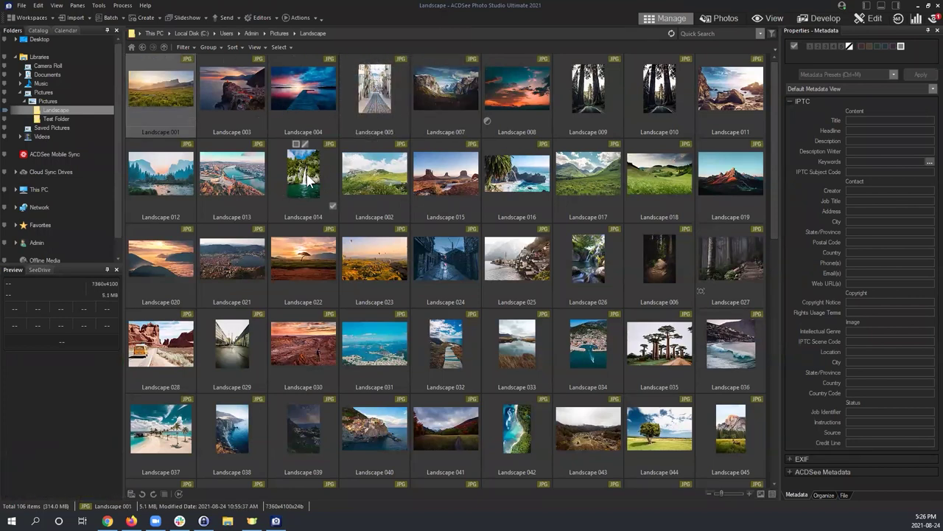
pyautogui.keyDown('shift'); pyautogui.click(373, 90); pyautogui.keyUp('shift')
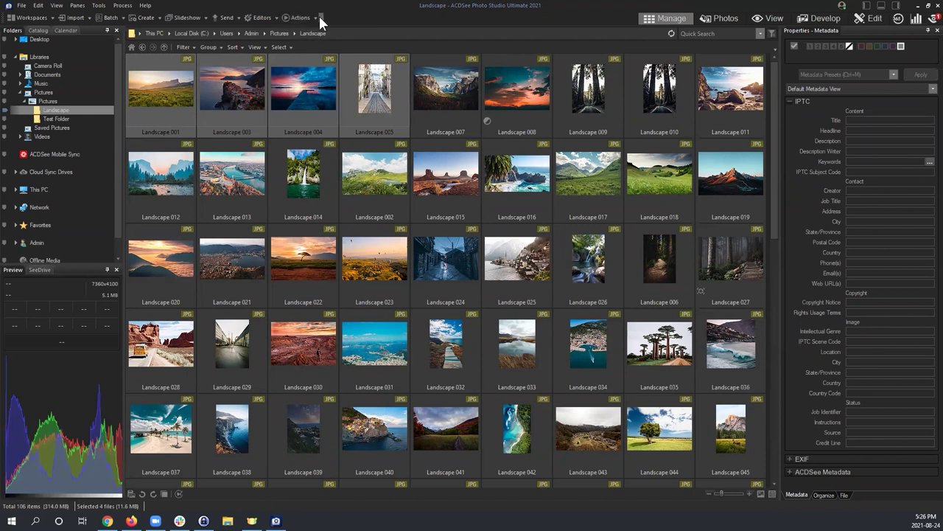
# Open the output options of the Darker Sky color action for the four selected landscape images and review them.
pyautogui.click(311, 20)
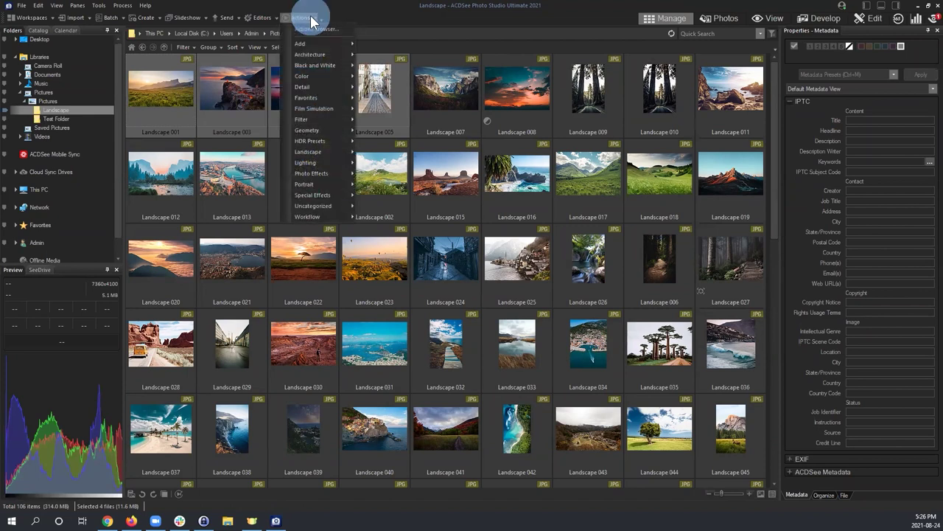
pyautogui.click(311, 19)
pyautogui.click(110, 18)
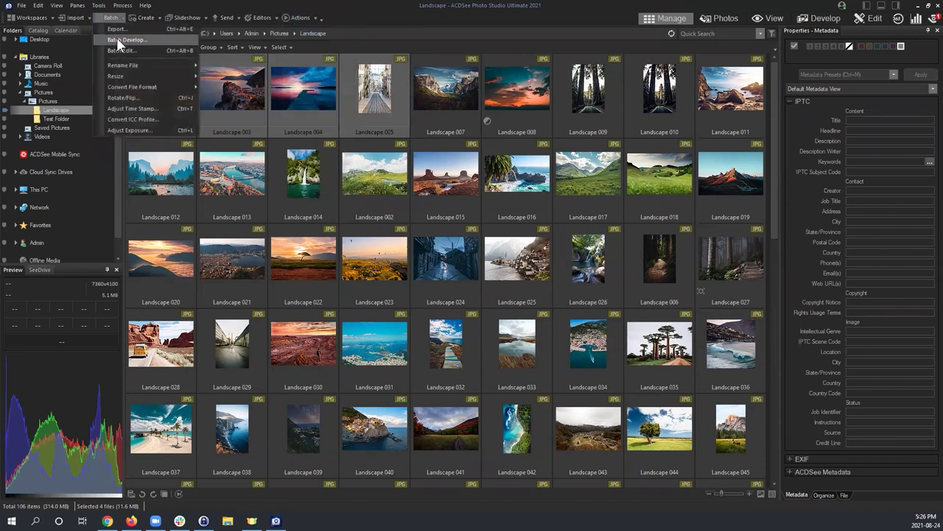
pyautogui.click(300, 17)
pyautogui.click(302, 17)
pyautogui.click(295, 19)
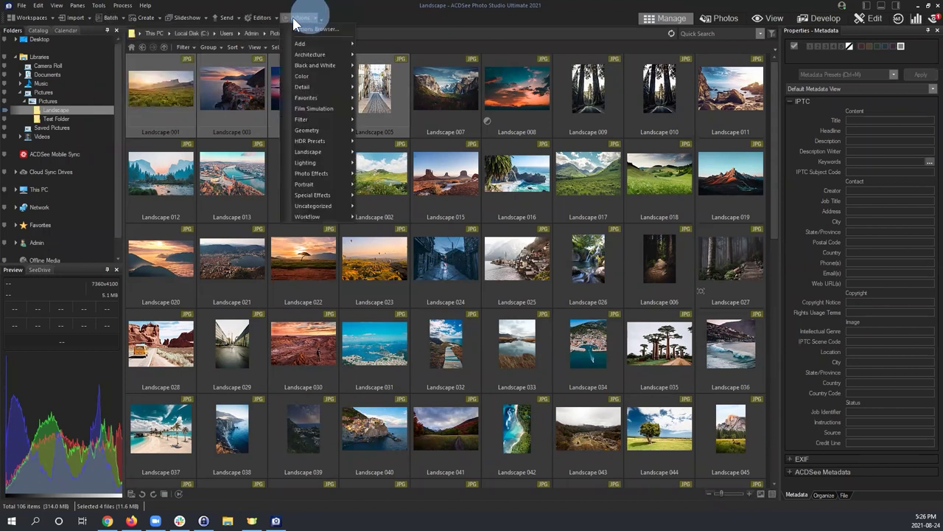
pyautogui.click(301, 19)
pyautogui.click(301, 19)
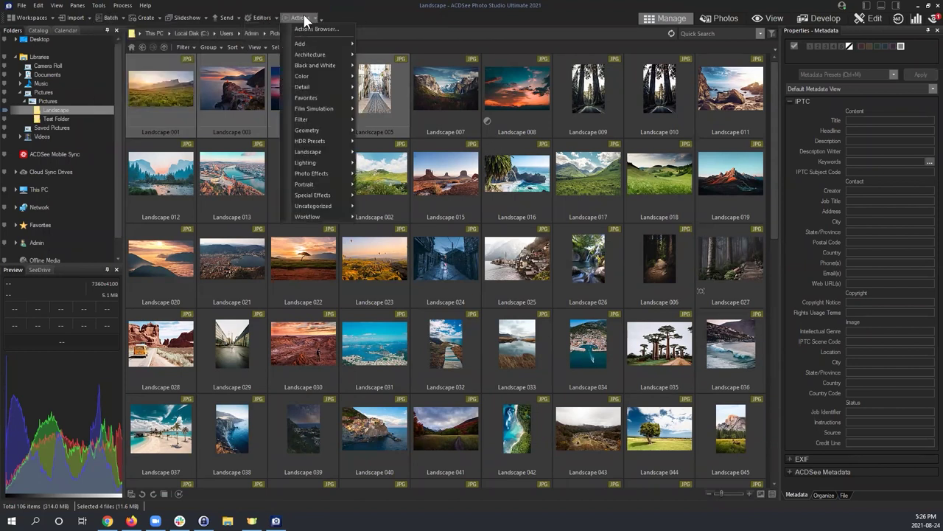
pyautogui.moveTo(318, 77)
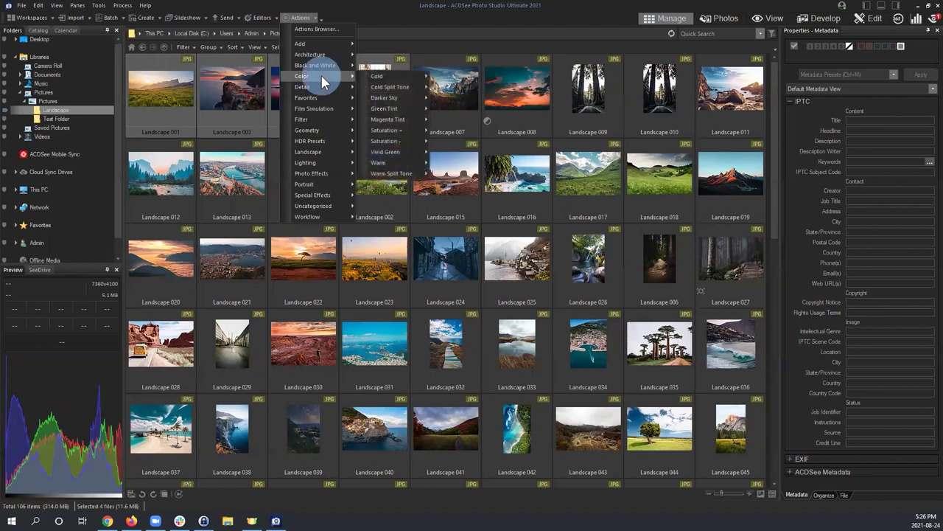
pyautogui.moveTo(400, 98)
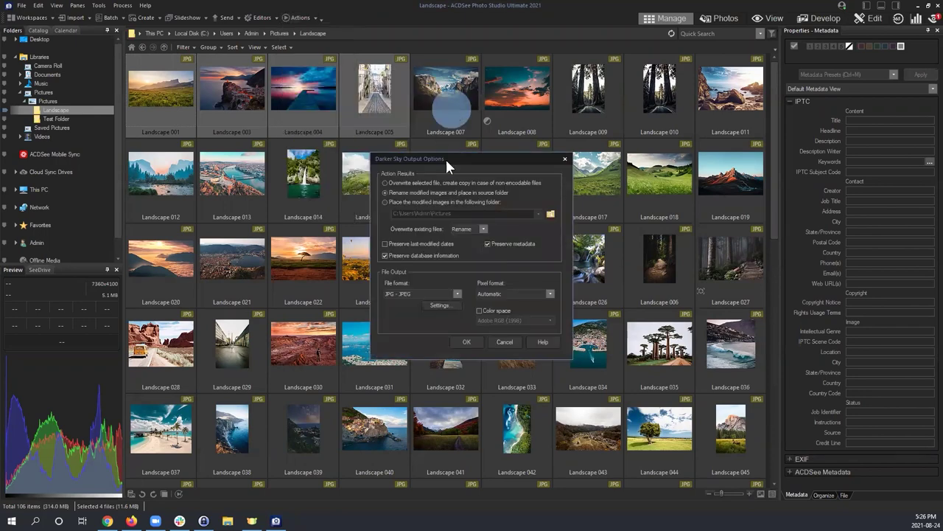
pyautogui.moveTo(433, 157); pyautogui.dragTo(301, 154)
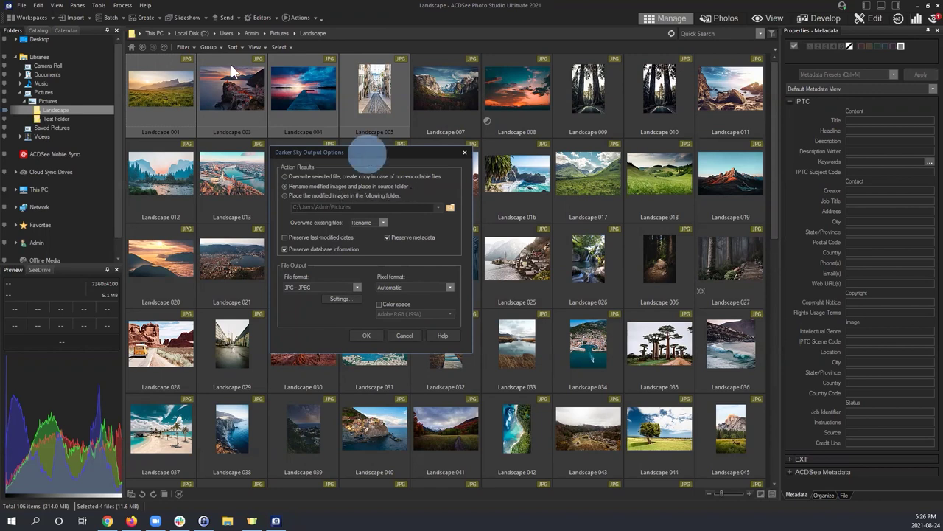
pyautogui.moveTo(367, 157); pyautogui.dragTo(278, 161)
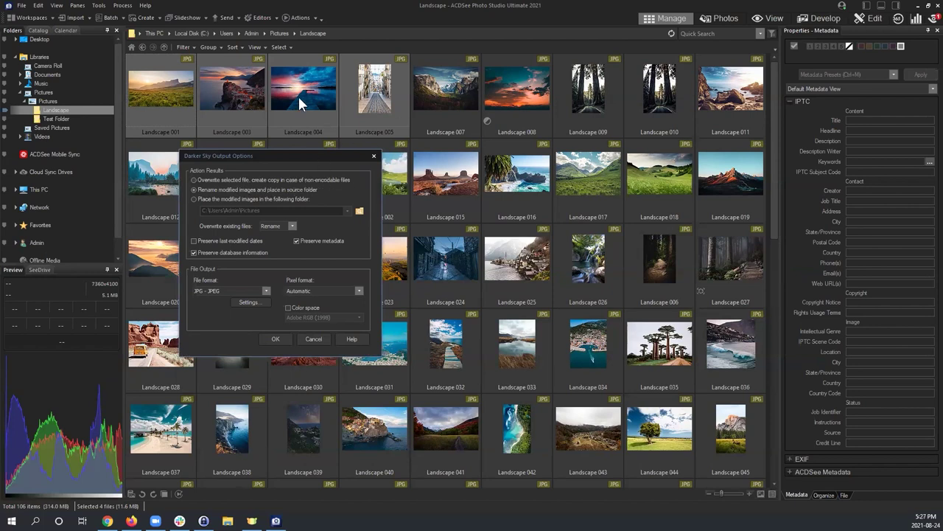
# Try placing the modified images in another folder, return to renaming them in the source folder, and cancel the Darker Sky action.
pyautogui.click(199, 199)
pyautogui.click(347, 211)
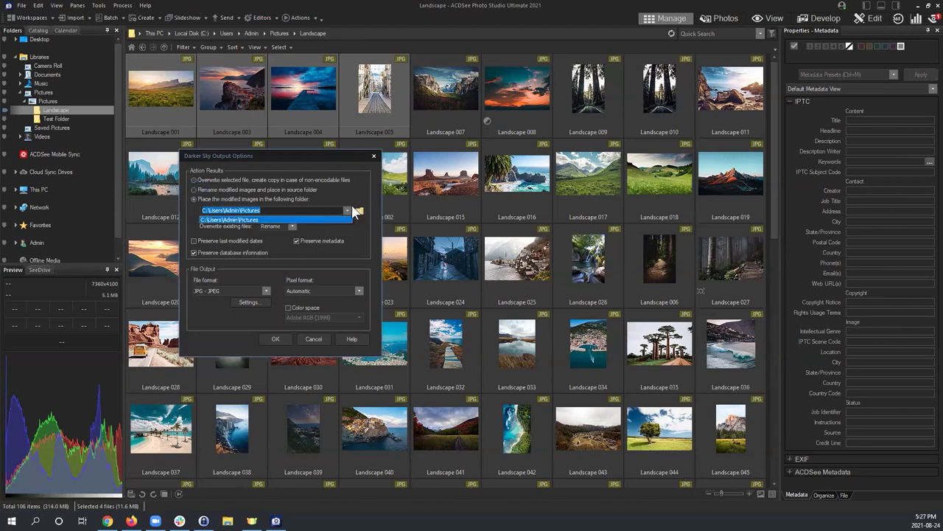
pyautogui.click(347, 210)
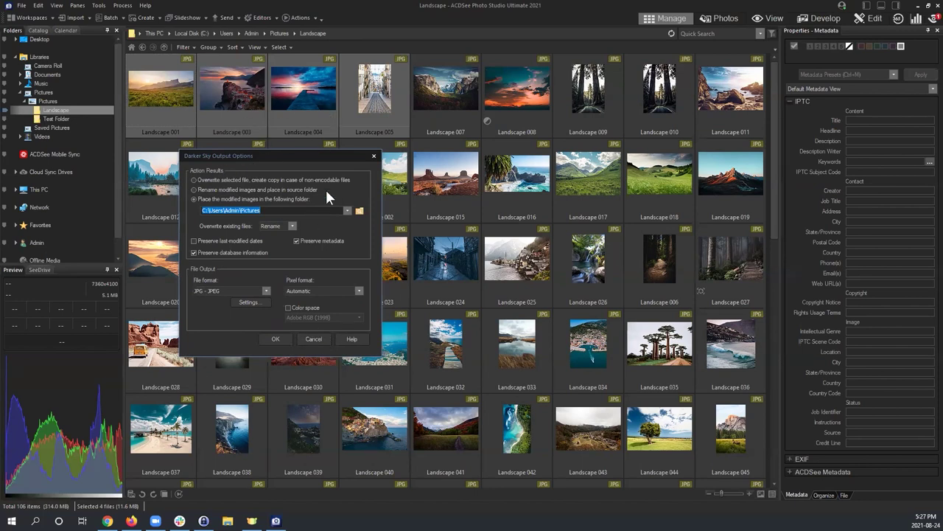
pyautogui.moveTo(287, 161); pyautogui.dragTo(323, 148)
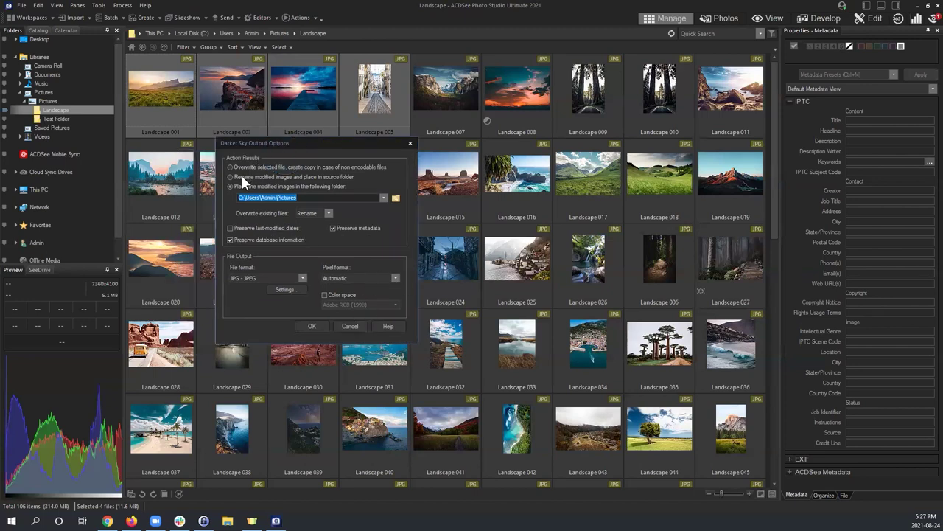
pyautogui.click(241, 177)
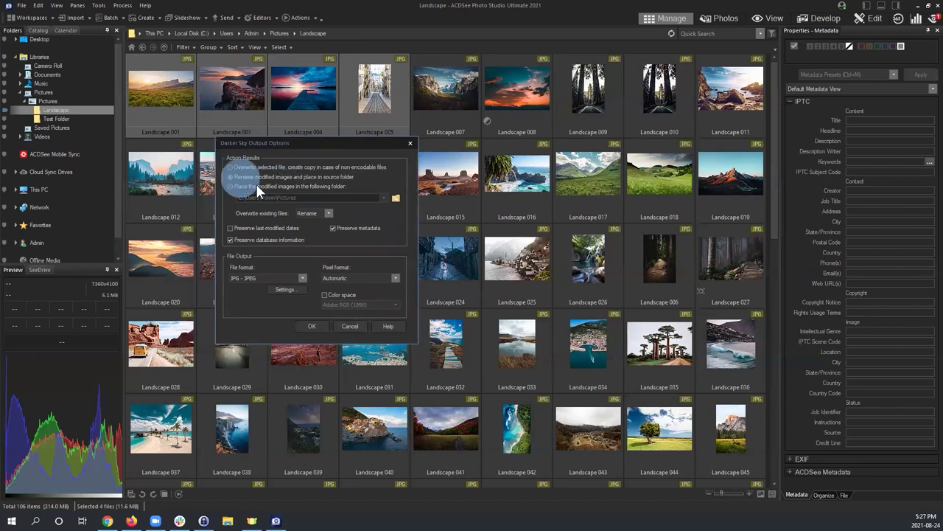
pyautogui.click(350, 324)
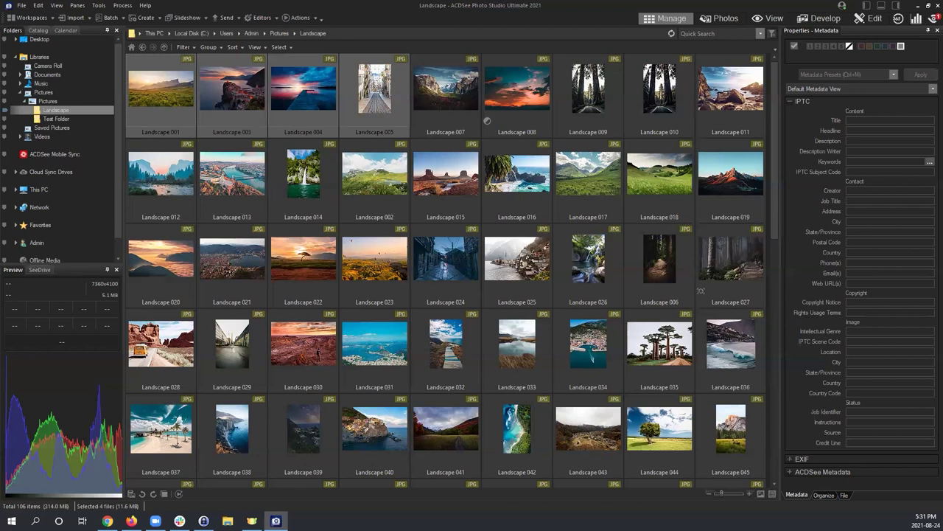
# Switch to File Explorer and open the Landscape folder inside Pictures.
pyautogui.moveTo(707, 102)
pyautogui.click(513, 20)
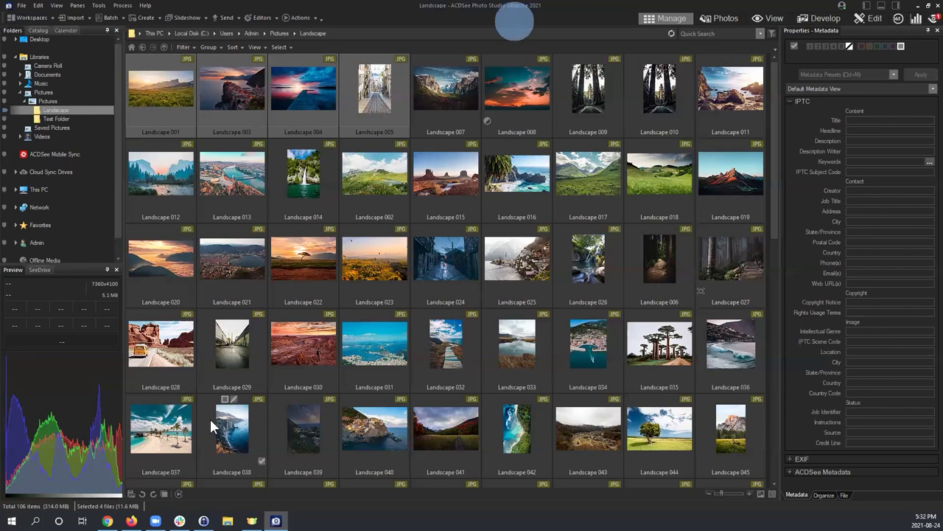
pyautogui.click(228, 520)
pyautogui.click(560, 94)
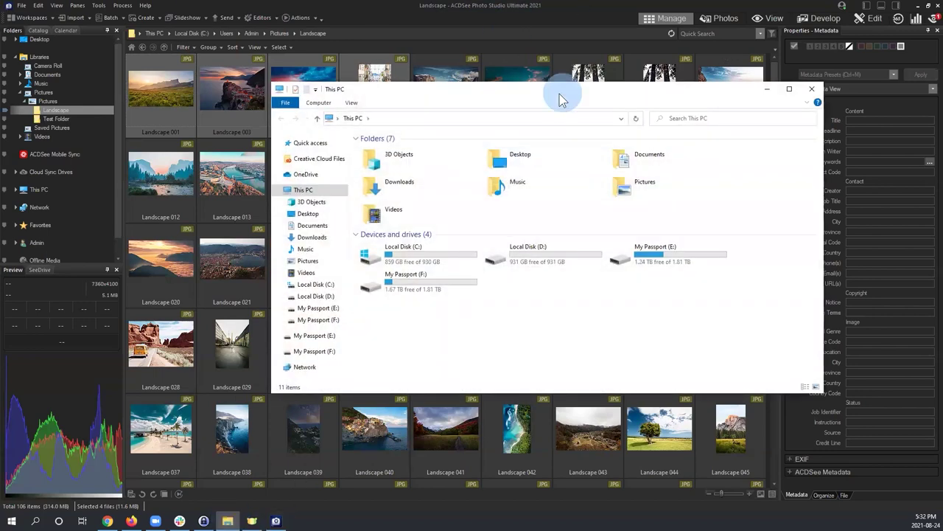
pyautogui.click(766, 89)
pyautogui.click(228, 520)
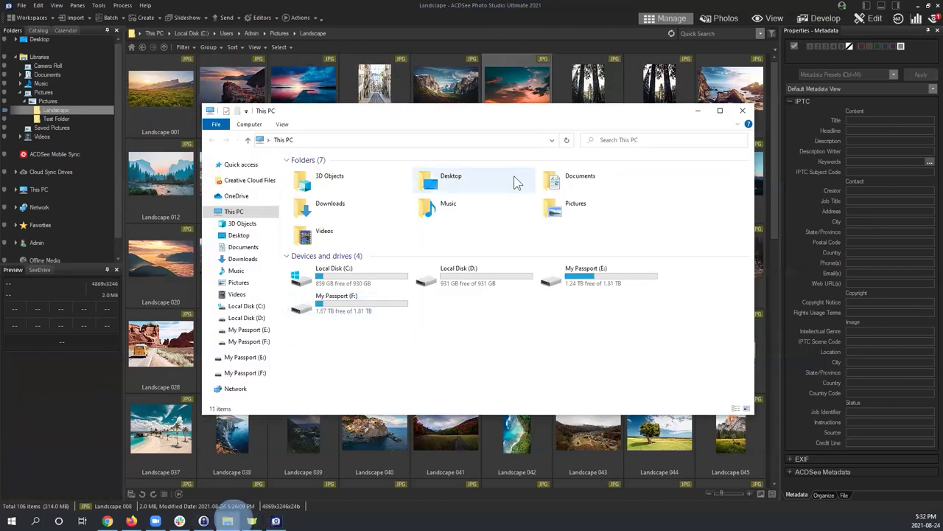
pyautogui.moveTo(448, 116); pyautogui.dragTo(450, 114)
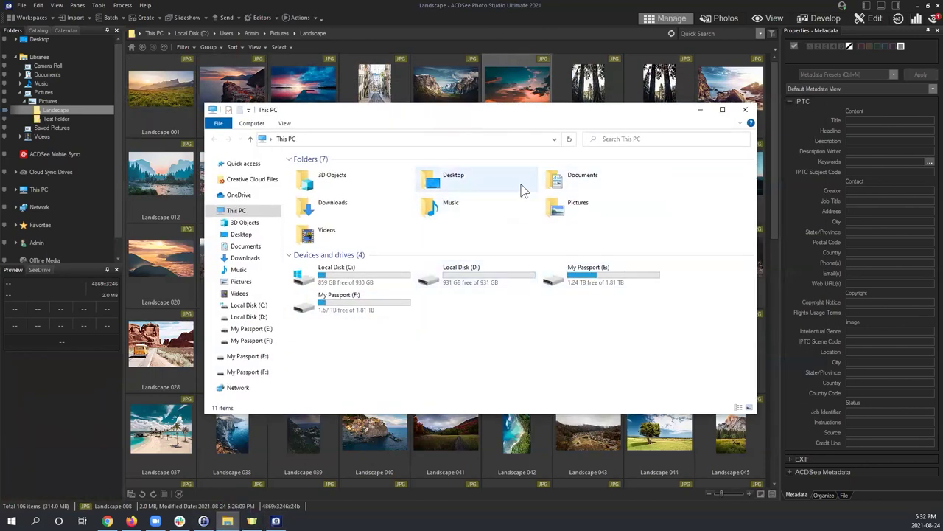
pyautogui.click(241, 281)
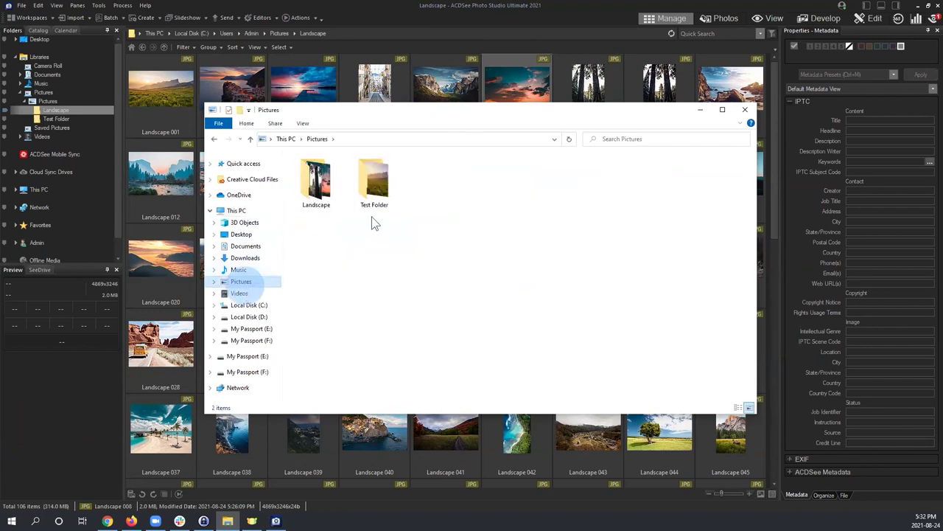
pyautogui.doubleClick(316, 181)
# Select the Landscape 002 file, examine its file details and the folder's contents, and close File Explorer.
pyautogui.click(427, 185)
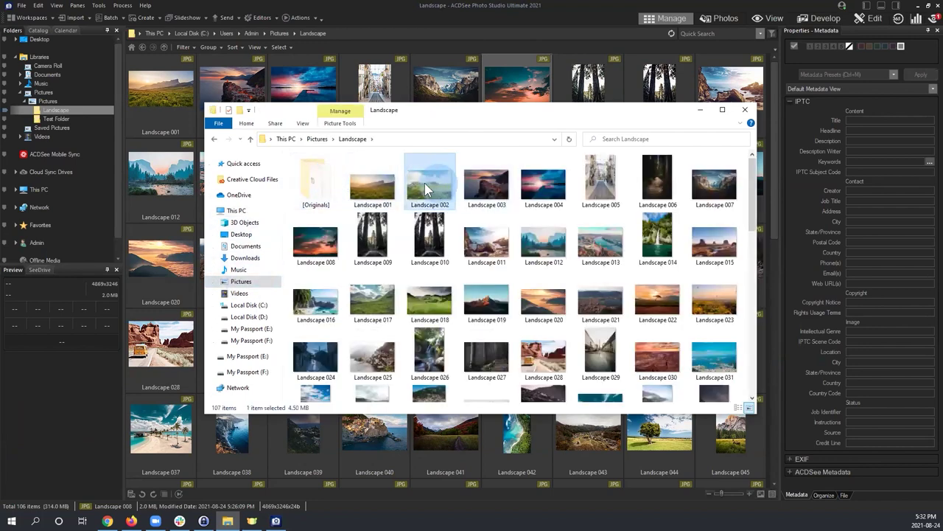
pyautogui.click(408, 117)
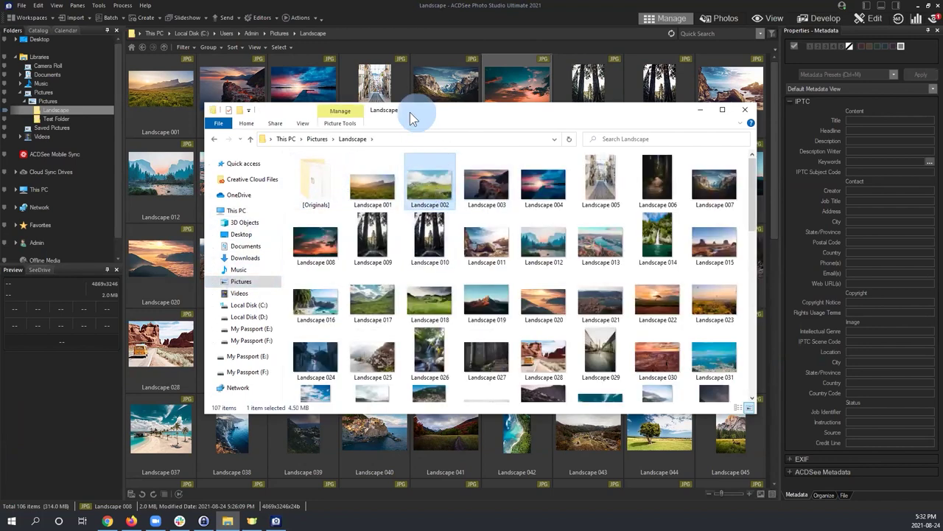
pyautogui.moveTo(409, 113); pyautogui.dragTo(413, 116)
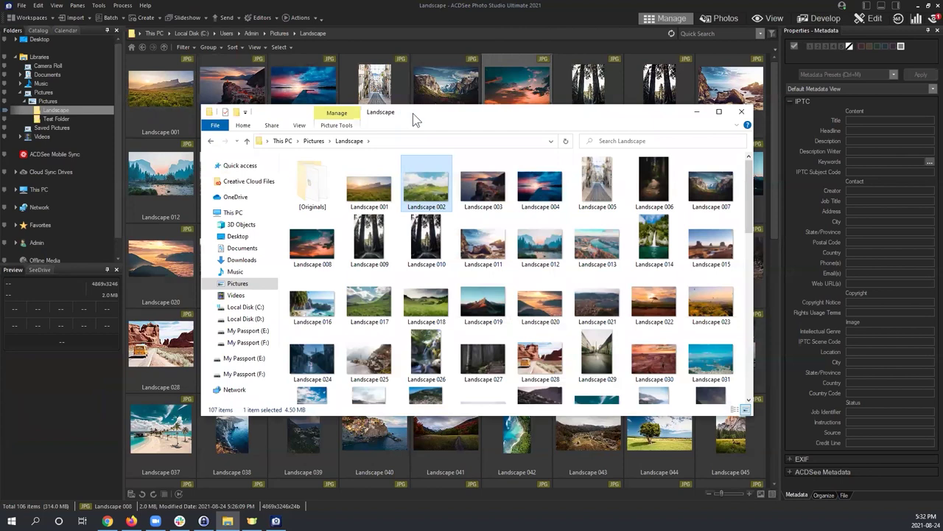
pyautogui.click(431, 189)
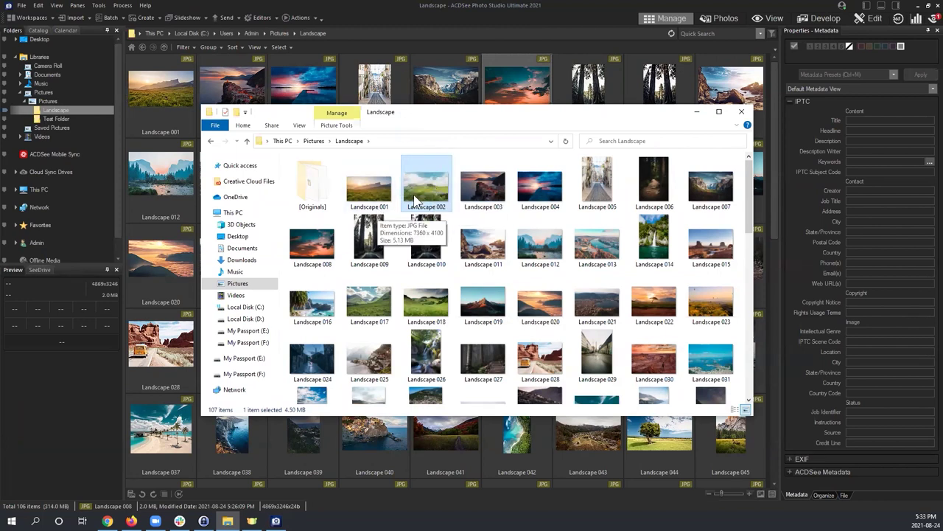
pyautogui.click(443, 117)
pyautogui.moveTo(443, 116); pyautogui.dragTo(432, 119)
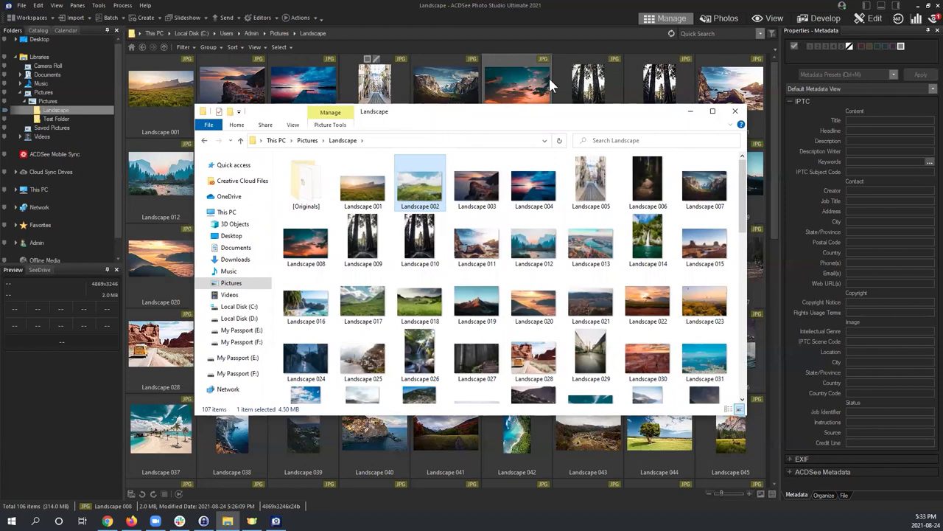
pyautogui.click(449, 119)
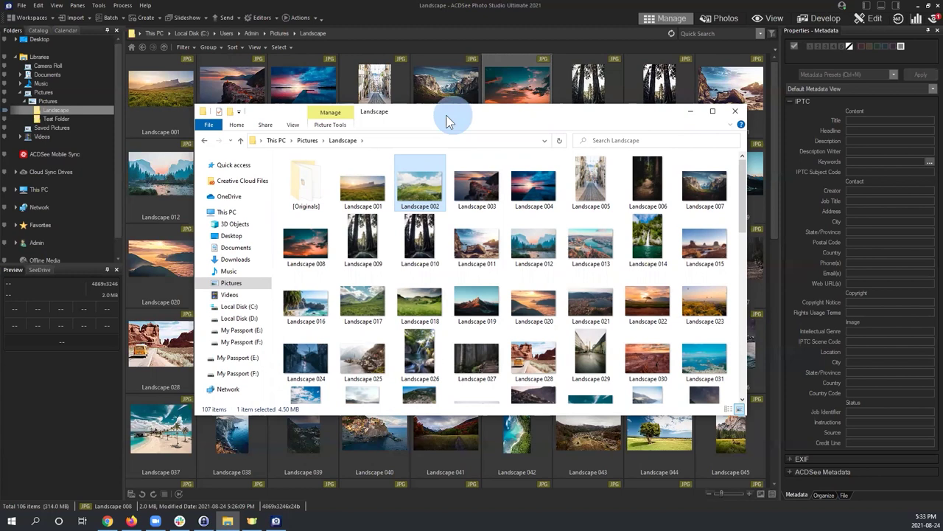
pyautogui.moveTo(449, 118); pyautogui.dragTo(453, 115)
pyautogui.click(405, 118)
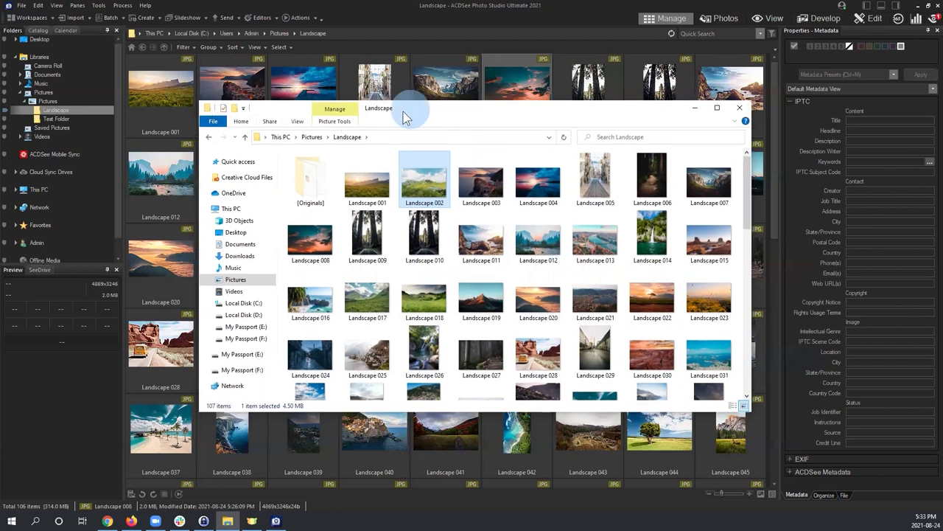
pyautogui.moveTo(405, 118); pyautogui.dragTo(394, 119)
pyautogui.moveTo(478, 113); pyautogui.dragTo(477, 115)
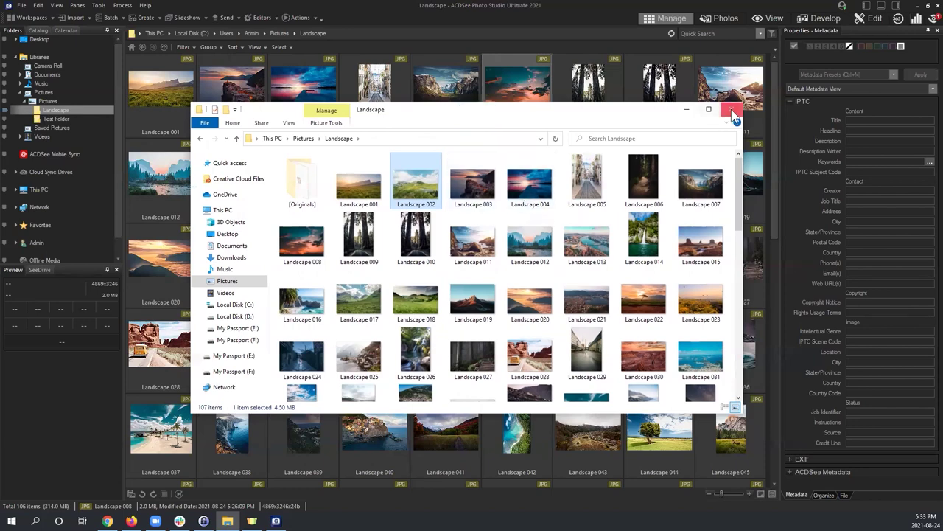
pyautogui.click(731, 109)
pyautogui.click(574, 12)
pyautogui.click(492, 86)
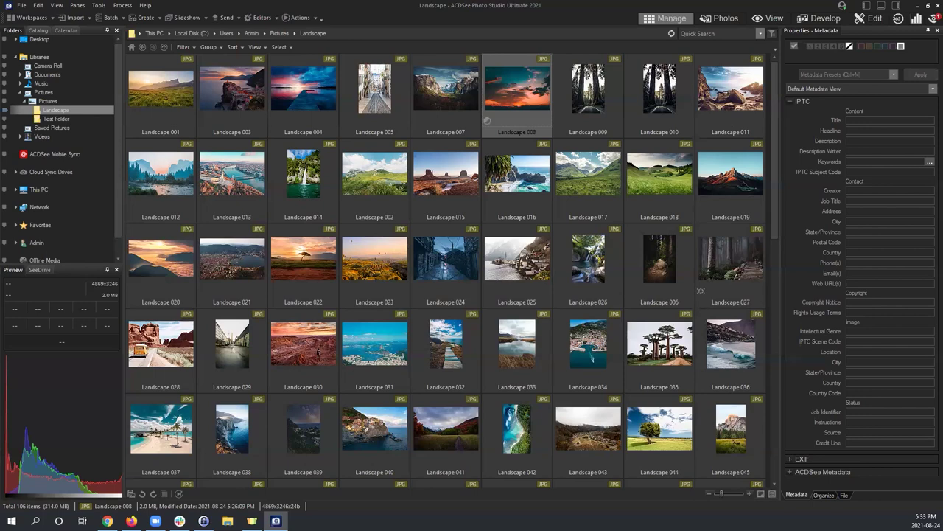
# Switch to Chrome, close the Zoom and workshop video pages, and open the bookmarked ACDSee YouTube channel in a new tab.
pyautogui.click(108, 521)
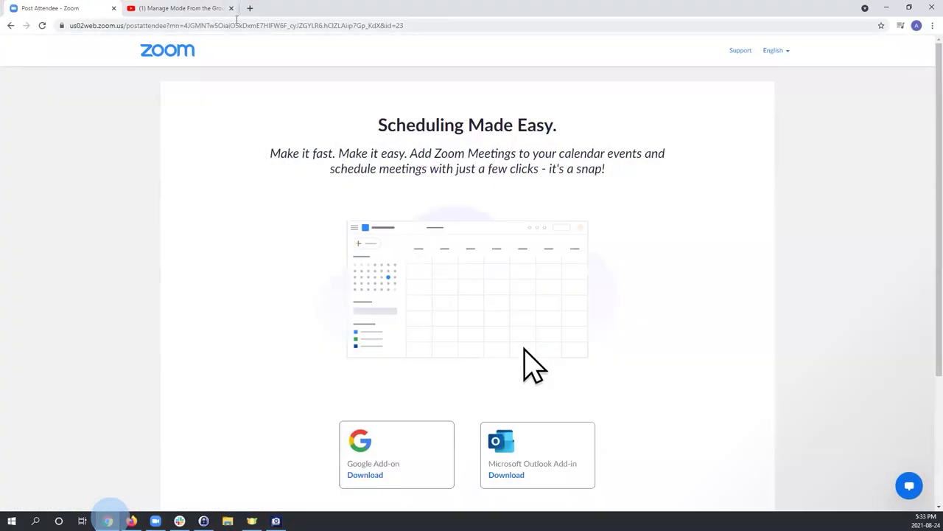
pyautogui.click(196, 8)
pyautogui.click(113, 8)
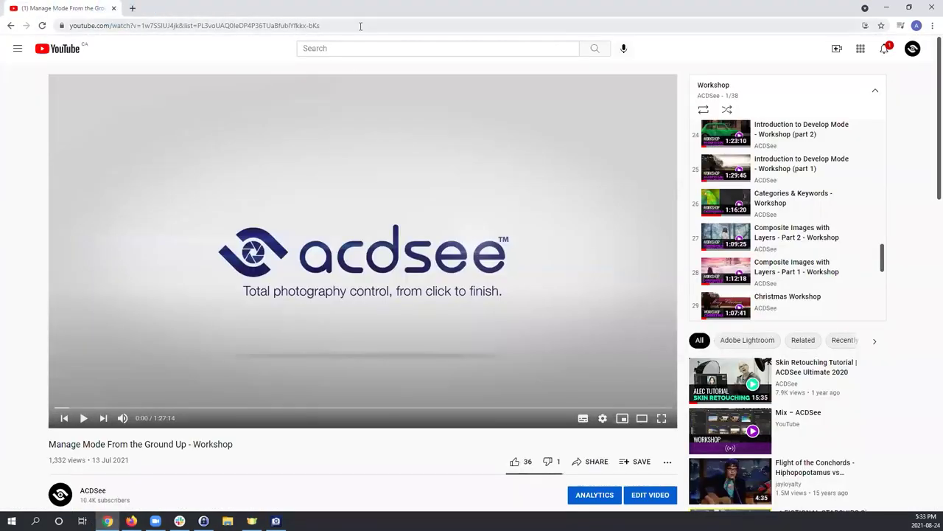
pyautogui.click(42, 26)
pyautogui.click(132, 9)
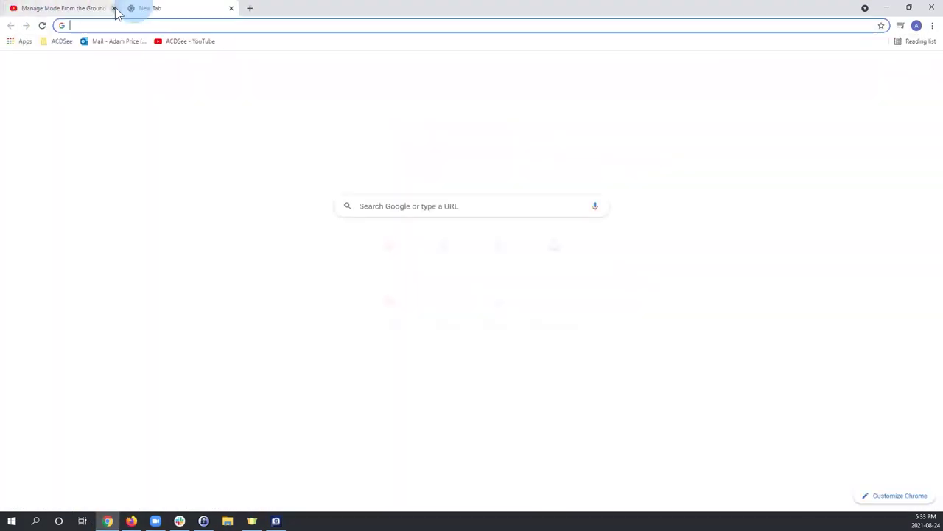
pyautogui.click(114, 8)
pyautogui.click(193, 42)
# Select the channel's web address, youtube.com/acdseephotostudio, and close the browser.
pyautogui.click(203, 25)
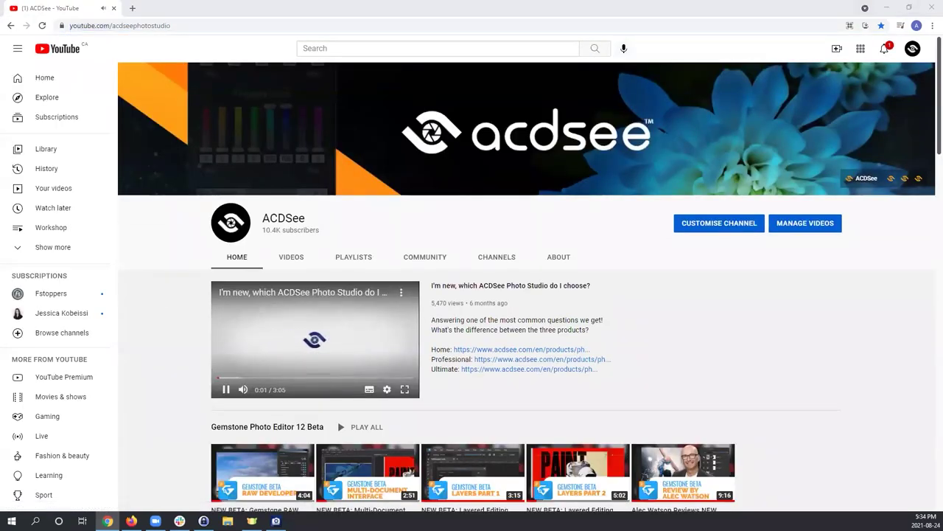
pyautogui.click(386, 6)
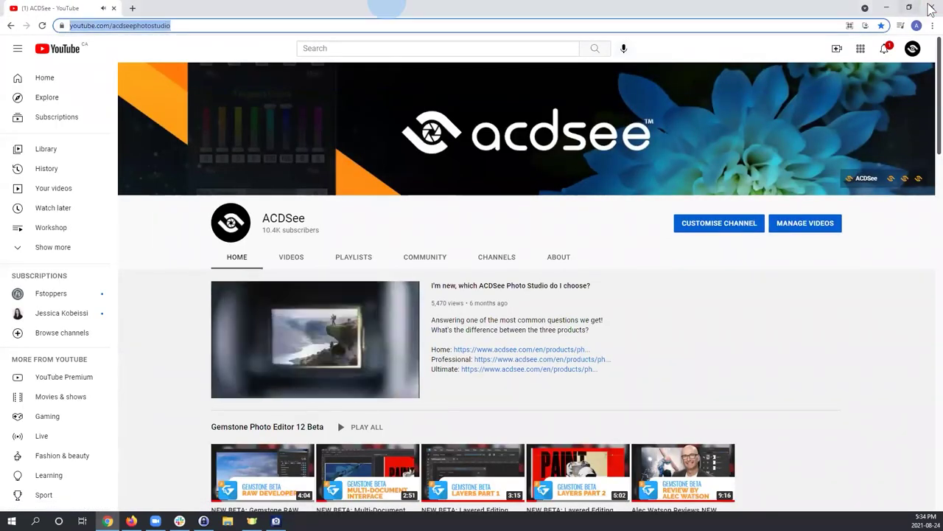
pyautogui.click(930, 7)
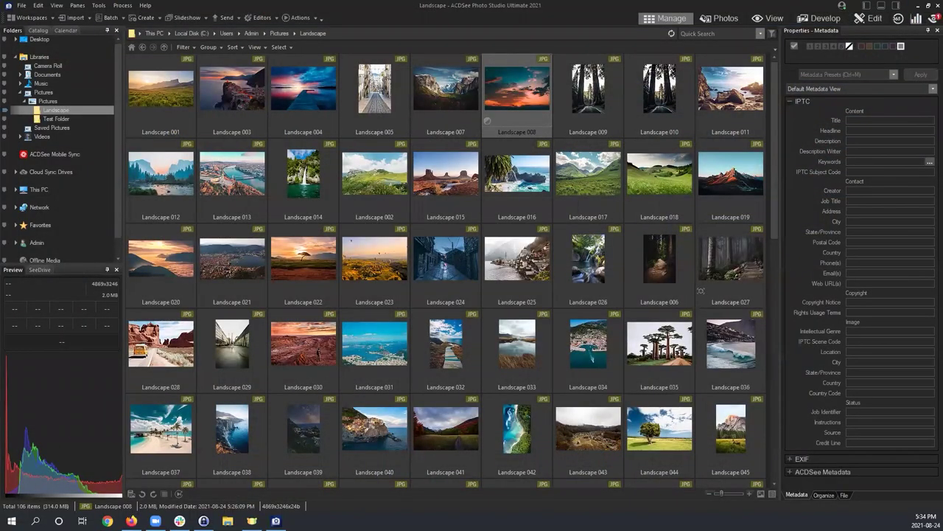